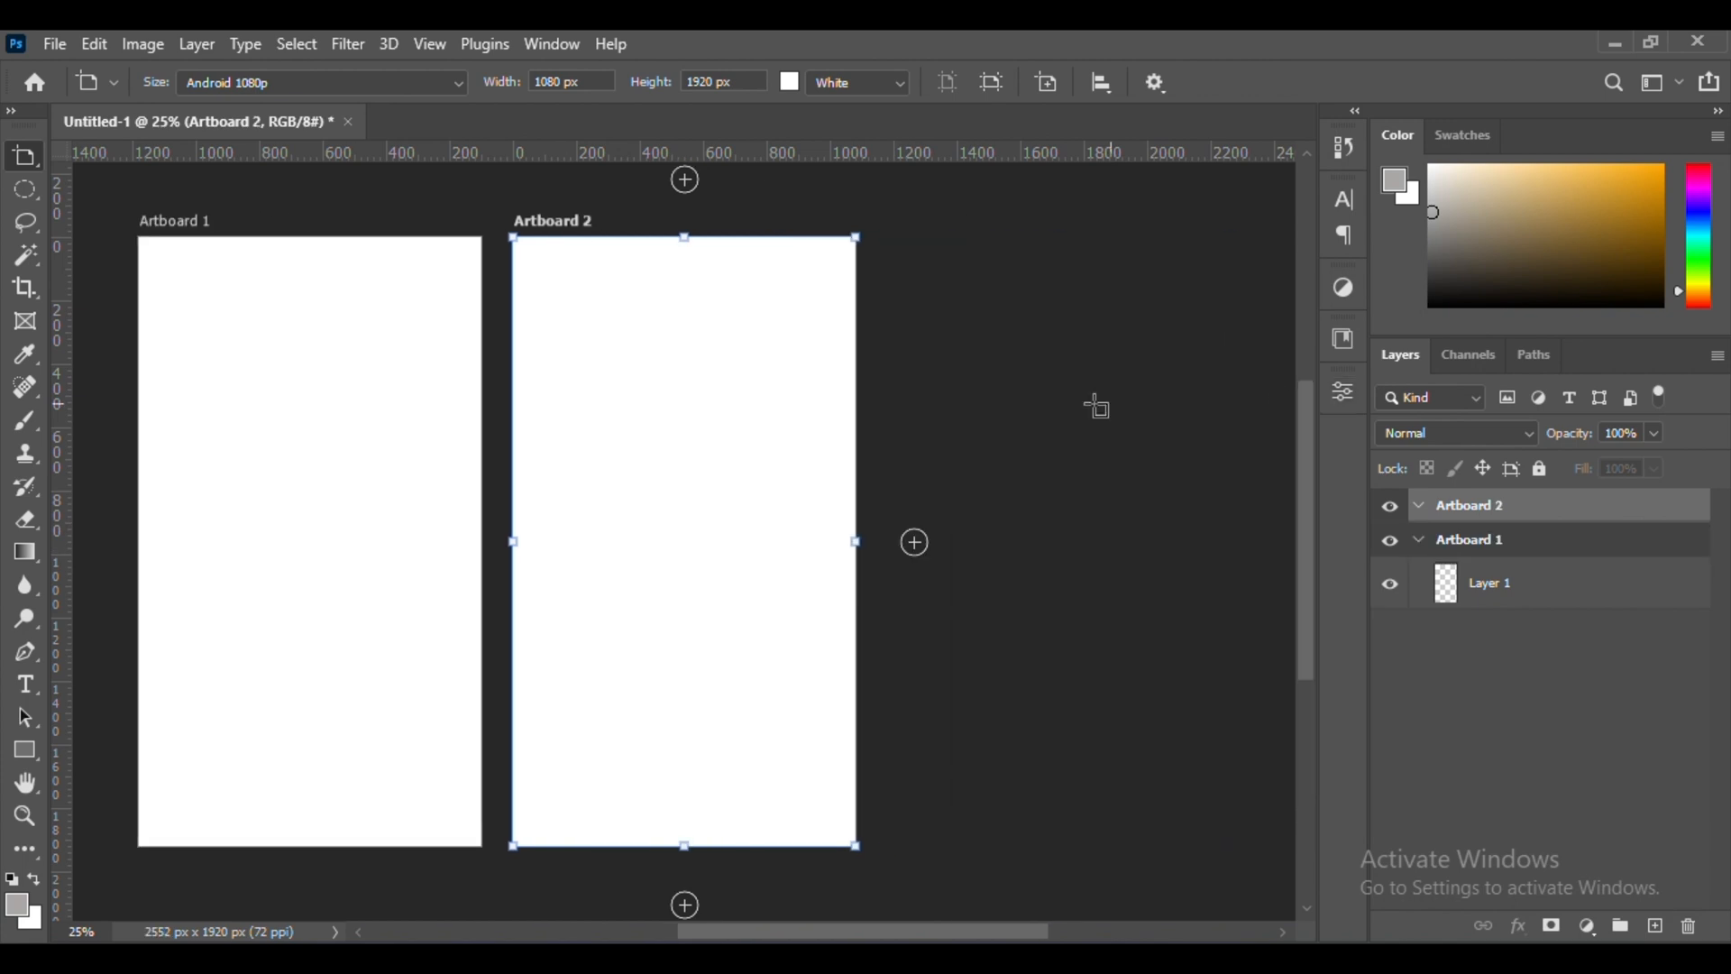
Place the Bacon Burger image on Artboard 1 and scale it to fit within the artboard's width
key("v")
left_click(363, 222)
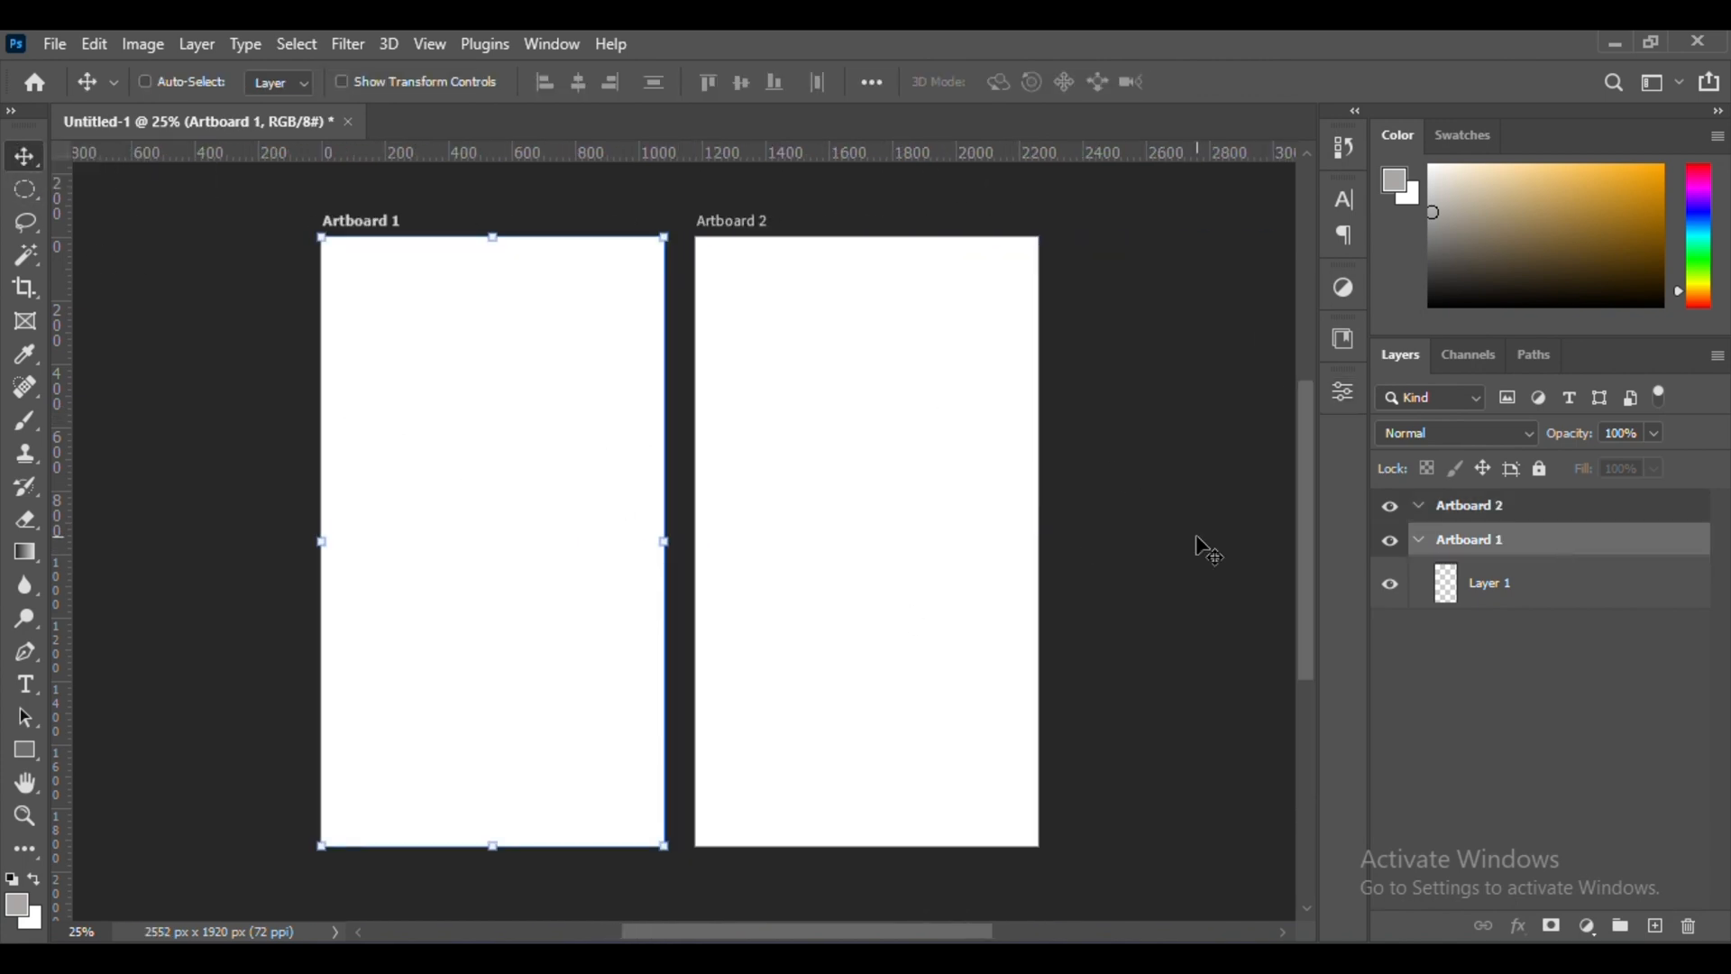
key("alt+Tab")
left_click_drag(565, 270, 559, 550)
left_click_drag(651, 541, 548, 486)
key("Return")
Add the text "All item" in black Arial Rounded MT Bold, 37.94 pt, near the upper-left corner of Artboard 1
key("ctrl+plus")
key("t")
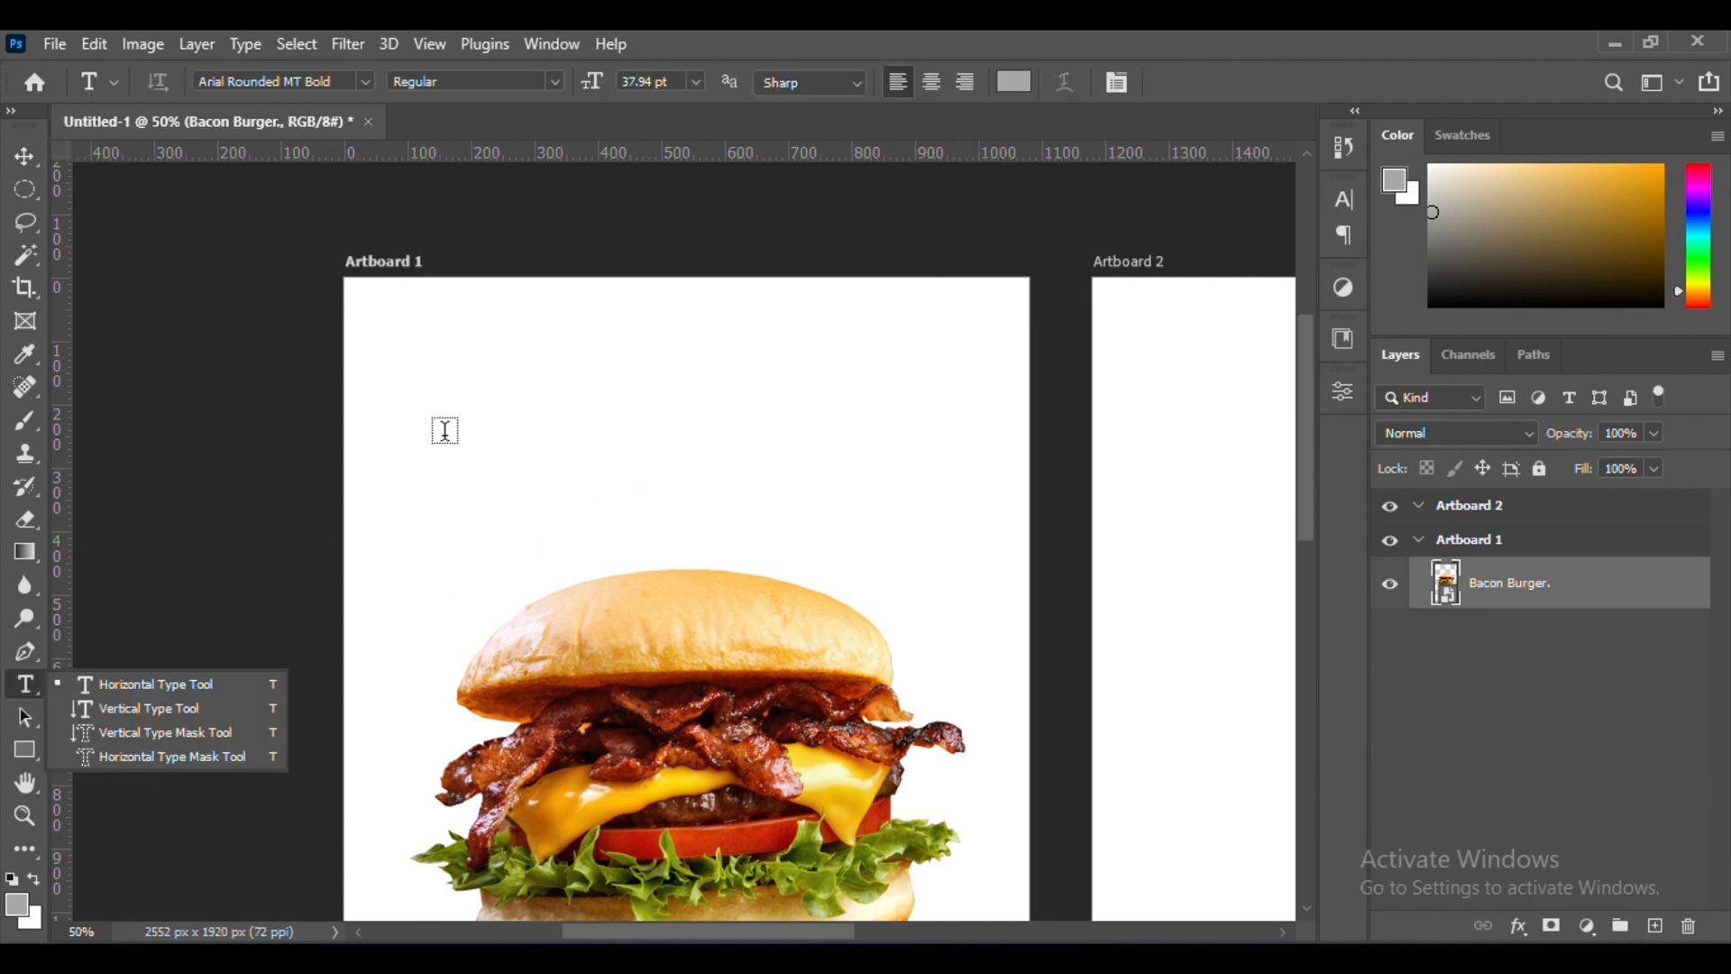
left_click(404, 377)
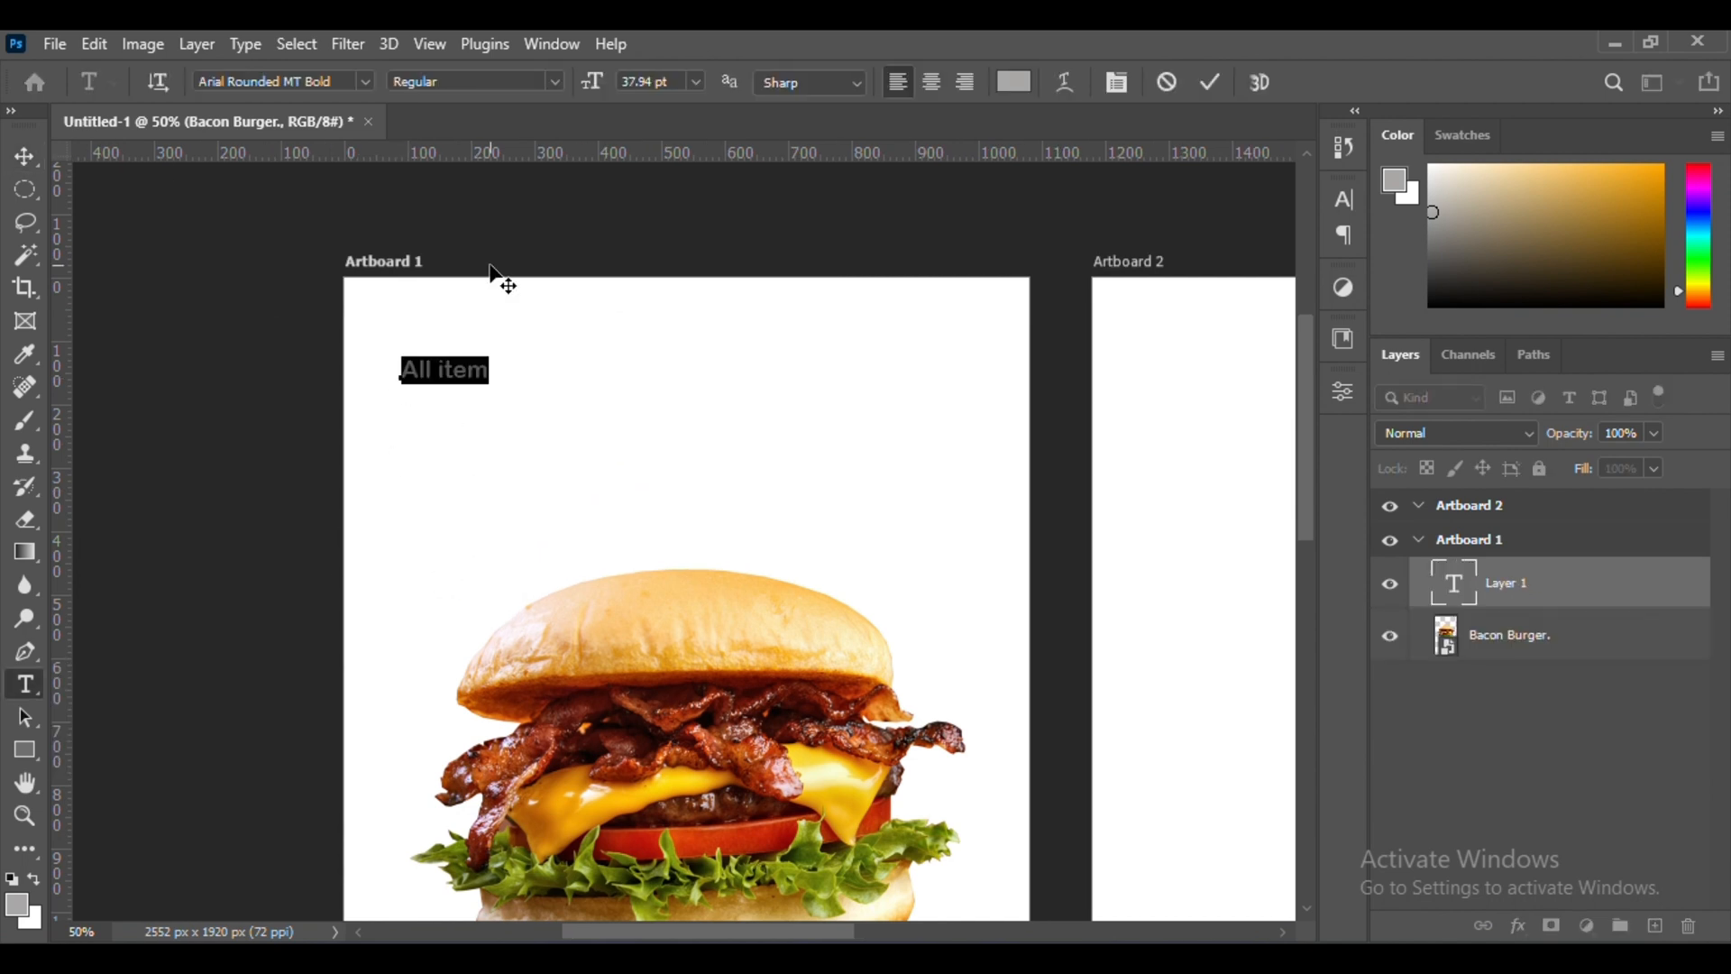
left_click(1209, 82)
key("v")
Add vertical margin guides at the left edge of "All item" and about 1005 px across Artboard 1
scroll(505, 428, "down", 1)
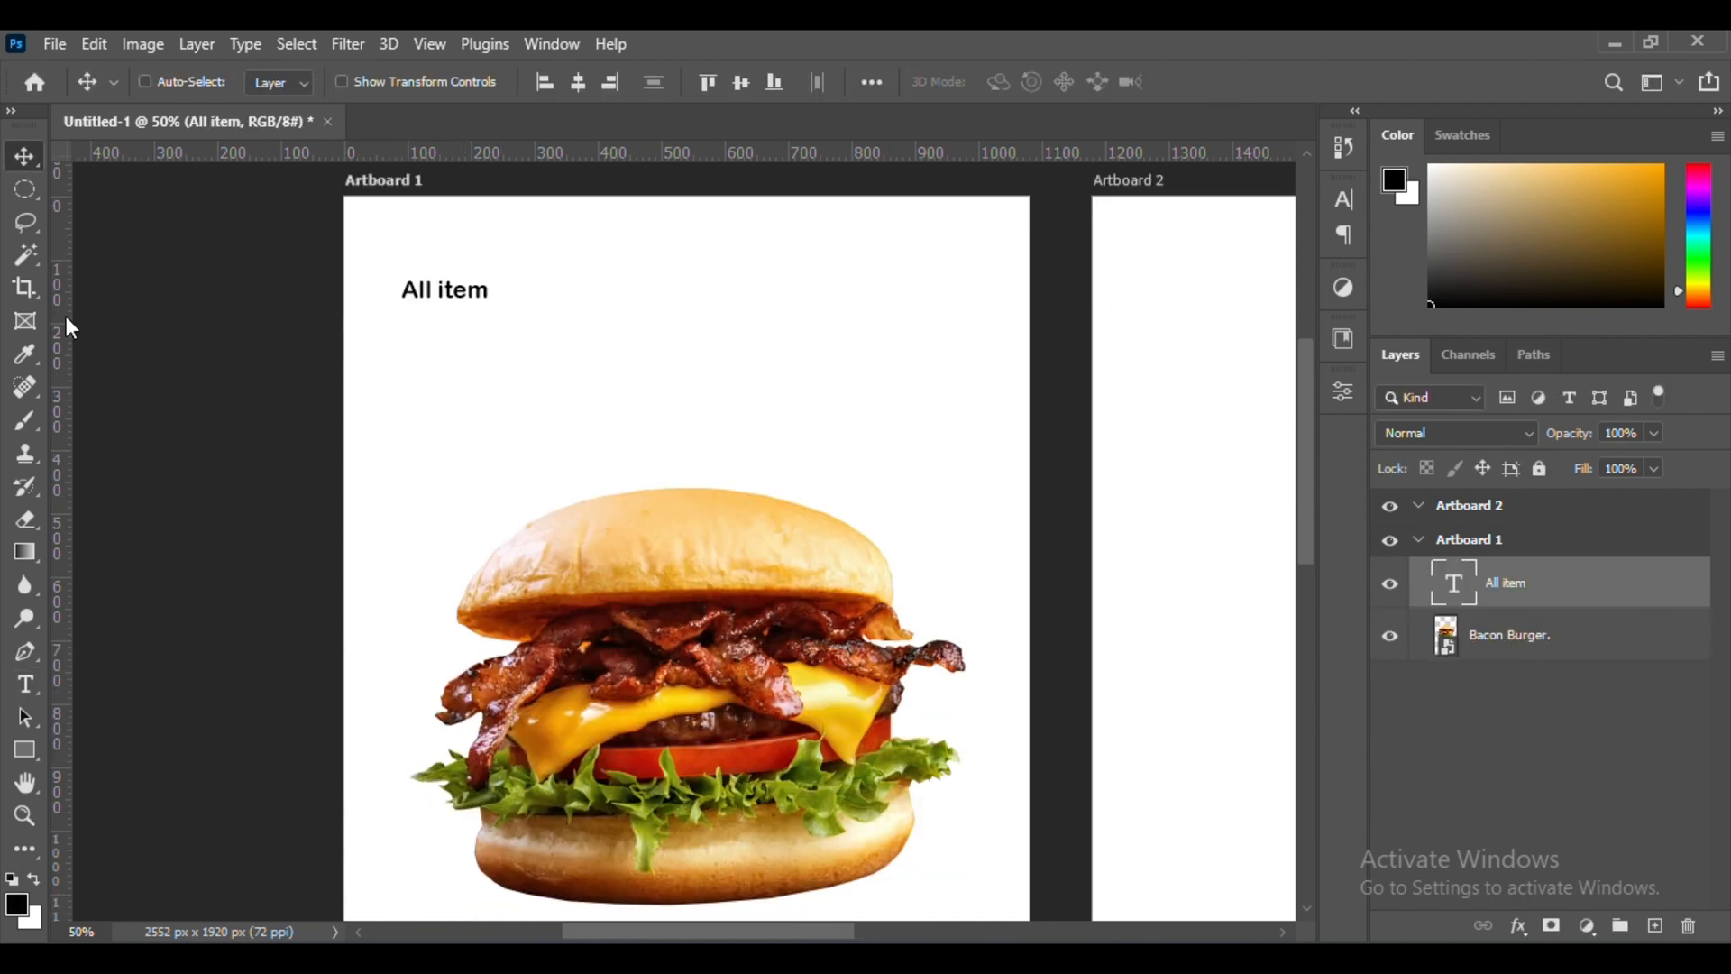
scroll(584, 364, "down", 2)
left_click_drag(59, 433, 921, 384)
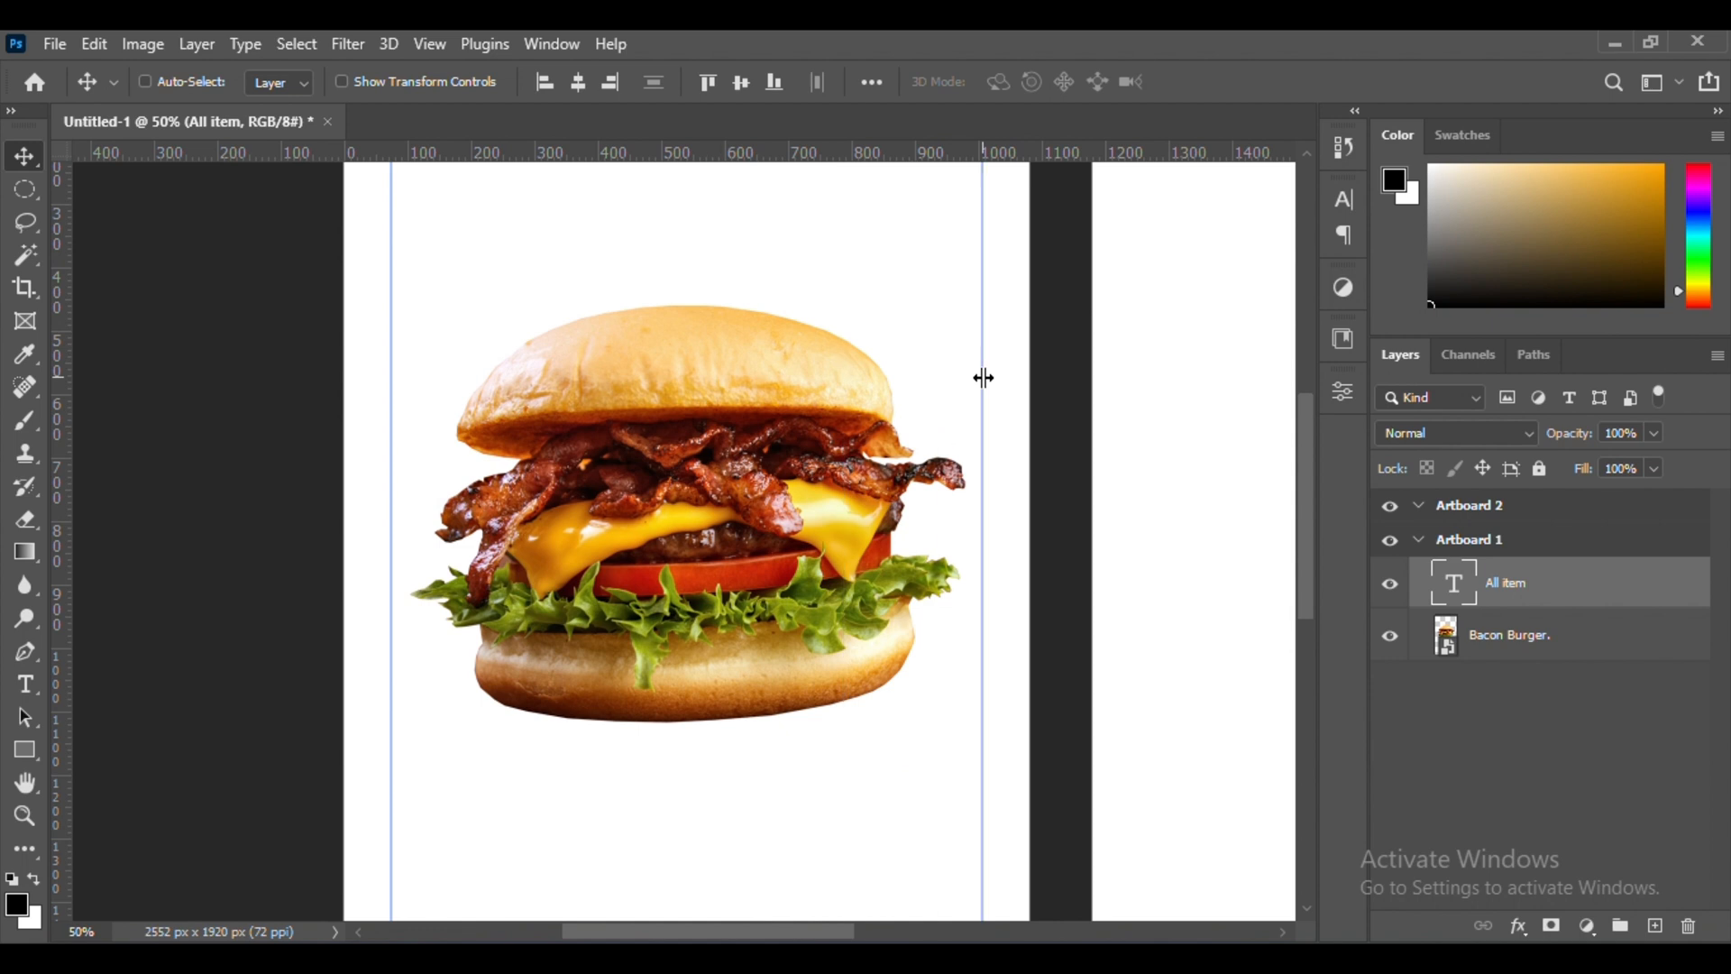
scroll(984, 378, "up", 4)
Duplicate the "All item" text to its right on the same line and change the copy to "Popular"
key("ctrl+plus")
left_click_drag(389, 436, 622, 438, "alt")
double_click(550, 433)
key("ctrl+Return")
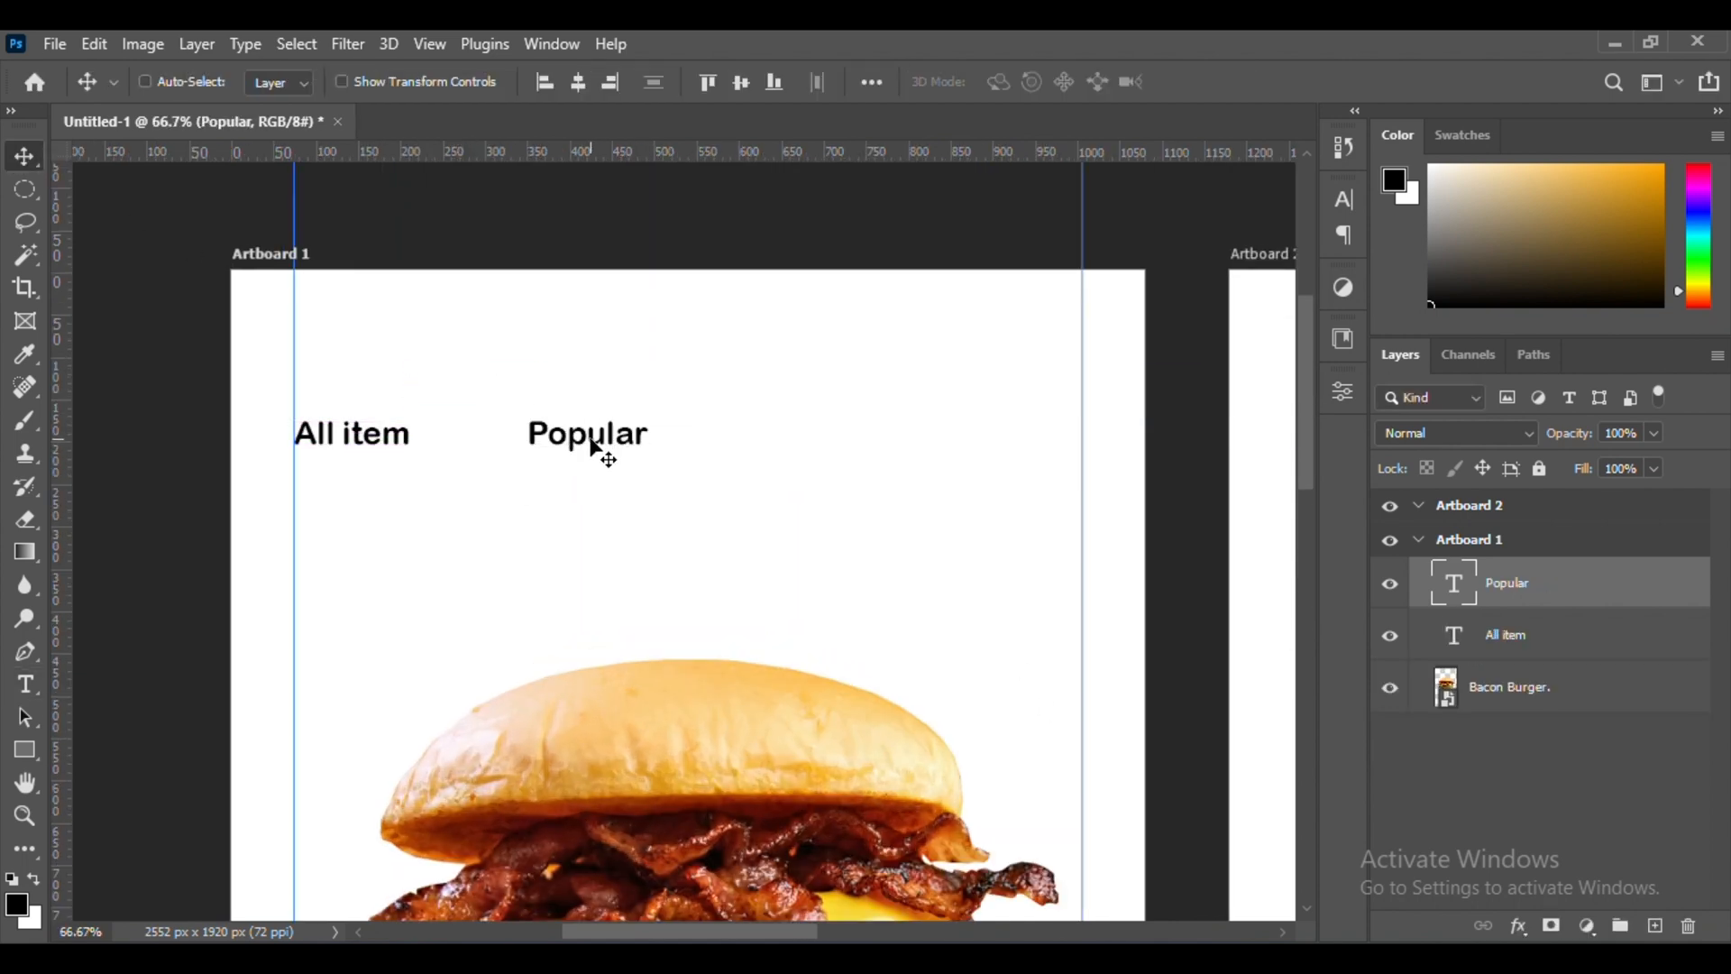
Change the color of the "Popular" label to medium gray
double_click(592, 435)
left_click_drag(1483, 236, 1375, 222)
left_click(1207, 88)
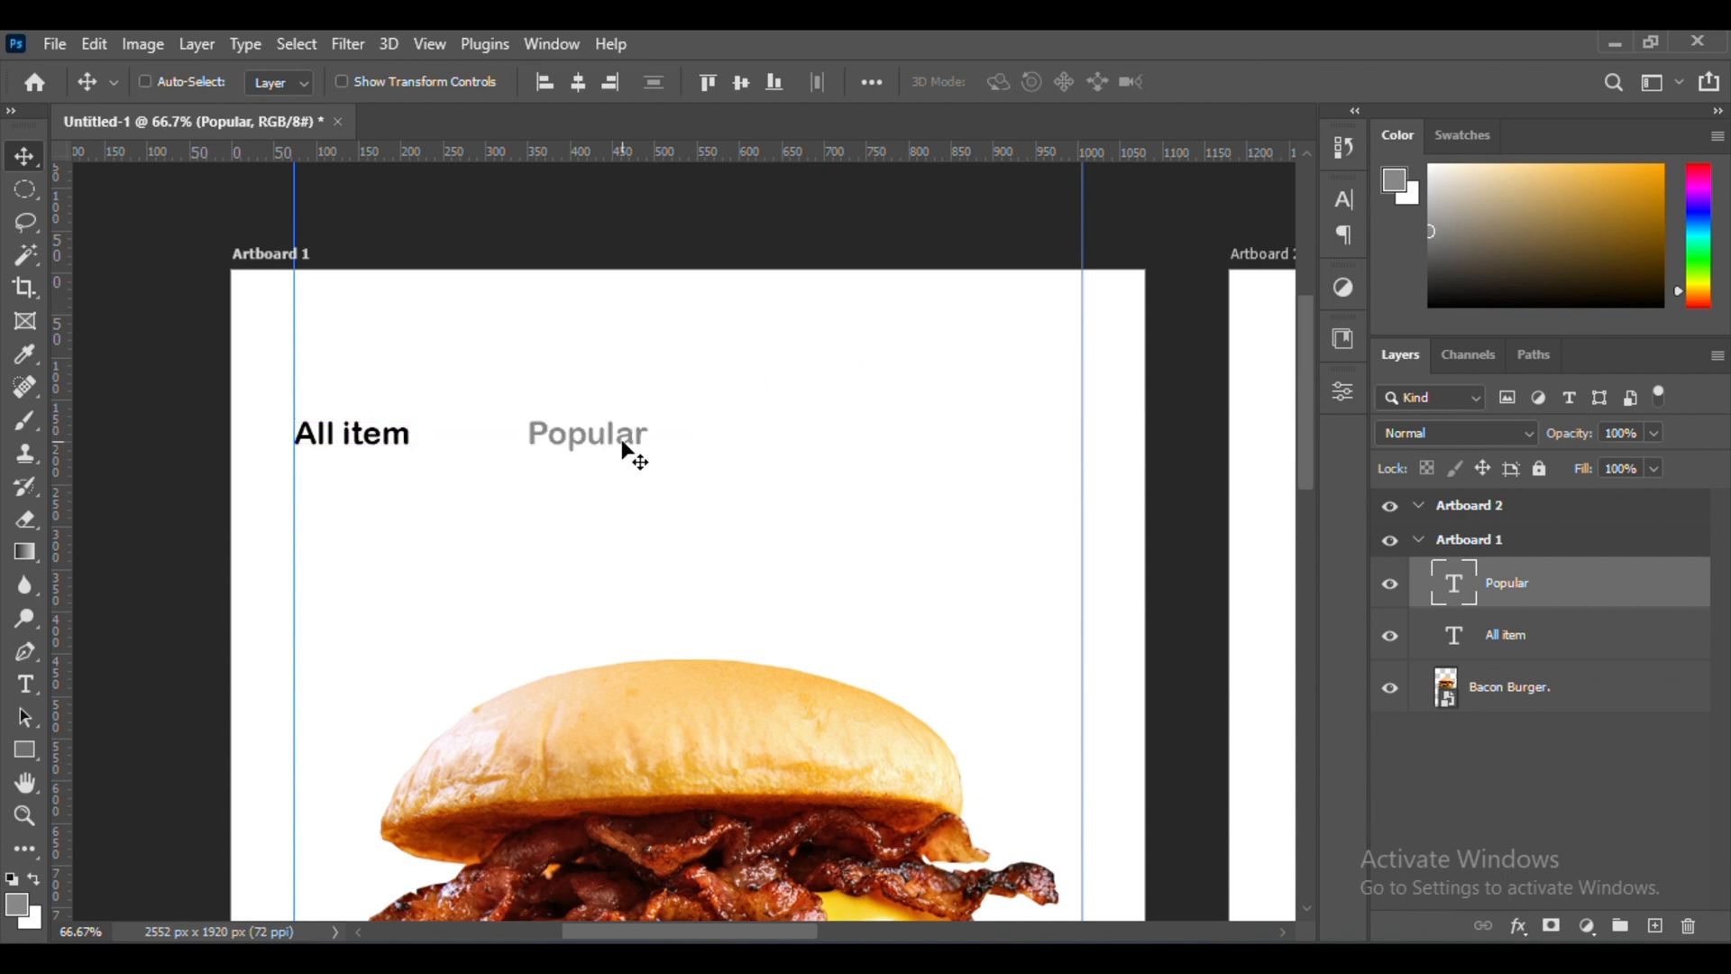
Duplicate the gray "Popular" label to its right and change the copy to "Special"
left_click_drag(628, 448, 848, 451, "alt")
double_click(823, 442)
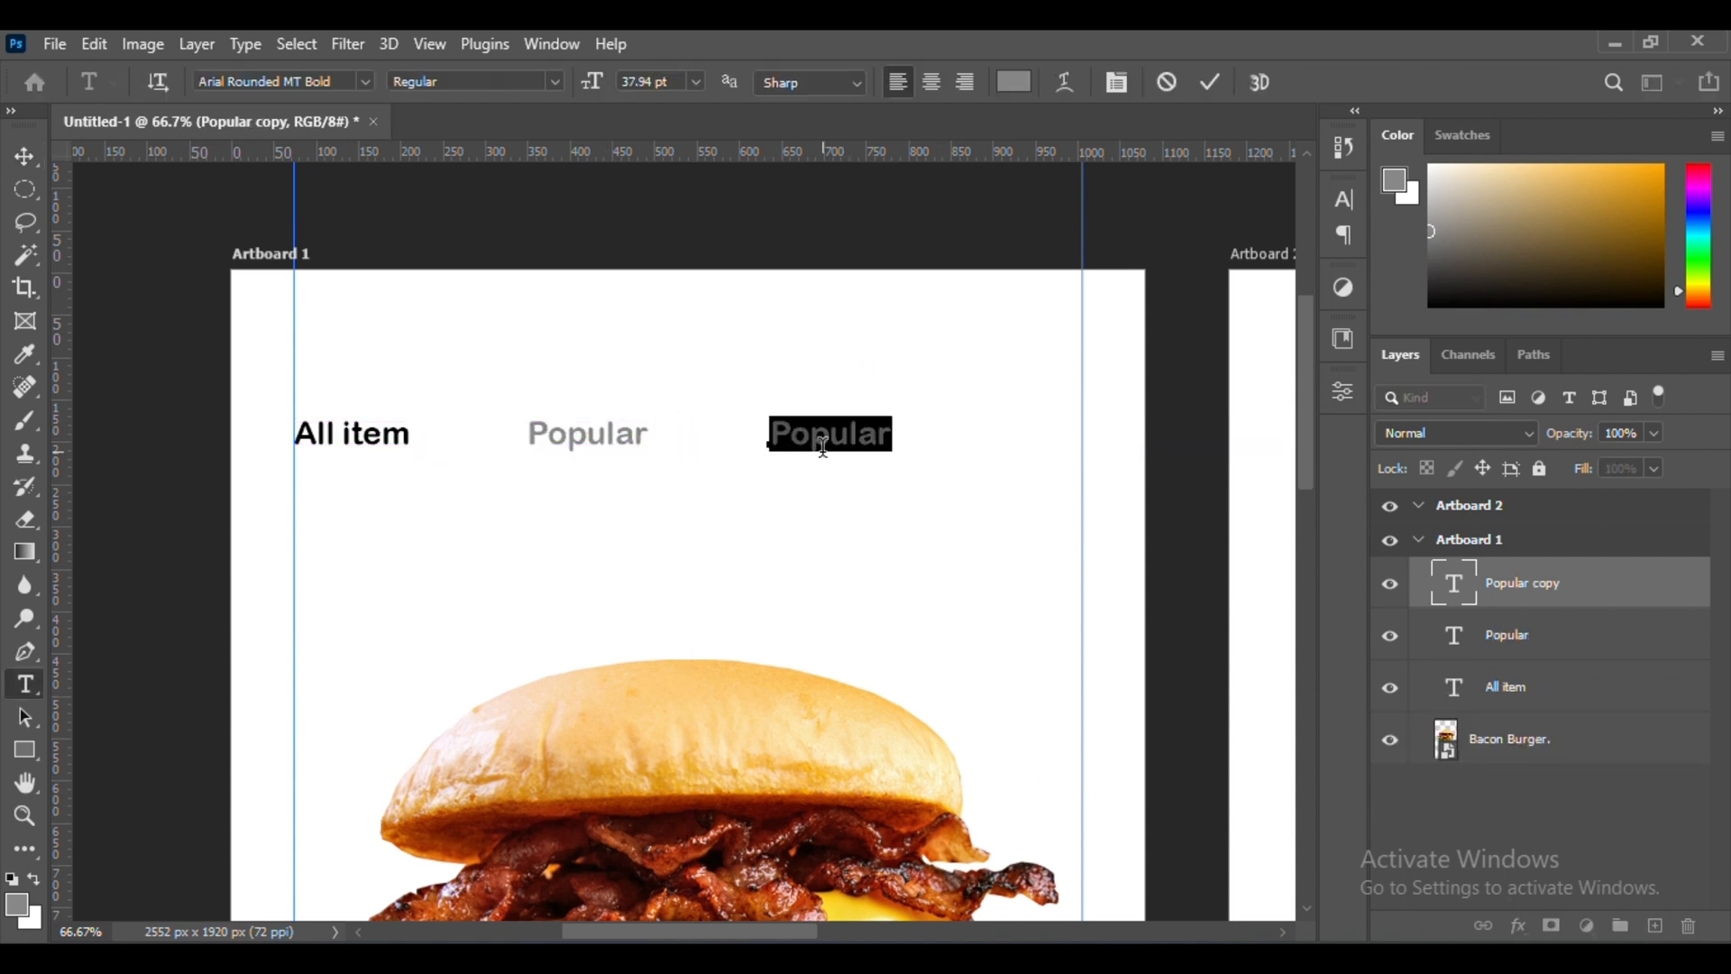
key("ctrl+Return")
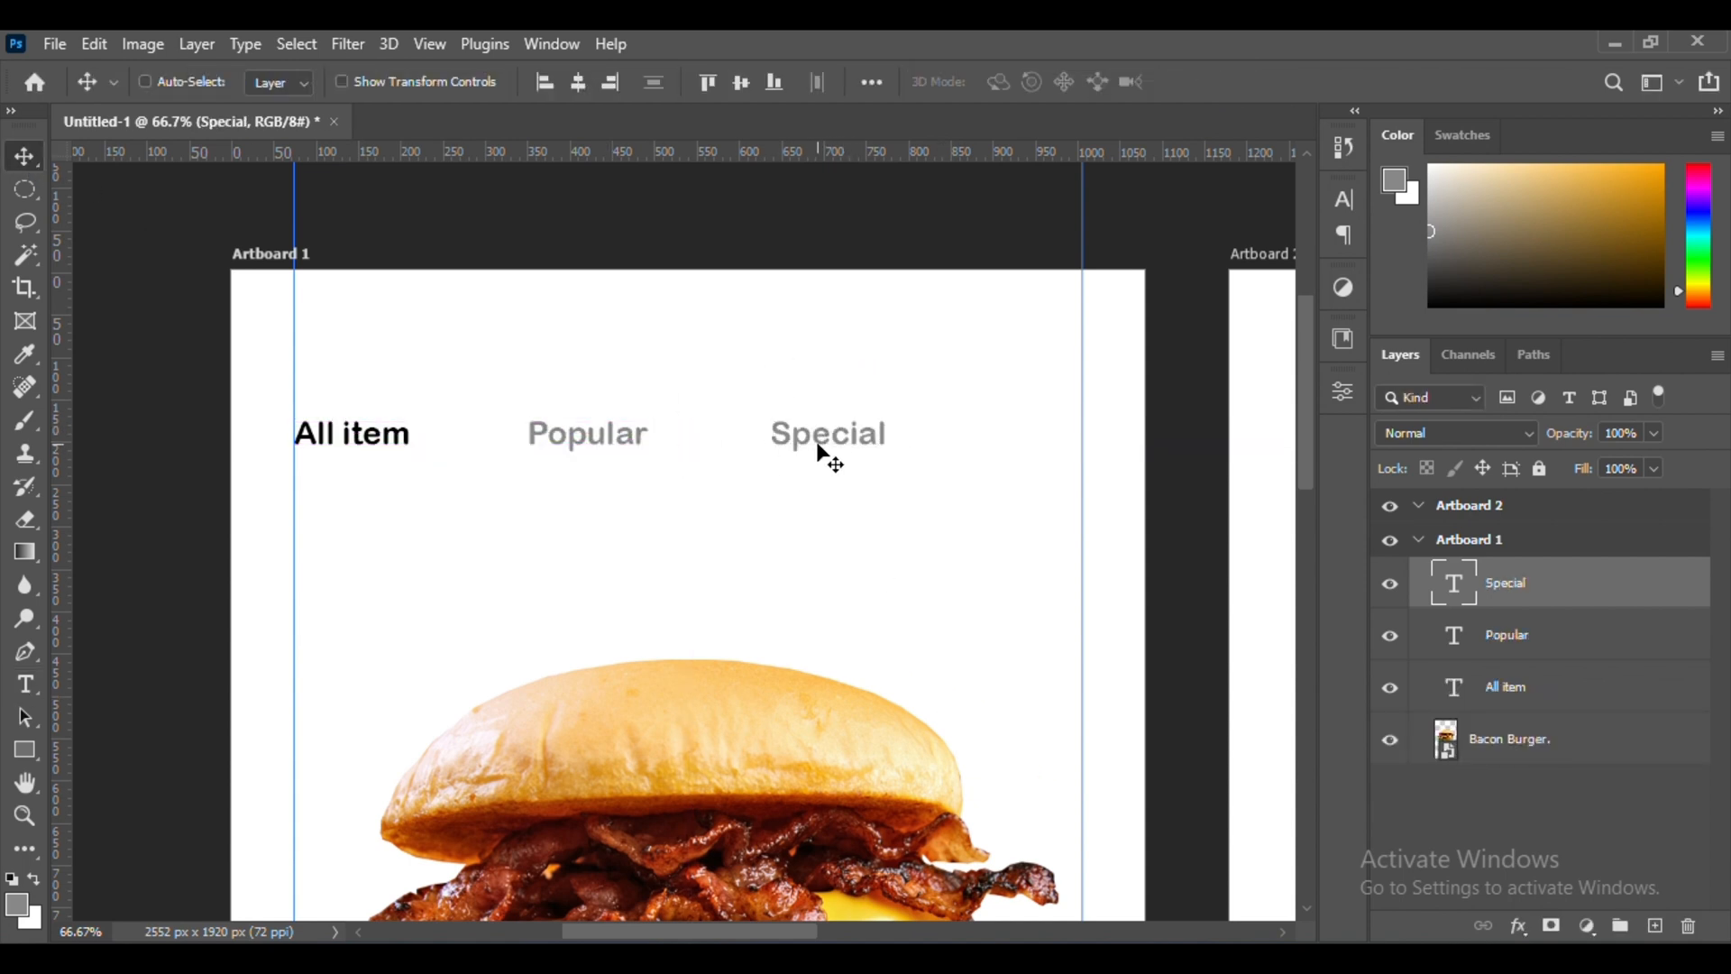
Move the "Popular" and "Special" labels left along their line, closer to "All item"
double_click(583, 434)
key("ctrl+Return")
left_click_drag(563, 439, 542, 440)
left_click(862, 434, "ctrl")
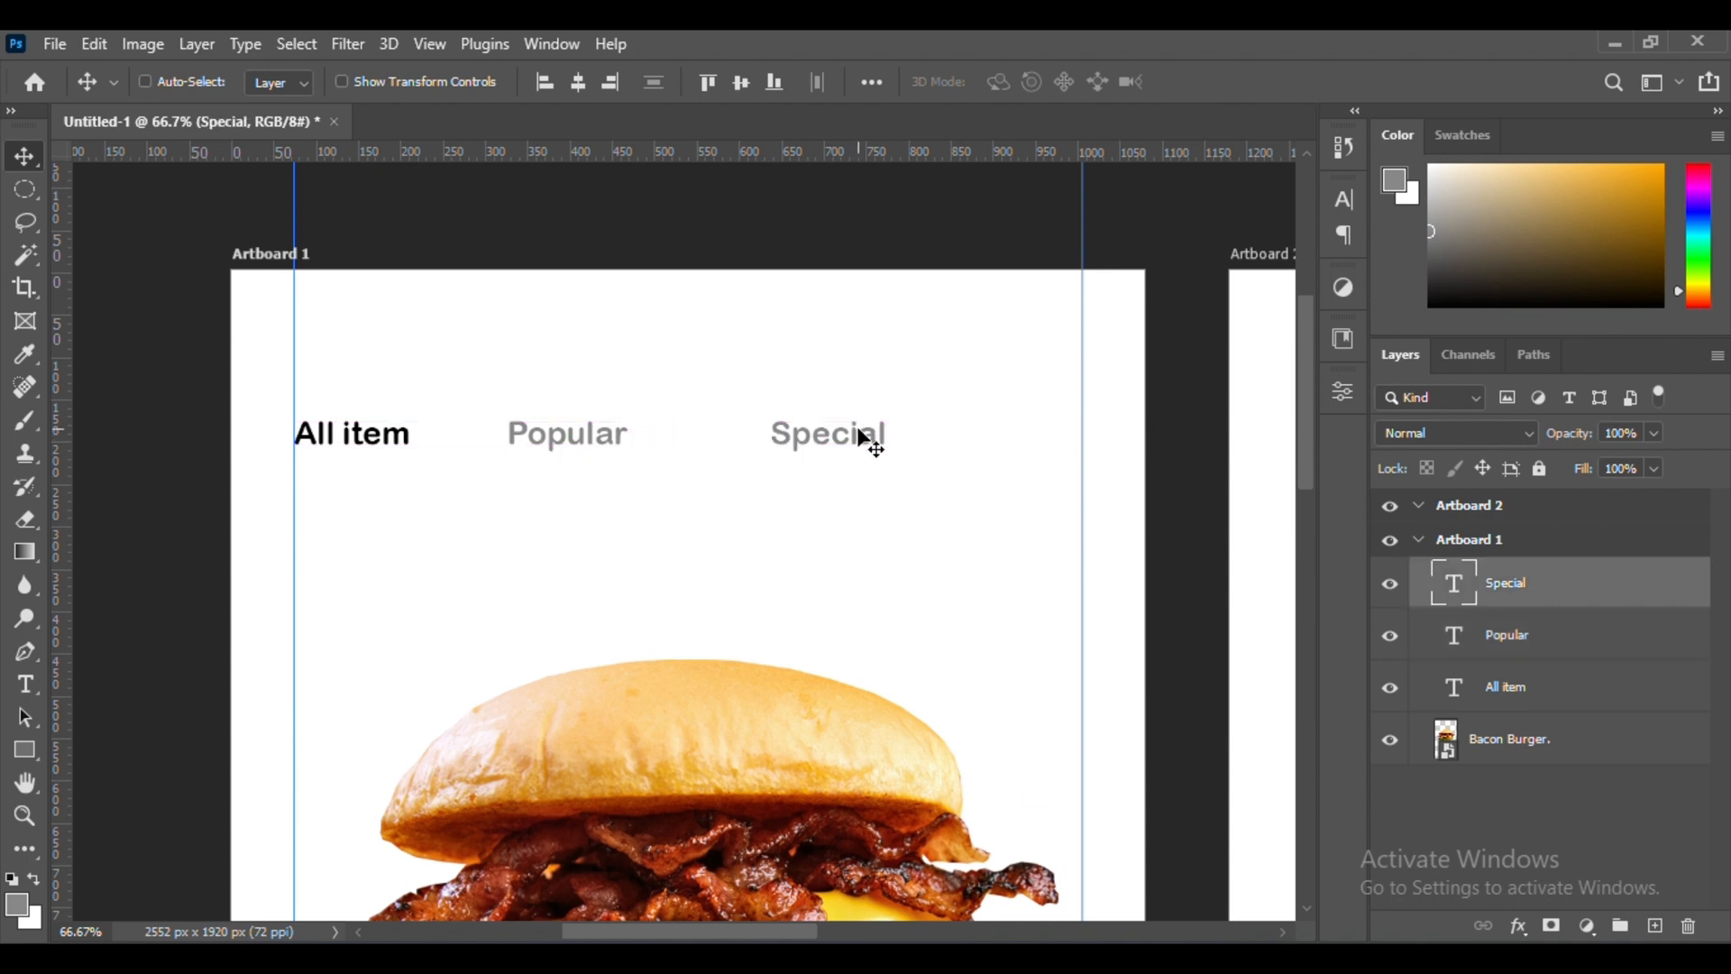
left_click_drag(862, 435, 822, 435)
double_click(557, 442)
key("ctrl+Return")
left_click_drag(557, 441, 545, 442)
left_click(829, 448, "ctrl")
left_click_drag(830, 449, 814, 448)
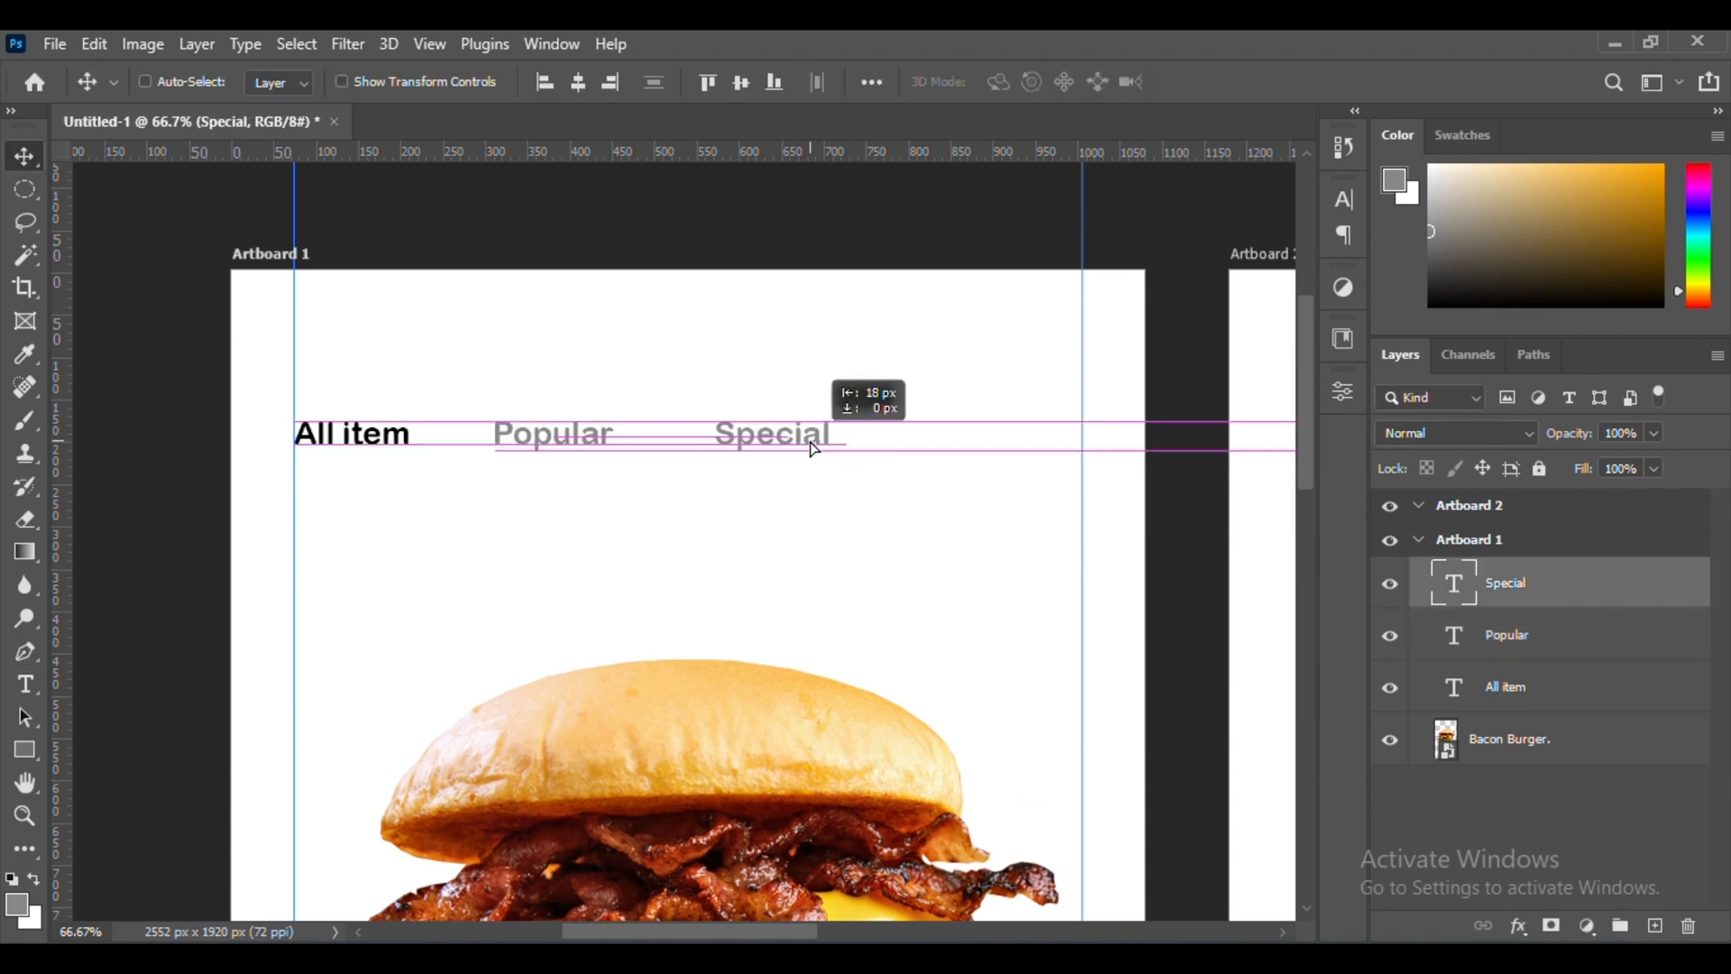
Duplicate the "Special" label to its right and change the copy to "New"
left_click_drag(1012, 444, 1016, 435)
double_click(1016, 435)
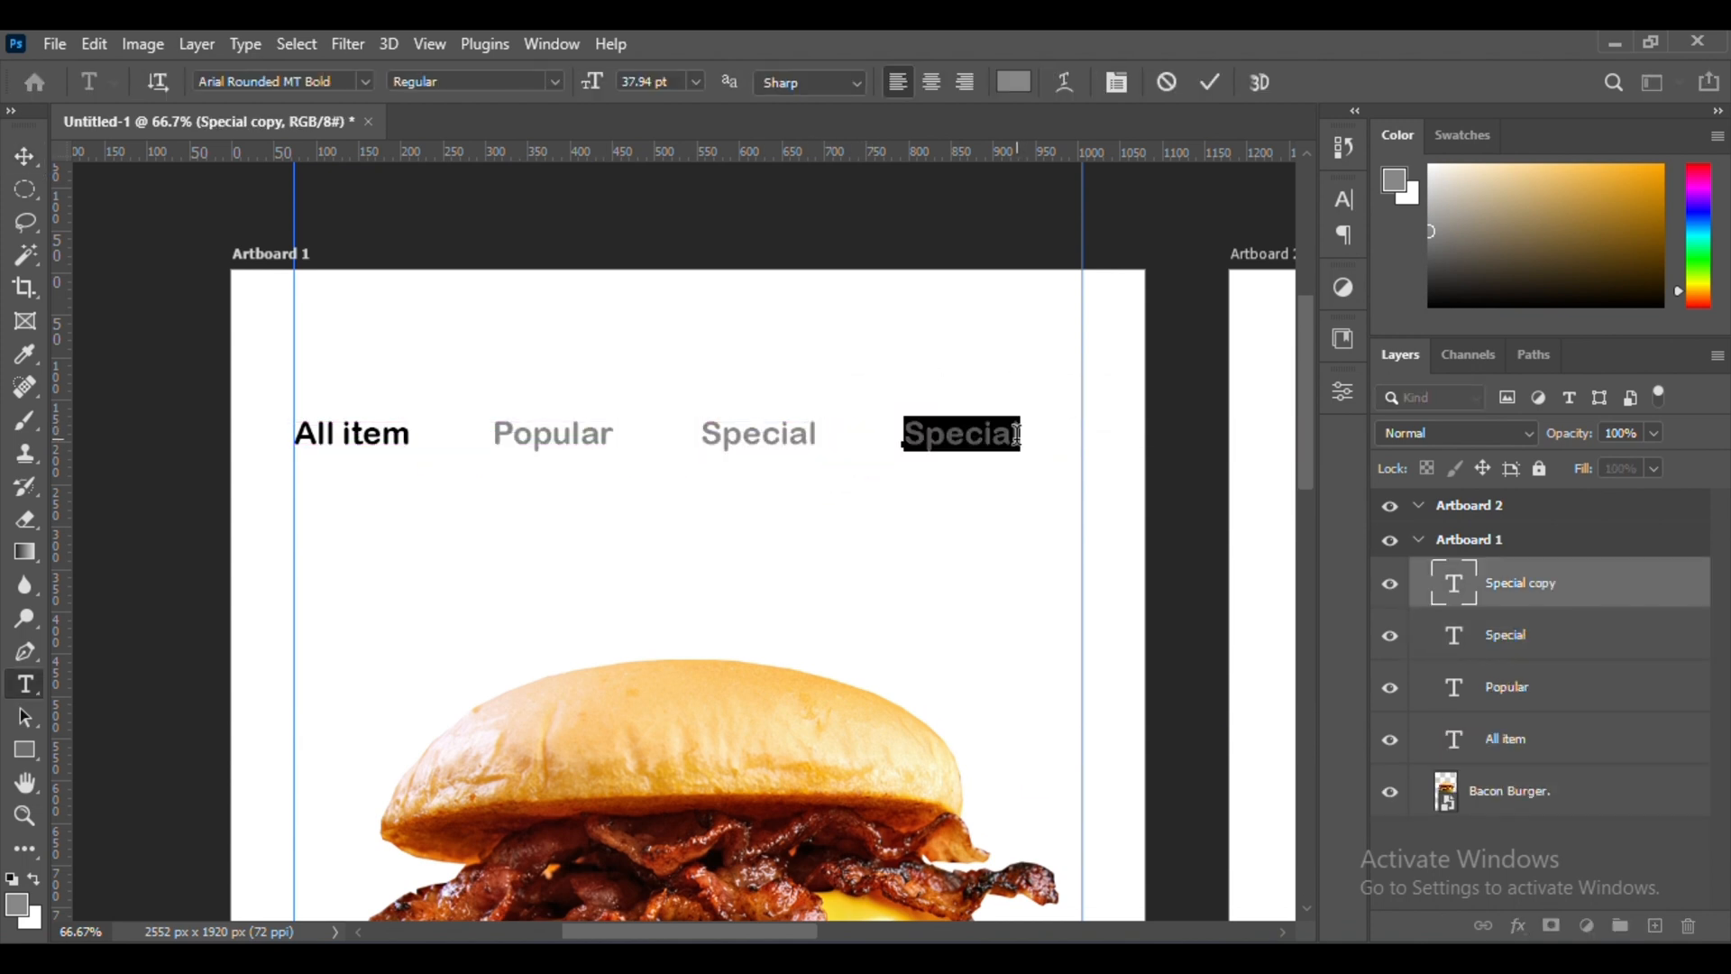
left_click(312, 194)
Align "New" to the right margin guide and space "Popular" and "Special" evenly between "All item" and "New"
left_click_drag(733, 152, 739, 335)
left_click_drag(942, 441, 1068, 444)
left_click_drag(800, 451, 847, 452)
double_click(591, 440)
key("Escape")
left_click_drag(562, 439, 590, 438)
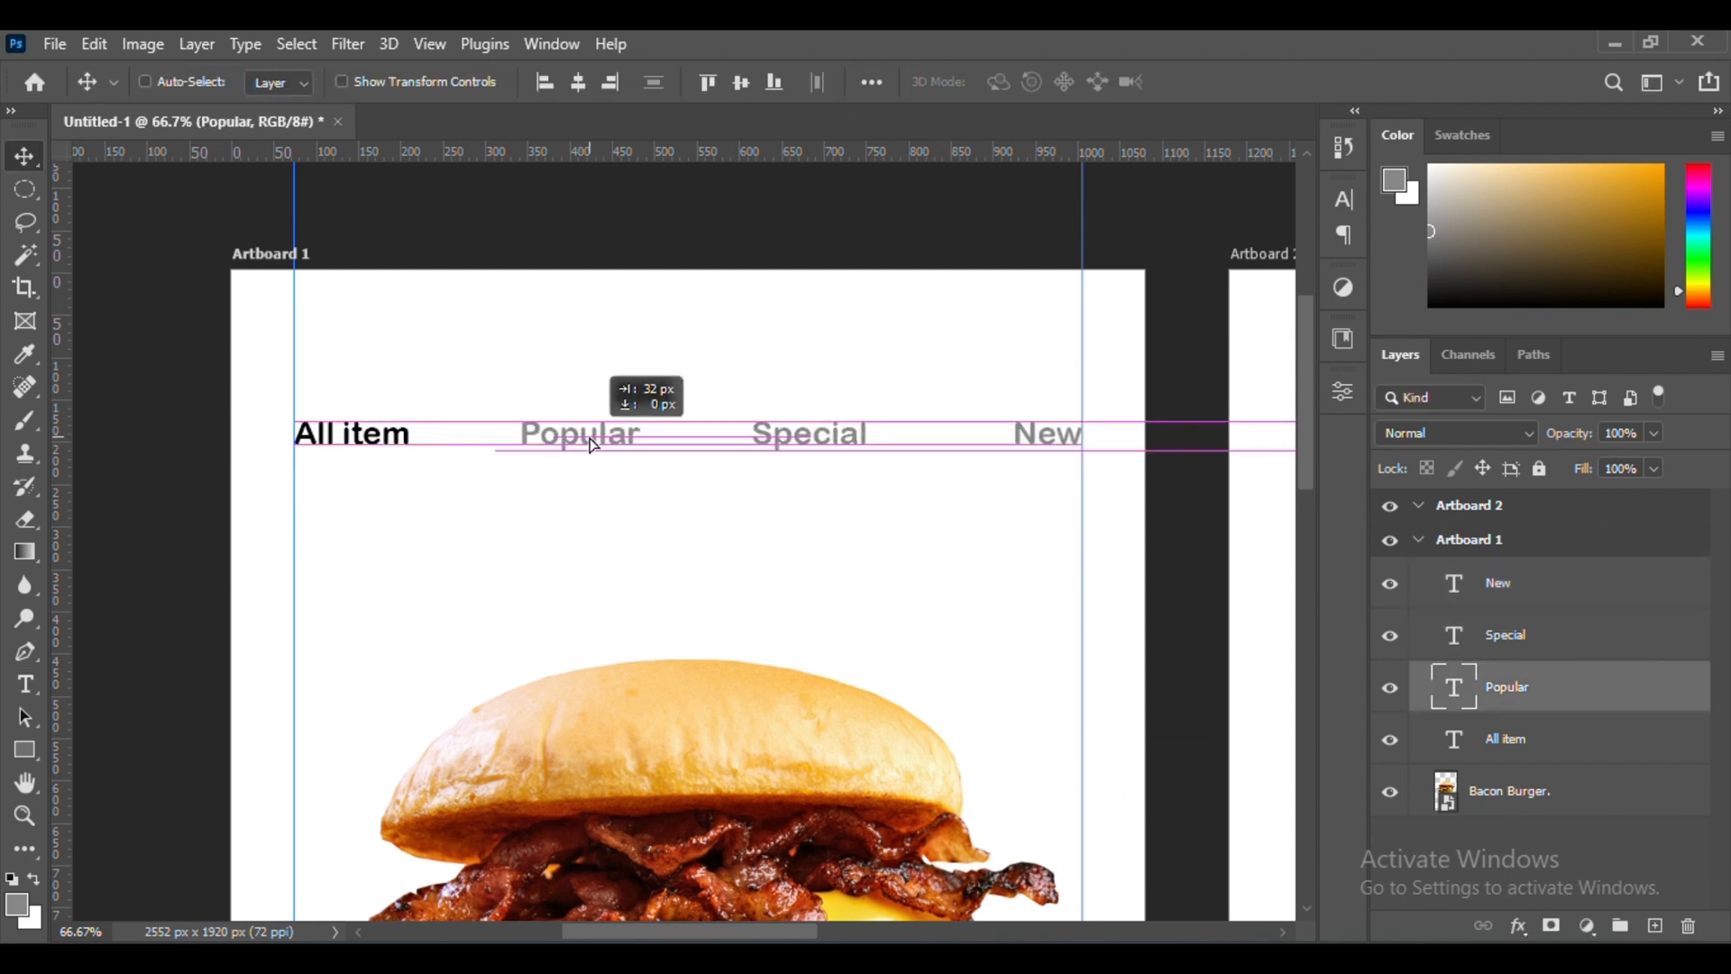
left_click_drag(816, 436, 881, 564)
left_click(583, 439, "ctrl")
left_click_drag(588, 454, 583, 456)
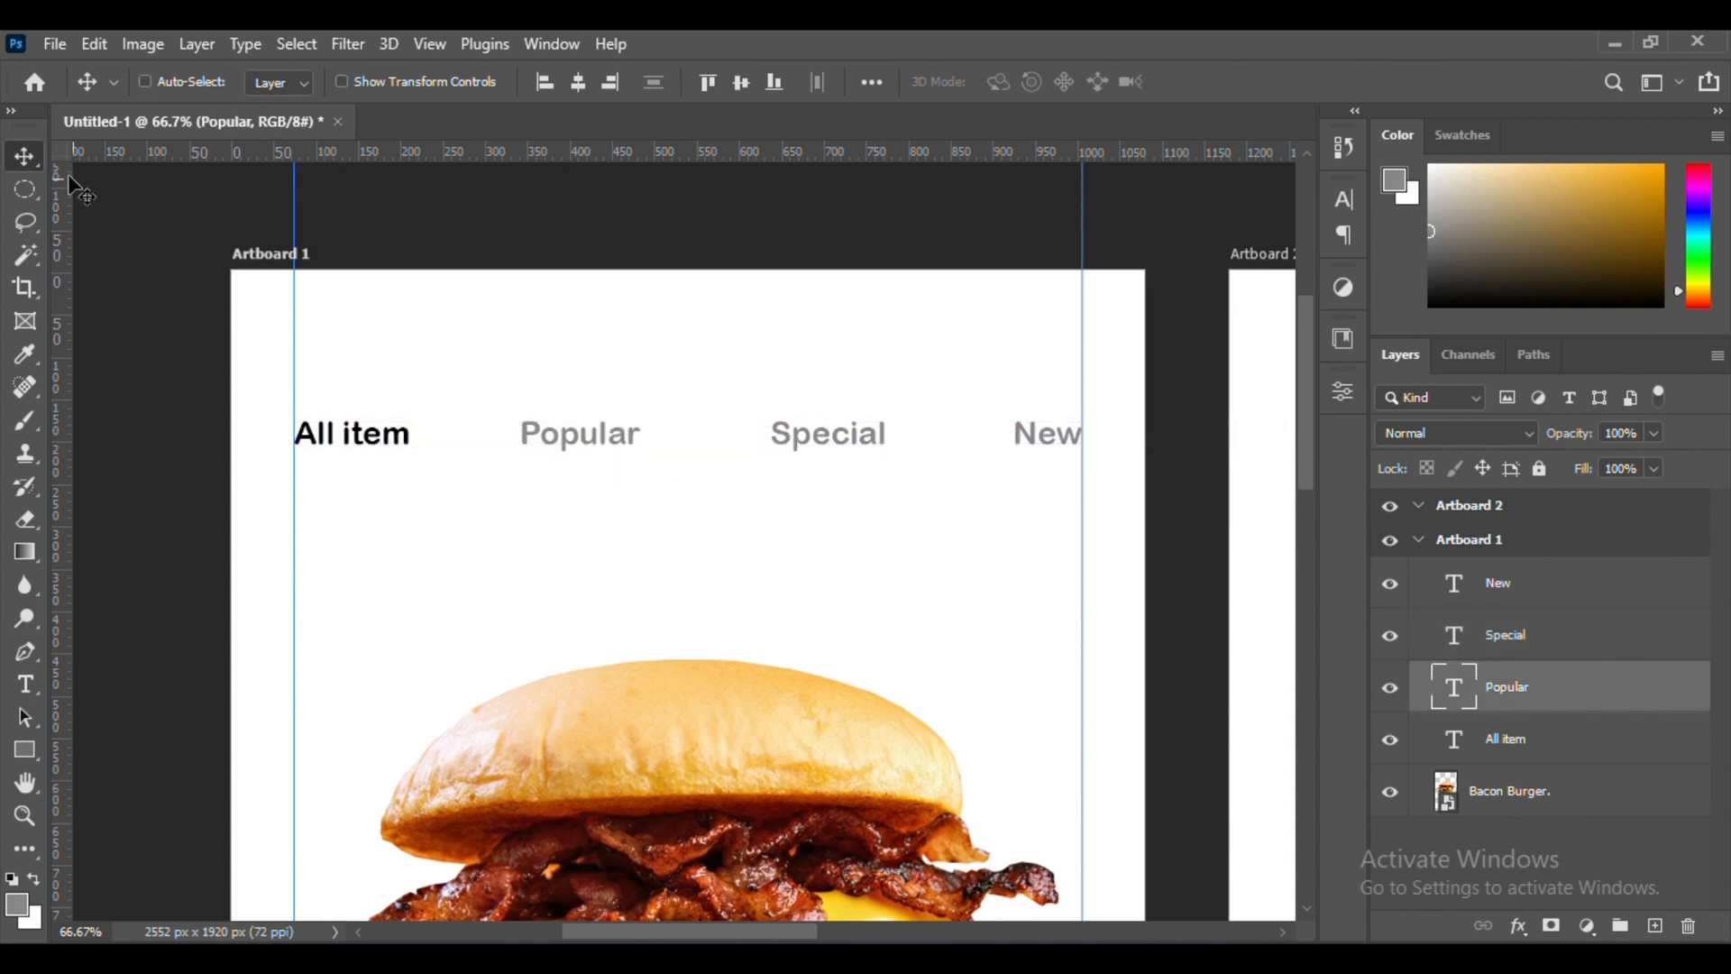
Draw a horizontal line 136 px long just below "All item", matching the width of the text
scroll(72, 185, "down", 3)
right_click(24, 749)
left_click(127, 846)
scroll(239, 577, "up", 5)
scroll(240, 577, "left", 2)
left_click_drag(527, 635, 732, 628)
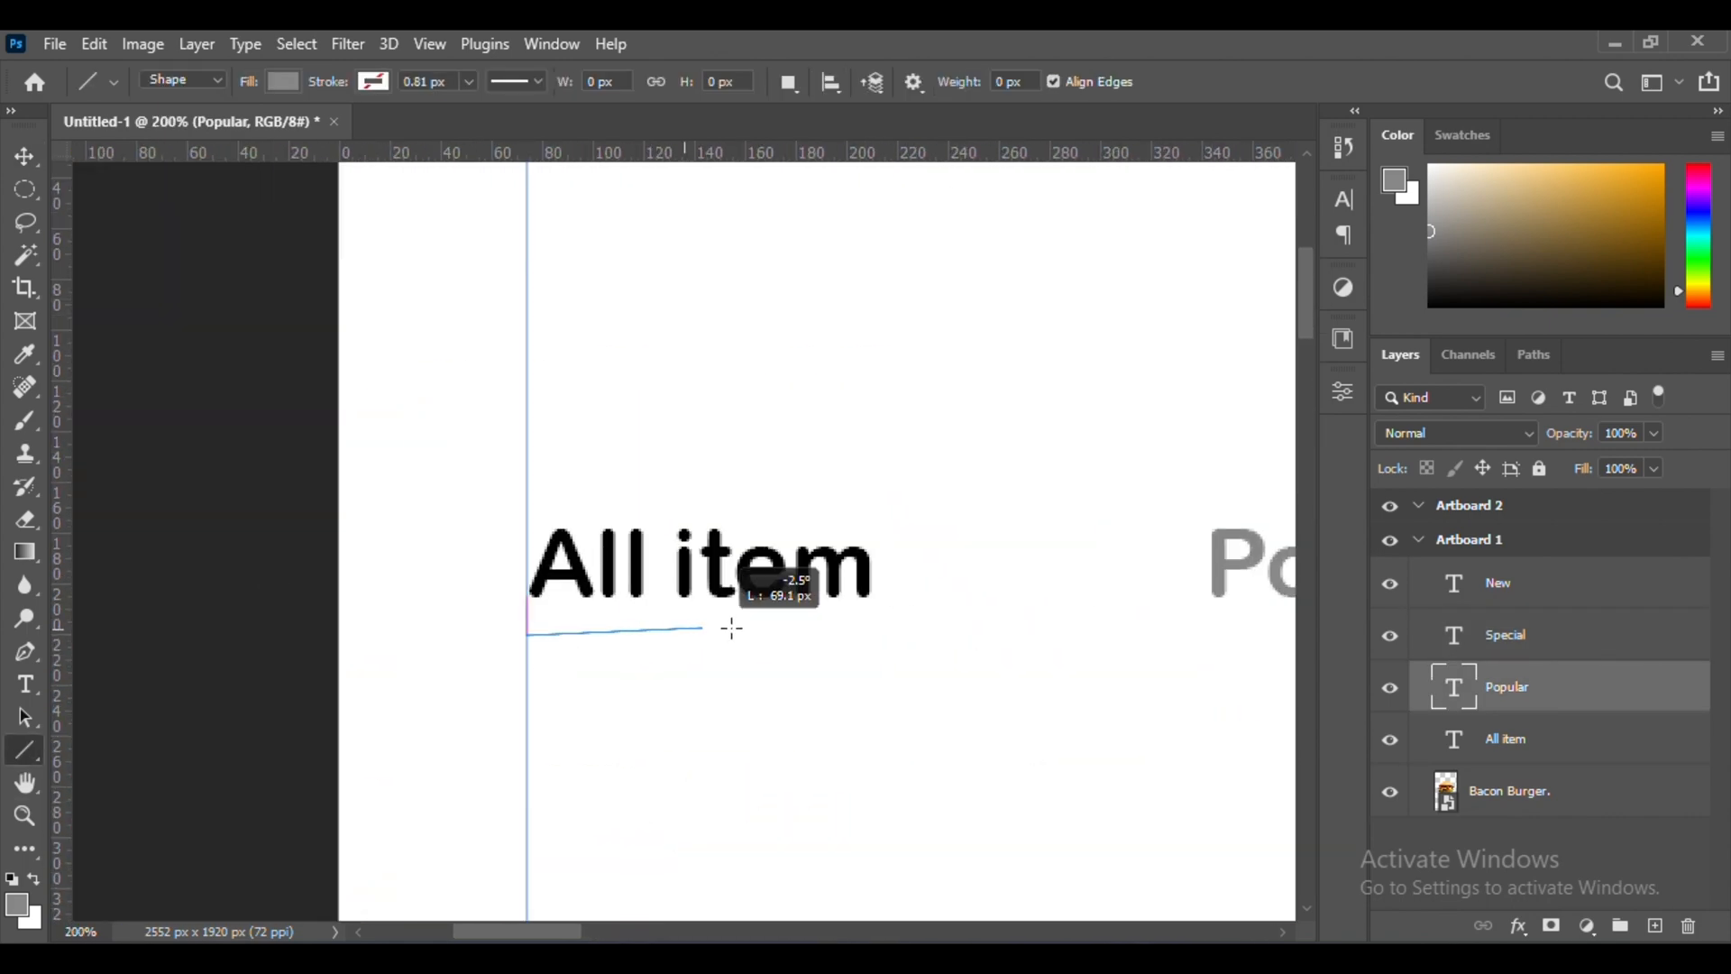
left_click_drag(872, 637, 872, 636)
Remove the underline's fill and give it a black stroke 5.07 px wide
left_click(1051, 646)
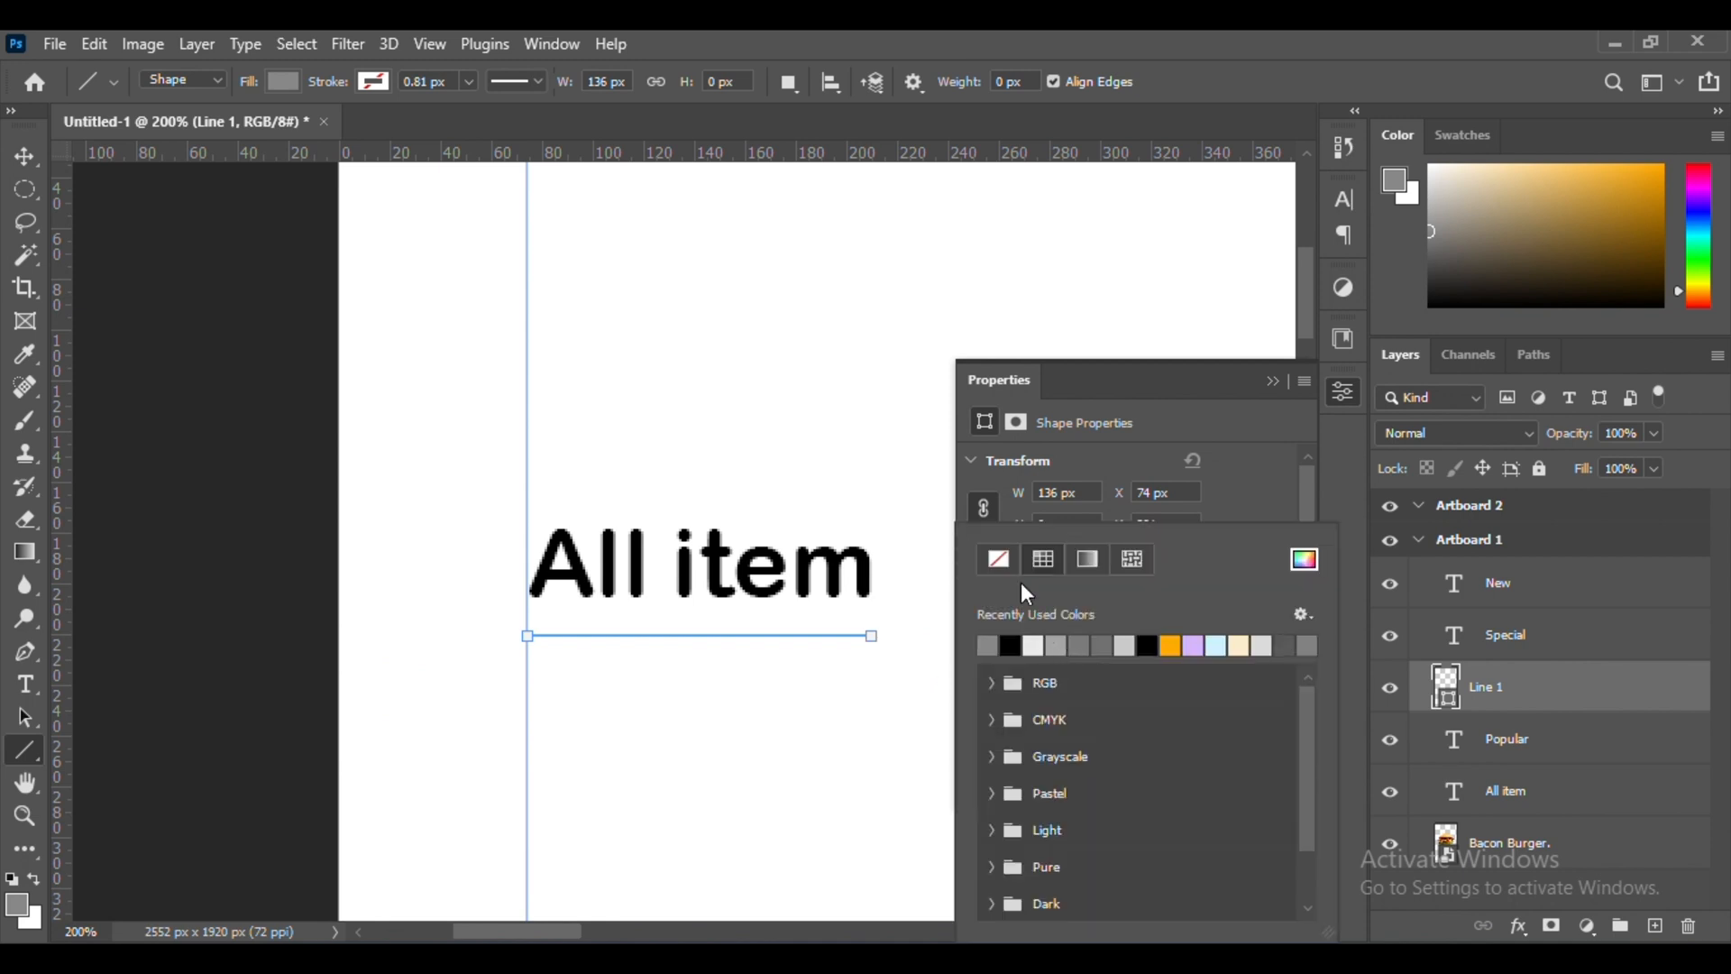
left_click(1109, 636)
left_click(1048, 645)
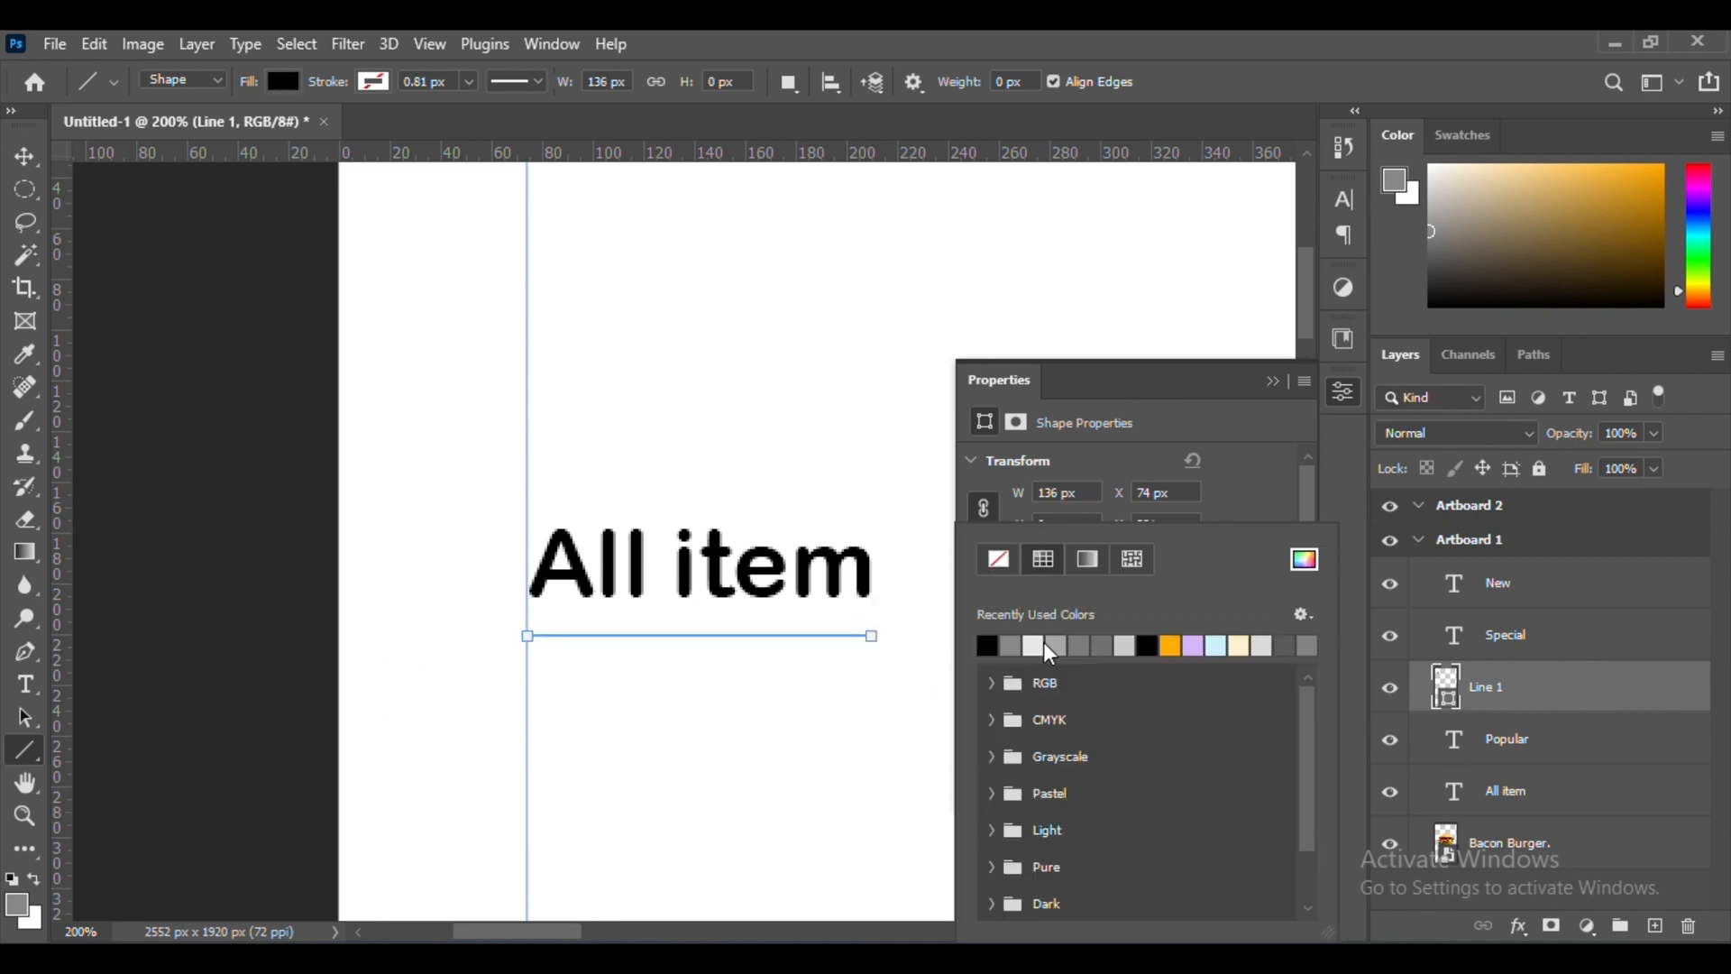
left_click(998, 560)
left_click(1044, 684)
left_click(1148, 646)
left_click(1102, 716)
left_click_drag(1105, 745, 1115, 745)
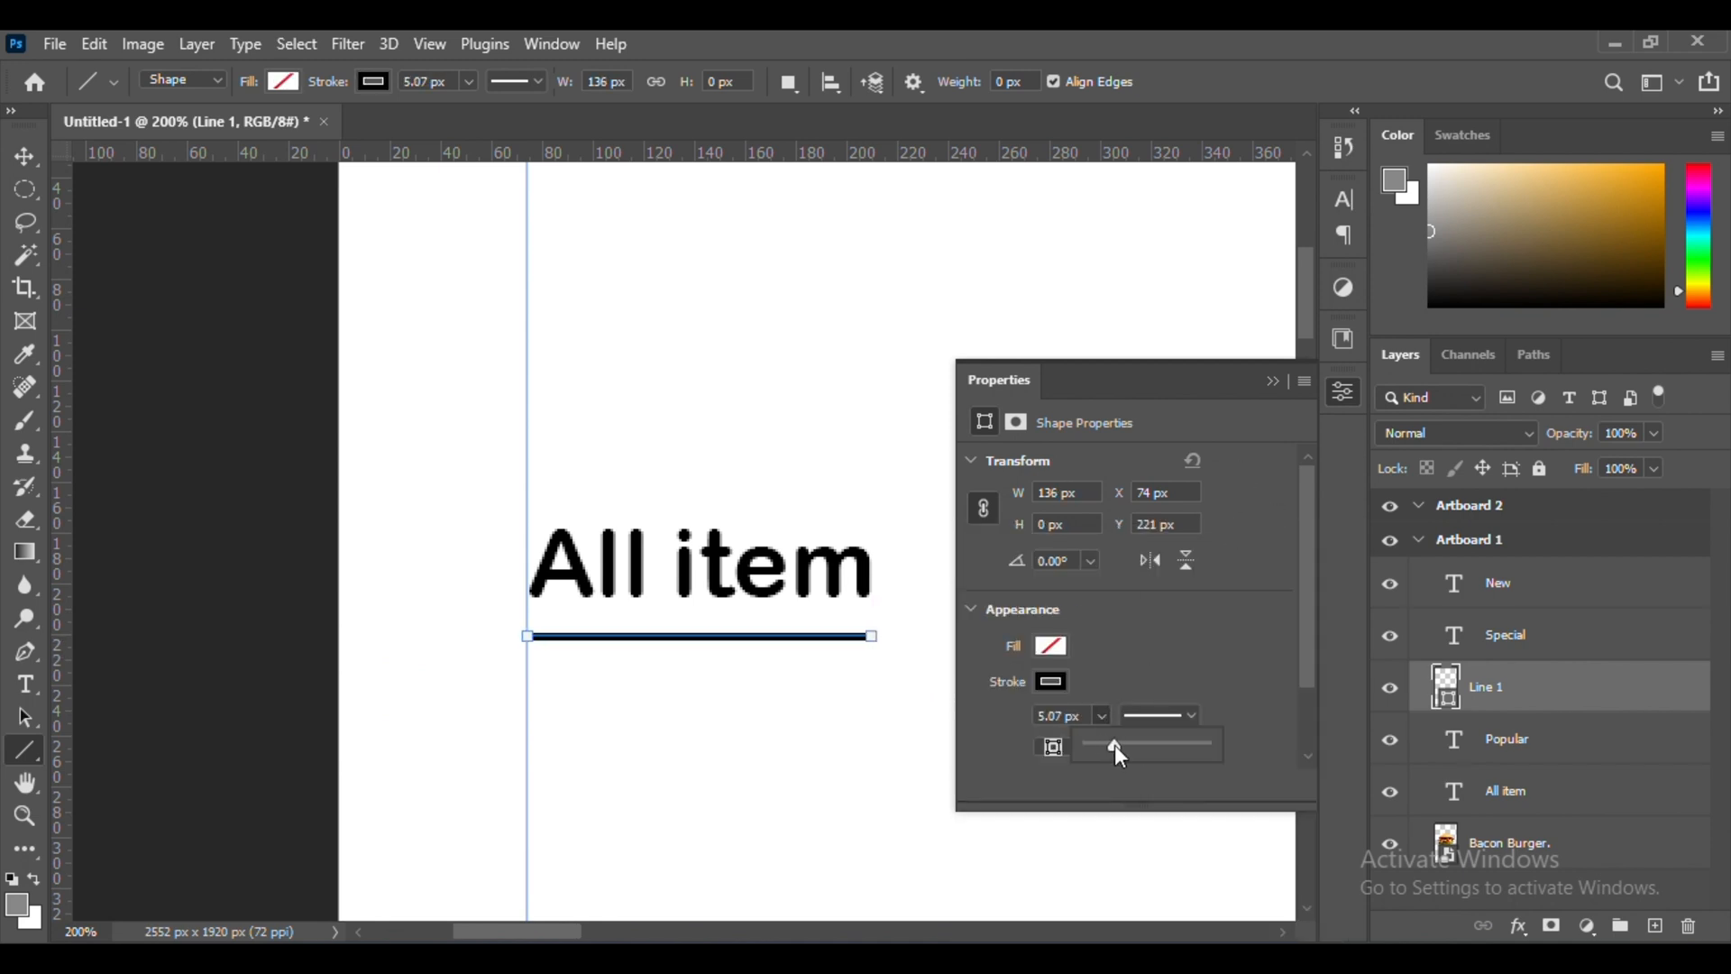
left_click(1274, 381)
key("v")
key("ctrl+minus")
key("ctrl+minus")
key("ctrl+minus")
key("ctrl+minus")
key("ctrl+minus")
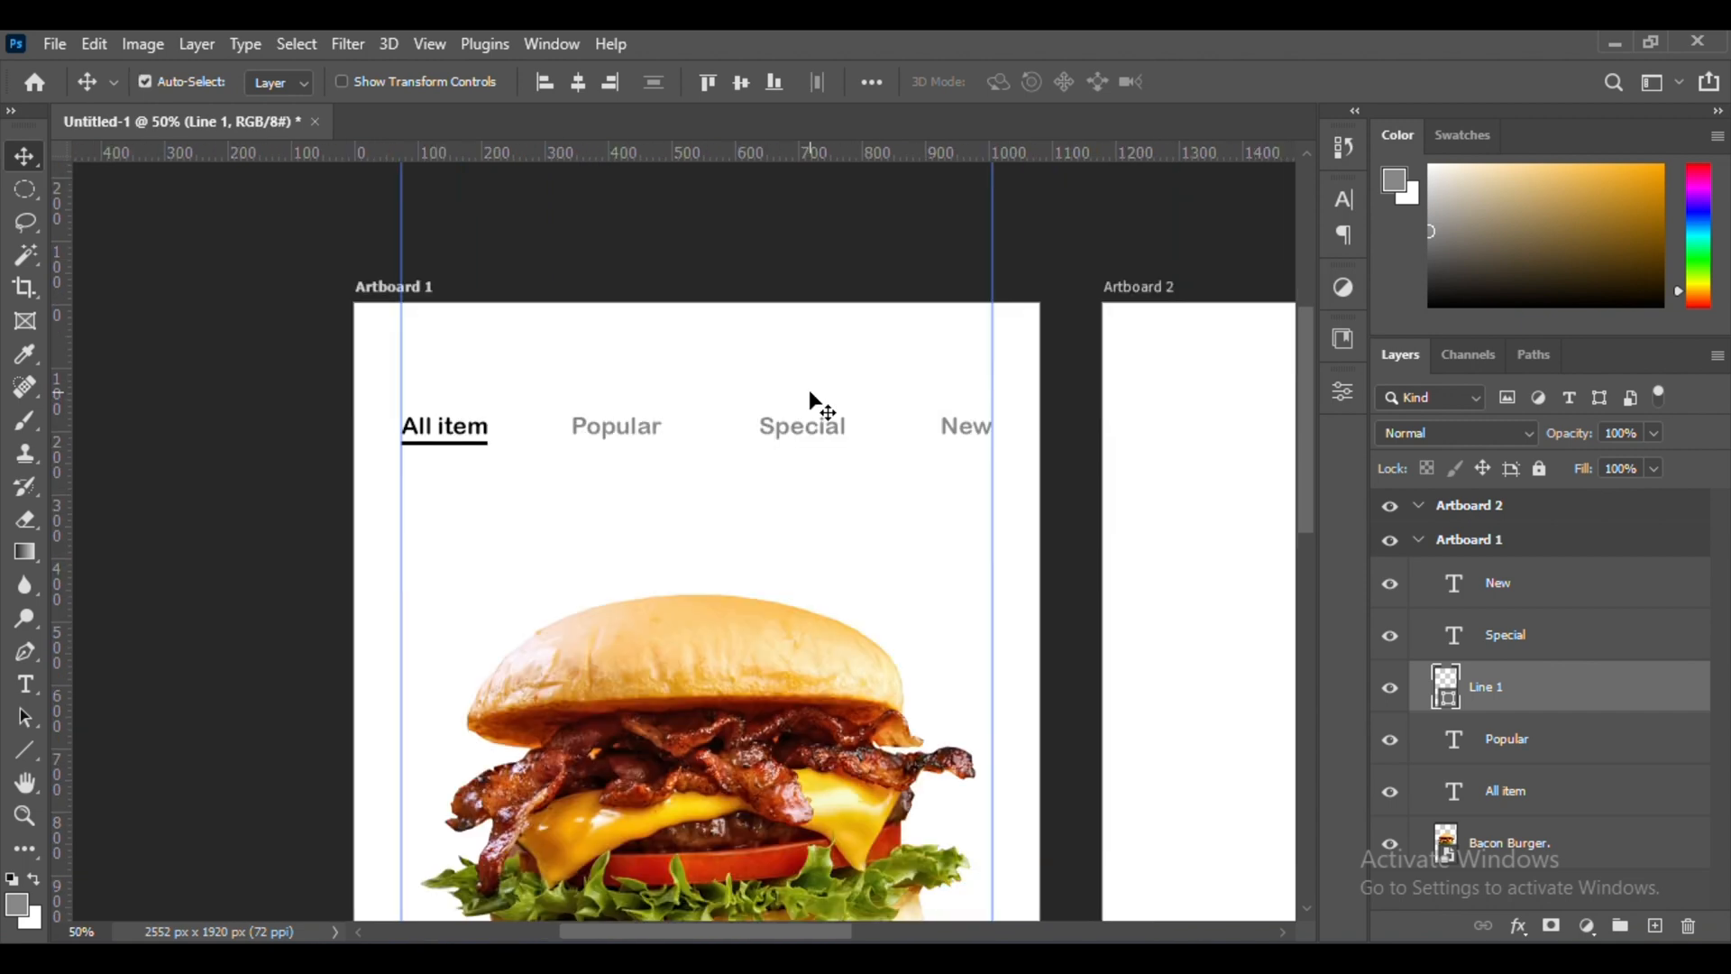
Add the heading "Burgers" in black 37.94 pt text, centered above the row of category labels
left_click(25, 684)
key("ctrl+plus")
key("ctrl+plus")
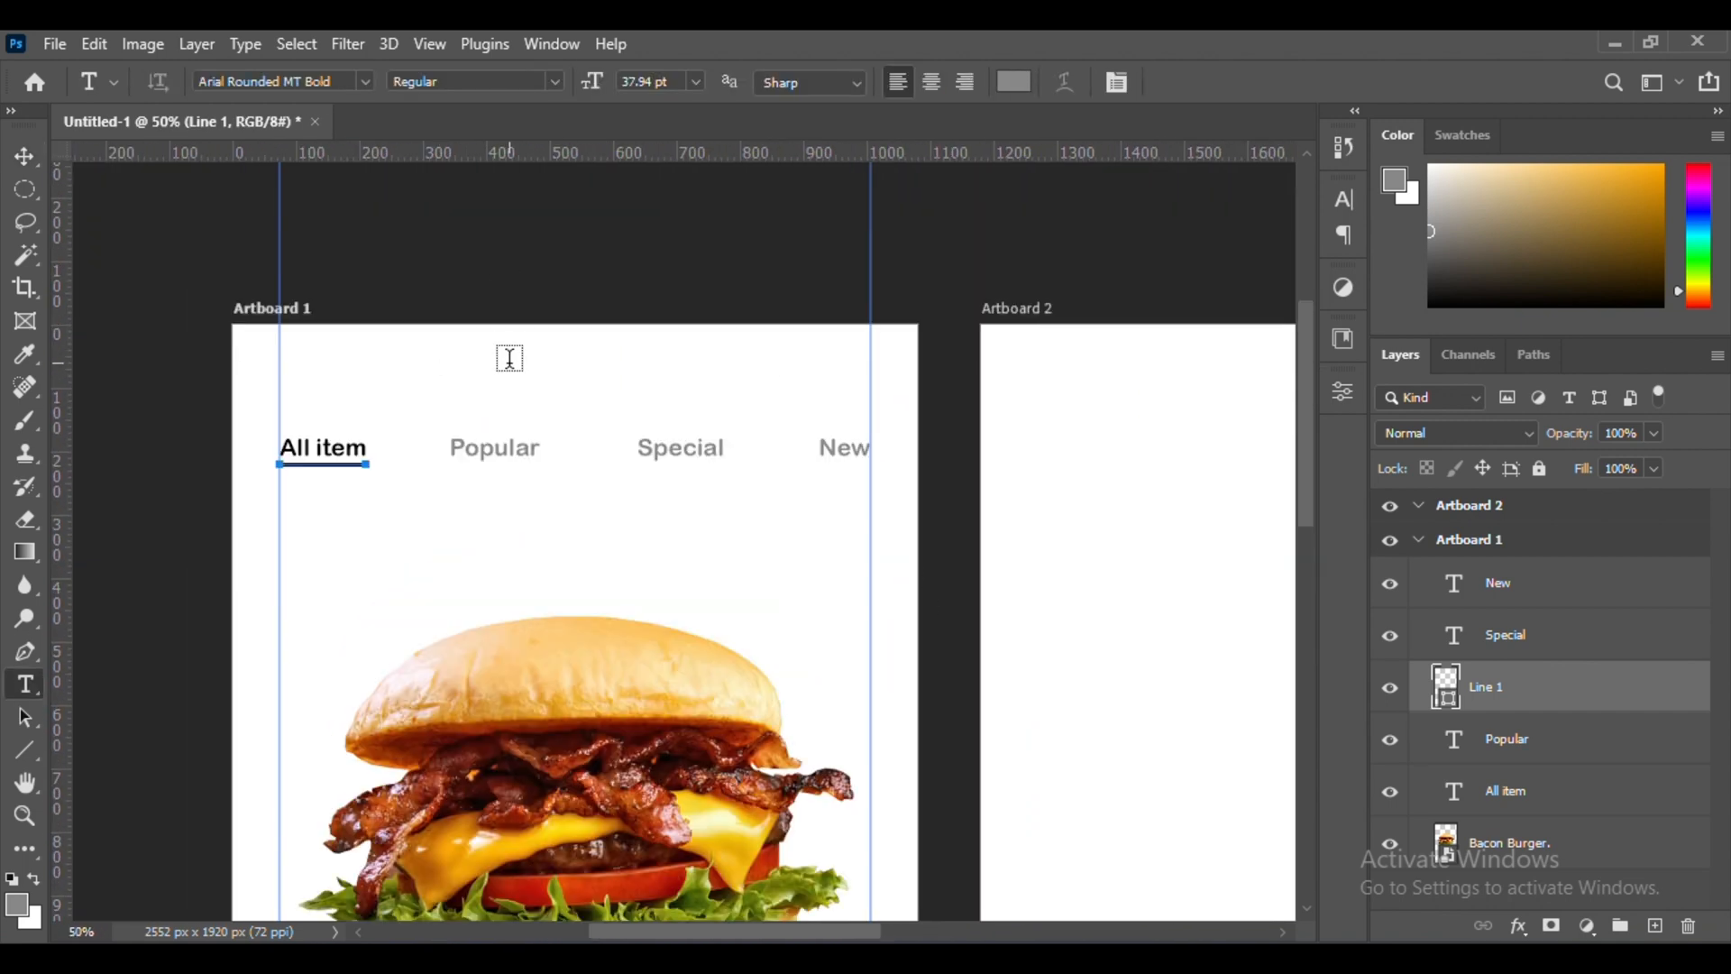
left_click(510, 374)
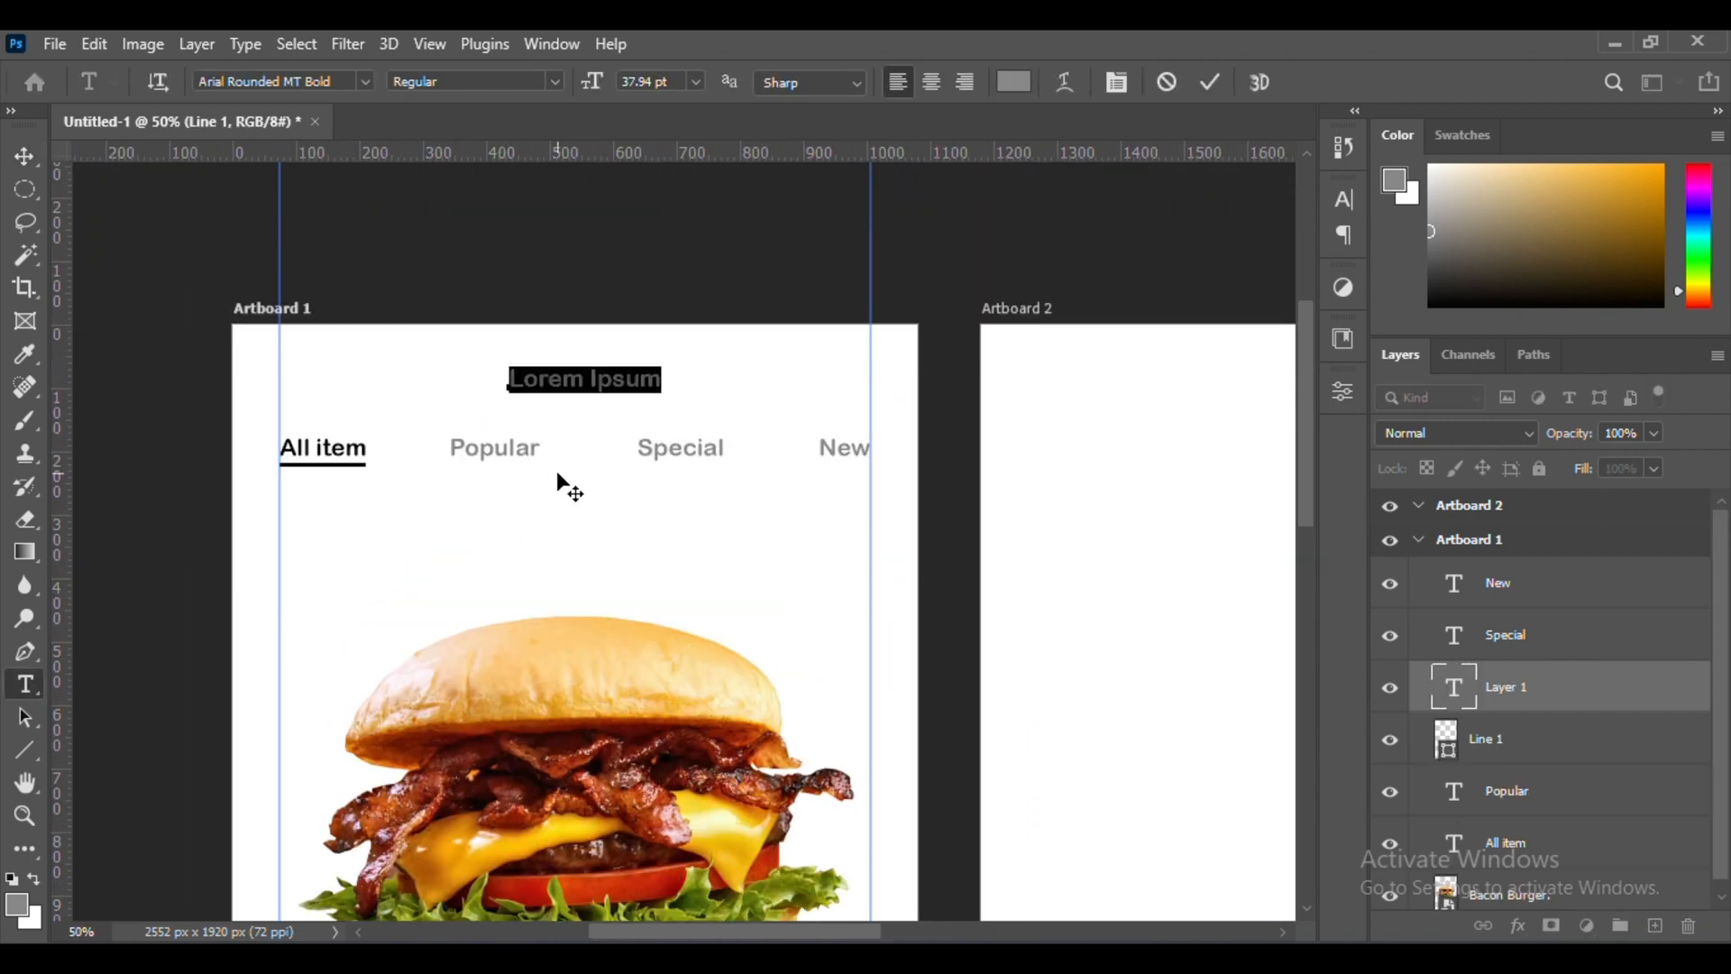
left_click(1210, 82)
key("v")
Duplicate the underline to the left of the "Burgers" heading and shorten the copy to about 46 px
key("ctrl+plus")
key("ctrl+plus")
left_click_drag(348, 541, 811, 733)
left_click(432, 670, "ctrl")
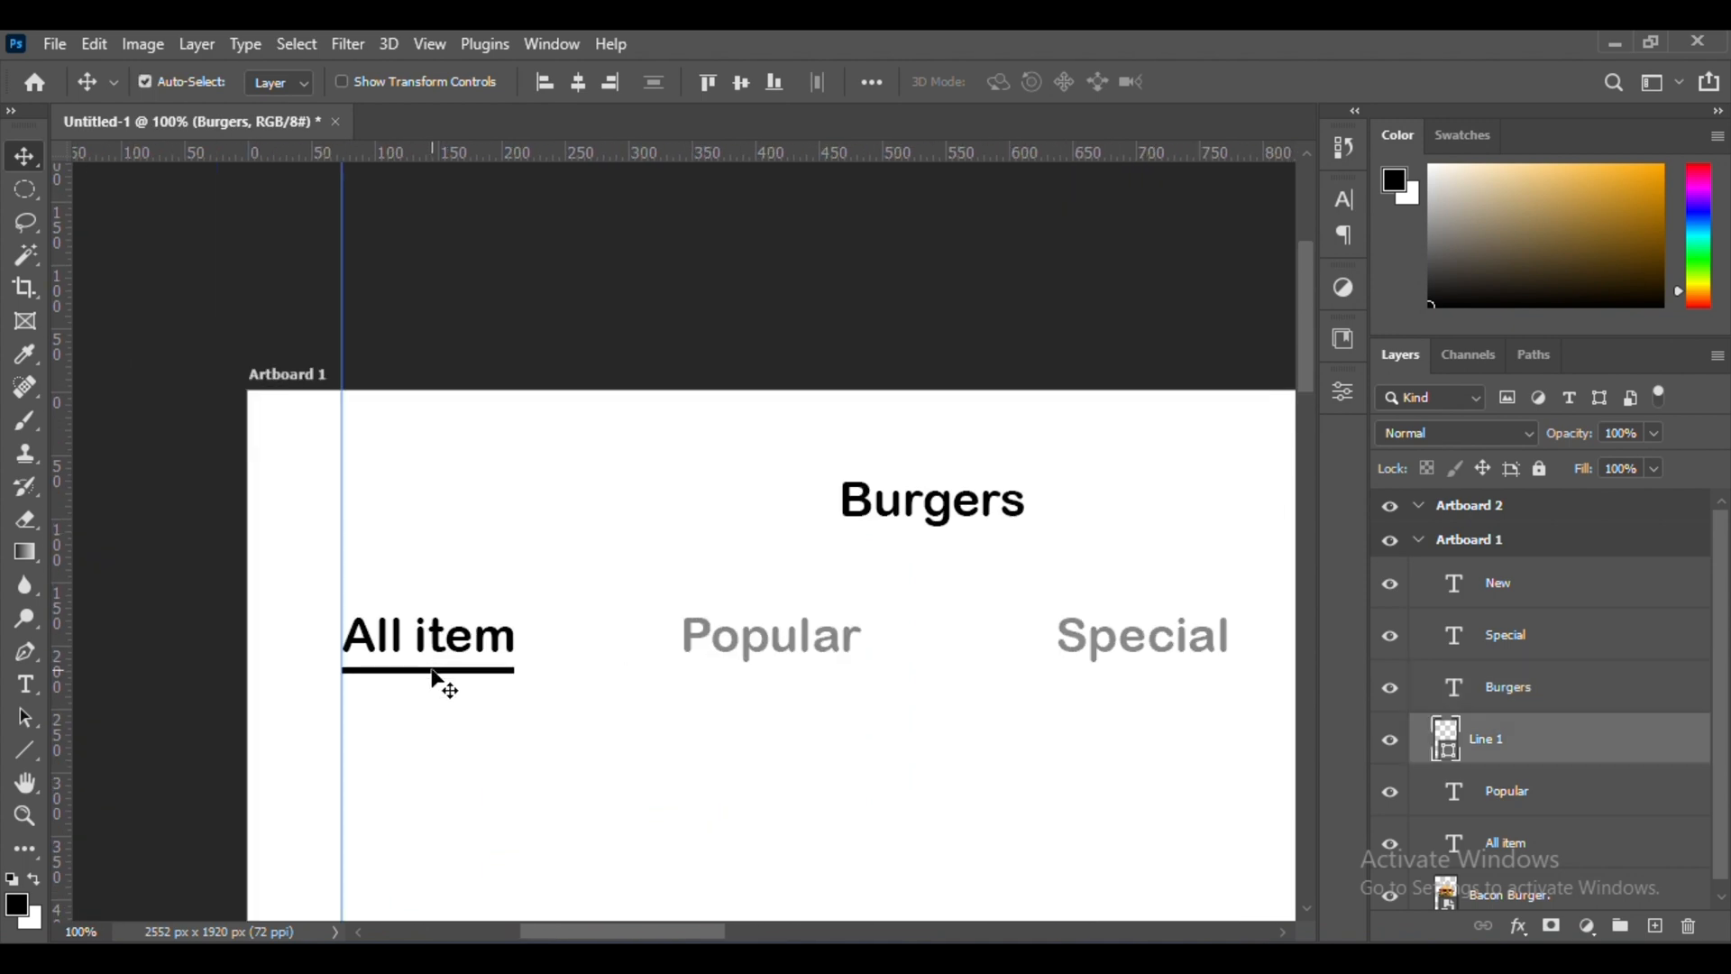
left_click_drag(428, 494, 424, 506)
key("ctrl+t")
key("ctrl+plus")
key("ctrl+plus")
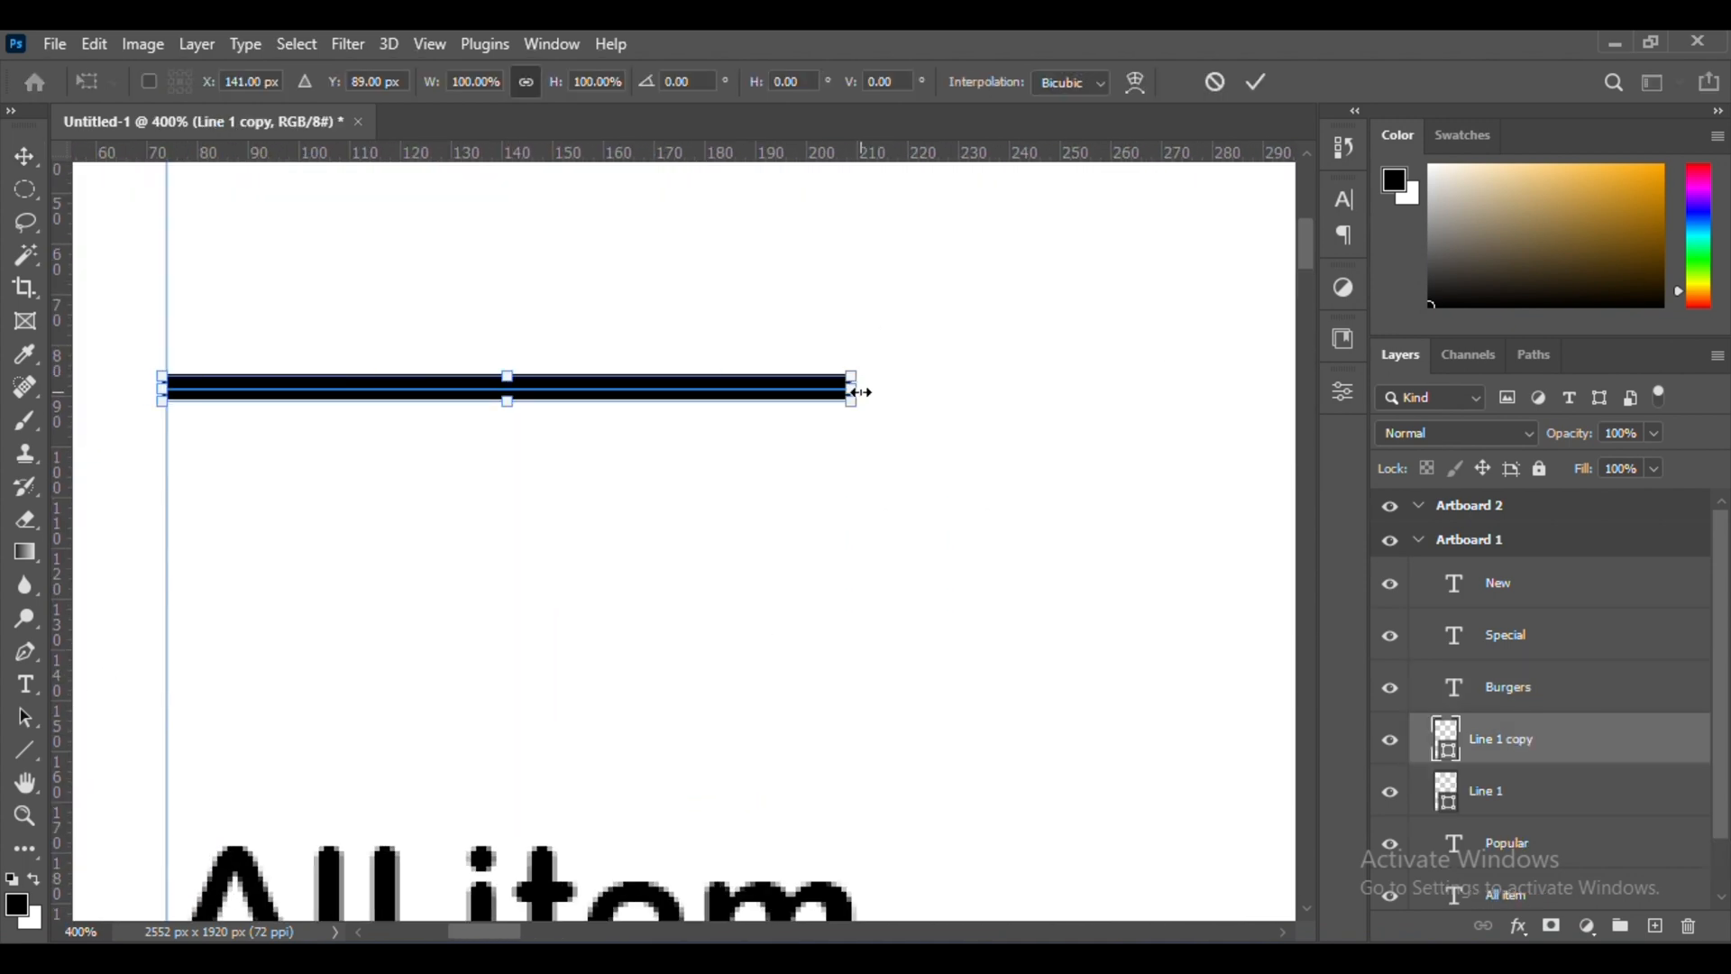
scroll(362, 412, "left", 5)
left_click_drag(557, 387, 598, 389)
key("Return")
Duplicate the short line, rotate the copy -45° and shorten it to form the arrowhead's upper stroke at the left end
scroll(598, 390, "up", 3)
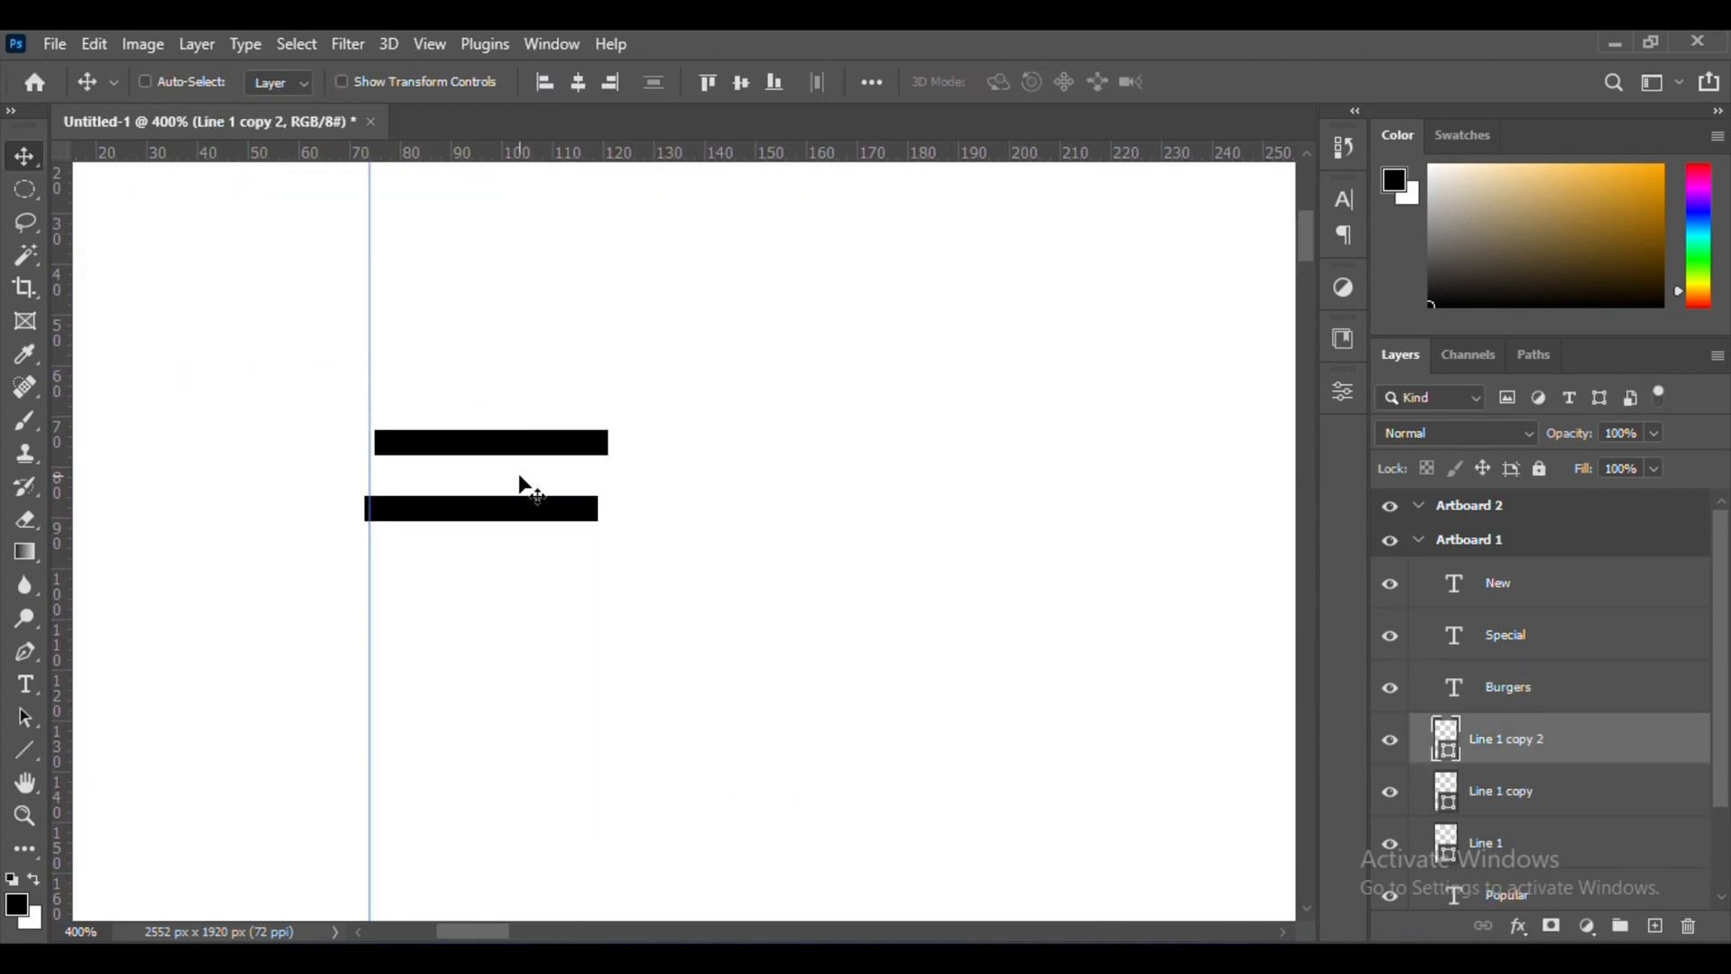
key("ctrl+t")
left_click_drag(656, 438, 645, 311)
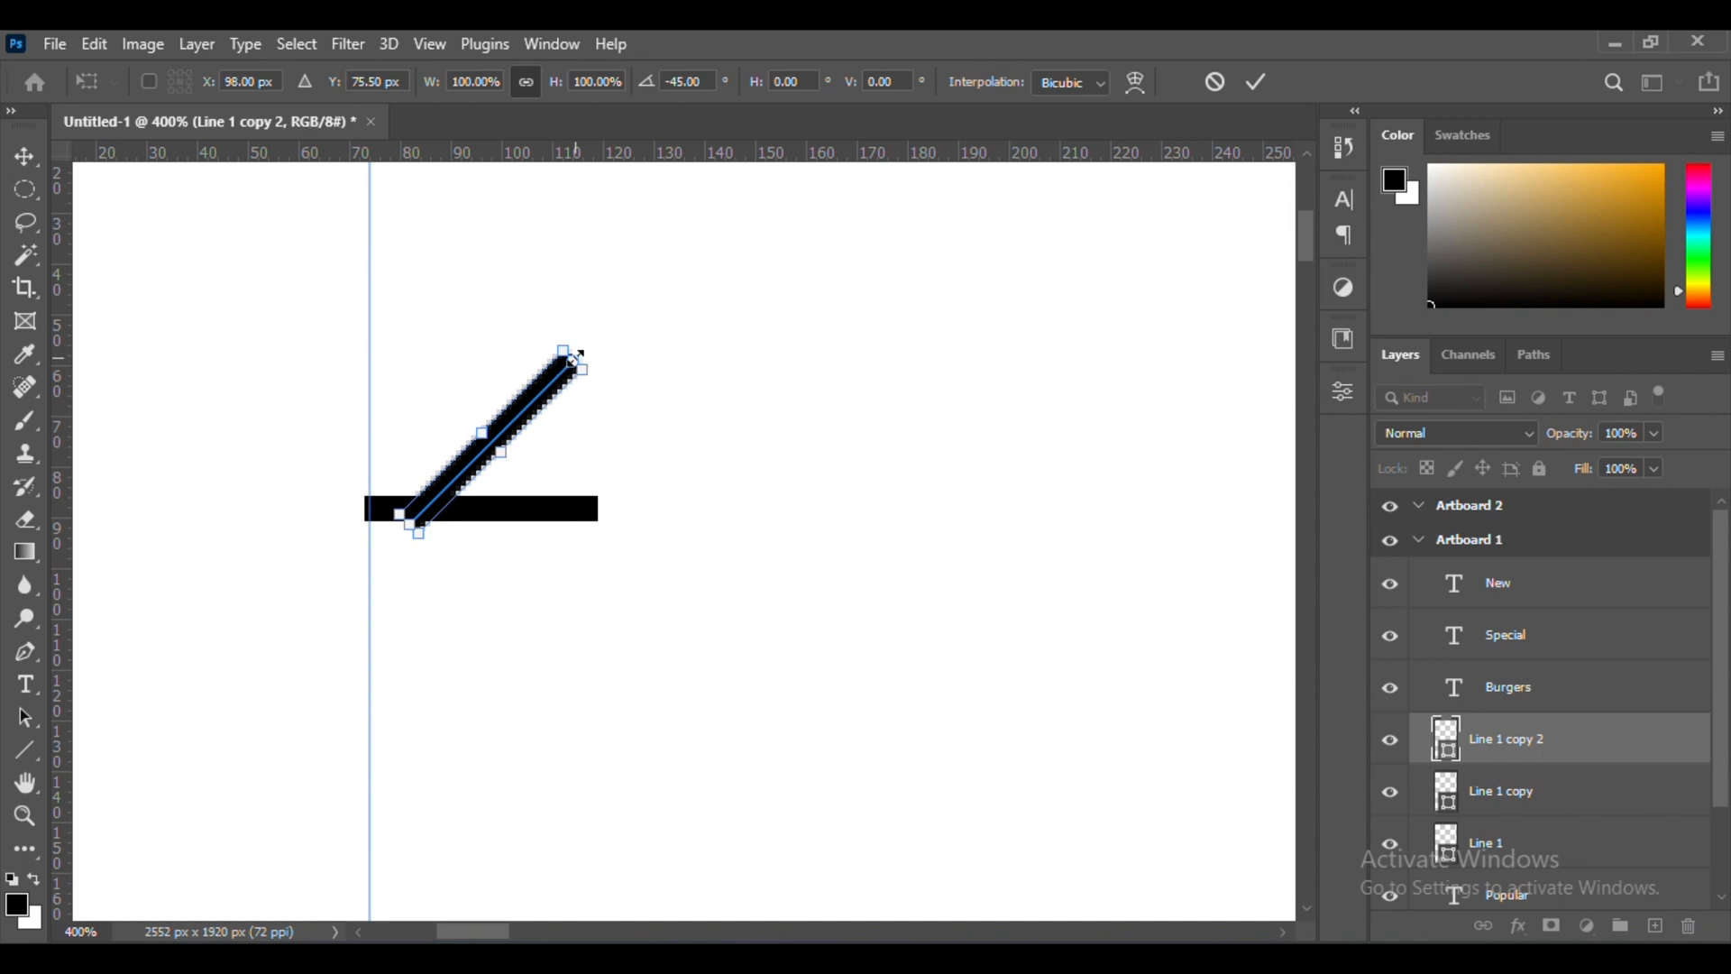
left_click_drag(483, 436, 424, 580)
key("Return")
Duplicate the diagonal stroke, flip the copy and join it below the shaft to complete the back arrow
scroll(505, 578, "down", 7)
key("ctrl+z")
scroll(891, 490, "up", 6)
left_click_drag(419, 355, 423, 471, "alt")
left_click(1343, 393)
left_click(1156, 560)
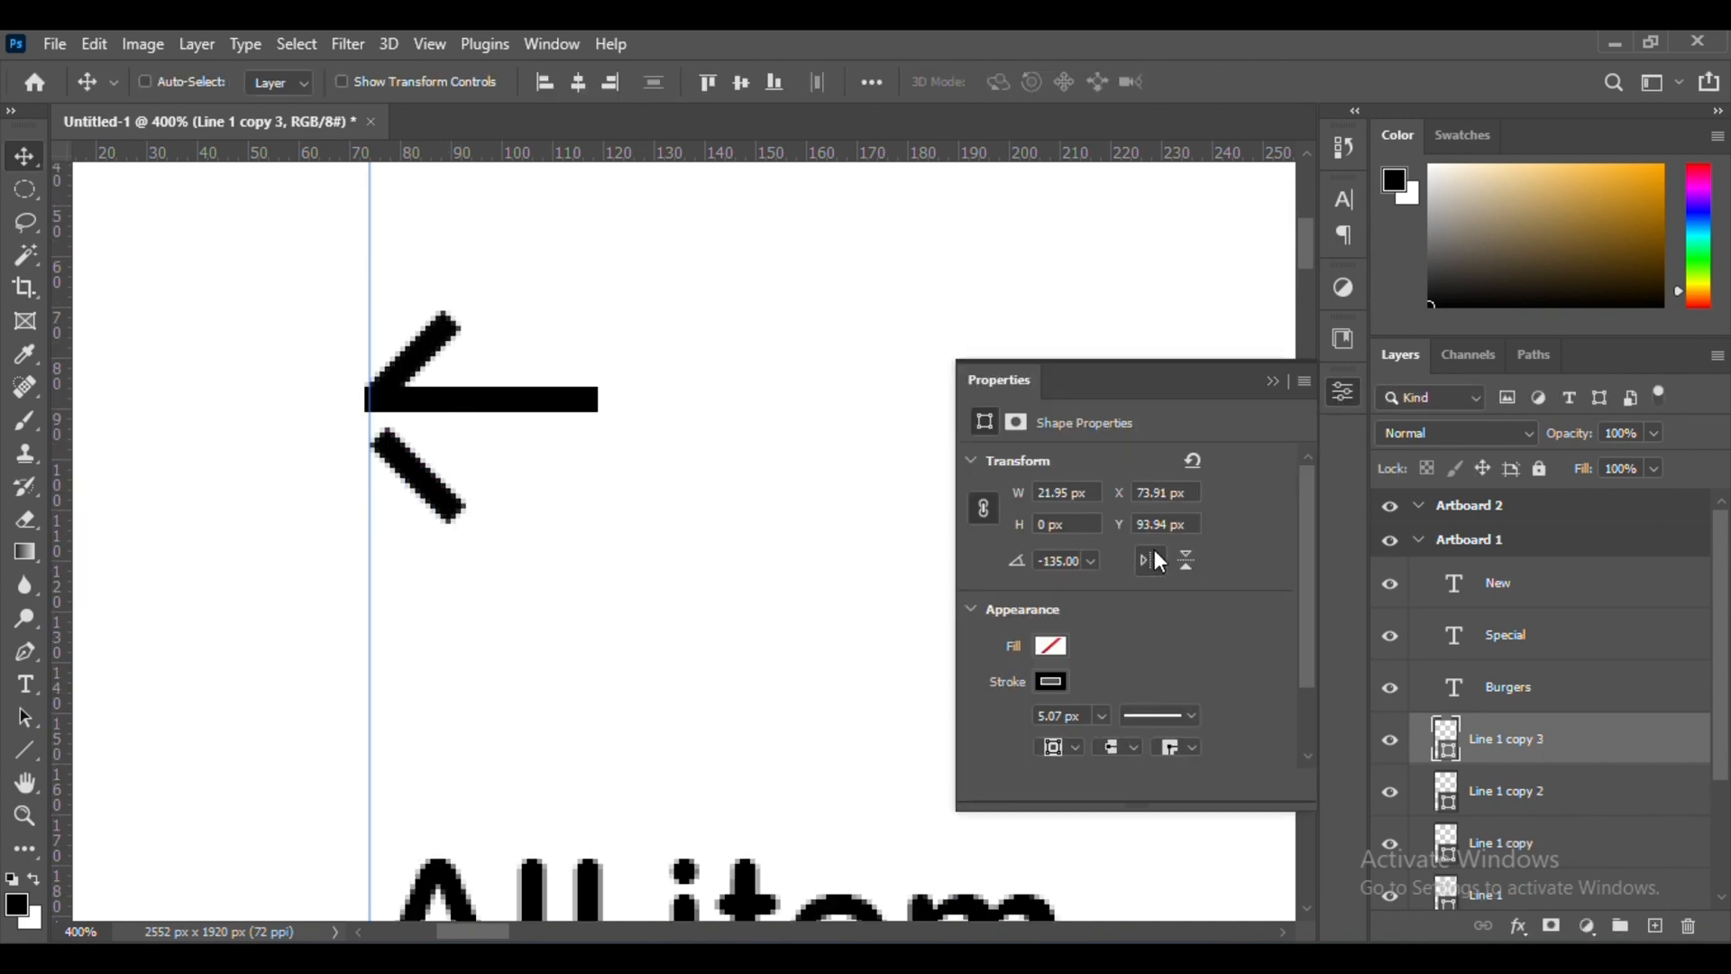
left_click(403, 552)
Group the three line layers that form the back arrow
key("ctrl+minus")
key("ctrl+minus")
key("ctrl+minus")
key("ctrl+minus")
key("ctrl+minus")
key("ctrl+minus")
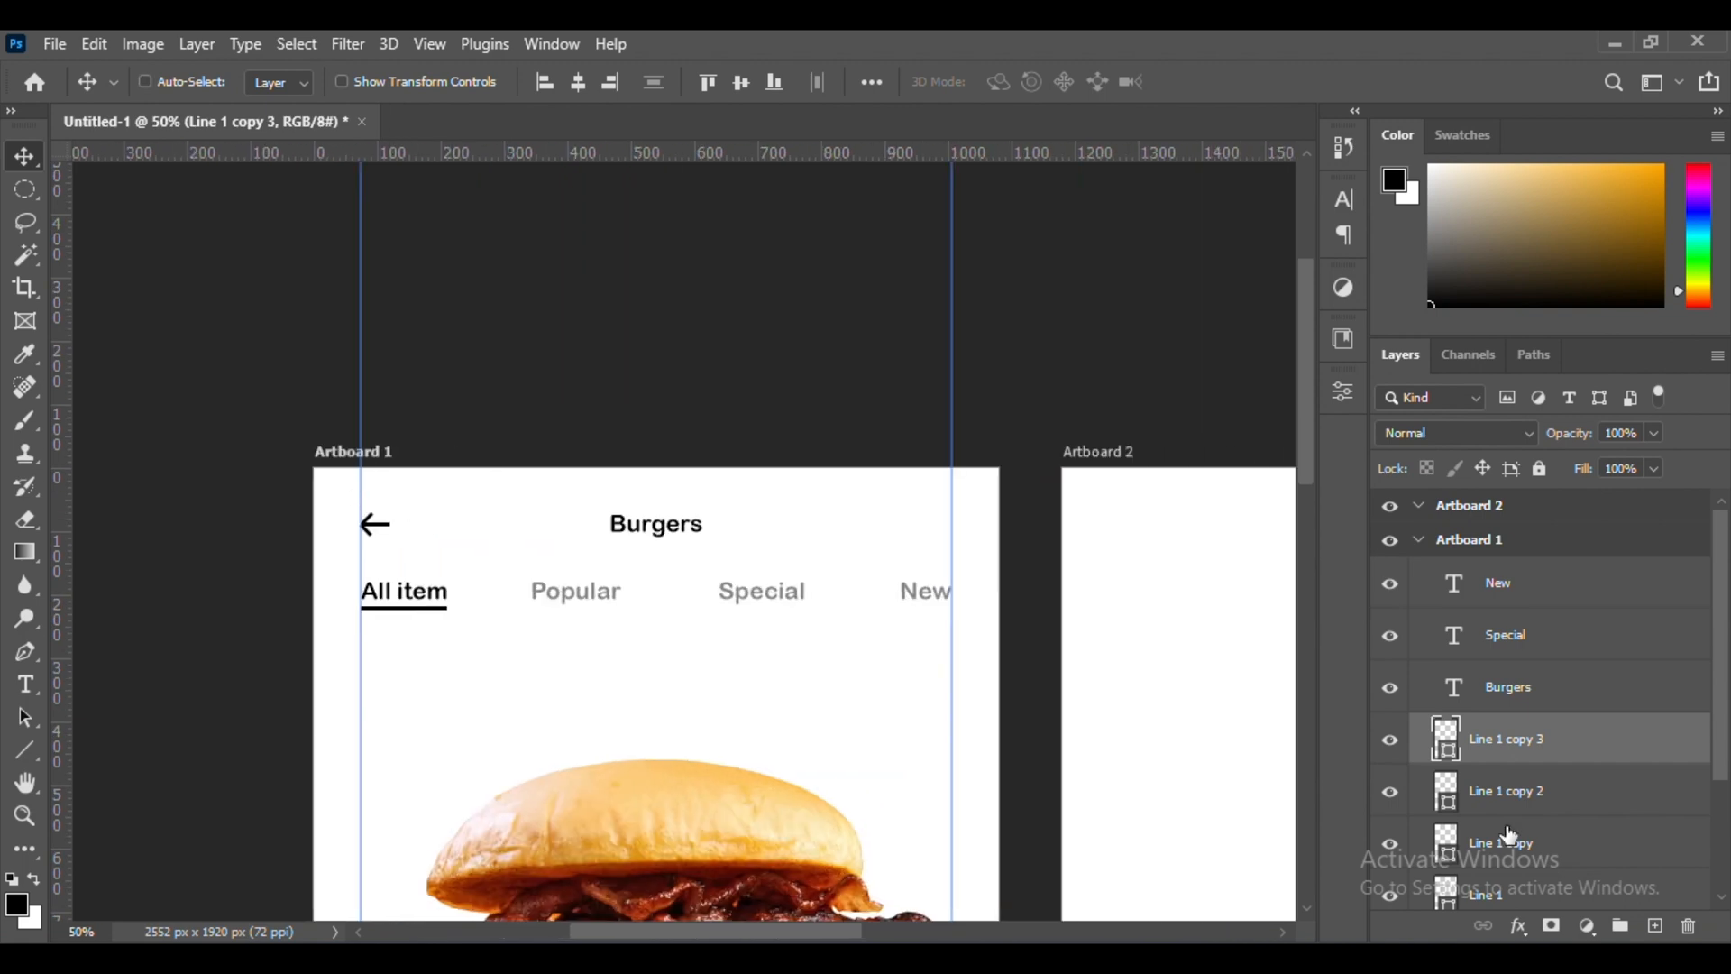
scroll(1412, 774, "down", 1)
left_click(1569, 769, "shift")
key("ctrl+g")
Scale down the back arrow group and align its tip with the left margin guide
key("ctrl+plus")
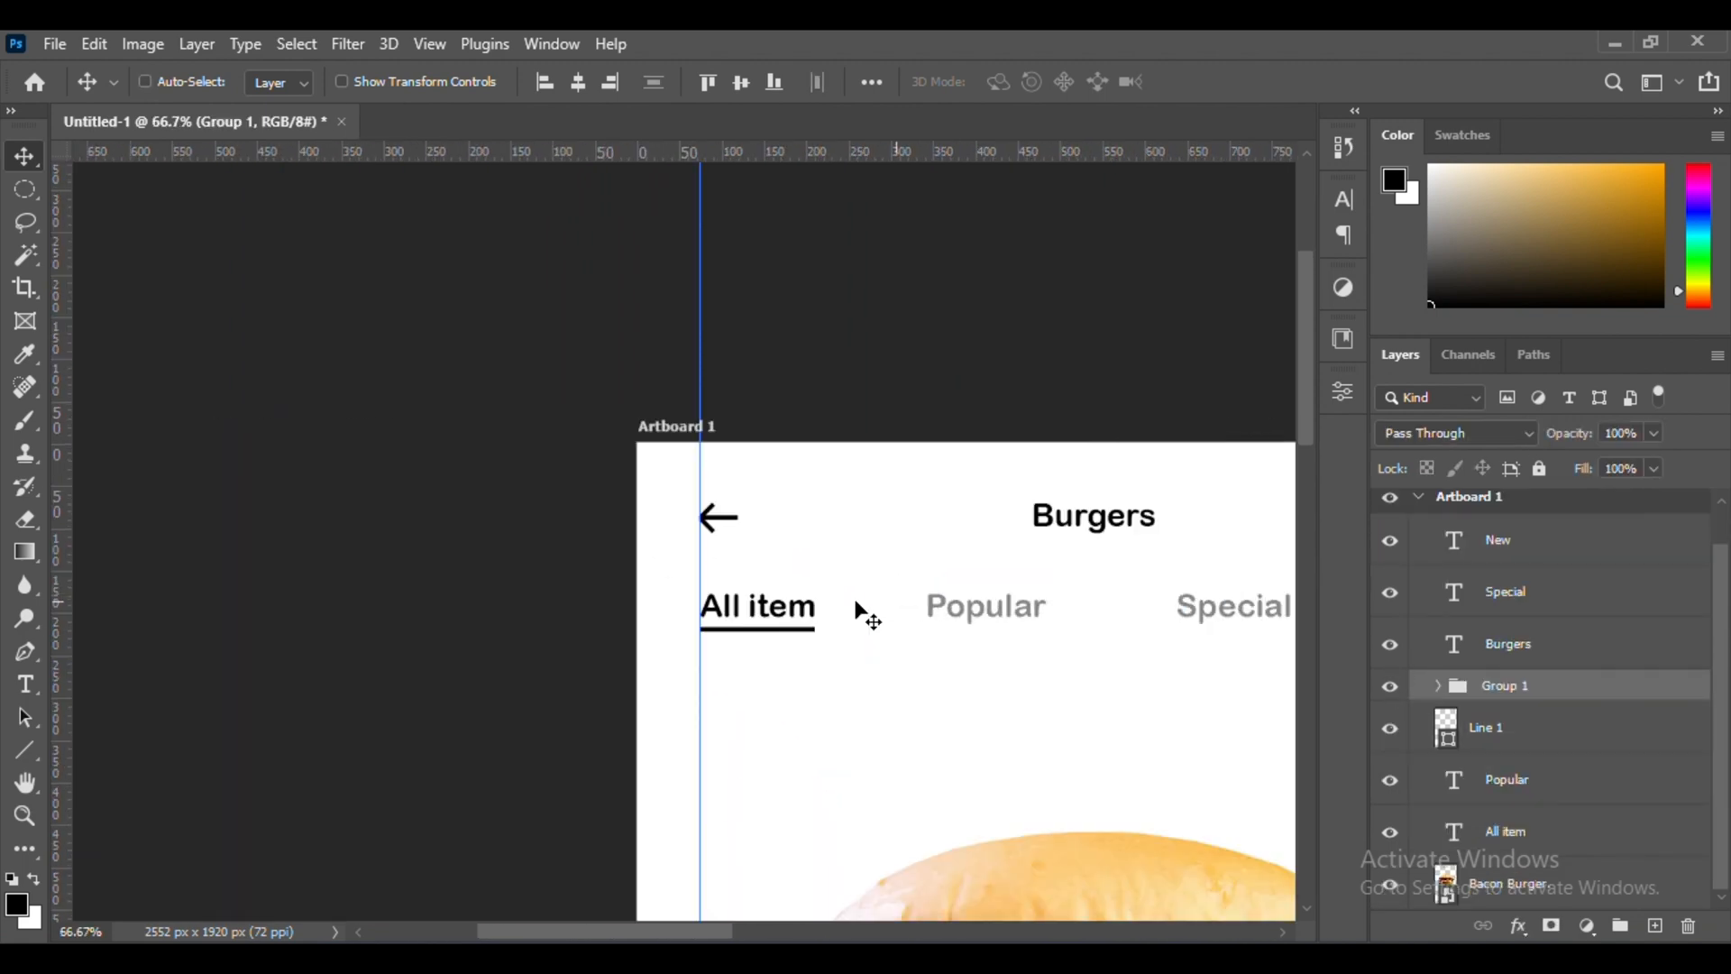
key("ctrl+plus")
key("ctrl+t")
key("ctrl+plus")
left_click_drag(876, 426, 851, 444)
scroll(851, 443, "right", 4)
left_click_drag(394, 475, 368, 442)
scroll(397, 464, "right", 1)
scroll(297, 469, "right", 1)
left_click_drag(251, 476, 250, 468)
key("Return")
key("ctrl+minus")
key("ctrl+minus")
key("ctrl+minus")
key("ctrl+minus")
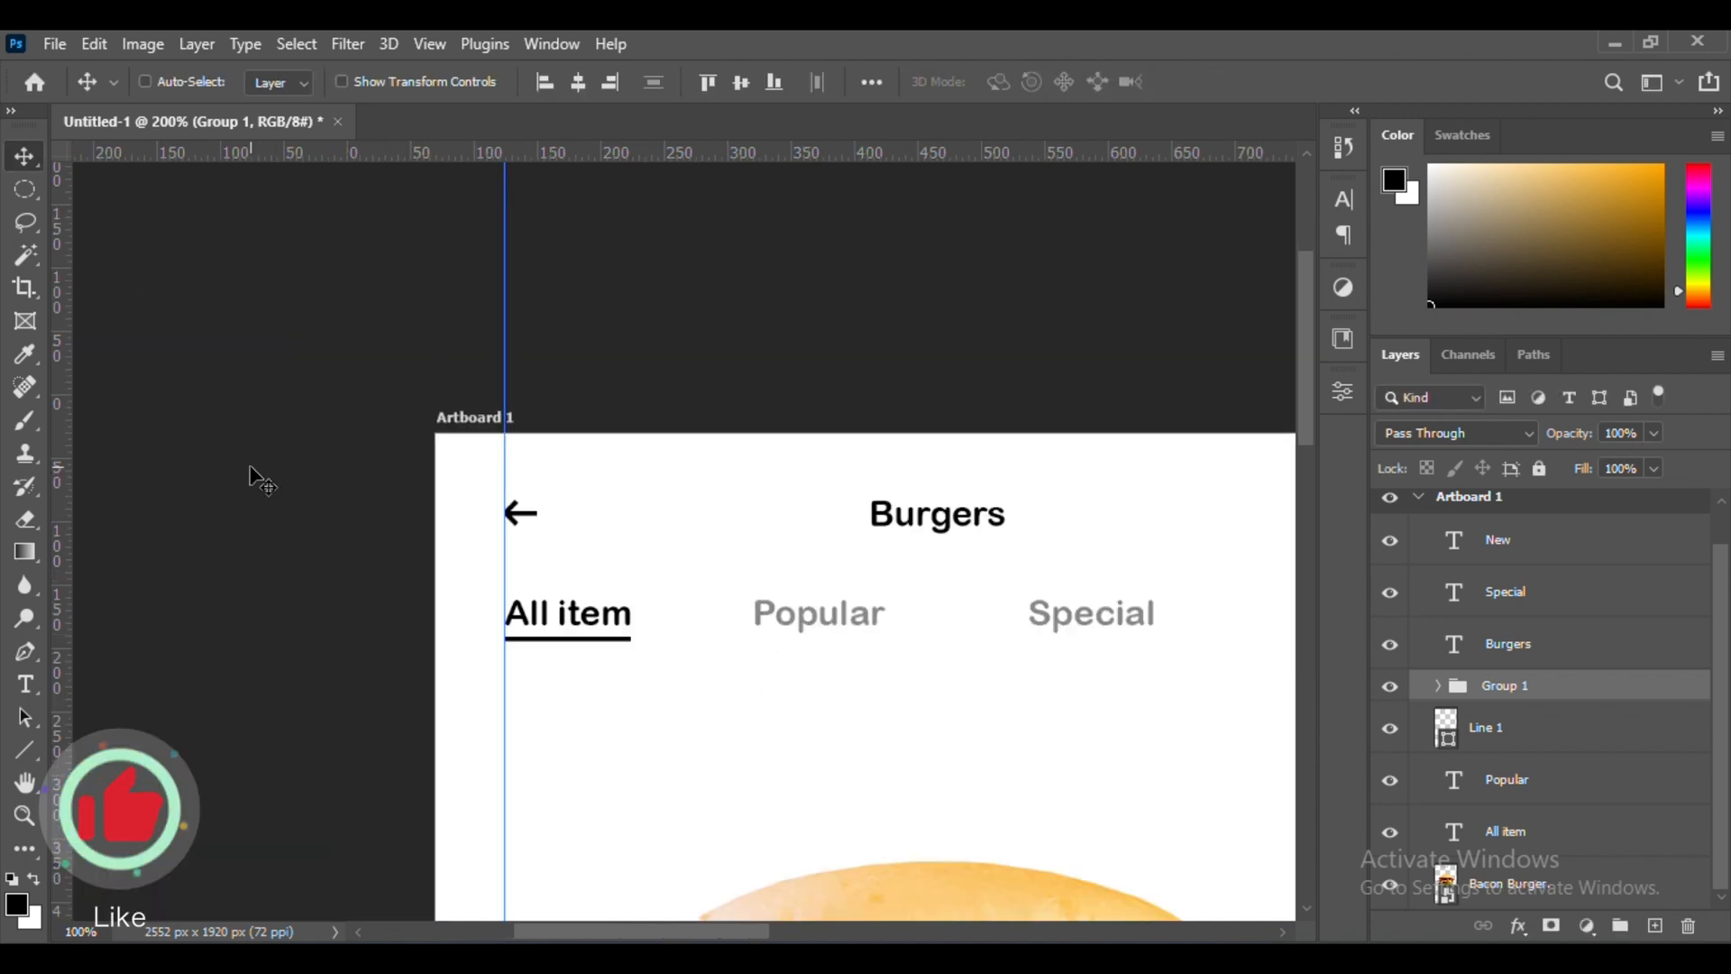
Draw a 64 px circle near the upper-right corner of Artboard 1, to the right of the "Burgers" heading
scroll(250, 467, "right", 3)
key("ctrl+plus")
key("ctrl+plus")
key("ctrl+plus")
scroll(251, 468, "right", 2)
key("u")
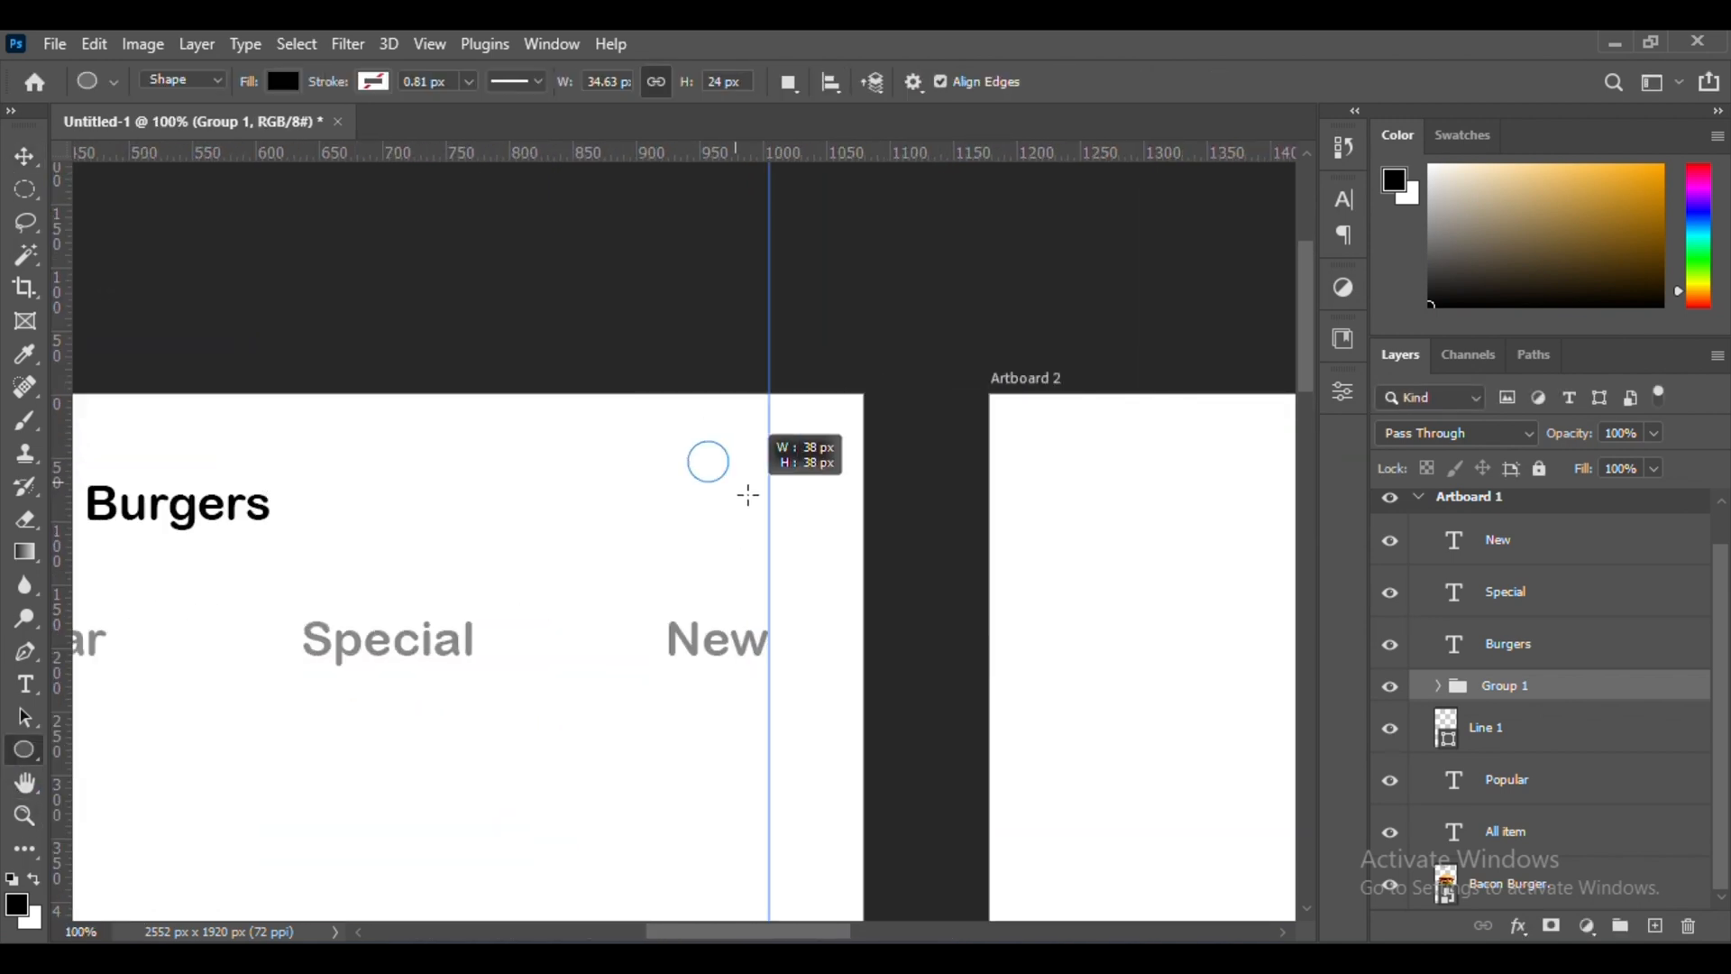
left_click_drag(748, 494, 771, 521)
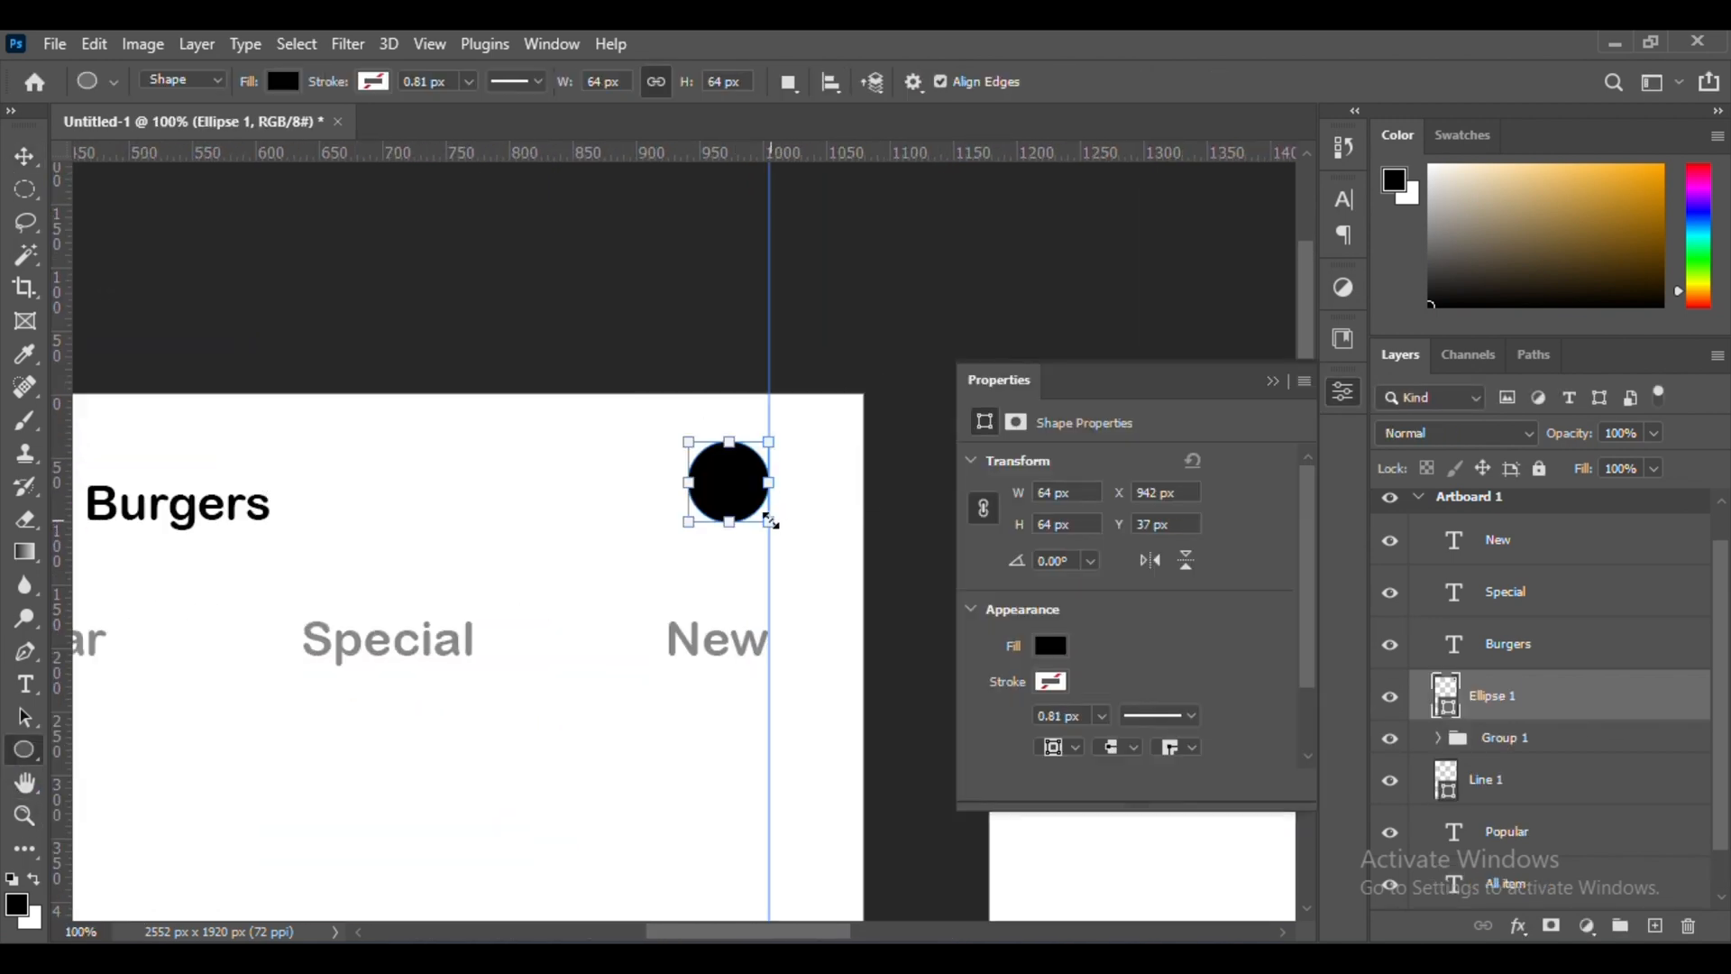
Change the circle's fill to light gray
left_click(1052, 646)
left_click(1274, 379)
left_click(1052, 647)
left_click(1270, 383)
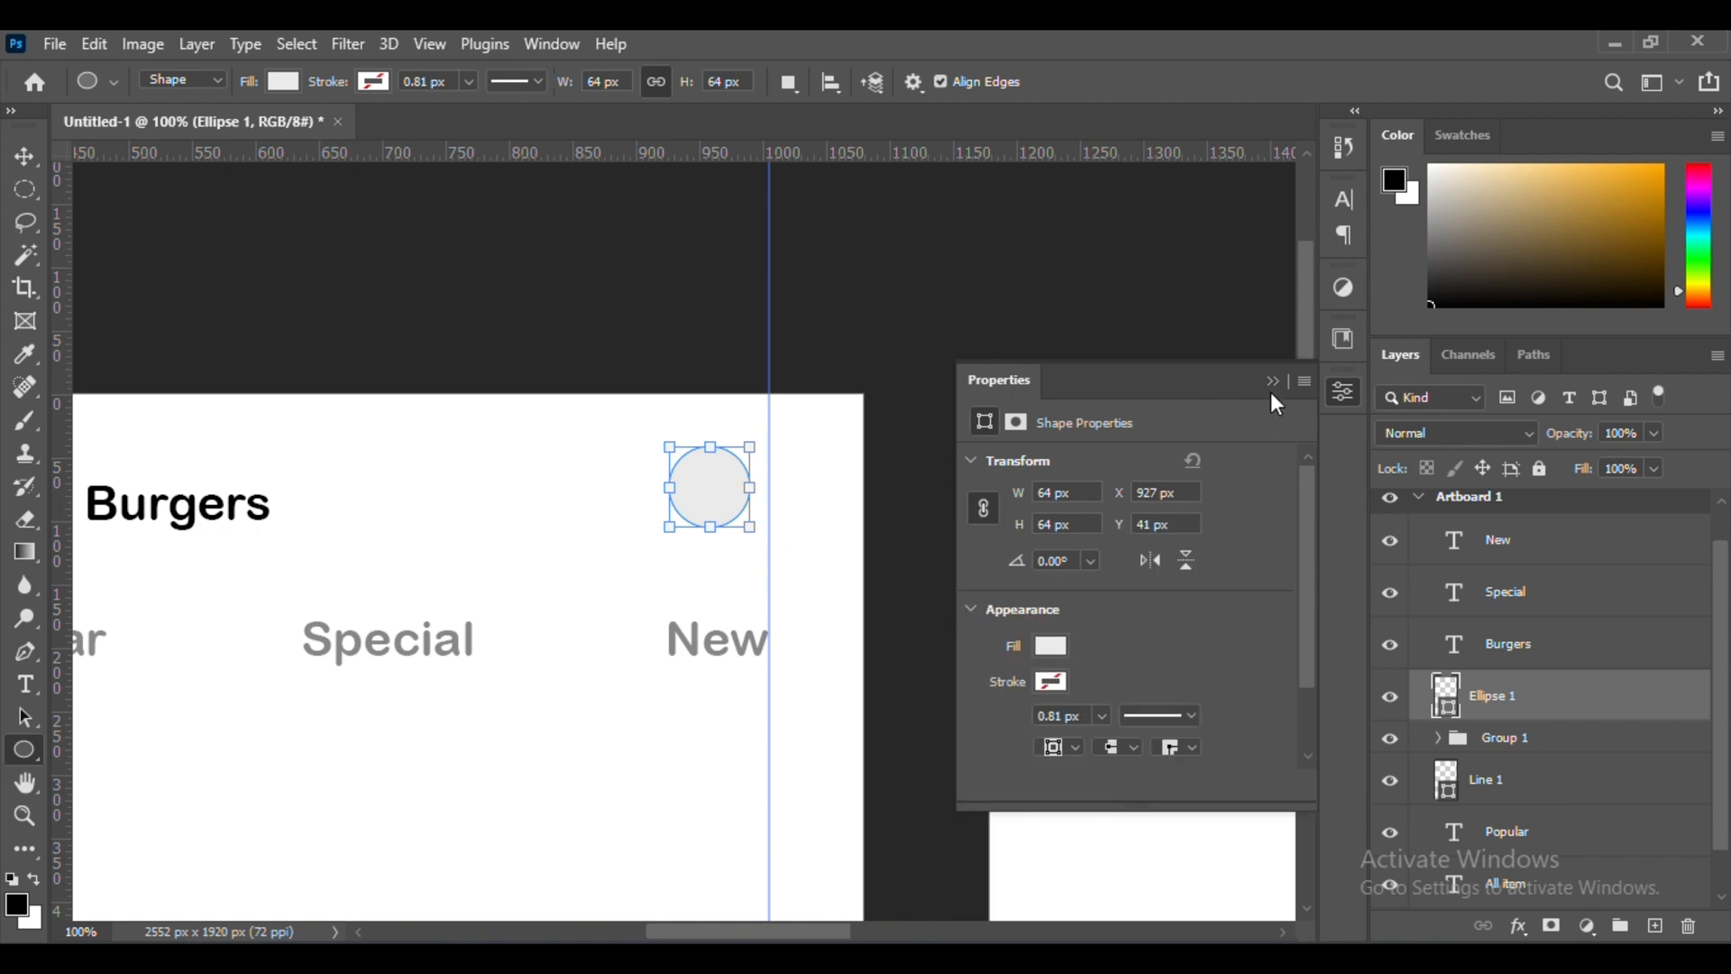
left_click(1269, 383)
Move the gray circle to the right margin guide, level with the "Burgers" heading
key("v")
scroll(764, 510, "left", 6)
left_click_drag(728, 499, 691, 532)
key("ctrl+minus")
scroll(712, 537, "right", 4)
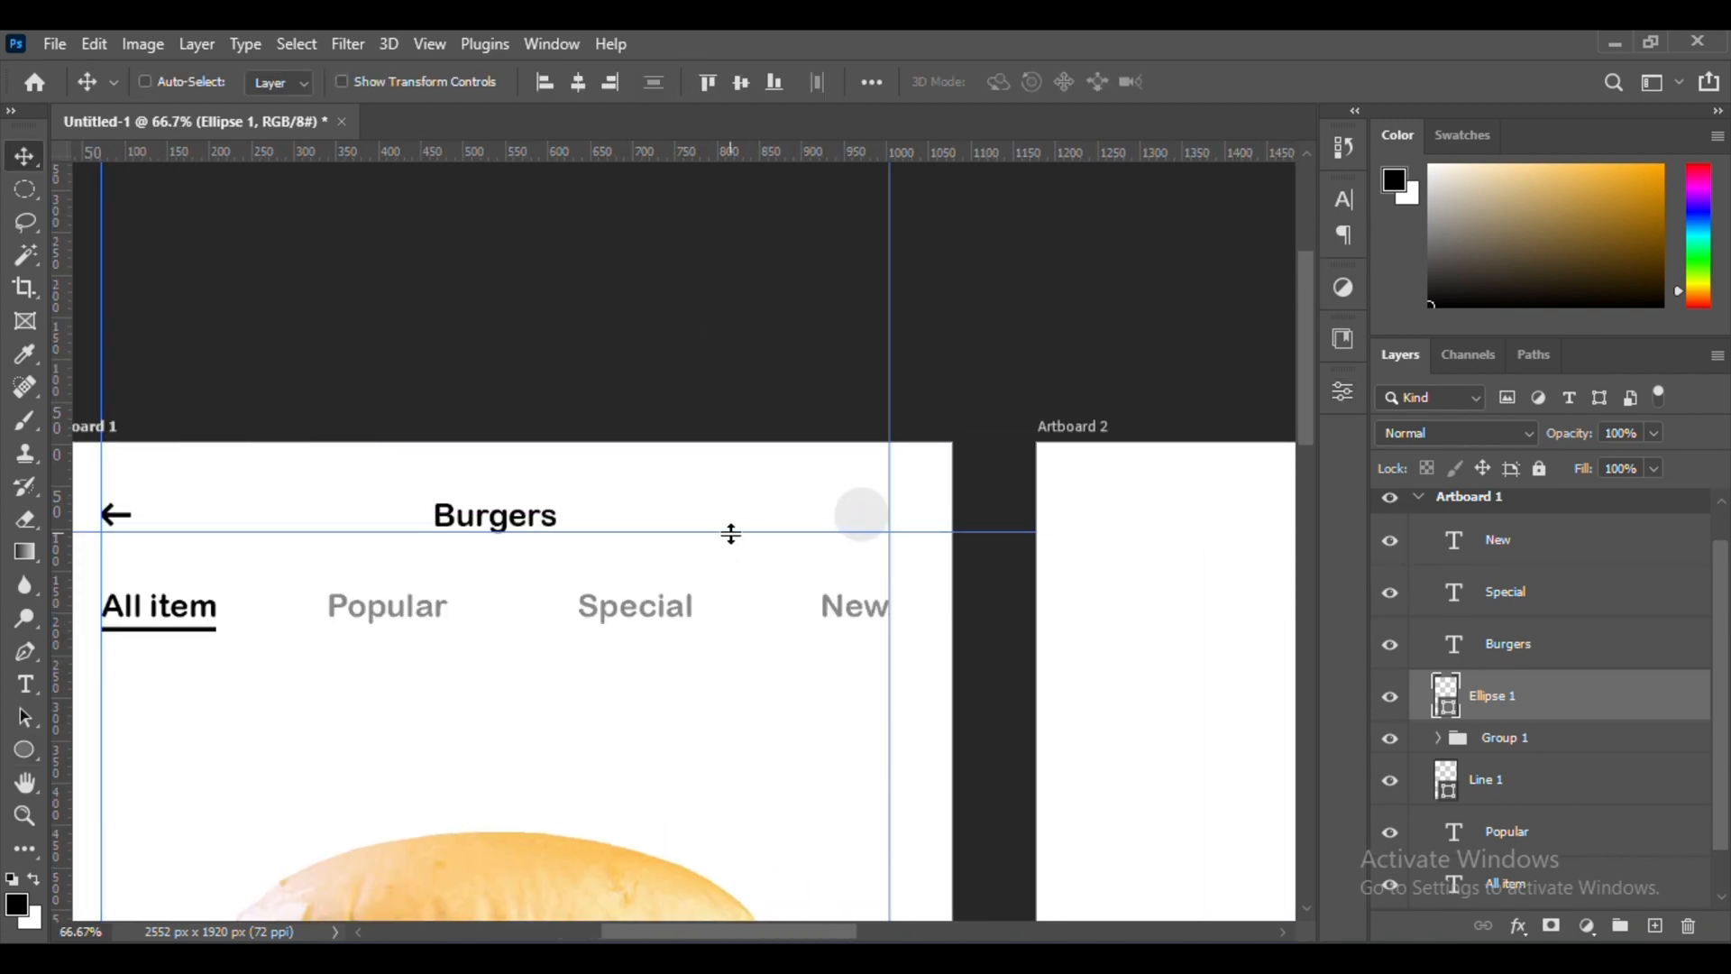
Add a black letter "P" and move it onto the gray circle
key("t")
left_click(627, 515)
left_click(22, 158)
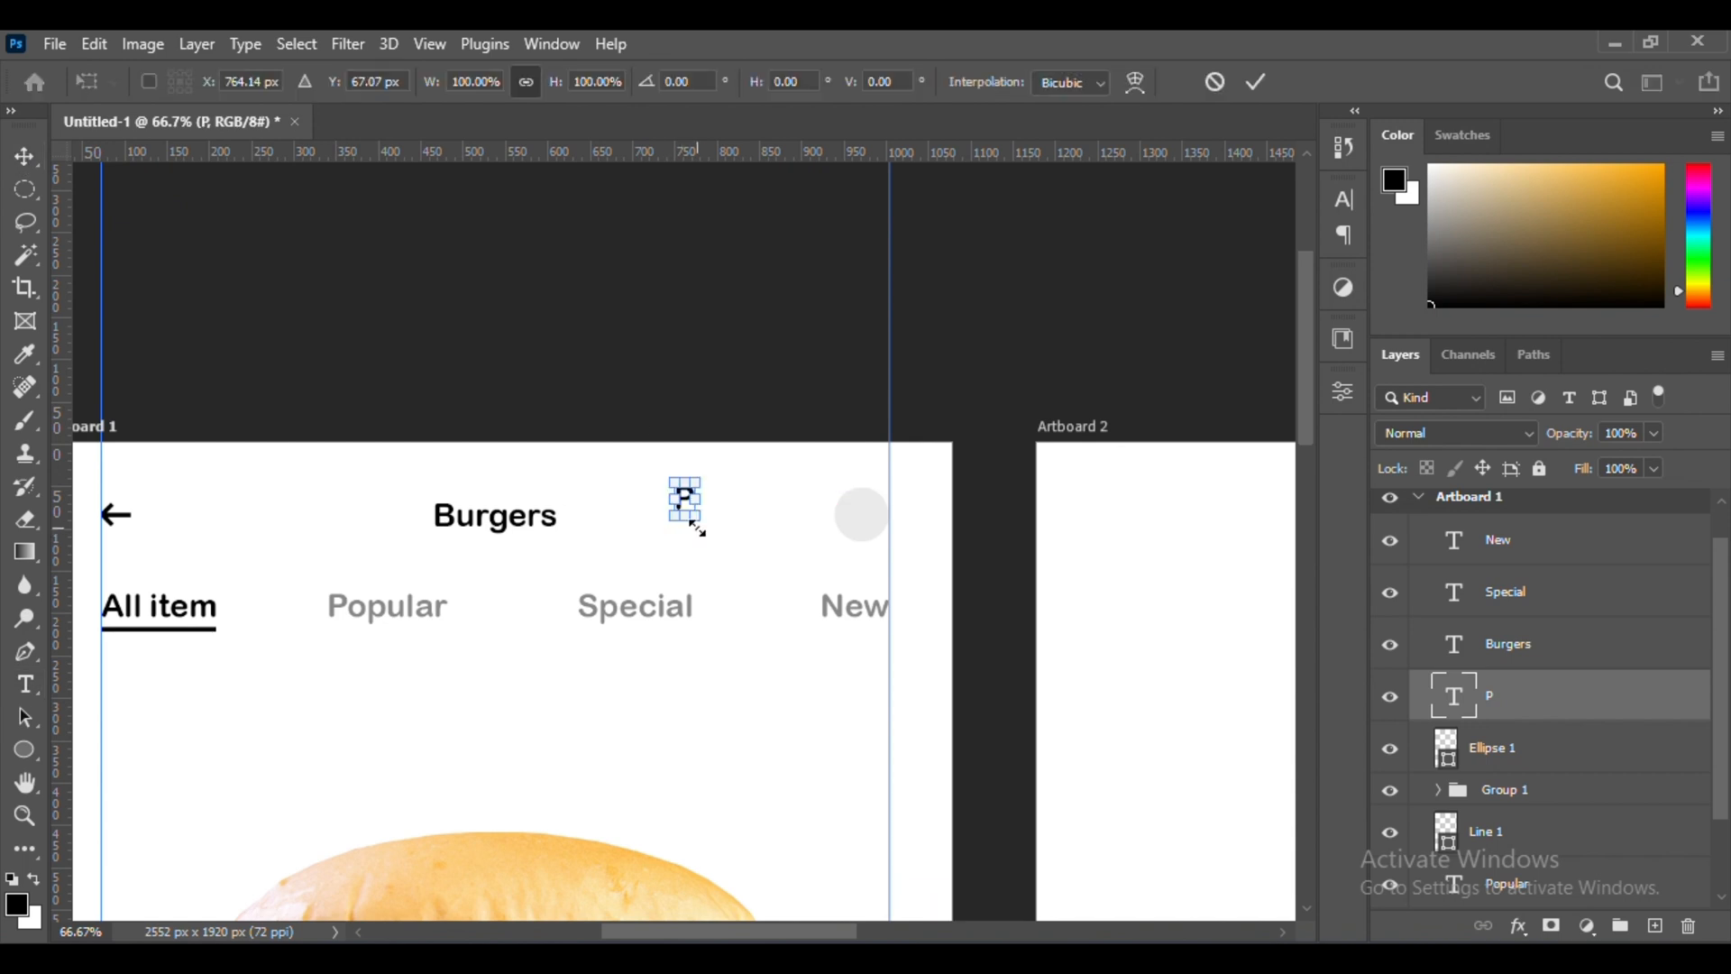
left_click_drag(684, 502, 857, 556)
Center the letter "P" inside the gray circle
key("ctrl+plus")
key("ctrl+plus")
key("ctrl+plus")
left_click_drag(751, 597, 748, 561)
key("ctrl+plus")
key("ctrl+plus")
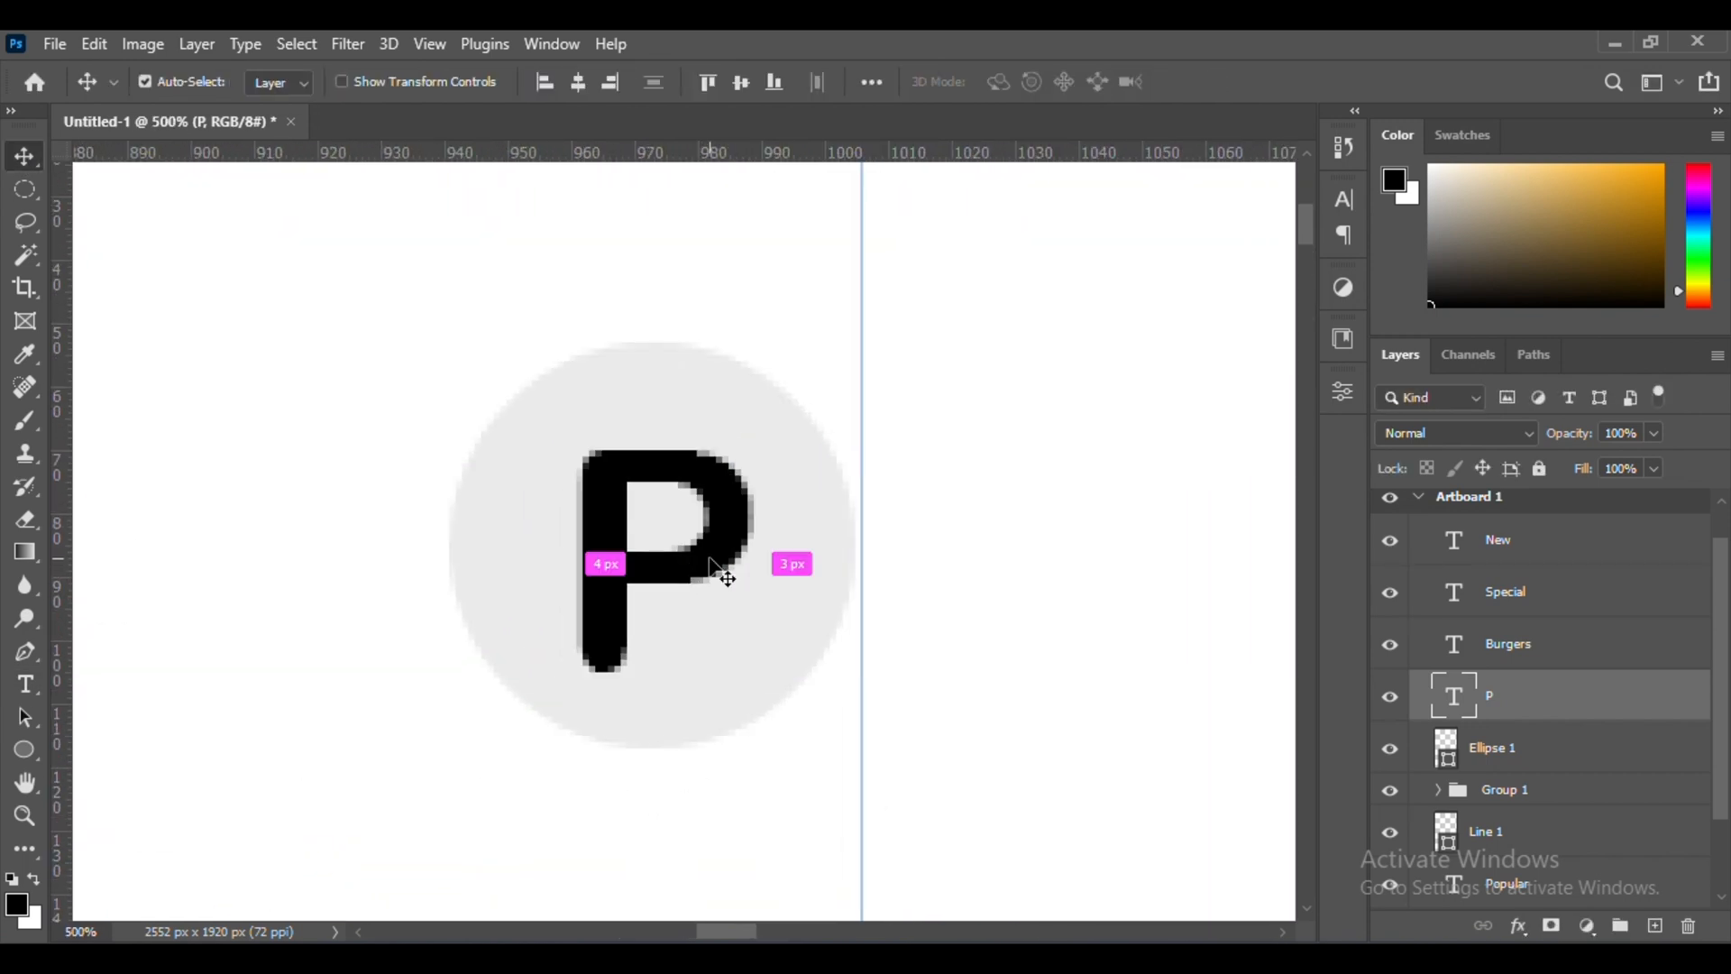
Add the text "Bacon" beneath the burger image, scale it to 280.93% and place it against the left margin guide
key("ctrl+minus")
key("ctrl+minus")
key("ctrl+minus")
key("ctrl+minus")
key("ctrl+minus")
key("ctrl+minus")
key("ctrl+minus")
key("ctrl+minus")
key("t")
left_click(600, 690)
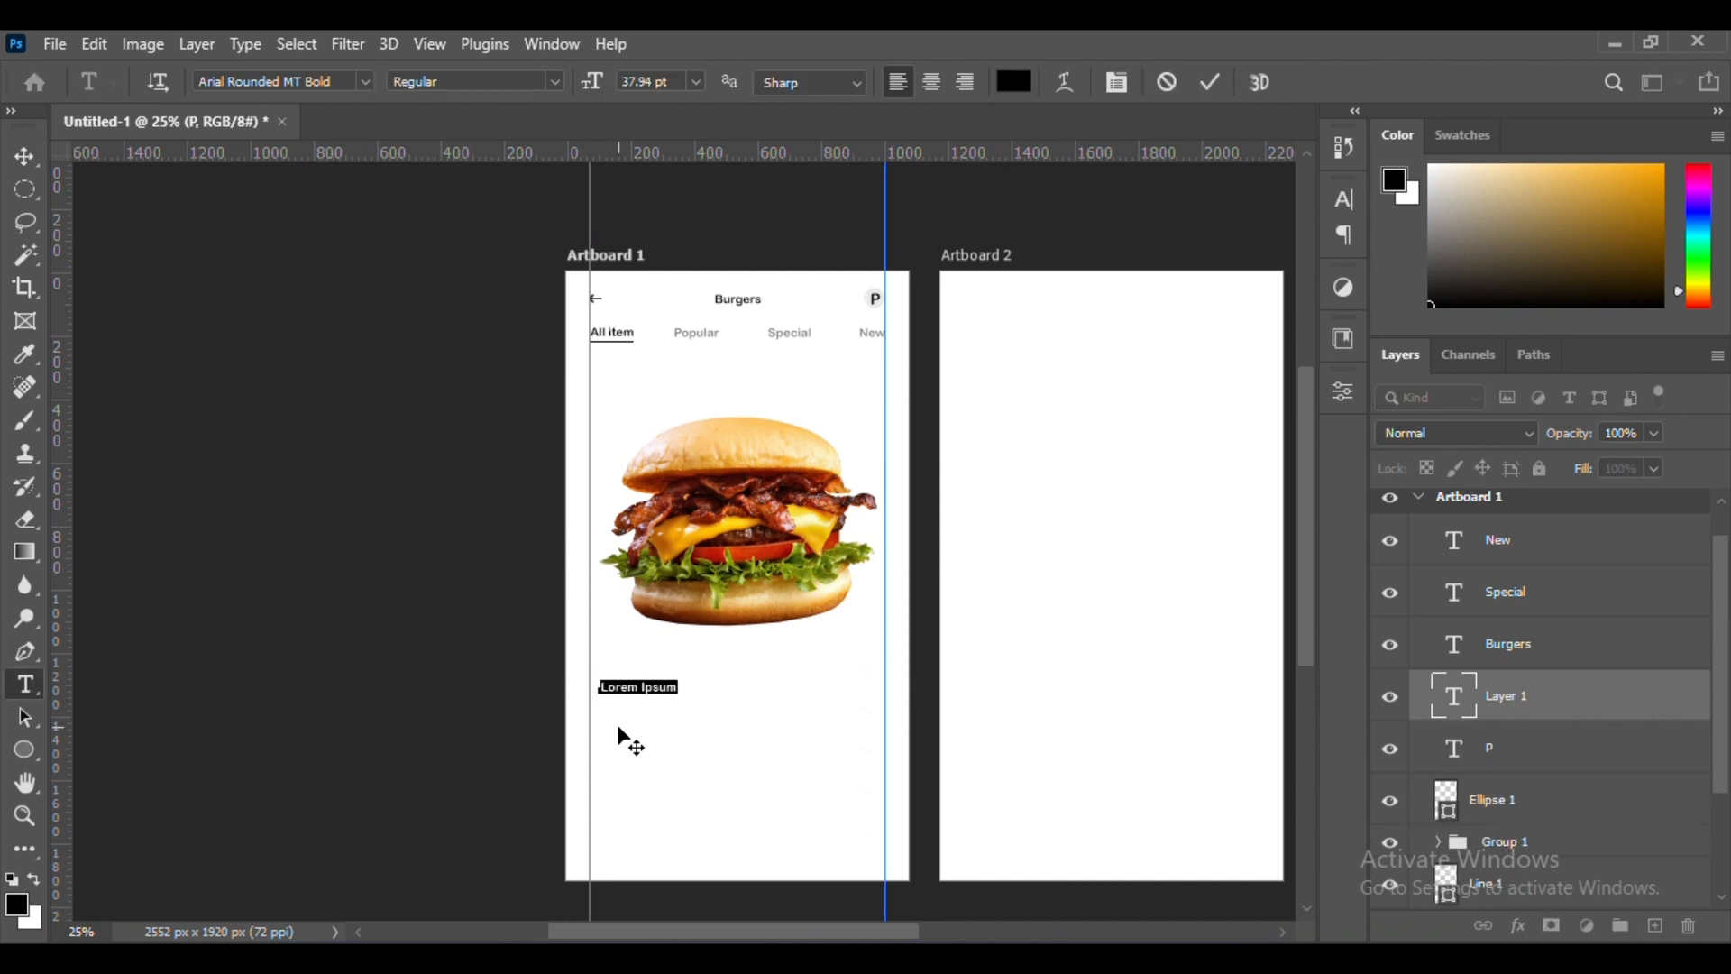
left_click(36, 160)
key("ctrl+t")
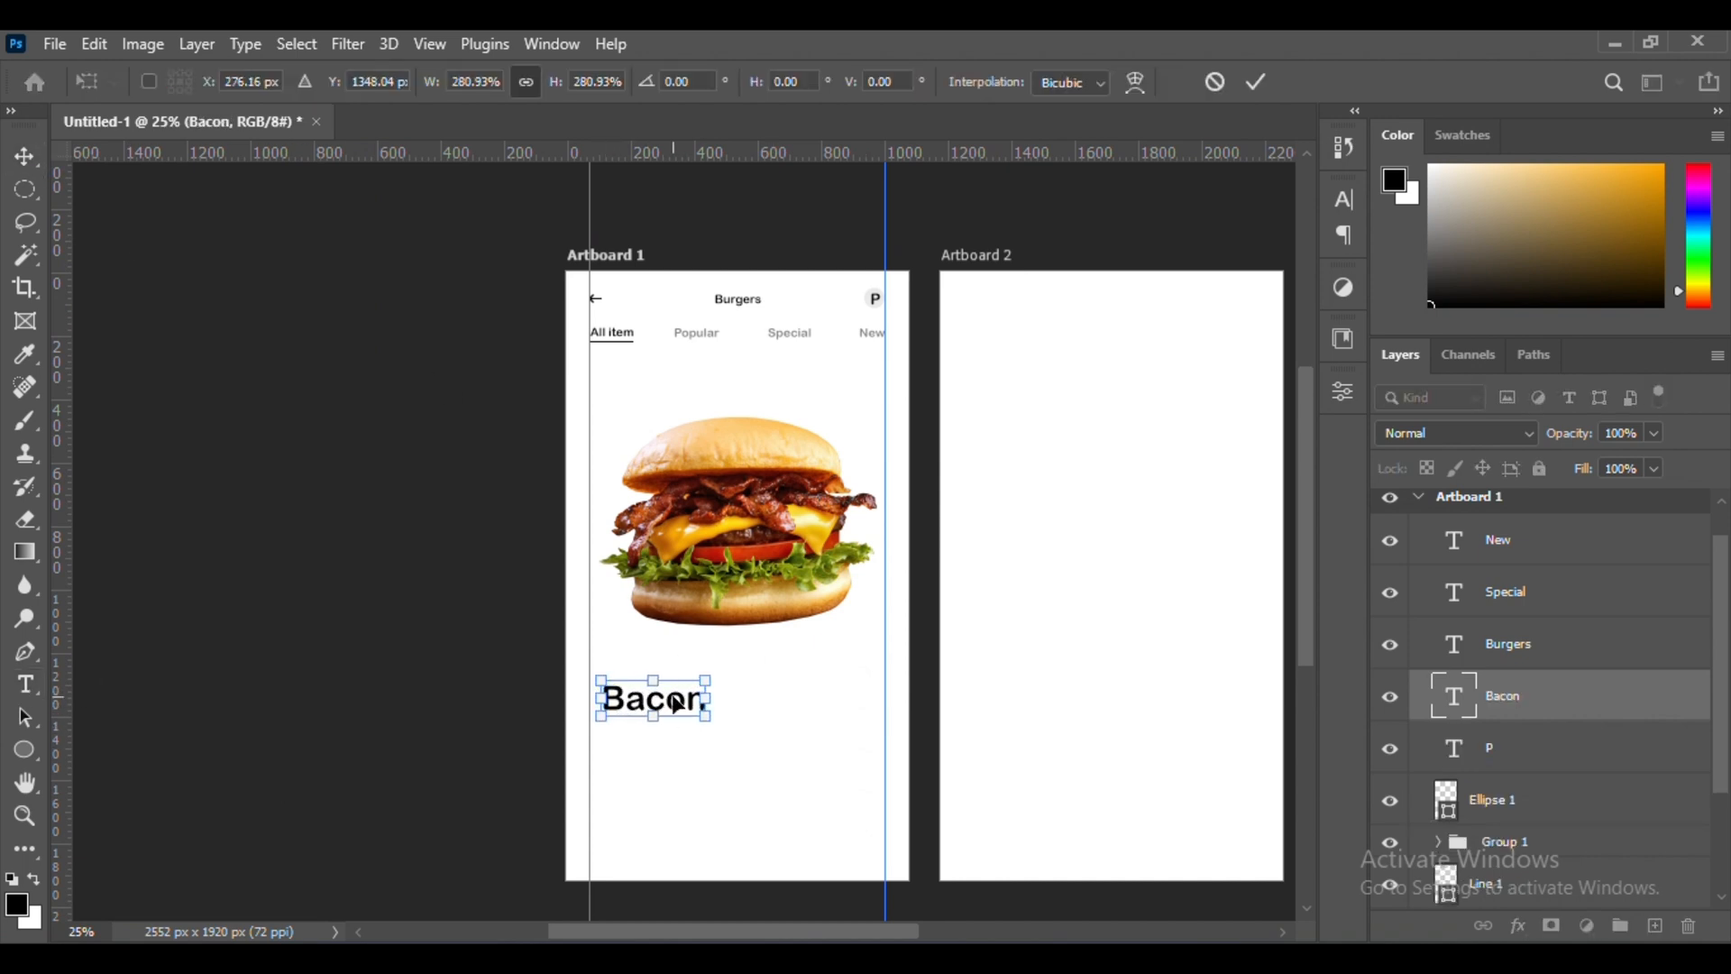
key("Return")
key("ctrl+plus")
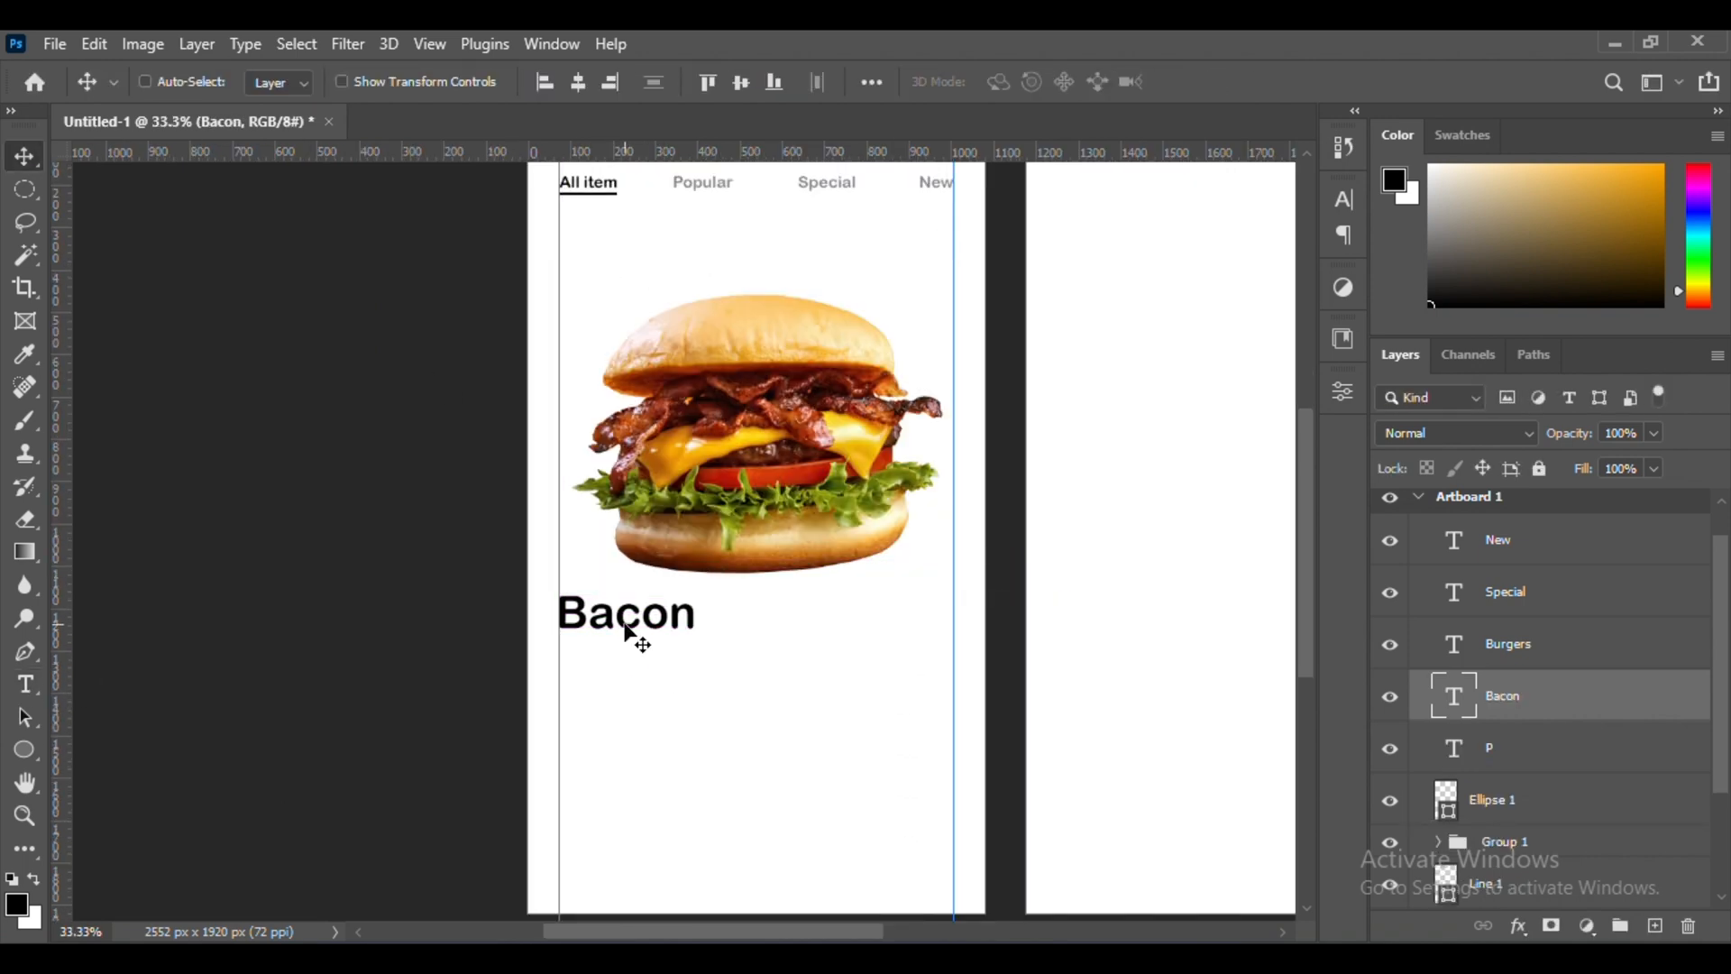
Duplicate the "Bacon" text below itself, change the copy to "Burger" and scale it down
left_click_drag(628, 631, 663, 679)
double_click(622, 651)
type("Bu")
left_click(41, 163)
key("ctrl+t")
key("Return")
Move "Burger" close beneath "Bacon", lined up with the left margin guide
key("ctrl+plus")
key("ctrl+plus")
left_click_drag(492, 629, 491, 611)
key("ctrl+minus")
Enlarge the "Bacon" text slightly
key("ctrl+minus")
key("ctrl+minus")
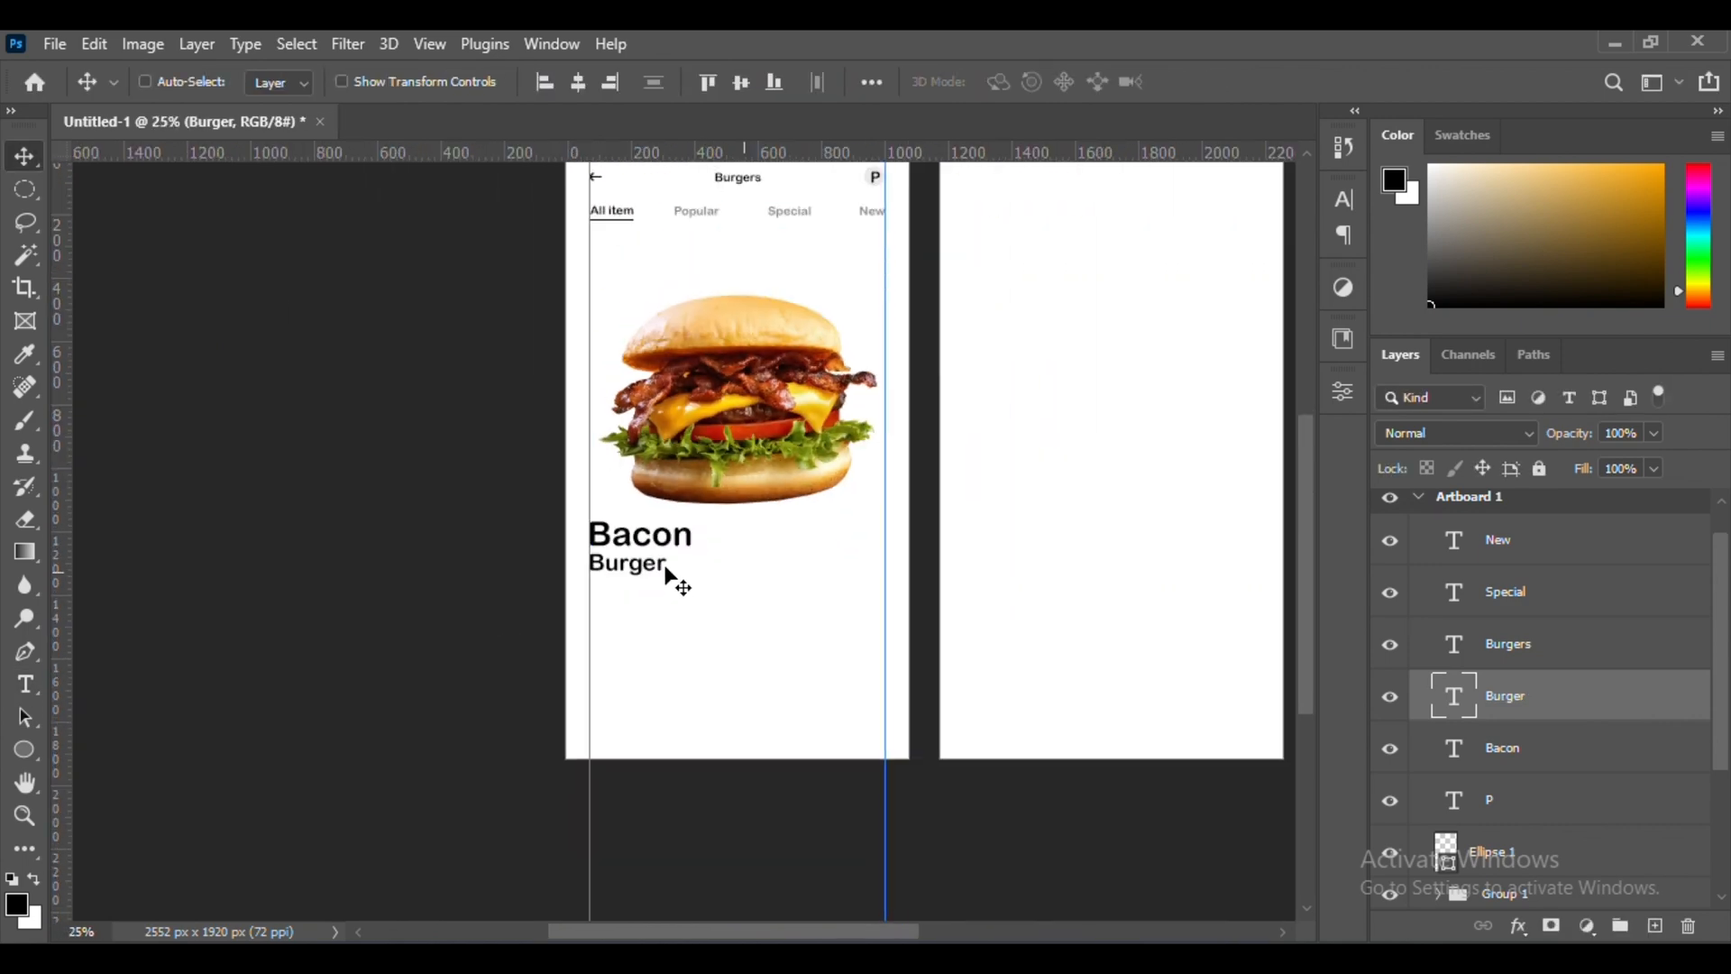
scroll(665, 575, "up", 1)
left_click(663, 580, "ctrl")
key("ctrl+t")
key("ctrl+plus")
key("ctrl+plus")
left_click_drag(700, 605, 713, 605)
key("Return")
key("ctrl+minus")
key("ctrl+minus")
Group the "Burger" and "Bacon" text layers
left_click(1405, 712, "shift")
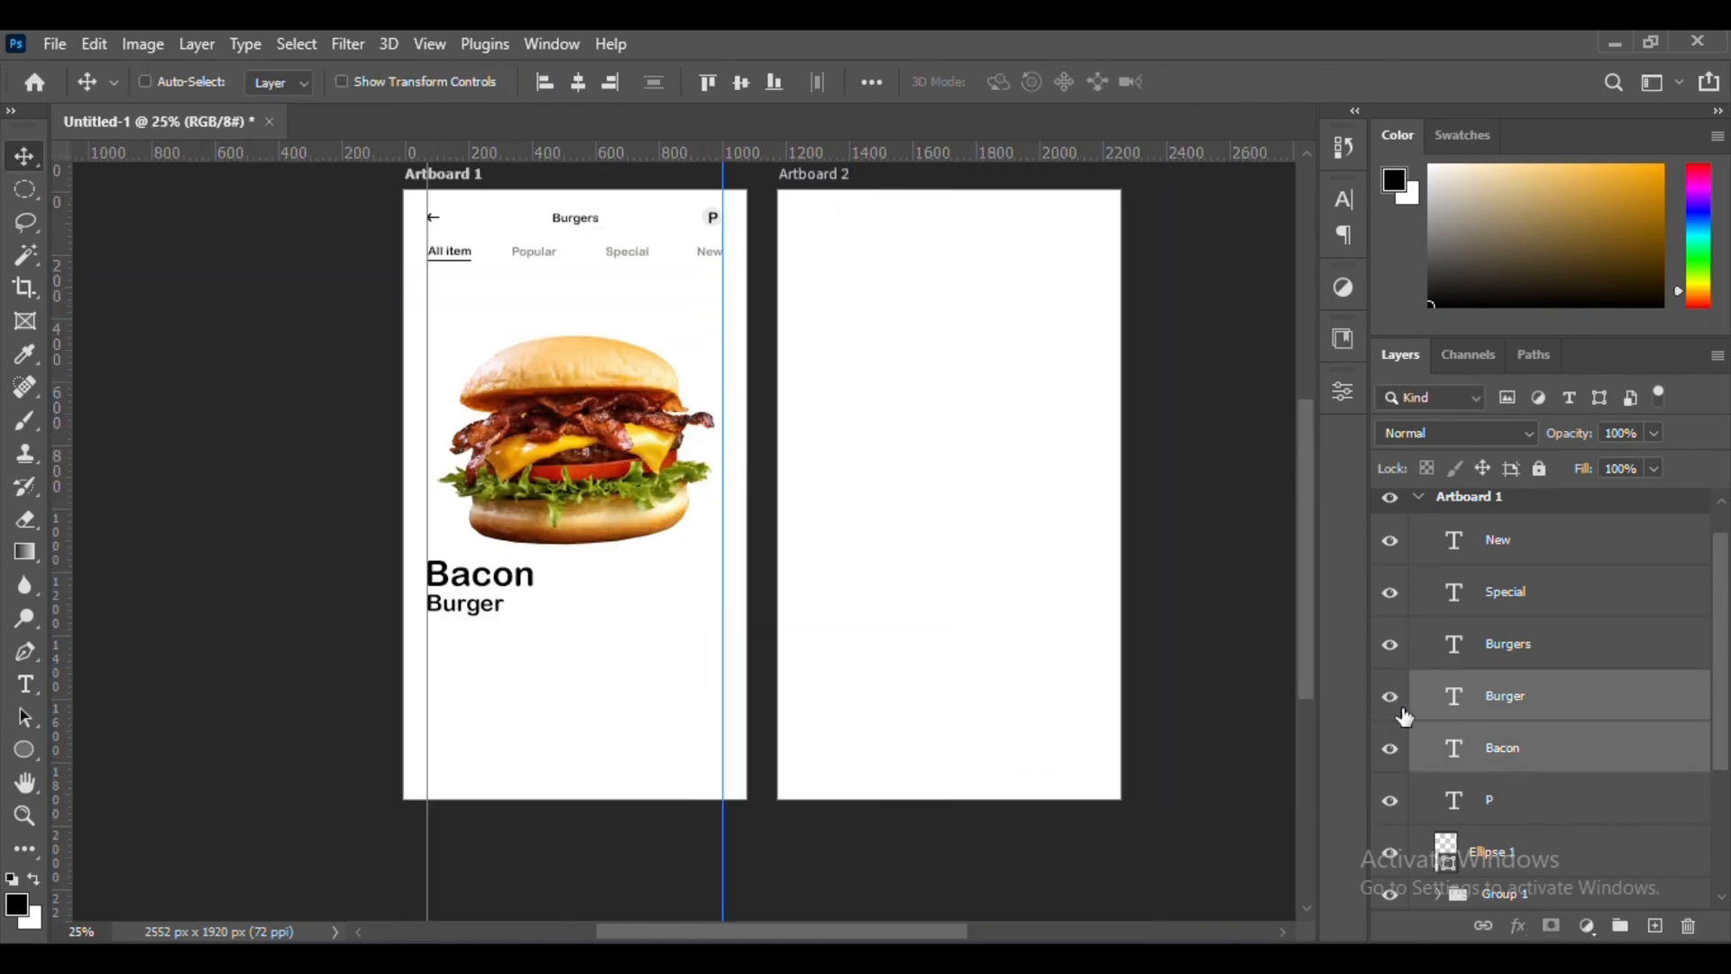
key("ctrl+g")
scroll(666, 642, "up", 1)
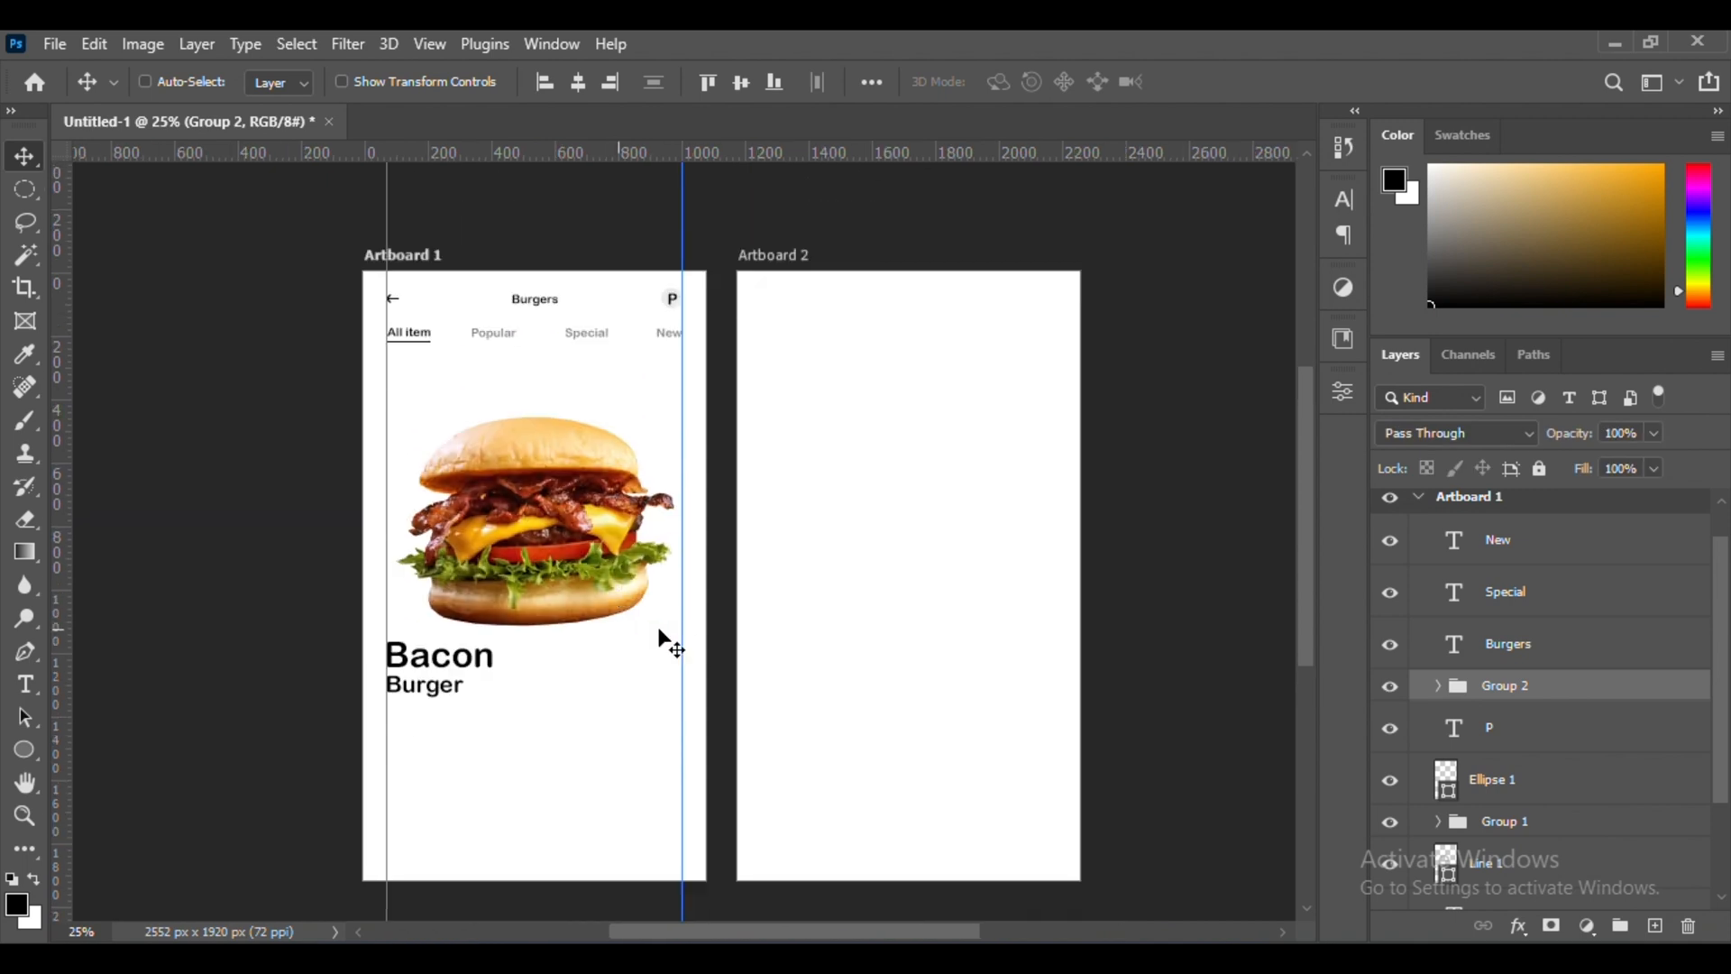
Add the three-line description "A Bacon Burger is a savory sandwich consisting of a grilled beef patty topped with crispy bacon" below "Burger" on the left guide
key("t")
left_click(414, 726)
left_click_drag(428, 743, 417, 774)
key("ctrl+v")
key("ctrl+plus")
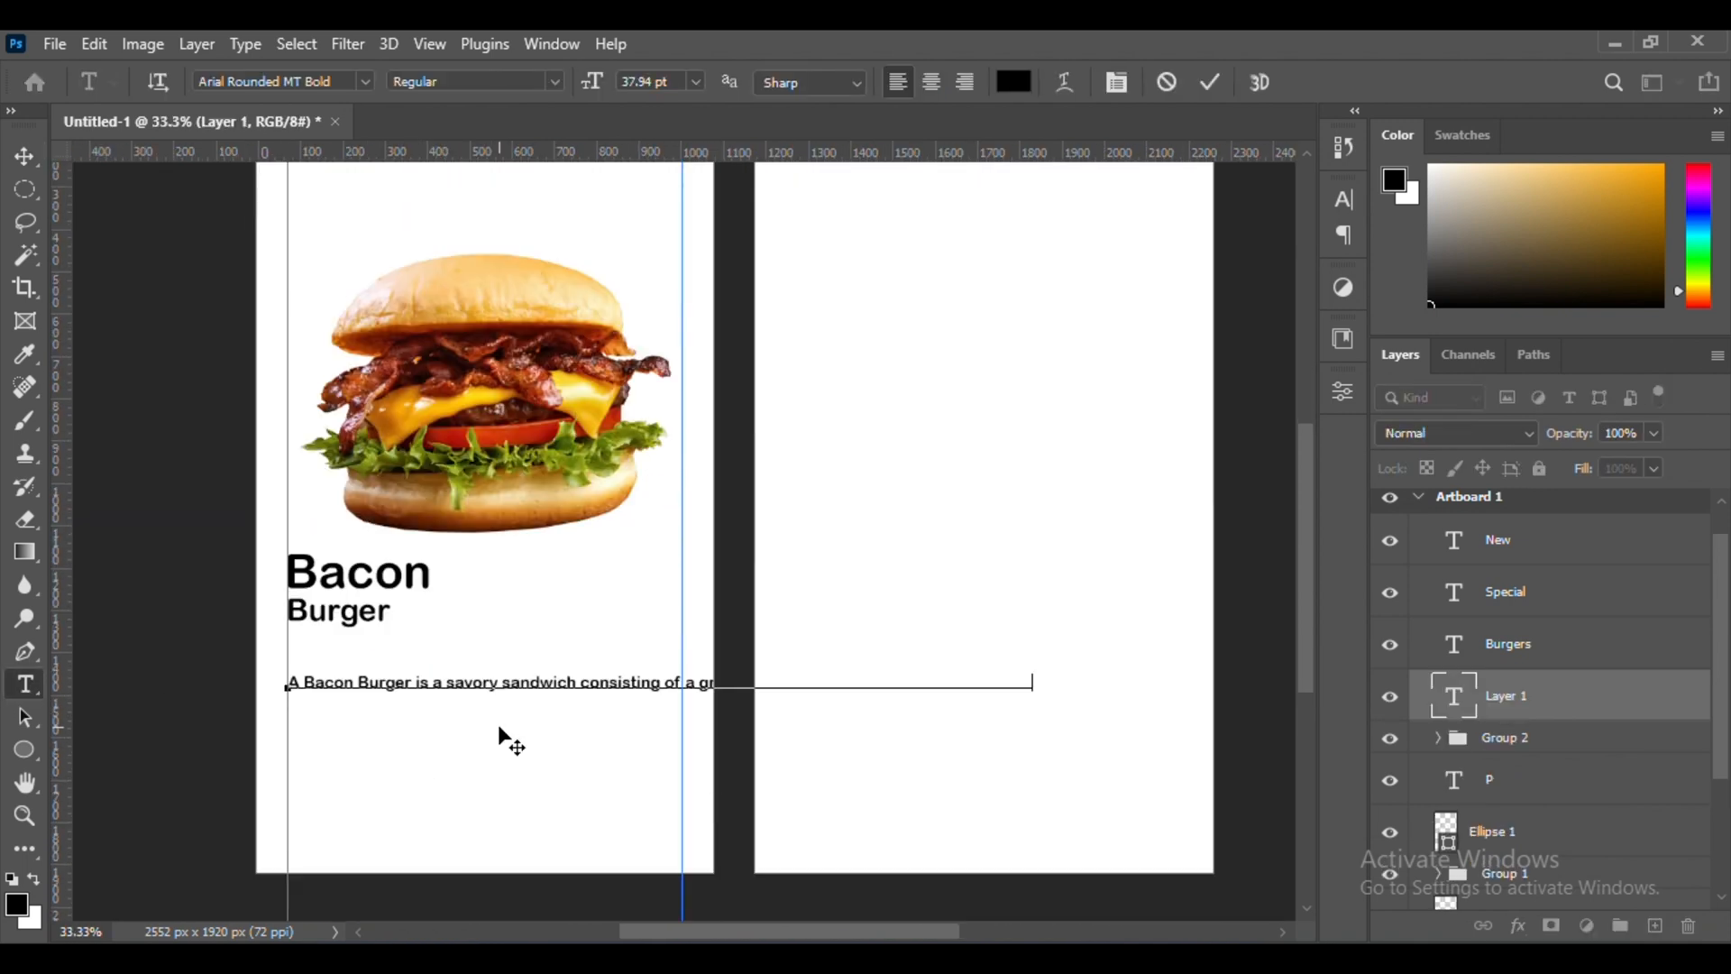
left_click(22, 161)
left_click_drag(363, 691, 362, 662)
scroll(361, 661, "up", 1)
key("ctrl+minus")
key("ctrl+plus")
key("ctrl+plus")
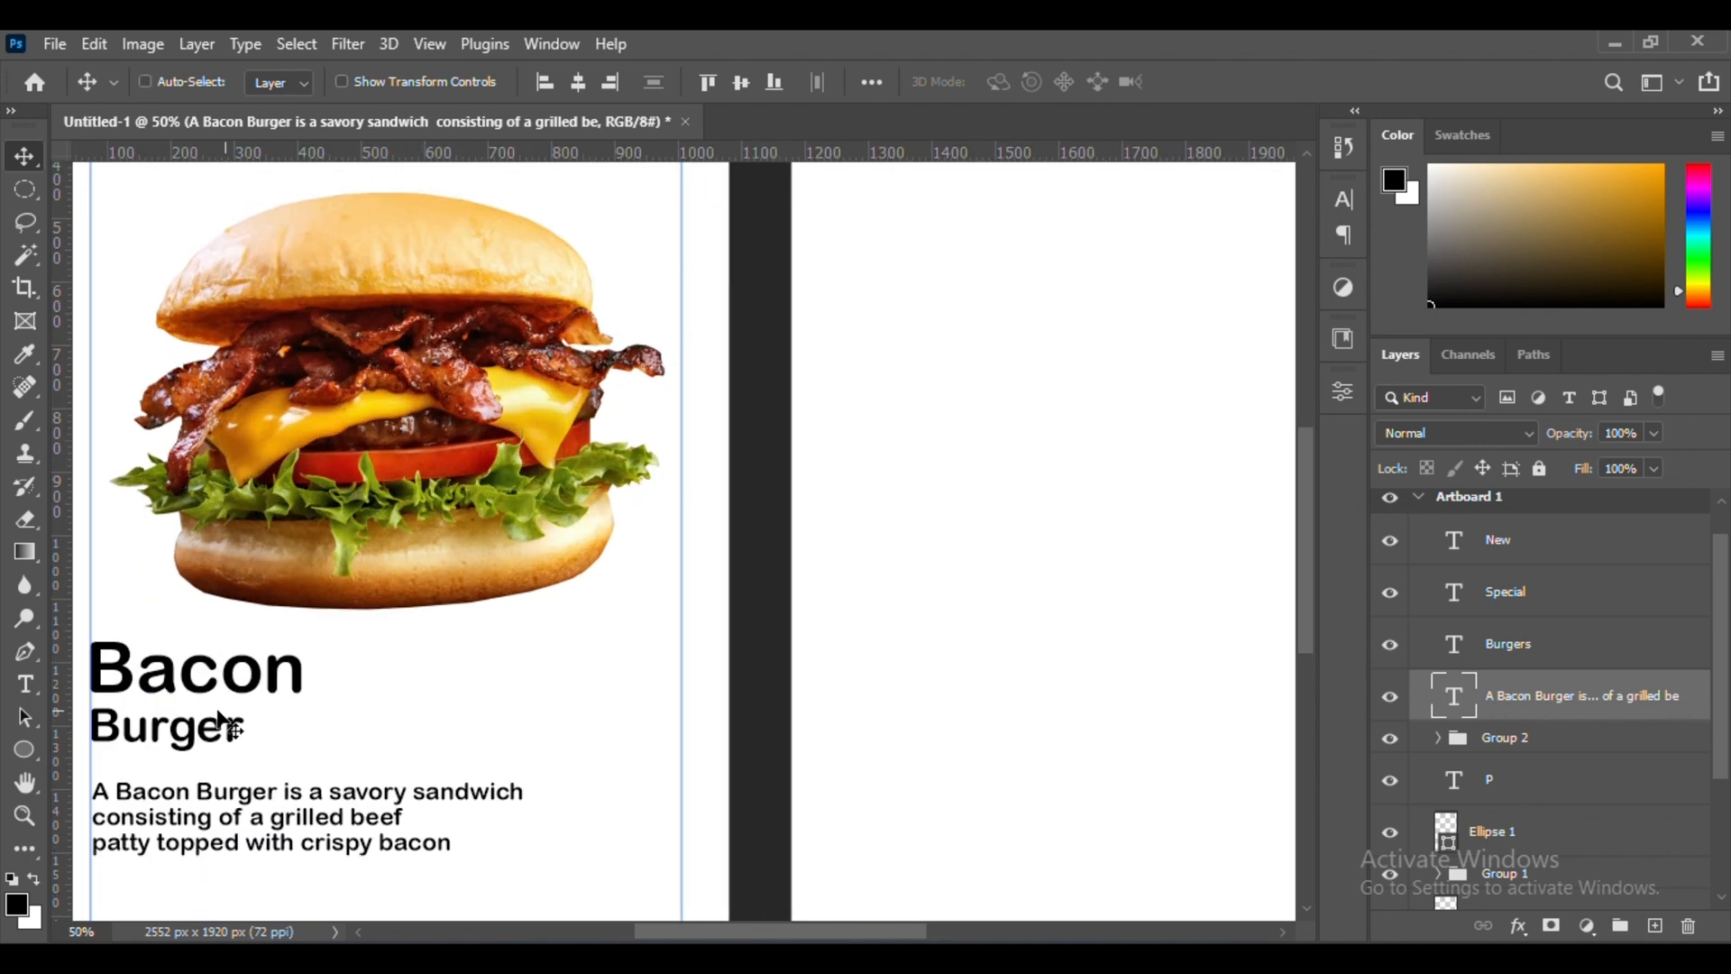
Add an enlarged orange price "$5.99" level with "Bacon" and against the right margin guide
key("t")
left_click(507, 676)
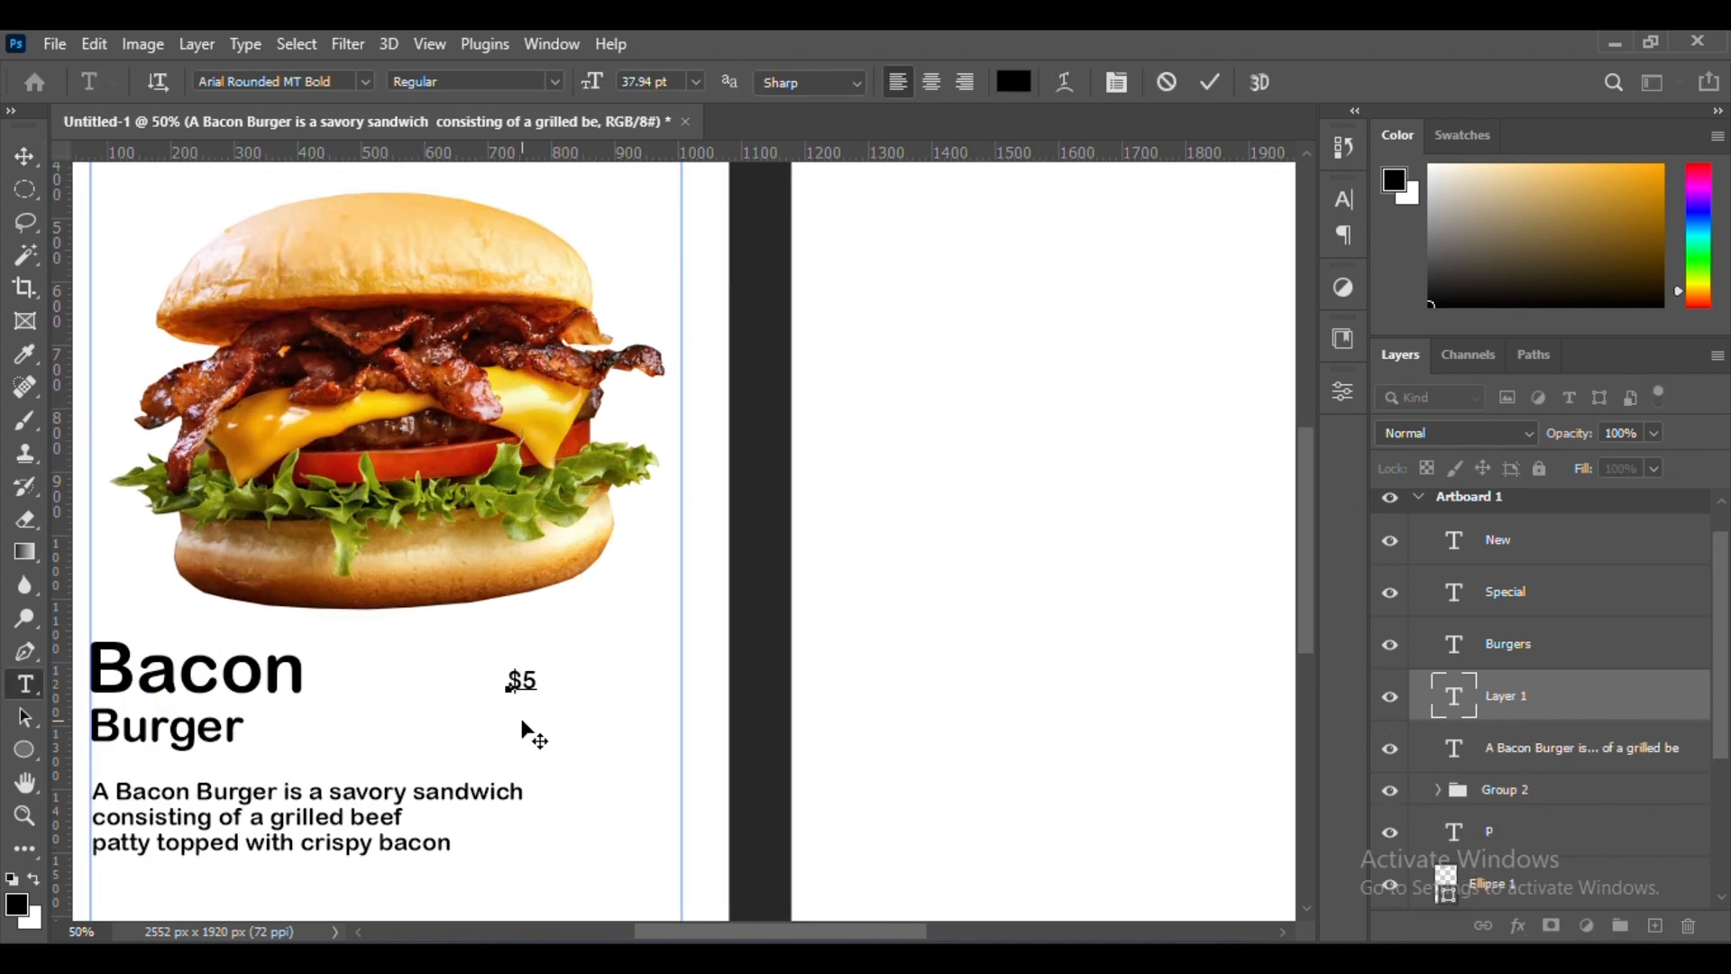
left_click(1211, 86)
key("v")
left_click_drag(607, 749, 647, 646)
key("ctrl+t")
scroll(624, 668, "up", 7)
scroll(624, 669, "down", 7)
key("Return")
scroll(647, 646, "down", 3)
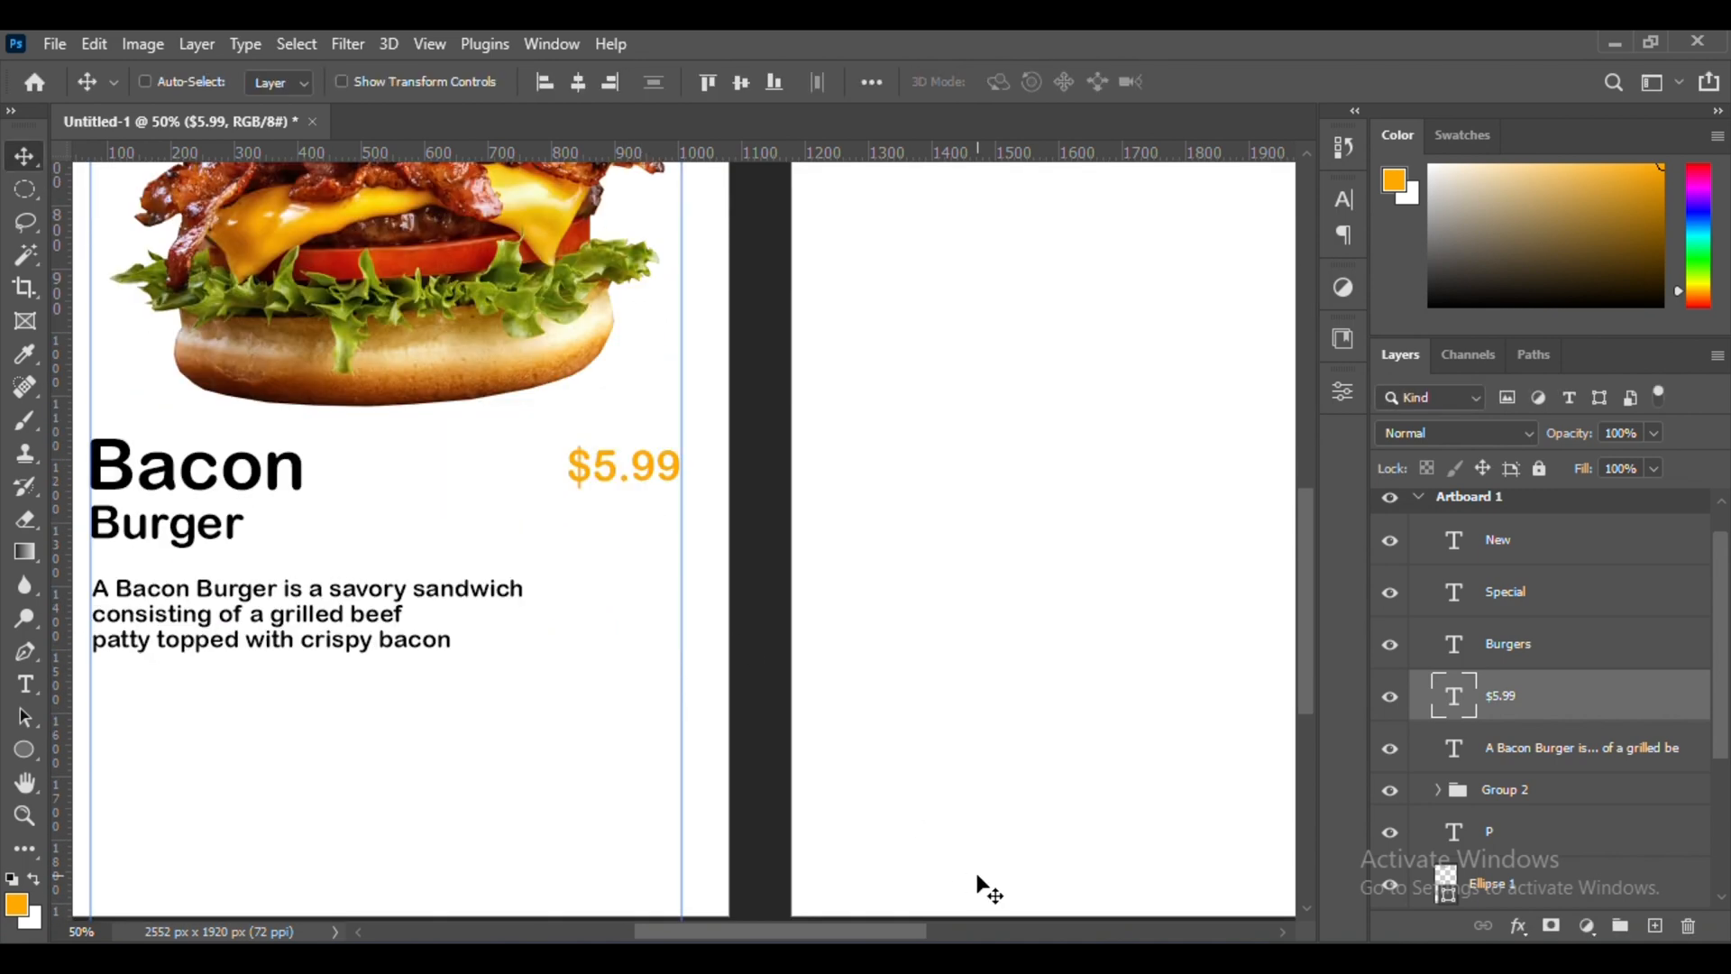
Shift the "Burger" line and the description text slightly lower for more line spacing
scroll(985, 756, "left", 5)
scroll(986, 756, "up", 2)
left_click(384, 605, "ctrl")
left_click(385, 556, "ctrl")
double_click(373, 675, "ctrl")
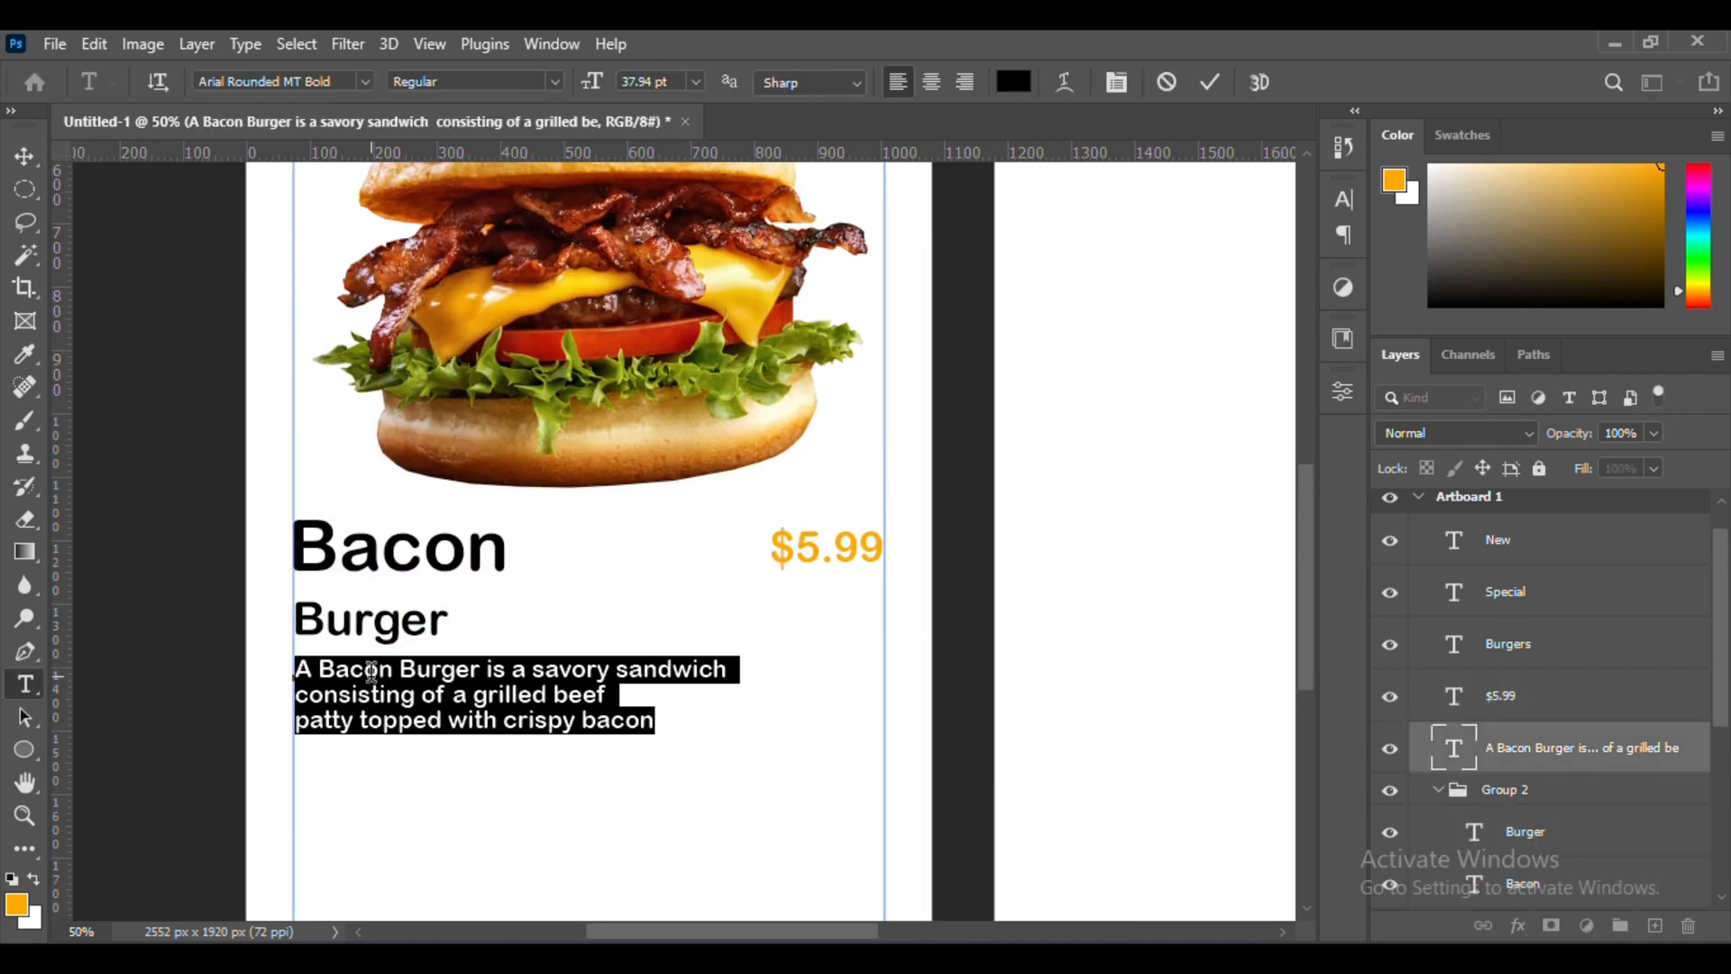
left_click(24, 157)
left_click_drag(433, 714, 432, 729)
Scale the "Bacon" text to 94.27% and move it closer to "Burger", flush with the left guide
left_click(412, 559, "ctrl")
key("ctrl+t")
left_click_drag(519, 545, 507, 545)
left_click_drag(443, 546, 446, 577)
key("ctrl+plus")
key("ctrl+plus")
key("ctrl+plus")
left_click_drag(908, 476, 895, 475)
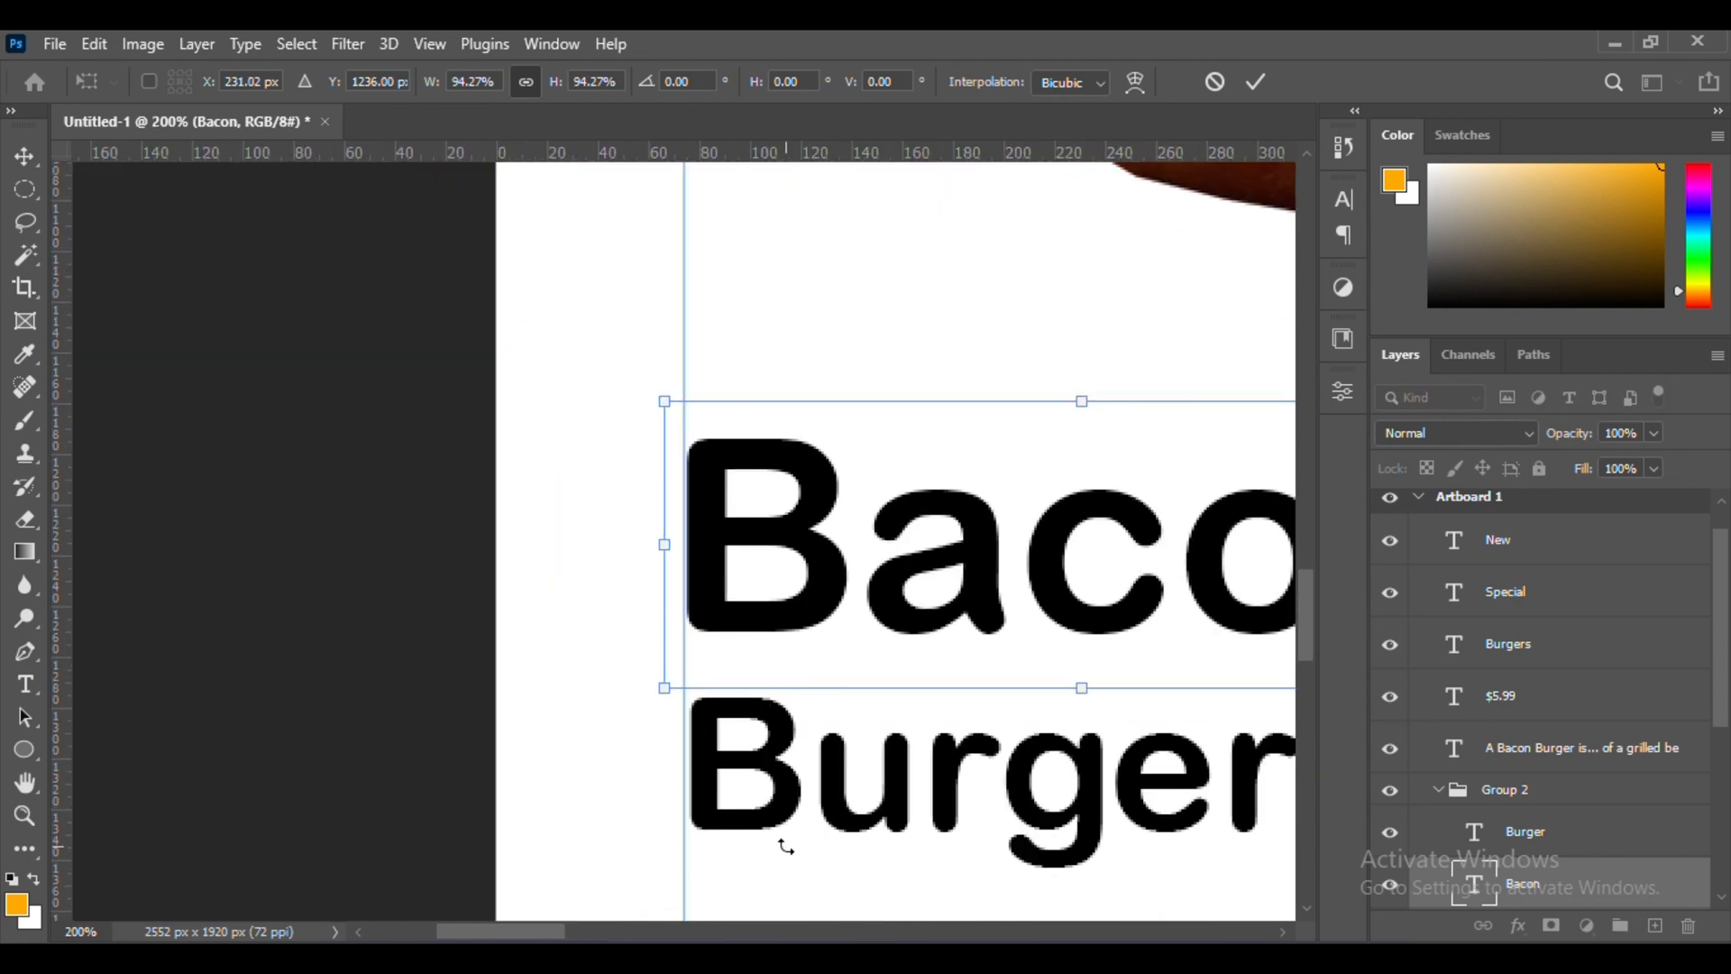
key("Return")
Nudge "Burger" 2 px left and 1 px up to line up with "Bacon" on the left guide
scroll(778, 703, "down", 9)
scroll(767, 541, "right", 5)
scroll(744, 471, "left", 1)
scroll(739, 505, "up", 4)
left_click(721, 584, "ctrl")
left_click_drag(722, 583, 718, 582)
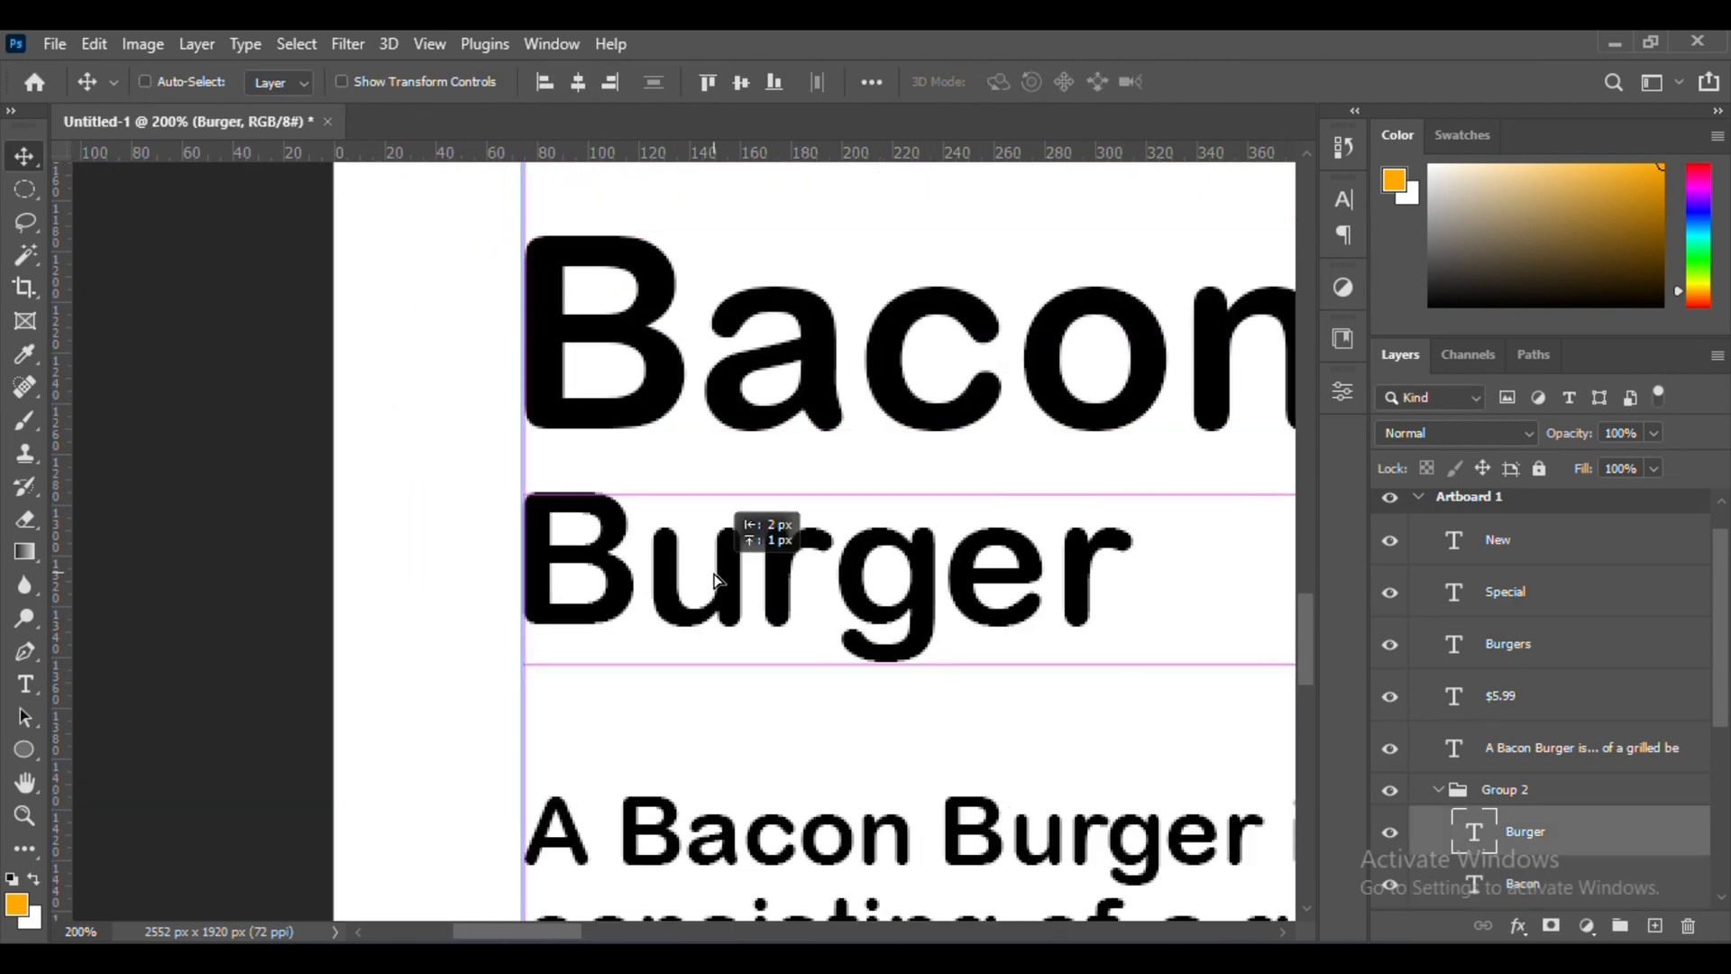
Move the "$5.99" price down level with the "Burger" line
key("ctrl+minus")
key("ctrl+minus")
left_click_drag(962, 505, 963, 595)
Add the gray text "from" above the price and place it near the right margin guide
scroll(963, 595, "right", 3)
key("t")
left_click(817, 501)
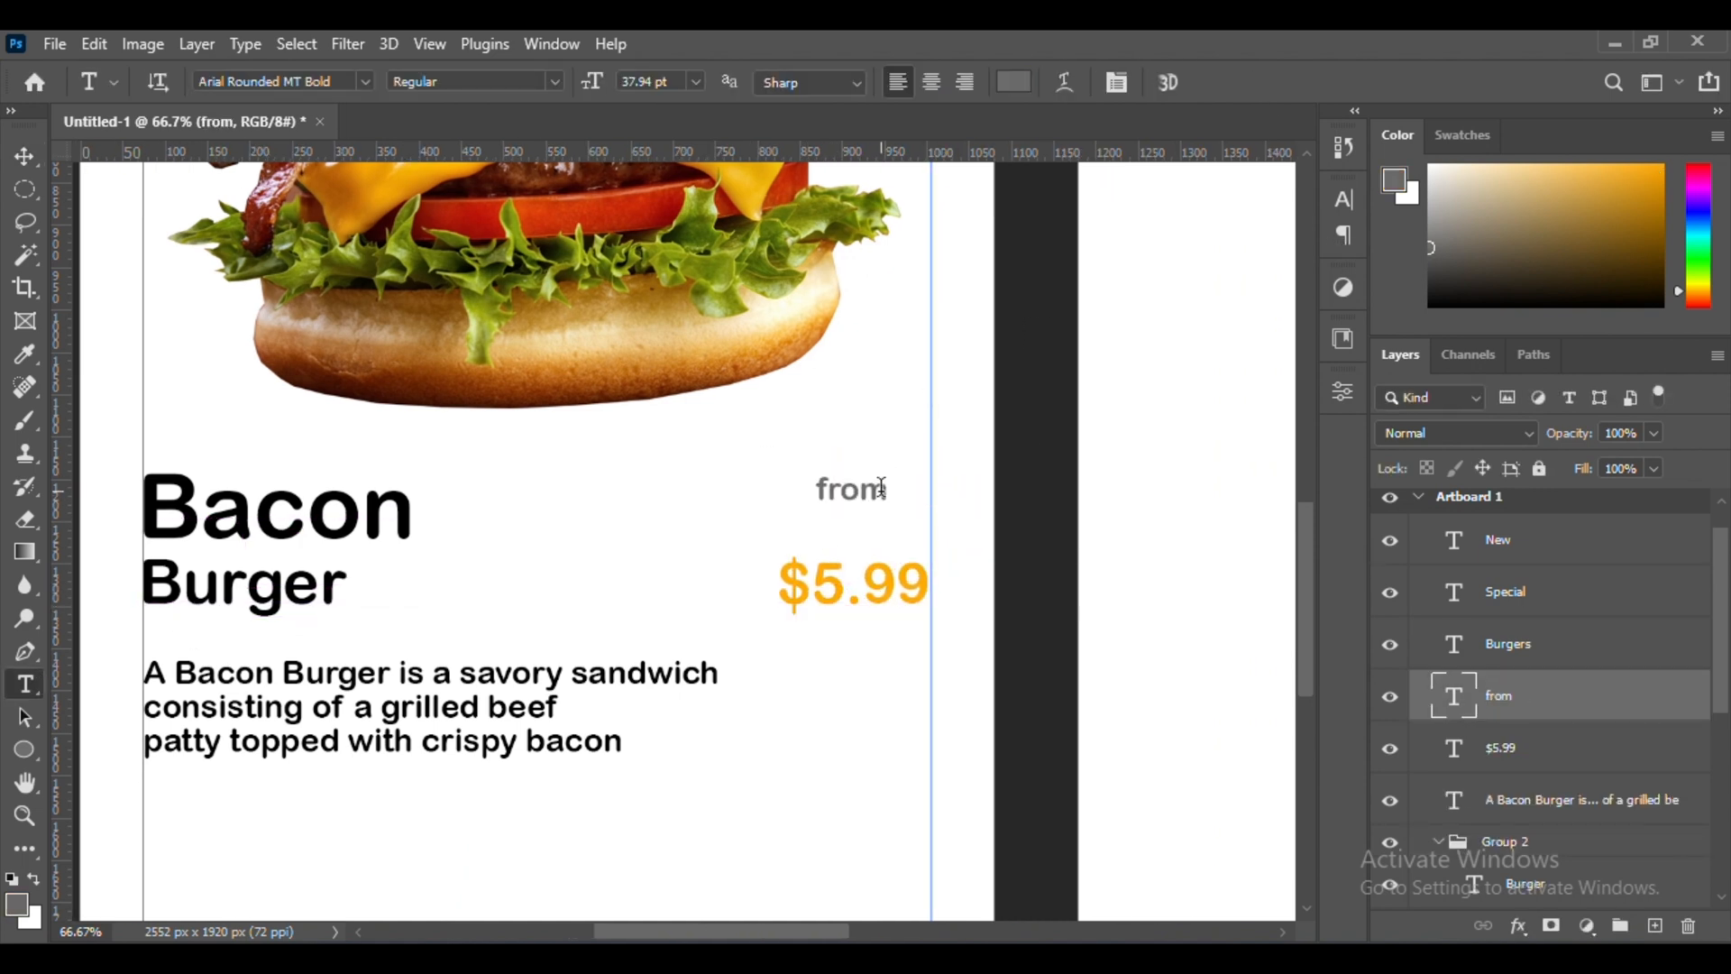
key("v")
left_click_drag(857, 496, 863, 502)
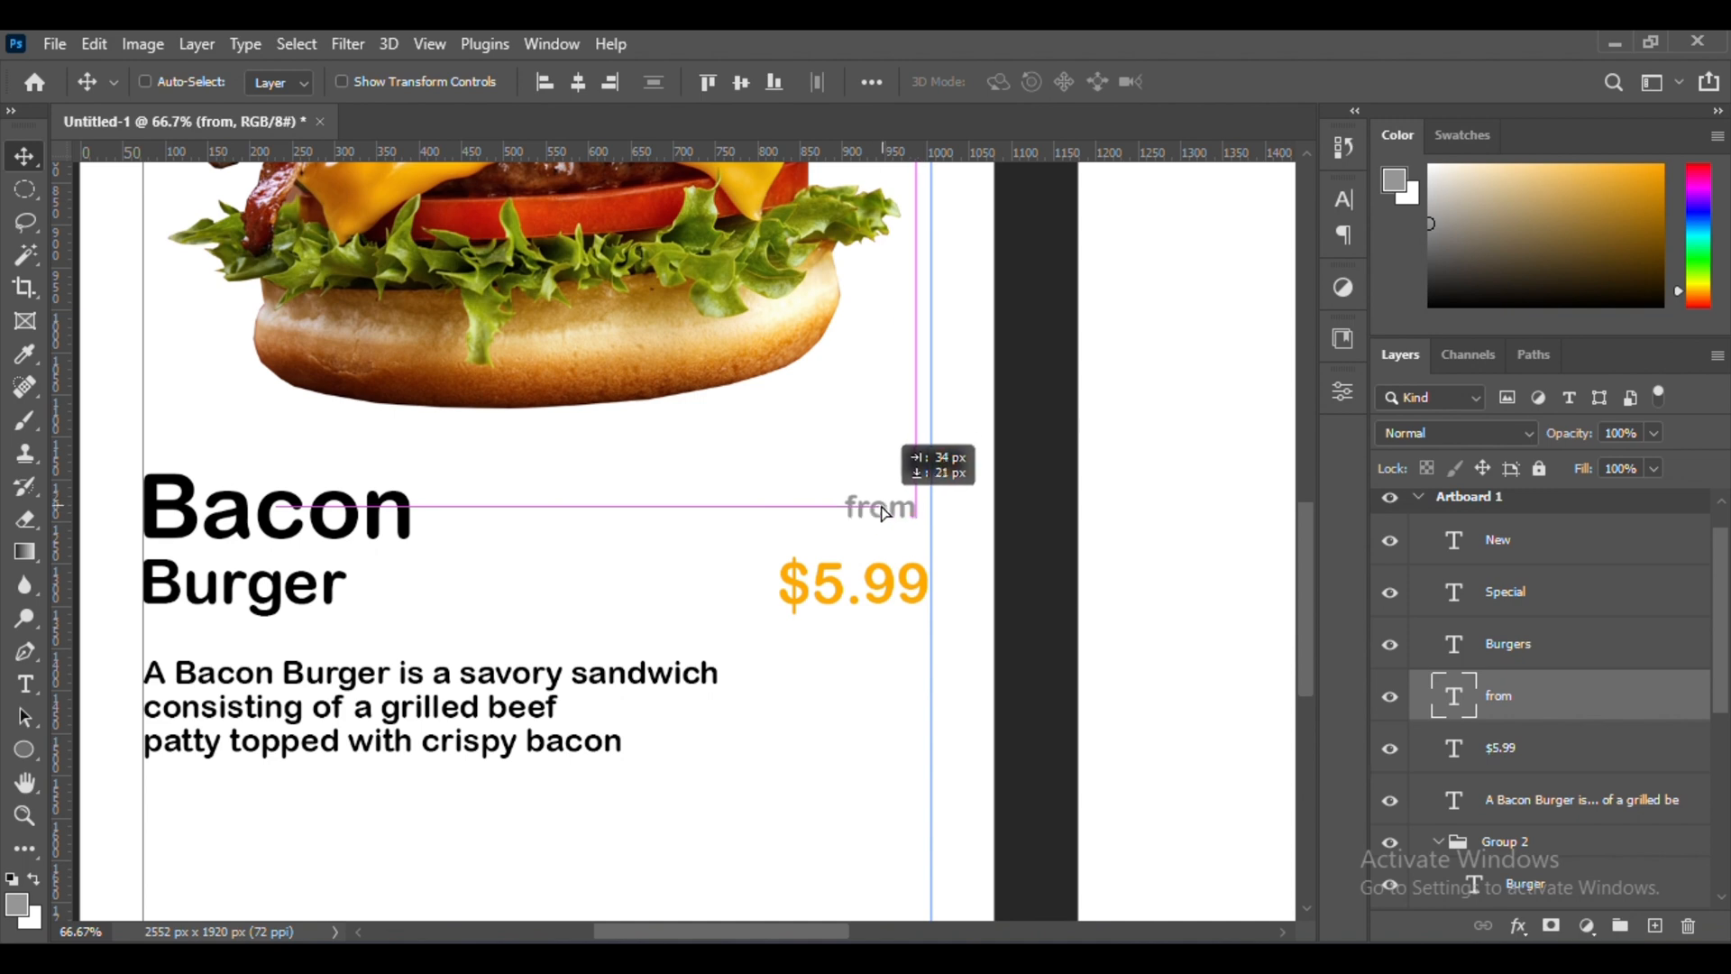
key("ctrl+minus")
key("ctrl+minus")
key("ctrl+minus")
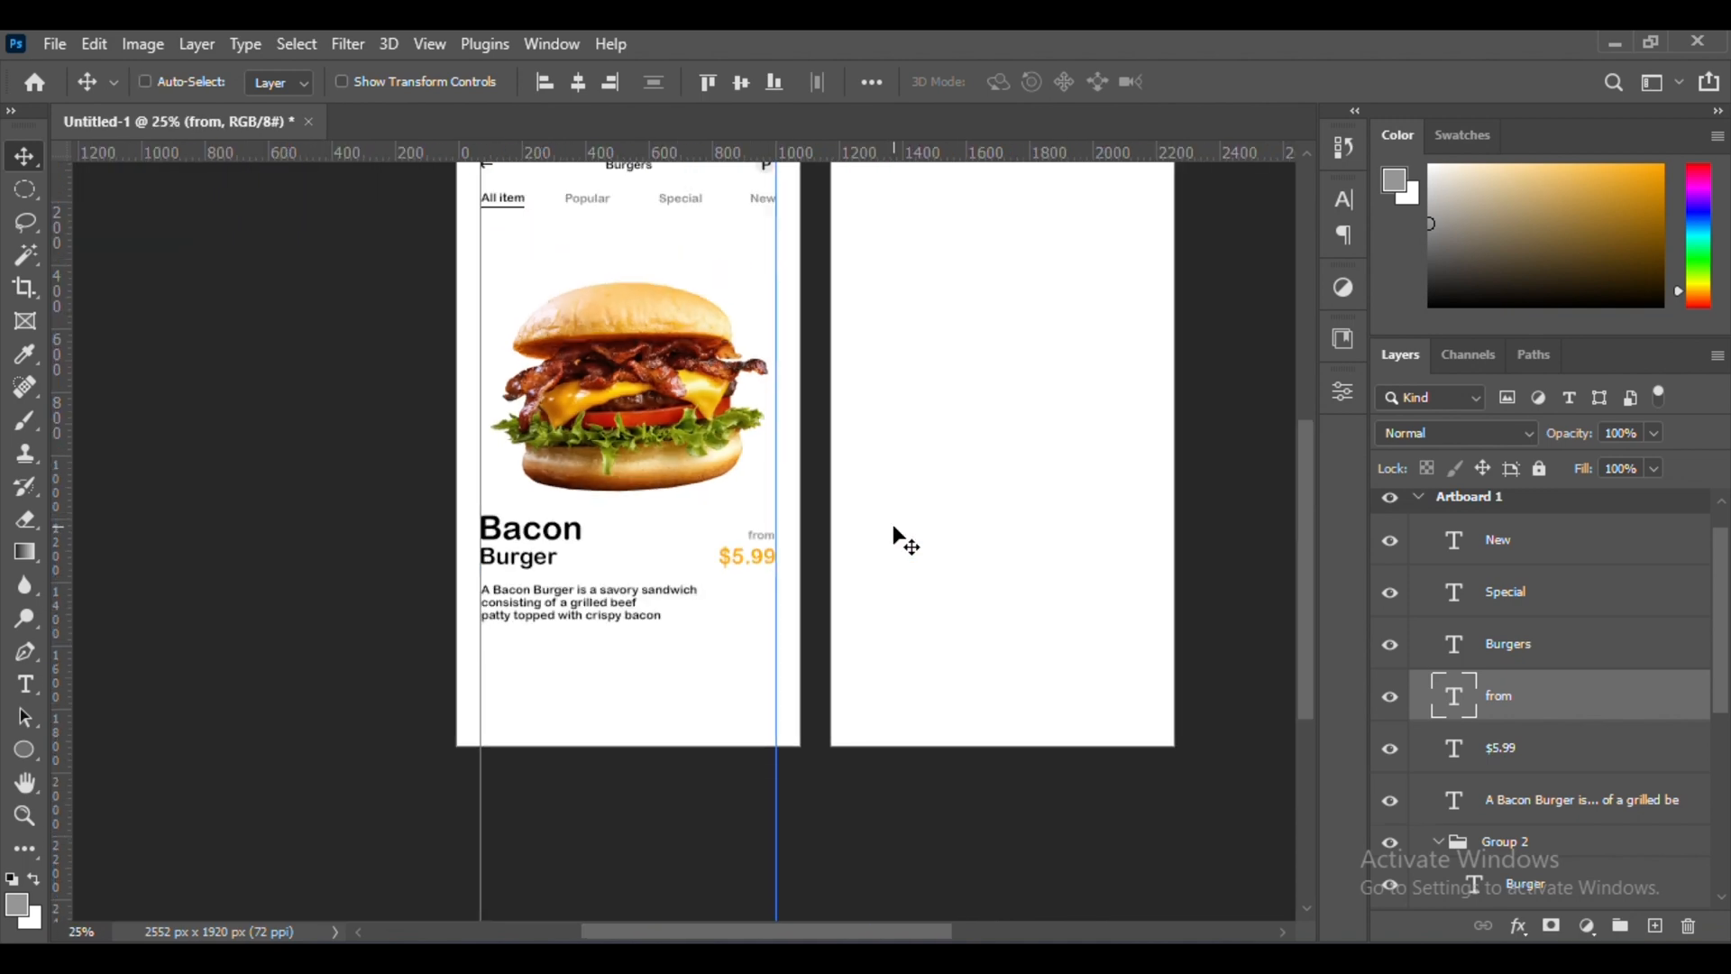
Place the "Bacon Burger." image from the UI design folder as a small thumbnail below the description's left end
scroll(938, 765, "down", 2)
key("ctrl+plus")
Add a horizontal guide at the base of the Bacon Burger thumbnail and rest the second burger on it
key("ctrl+plus")
scroll(1082, 707, "left", 1)
left_click(753, 958)
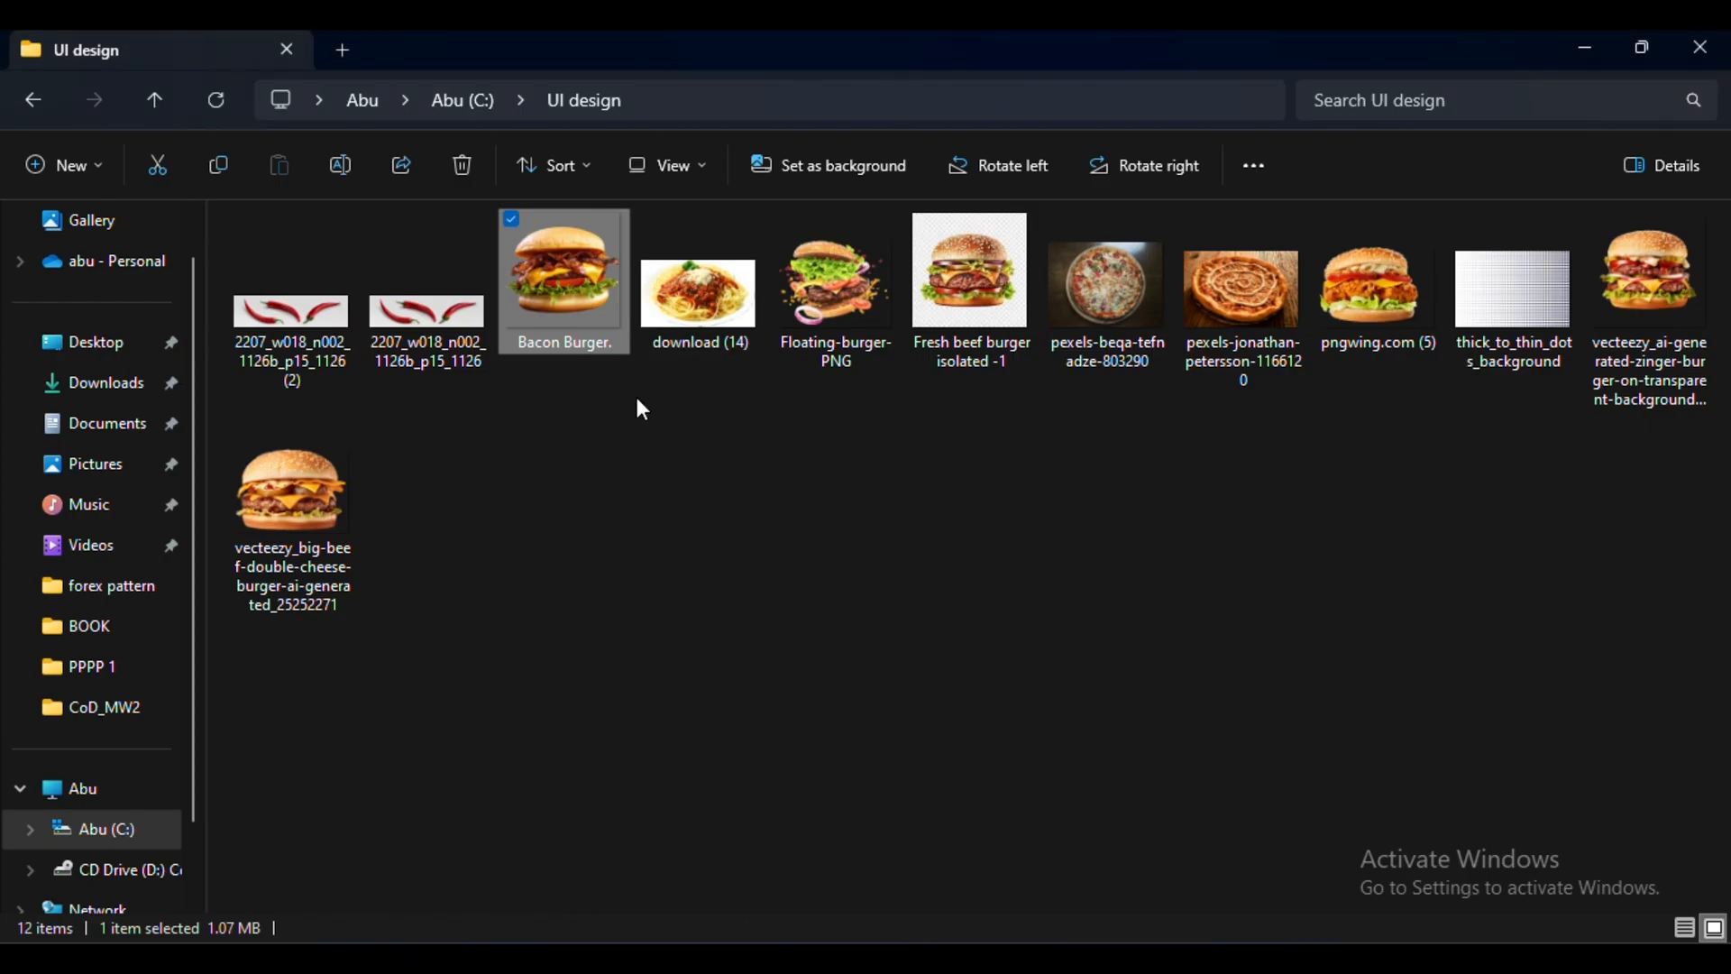
left_click_drag(565, 261, 785, 508)
left_click_drag(932, 164, 528, 568)
left_click_drag(475, 676, 574, 628)
left_click_drag(624, 521, 522, 624)
key("Return")
left_click_drag(505, 698, 454, 653)
Place the "pngwing.com (5)" burger image beside the first thumbnail and scale it to 46.94%
left_click(753, 957)
left_click_drag(1372, 279, 686, 505)
left_click_drag(680, 503, 707, 624)
left_click_drag(793, 495, 658, 590)
left_click_drag(615, 651, 659, 645)
left_click_drag(703, 577, 605, 629)
key("ctrl+plus")
key("ctrl+plus")
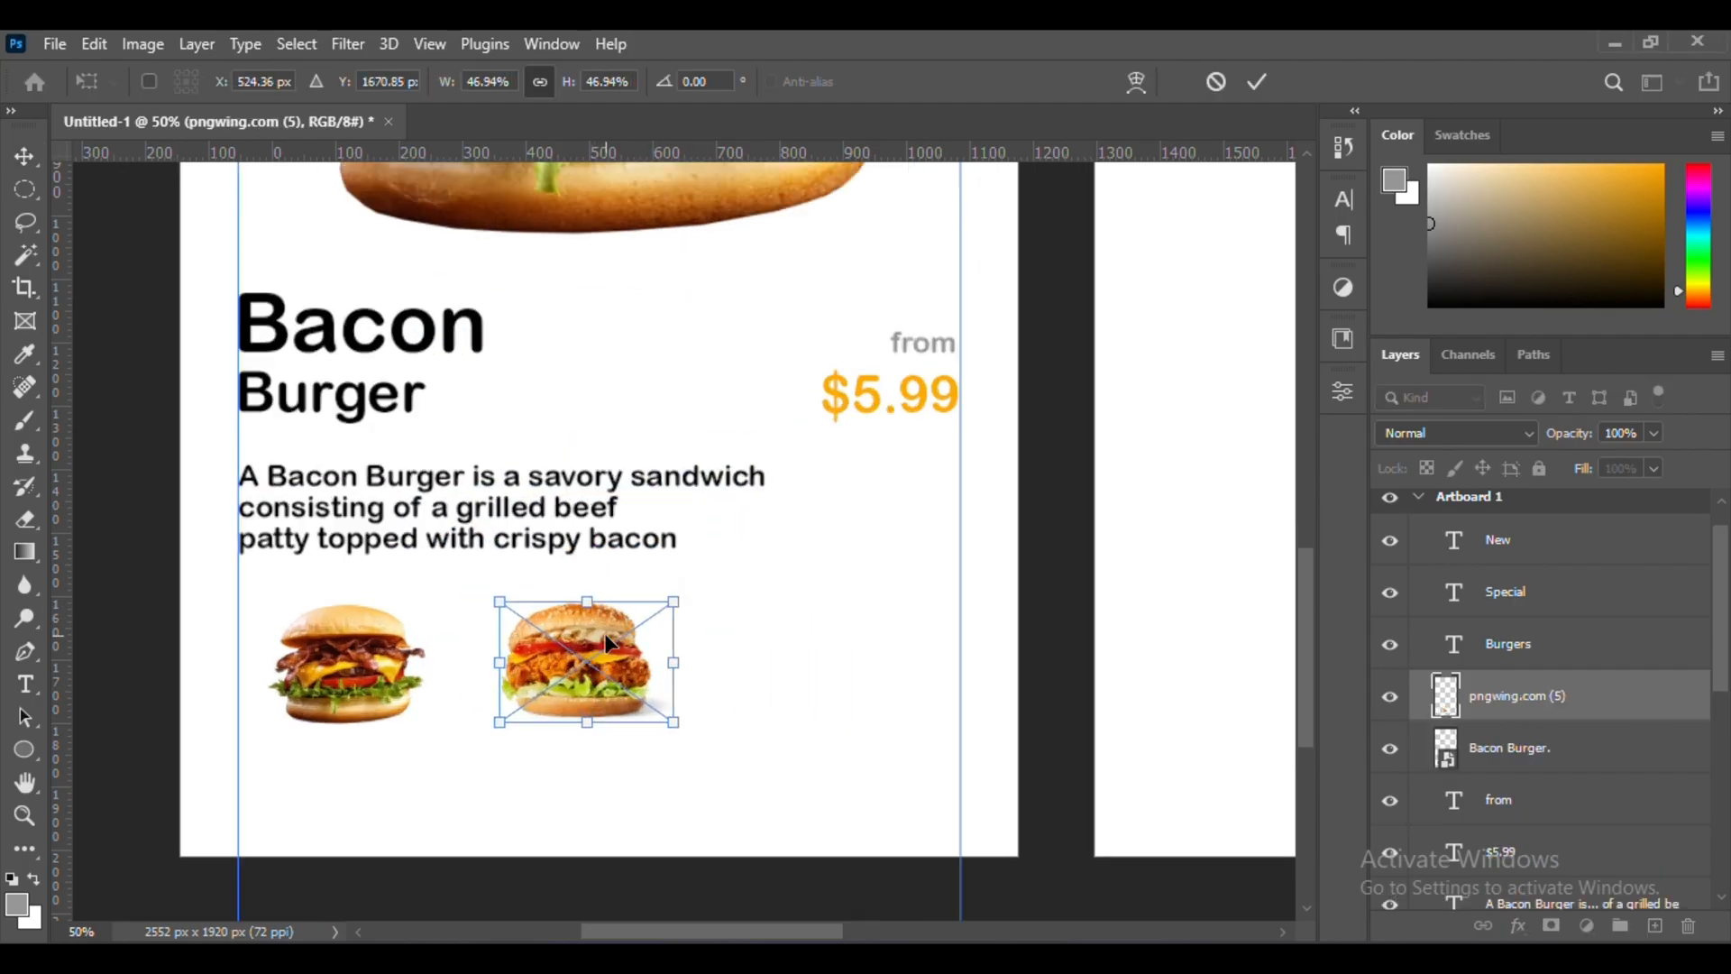
key("ctrl+minus")
left_click_drag(734, 155, 777, 595)
key("ctrl+plus")
key("ctrl+plus")
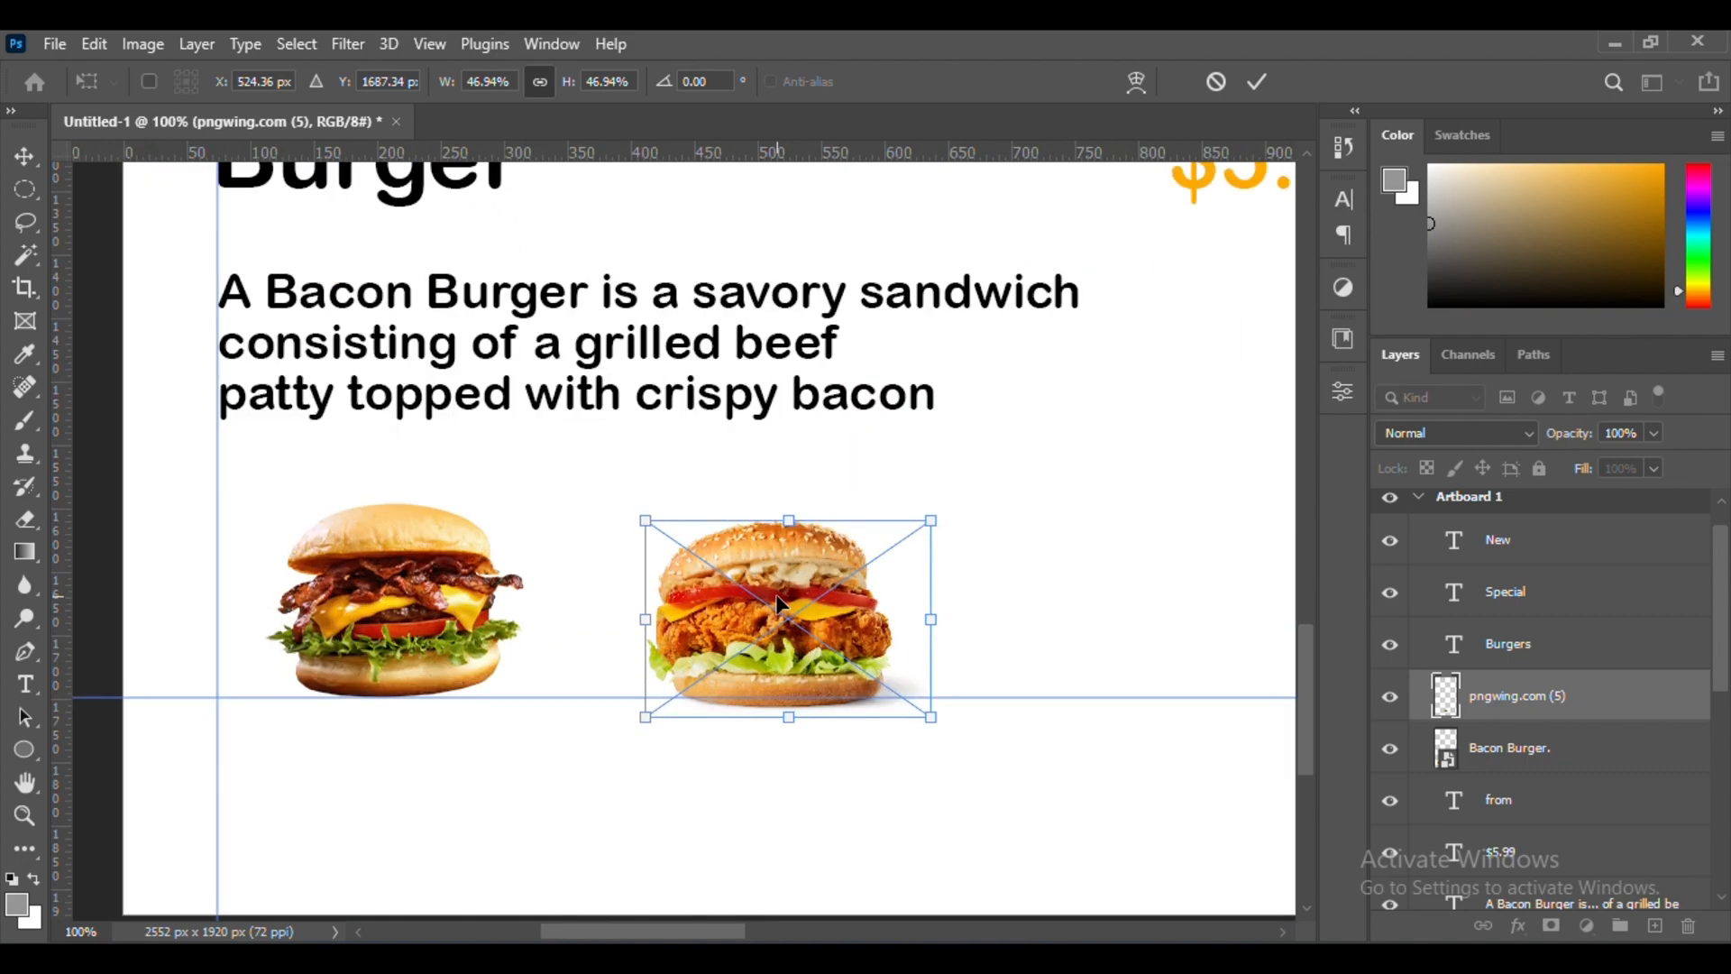
left_click_drag(894, 471, 773, 228)
left_click_drag(738, 389, 738, 366)
key("ctrl+minus")
key("ctrl+minus")
key("Return")
Place the vecteezy zinger burger image as a third thumbnail, resized and resting on the horizontal guide
left_click(753, 958)
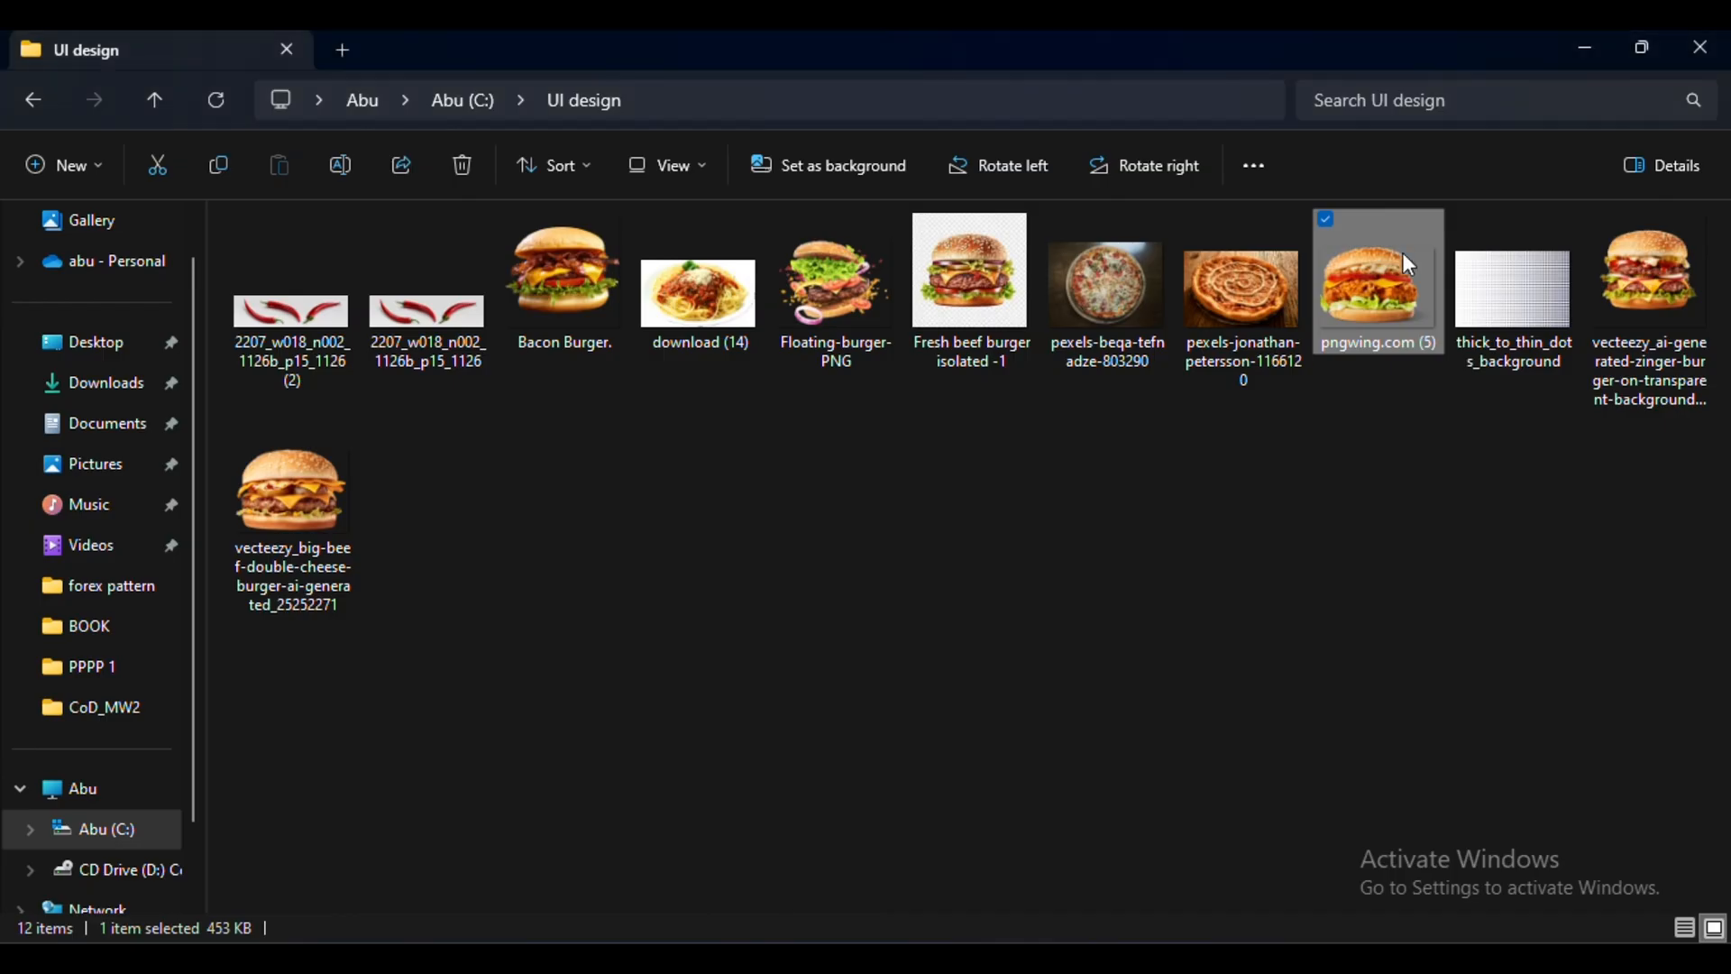
left_click_drag(1652, 271, 865, 523)
left_click_drag(1183, 436, 954, 490)
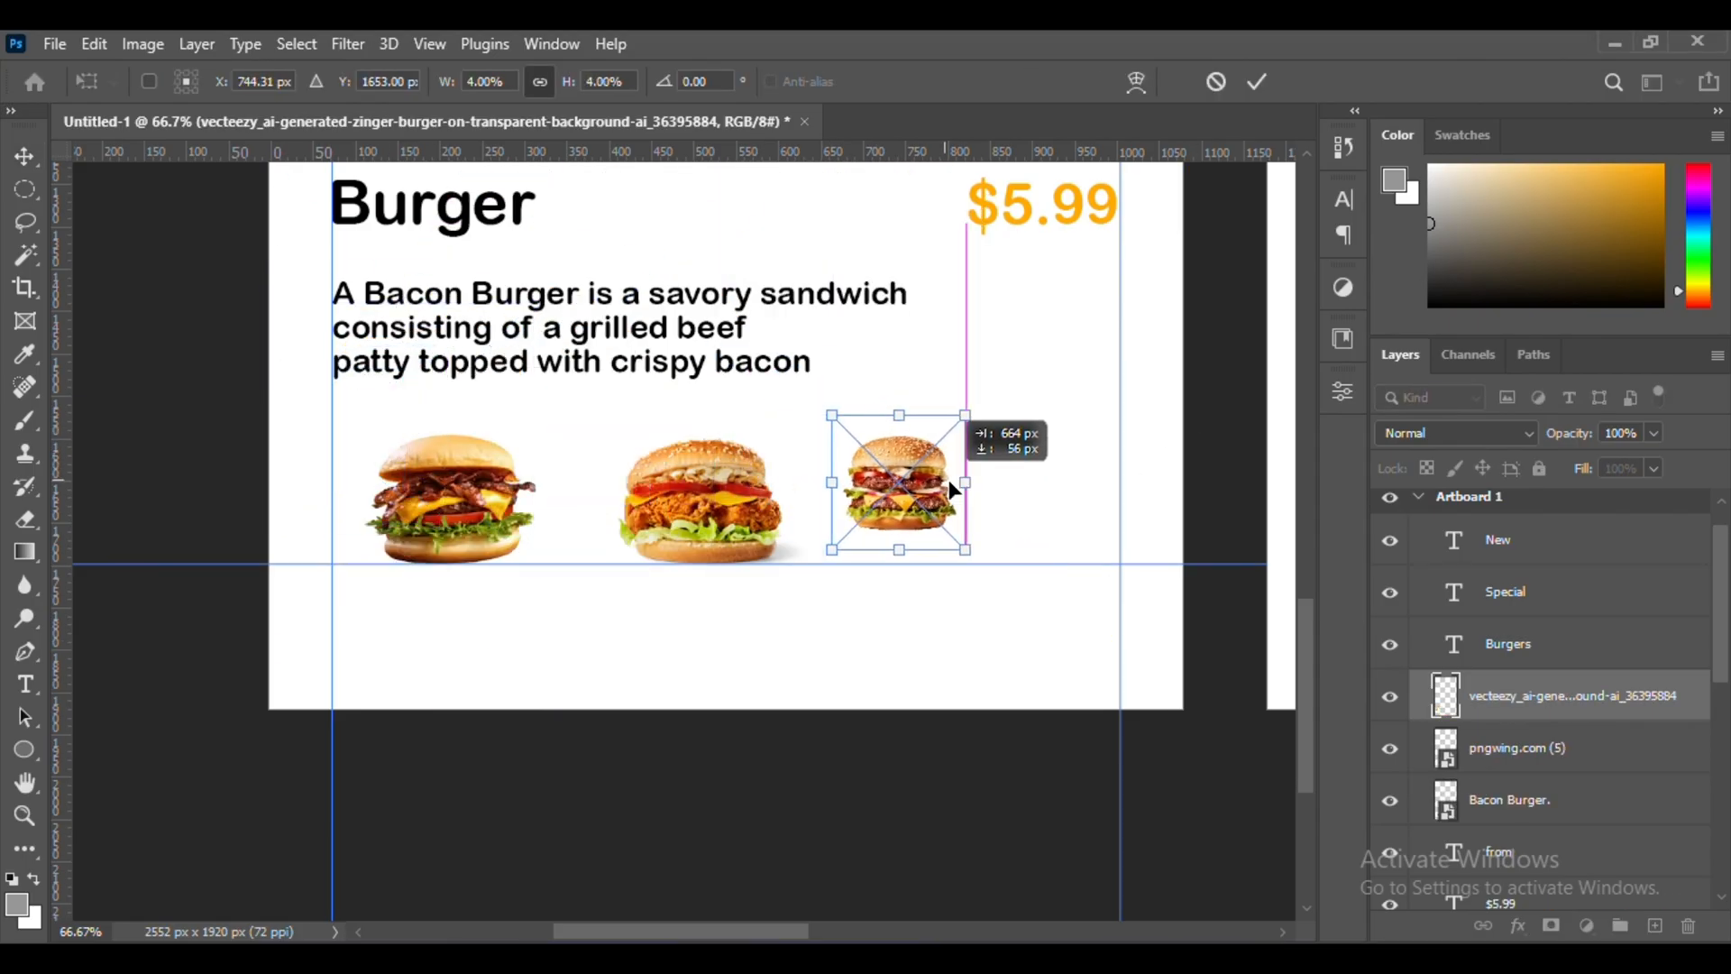
mouse_move(899, 553)
left_mouse_down()
mouse_move(901, 588)
mouse_move(873, 560)
left_mouse_up()
key("ctrl+plus")
key("ctrl+minus")
key("Return")
Scale down the second and third burger thumbnails, keeping their bases at the horizontal guide
left_click(614, 570, "ctrl")
key("ctrl+t")
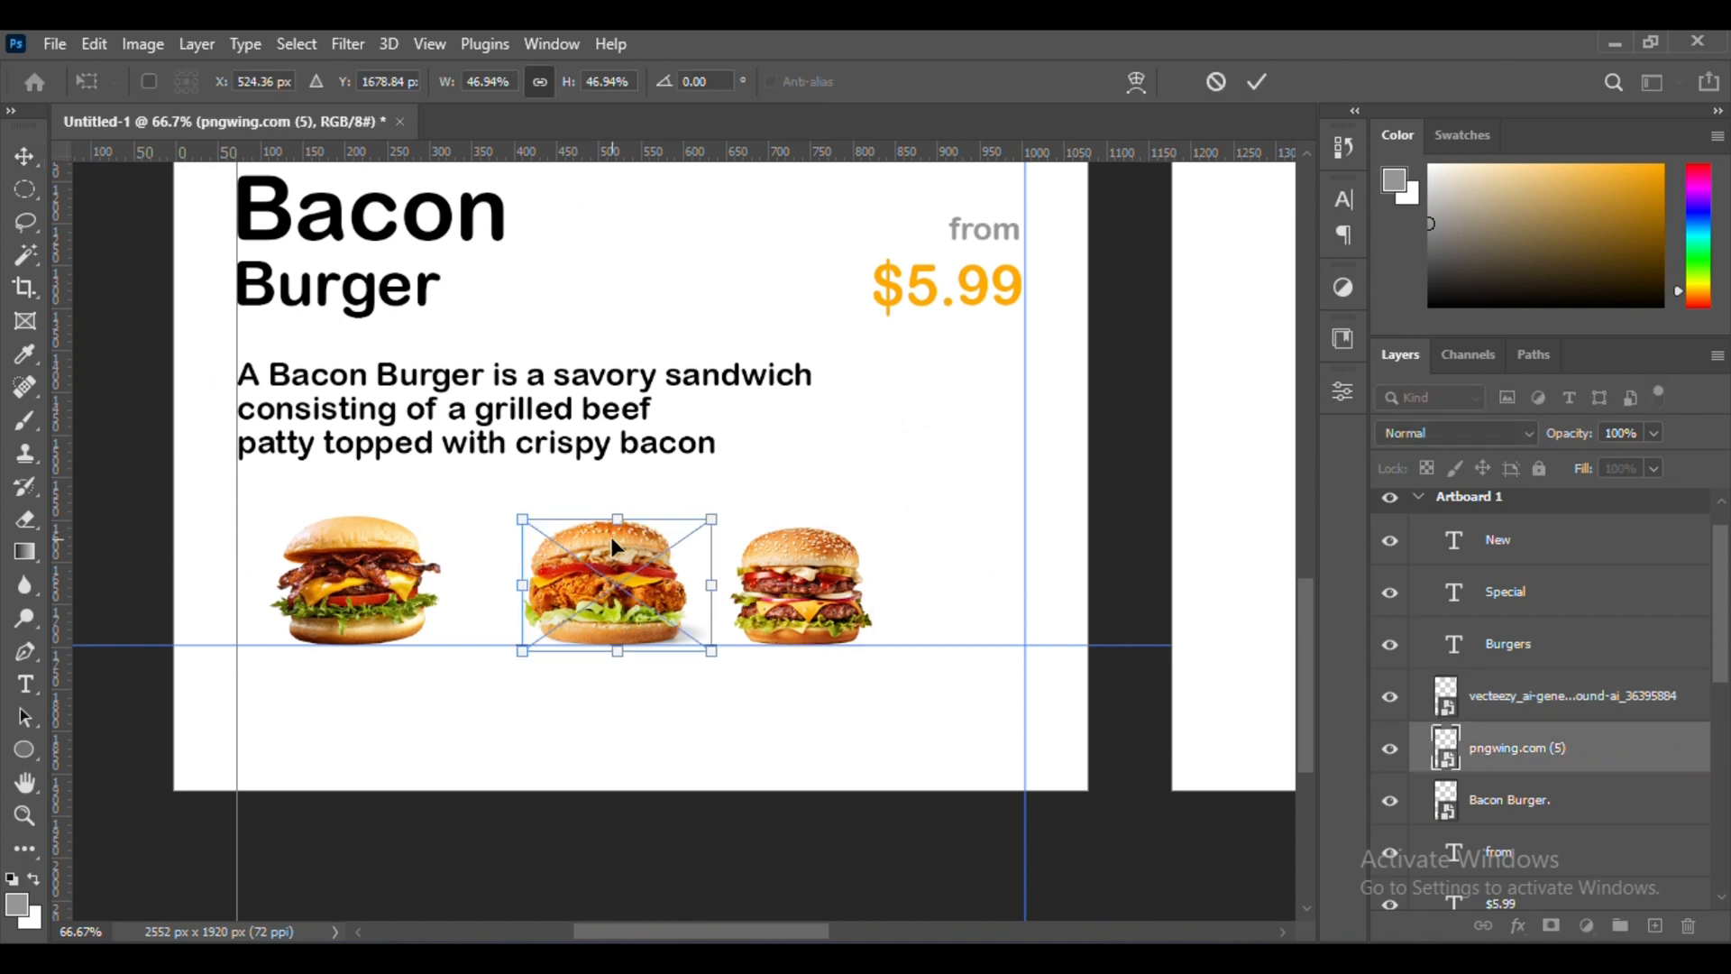
left_click_drag(617, 517, 617, 544)
key("Return")
left_click(797, 582, "ctrl")
key("ctrl+t")
left_click_drag(800, 501, 793, 528)
key("Return")
Shift the second and third burger thumbnails left toward the Bacon Burger thumbnail
left_click_drag(578, 613, 547, 613)
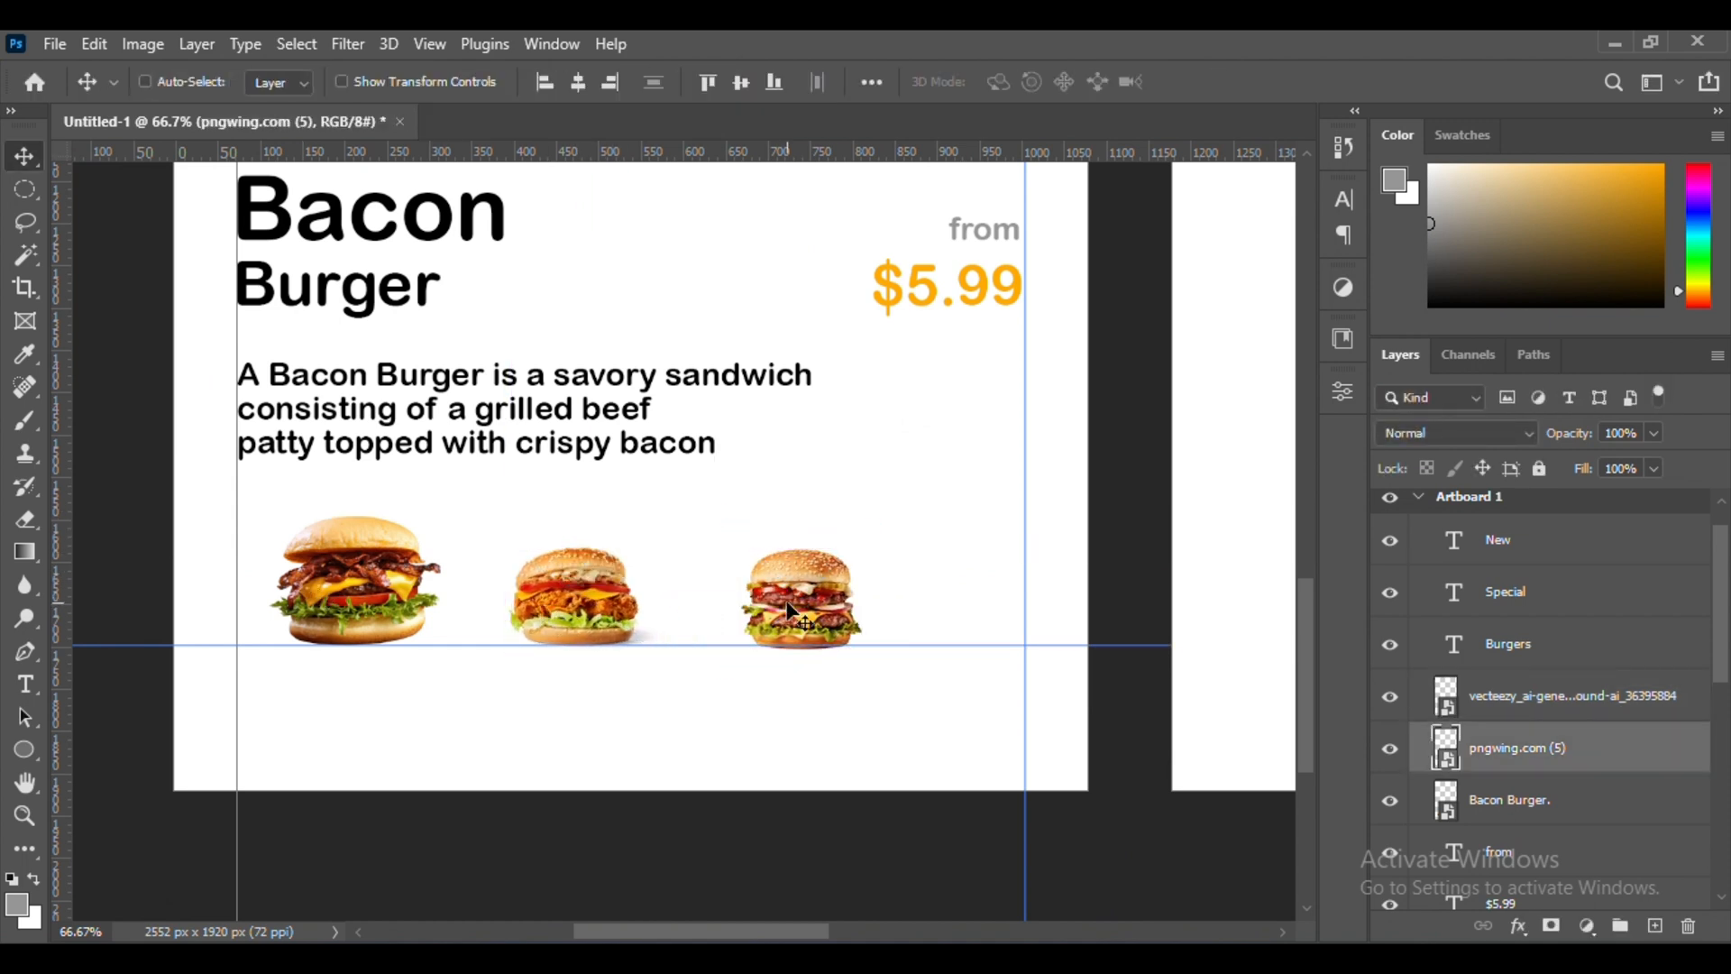
left_click_drag(812, 597, 799, 597)
left_click_drag(610, 593, 590, 589)
left_click(819, 591, "ctrl")
left_click_drag(819, 586, 789, 584)
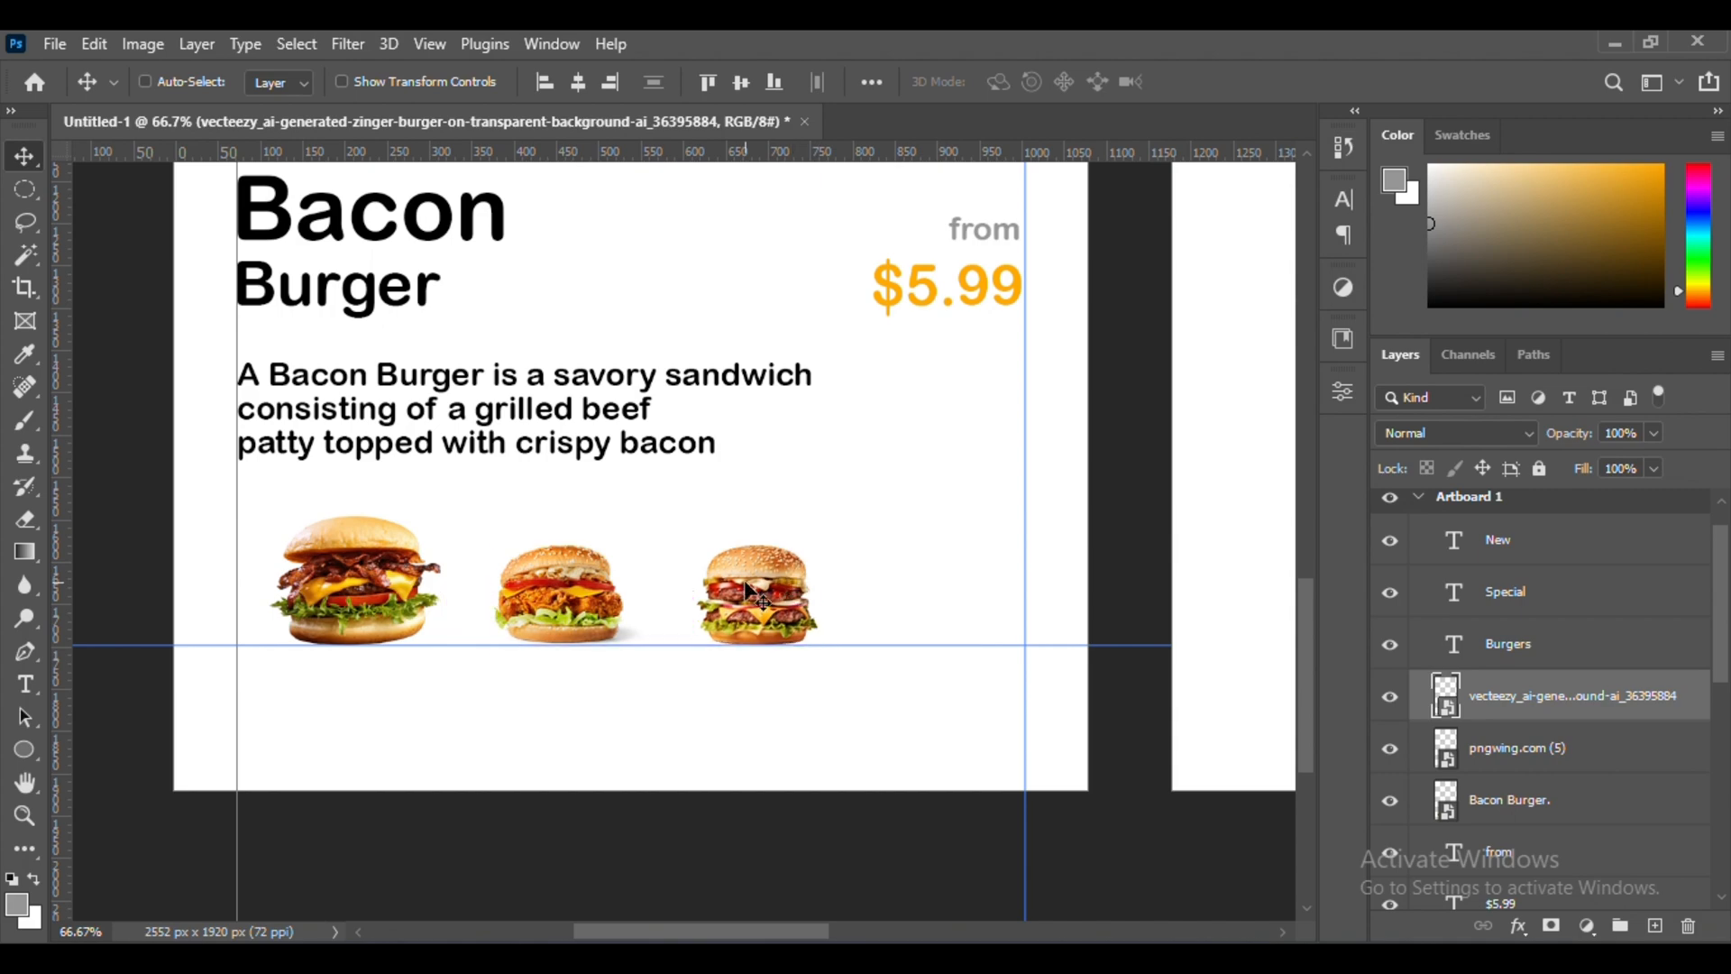
Adjust the second burger thumbnail to sit on the horizontal guide with equal 62 px gaps to its neighbours
left_click(551, 586, "ctrl")
key("ctrl+plus")
key("ctrl+plus")
key("ctrl+plus")
key("ctrl+plus")
scroll(551, 586, "down", 5)
scroll(551, 586, "left", 5)
left_click_drag(541, 574, 541, 591)
key("ctrl+minus")
key("ctrl+minus")
key("ctrl+minus")
key("ctrl+minus")
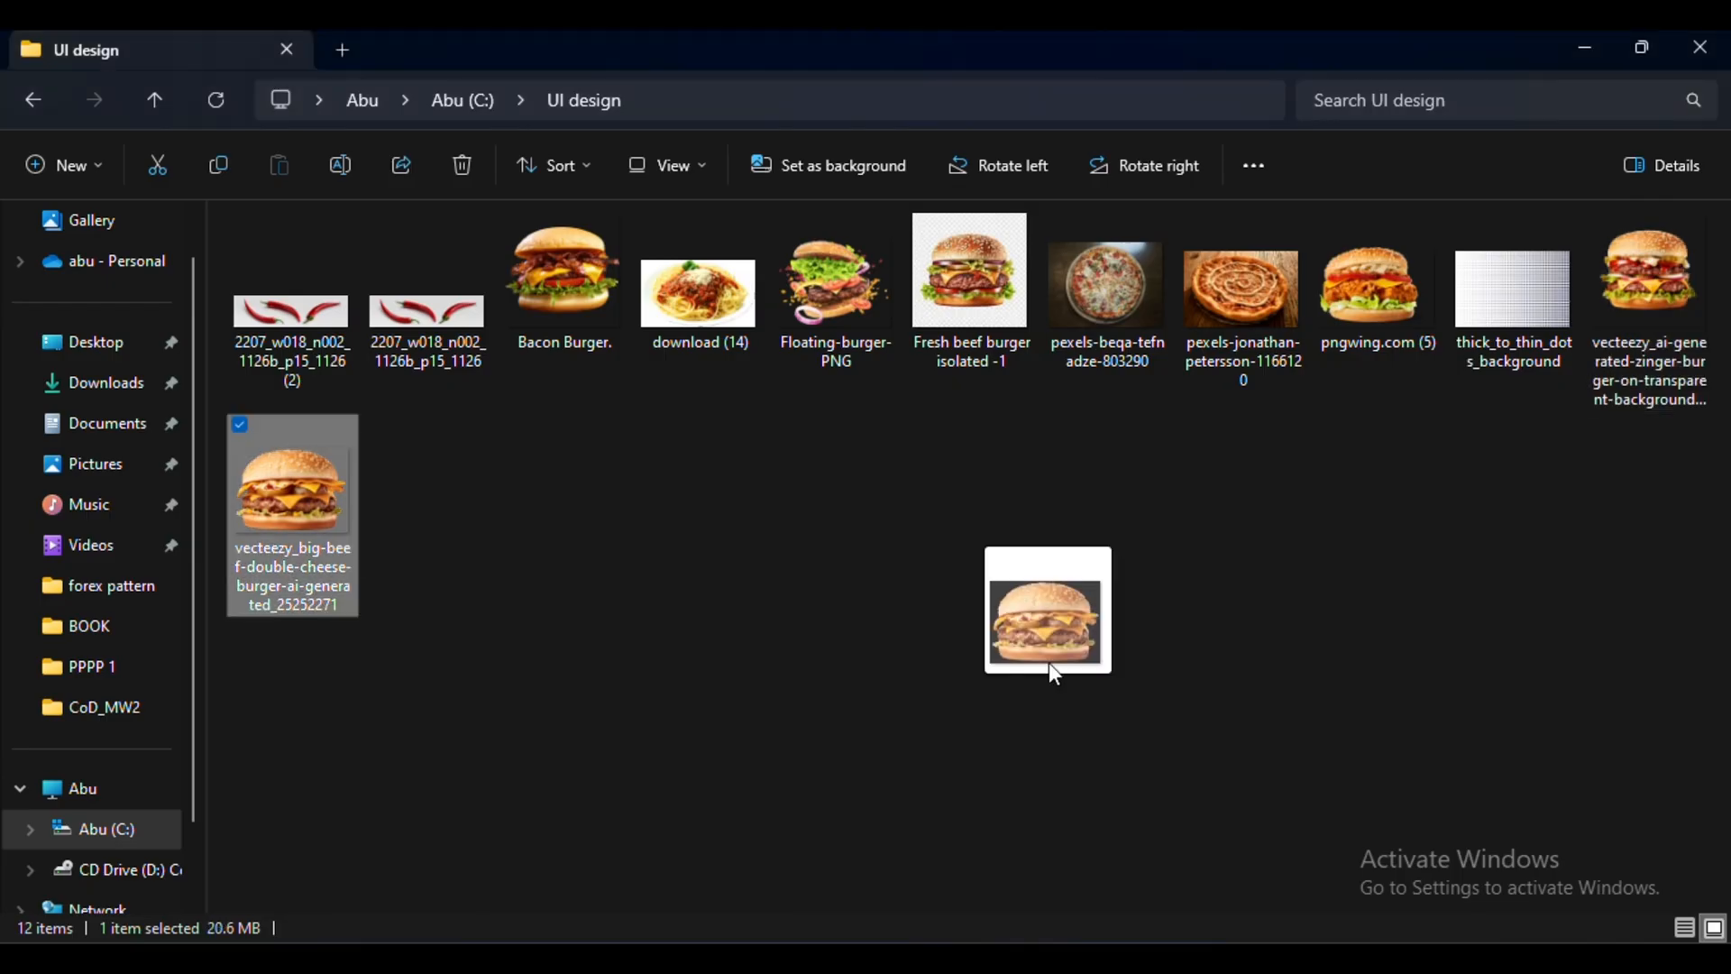
Place the vecteezy big-beef double-cheese burger image as a fourth small thumbnail on the guide, near the right margin
left_click_drag(1051, 618, 953, 529)
left_click_drag(1101, 435, 388, 463)
left_click_drag(302, 460, 989, 536)
key("Return")
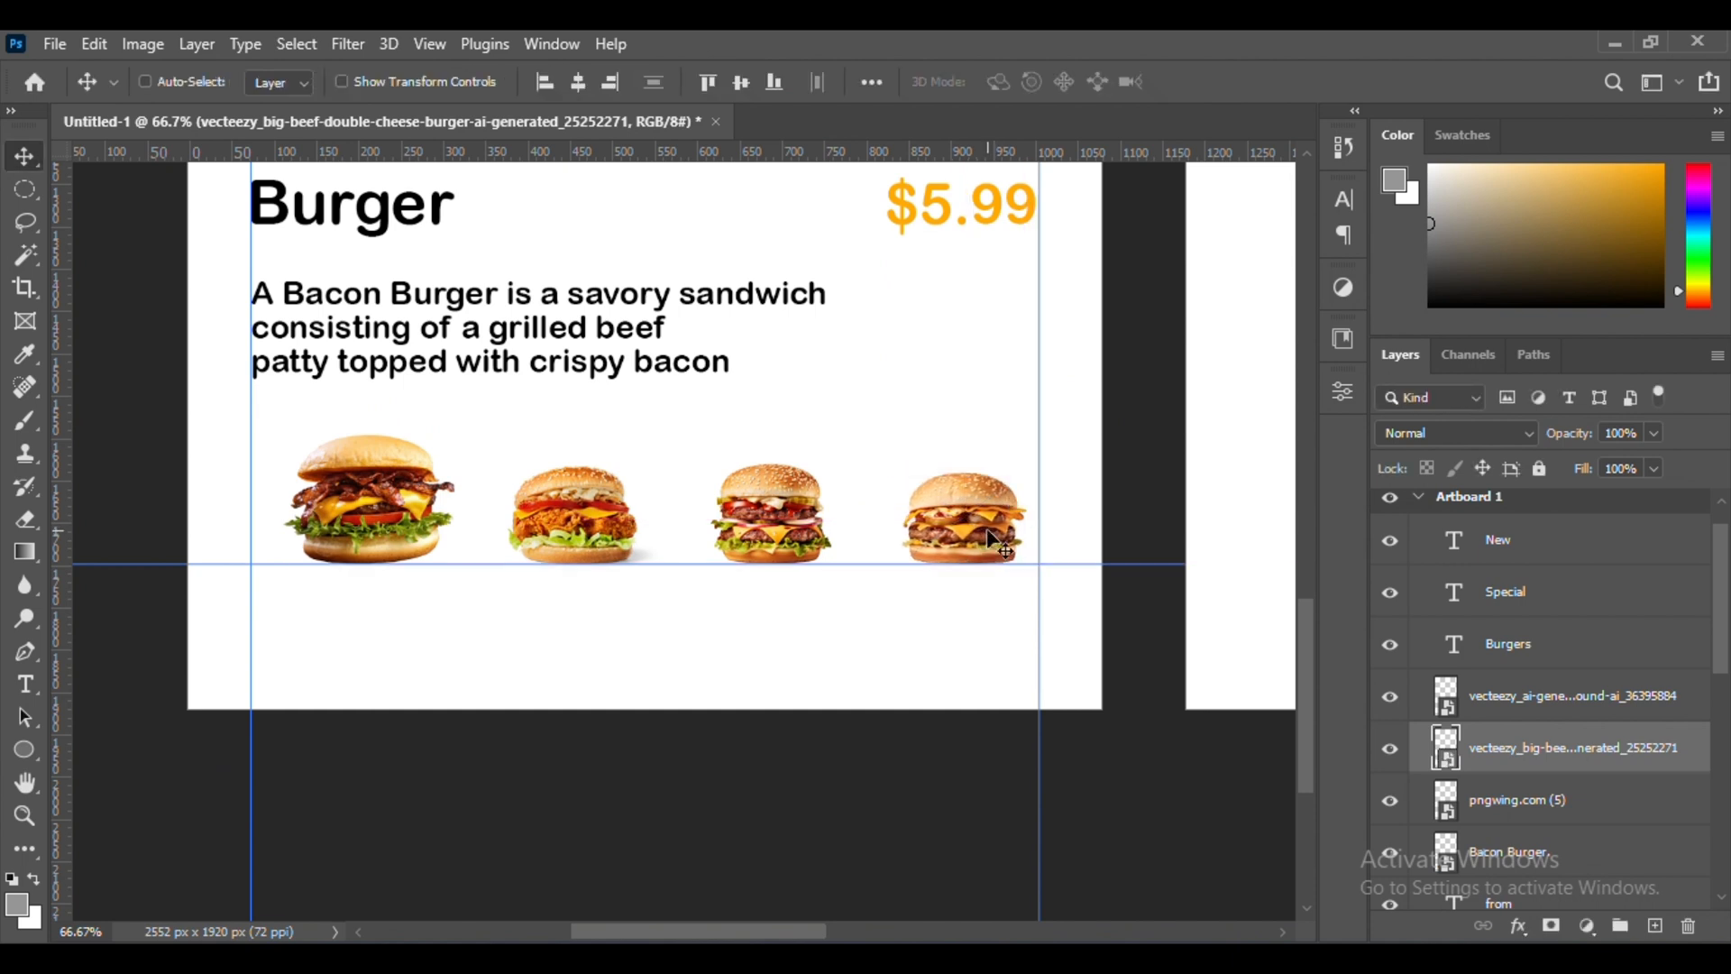
Draw a rounded rectangle about 254 by 198 px around the Bacon Burger thumbnail
right_click(25, 749)
left_click(144, 747)
left_click_drag(451, 568, 483, 589)
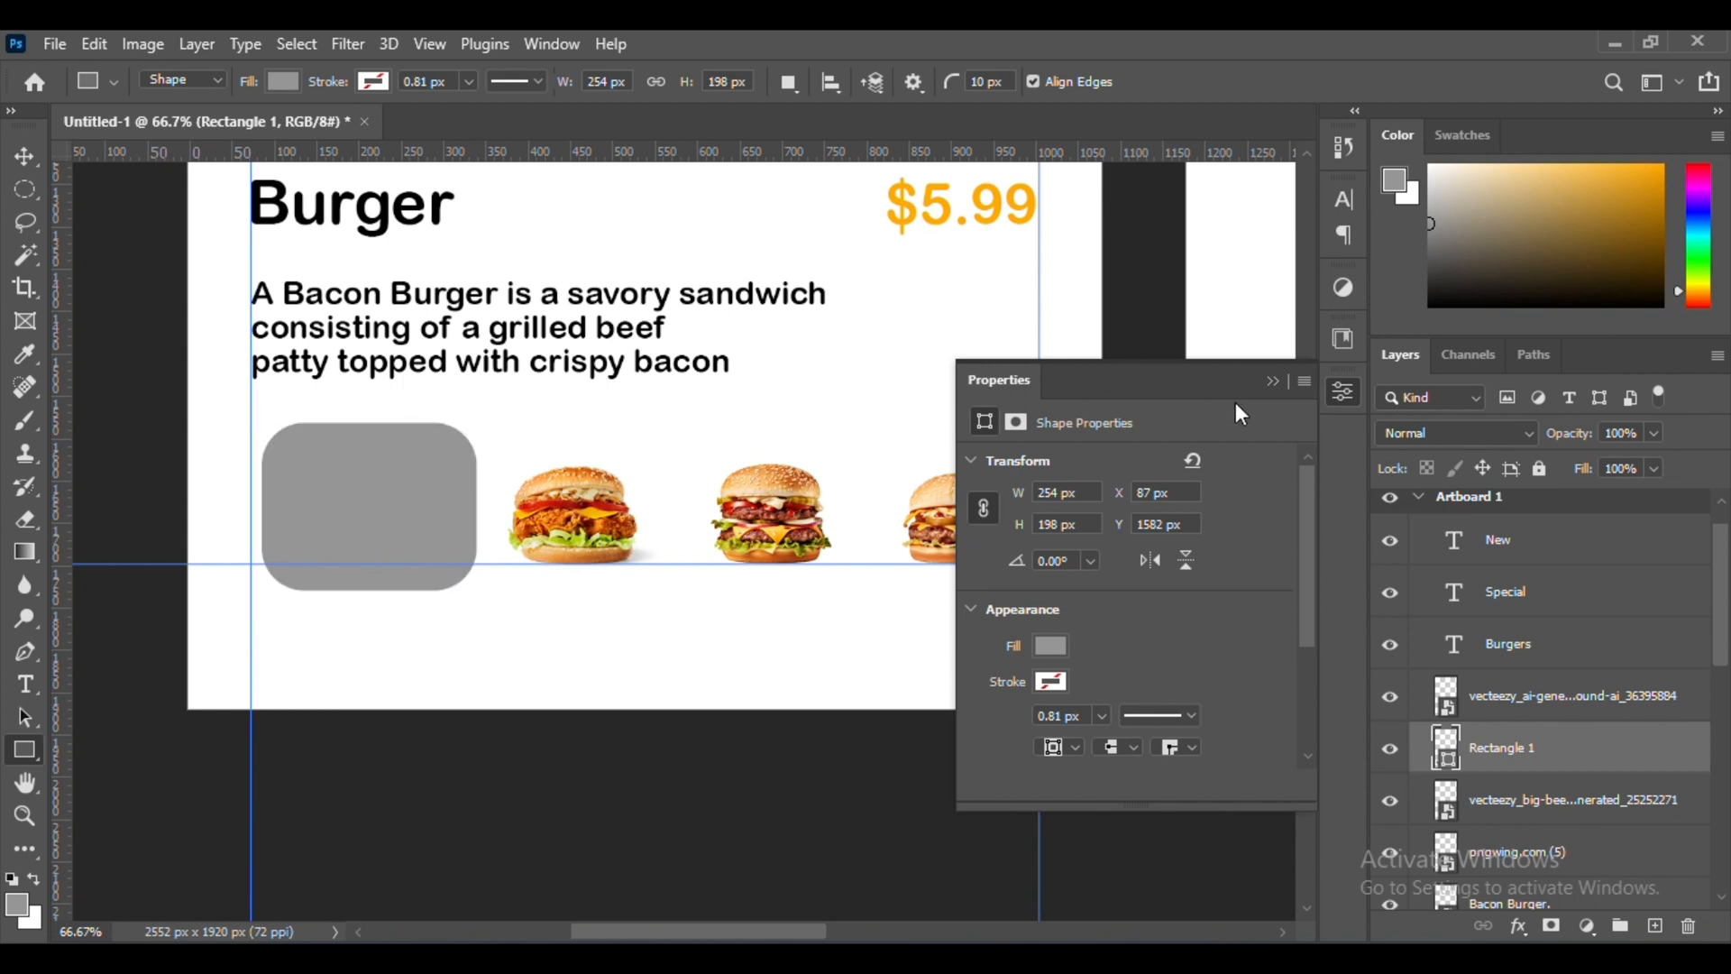
Fill the rounded rectangle over the Bacon Burger thumbnail with light gray
left_click(19, 188)
left_click(14, 153)
left_click(18, 749)
left_click(286, 84)
left_click(440, 131)
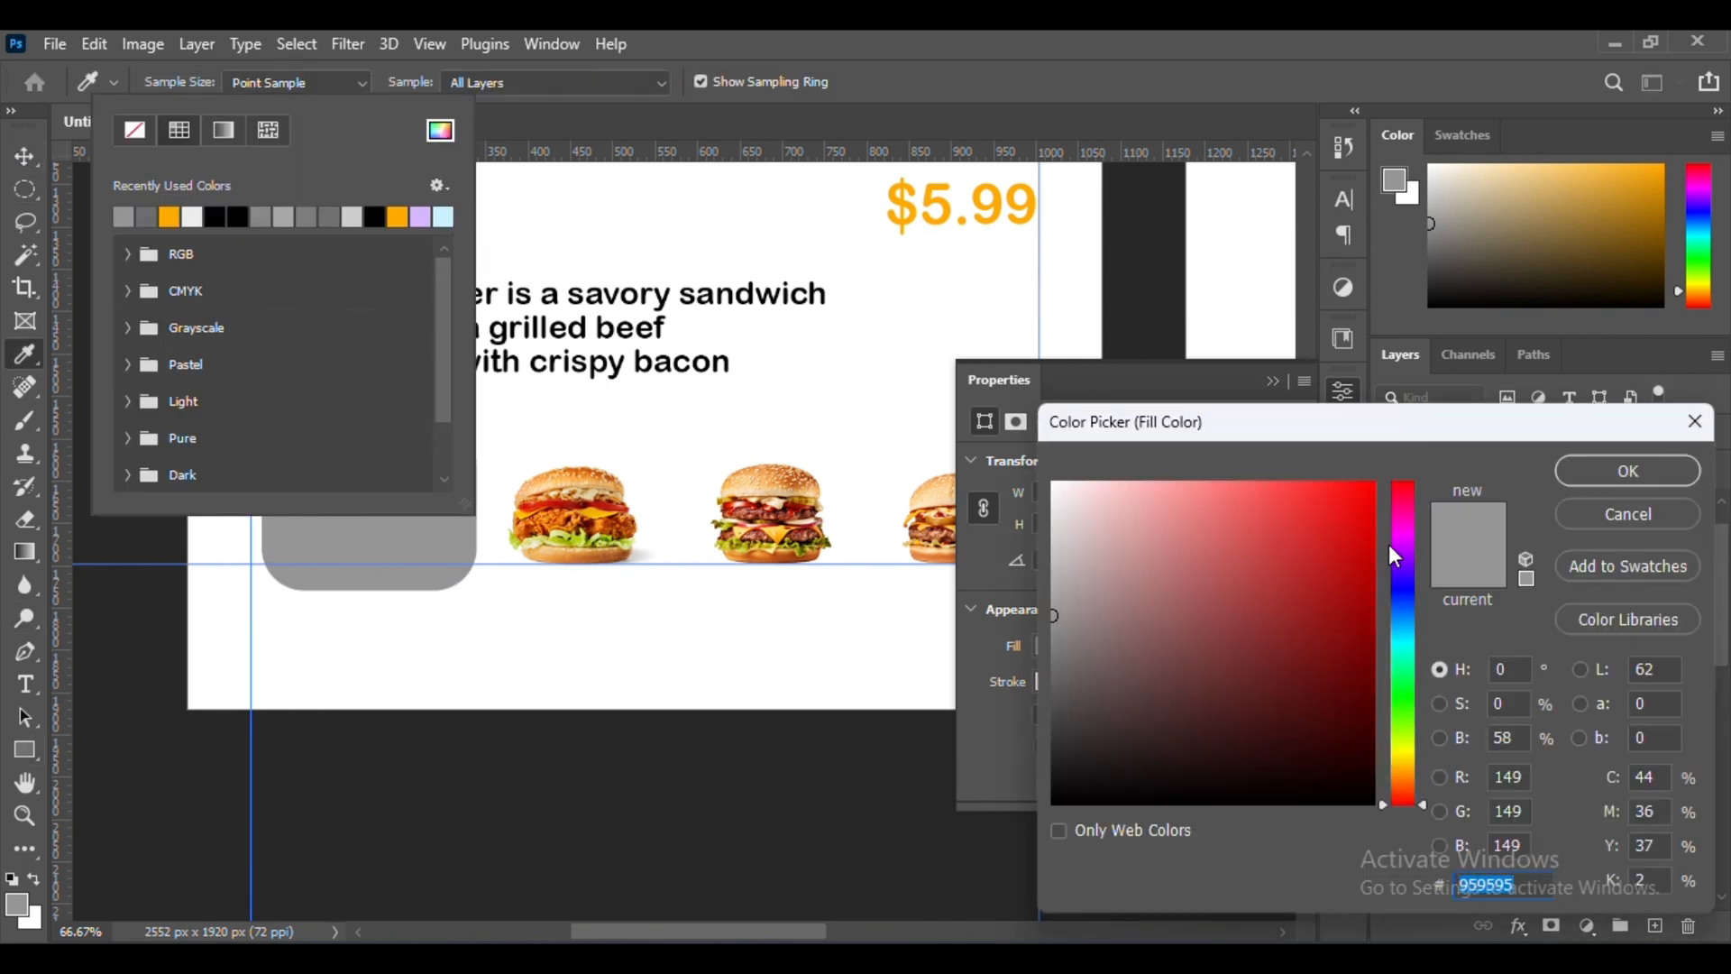
left_click_drag(960, 530, 956, 520)
key("Return")
left_click(380, 86)
left_click(21, 162)
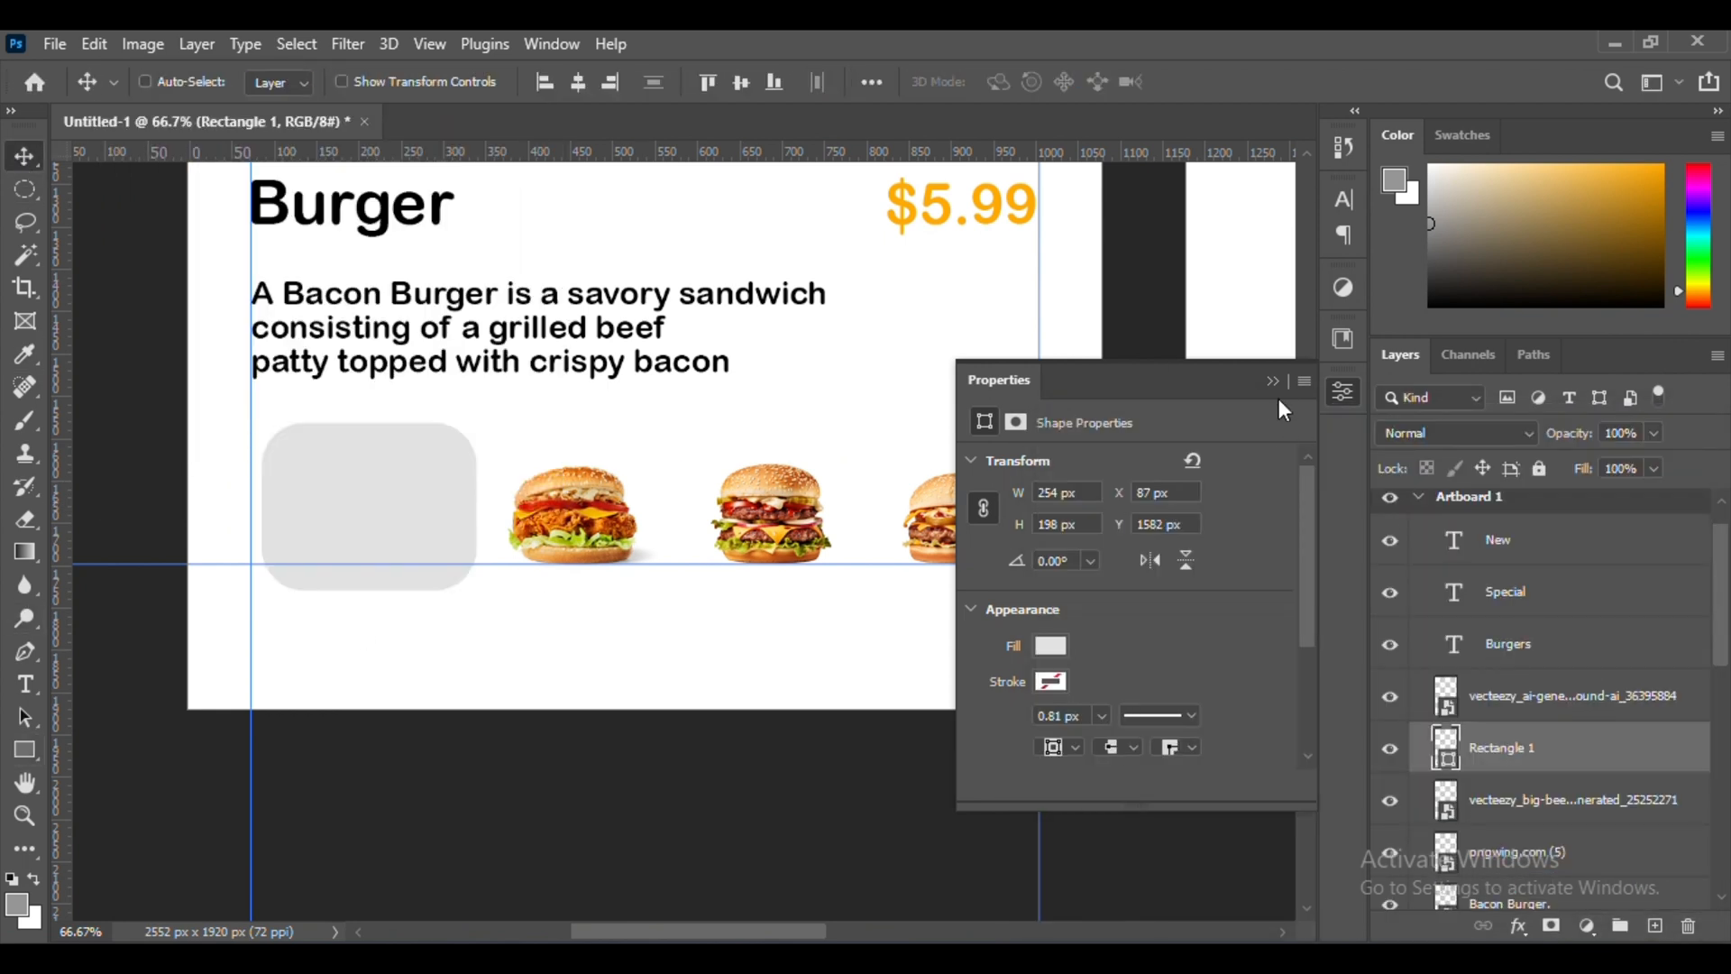
left_click(1273, 383)
Move the Bacon Burger thumbnail layer above the rounded rectangle, keeping the burger's position on the guide
left_click(1391, 750)
left_click(1505, 896)
left_click_drag(1505, 895, 1493, 708)
left_click(1392, 786)
left_click_drag(470, 549, 469, 532)
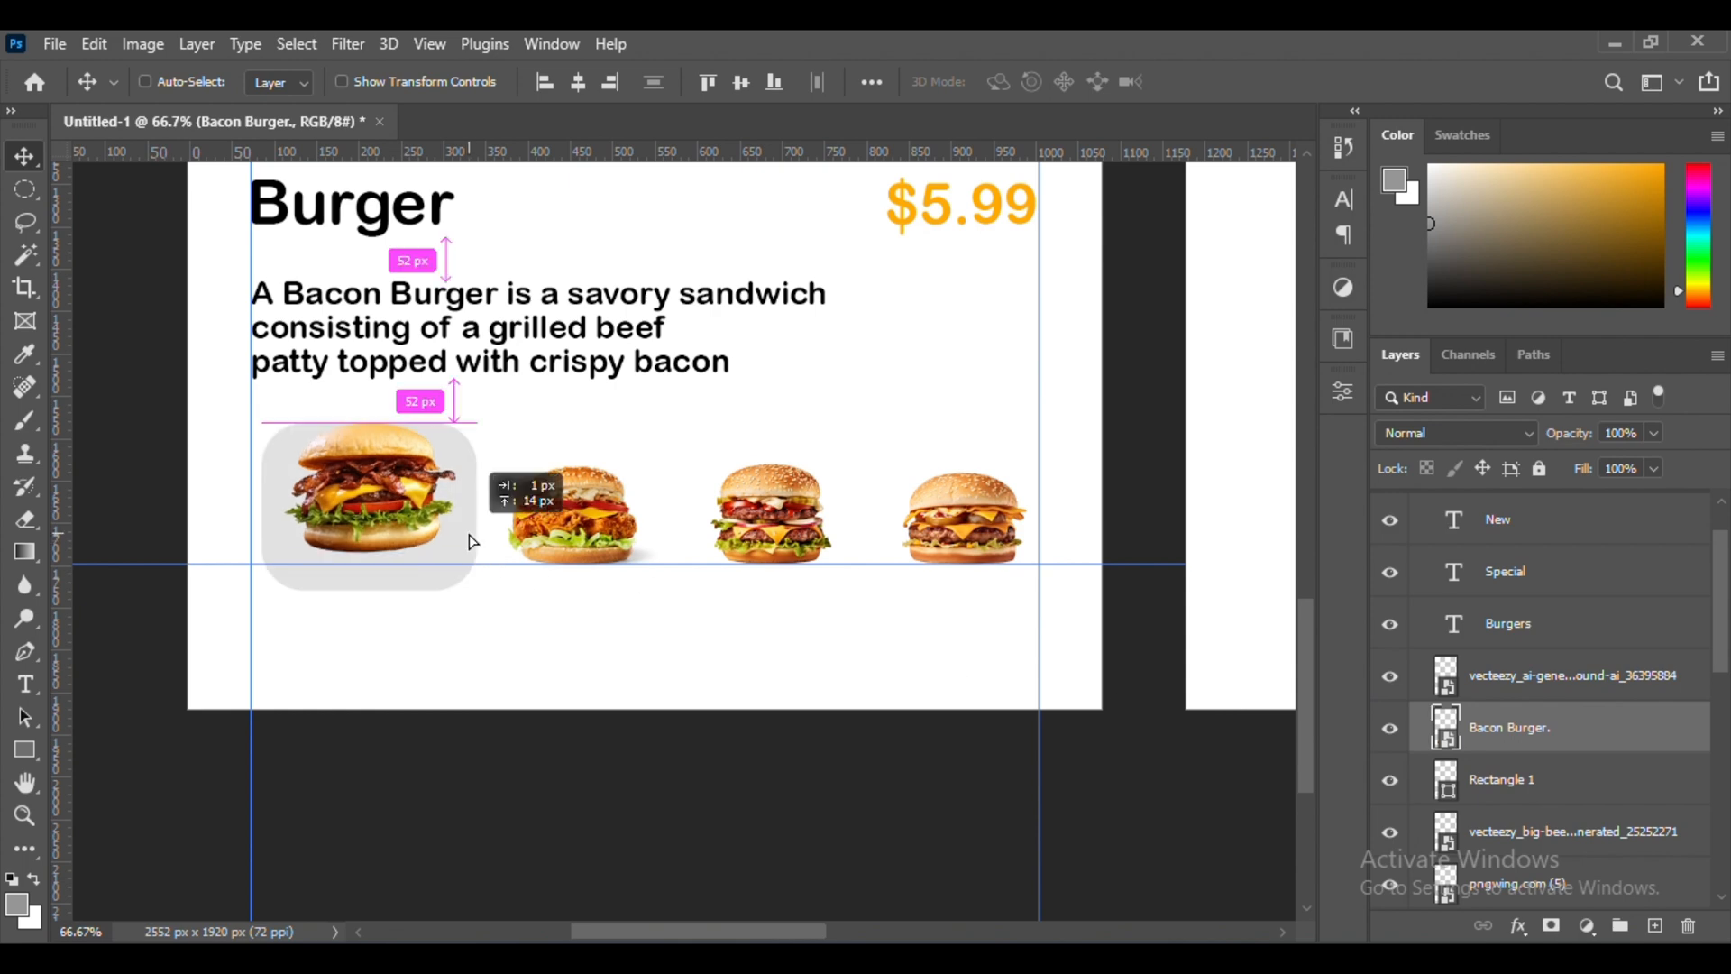
key("ctrl+z")
Narrow the rounded rectangle evenly on both sides to 239 px wide around the Bacon Burger thumbnail
key("ctrl+equal")
key("ctrl+equal")
scroll(468, 537, "up", 3)
scroll(468, 536, "left", 2)
left_click_drag(958, 375, 957, 354)
scroll(956, 354, "right", 3)
key("ctrl+t")
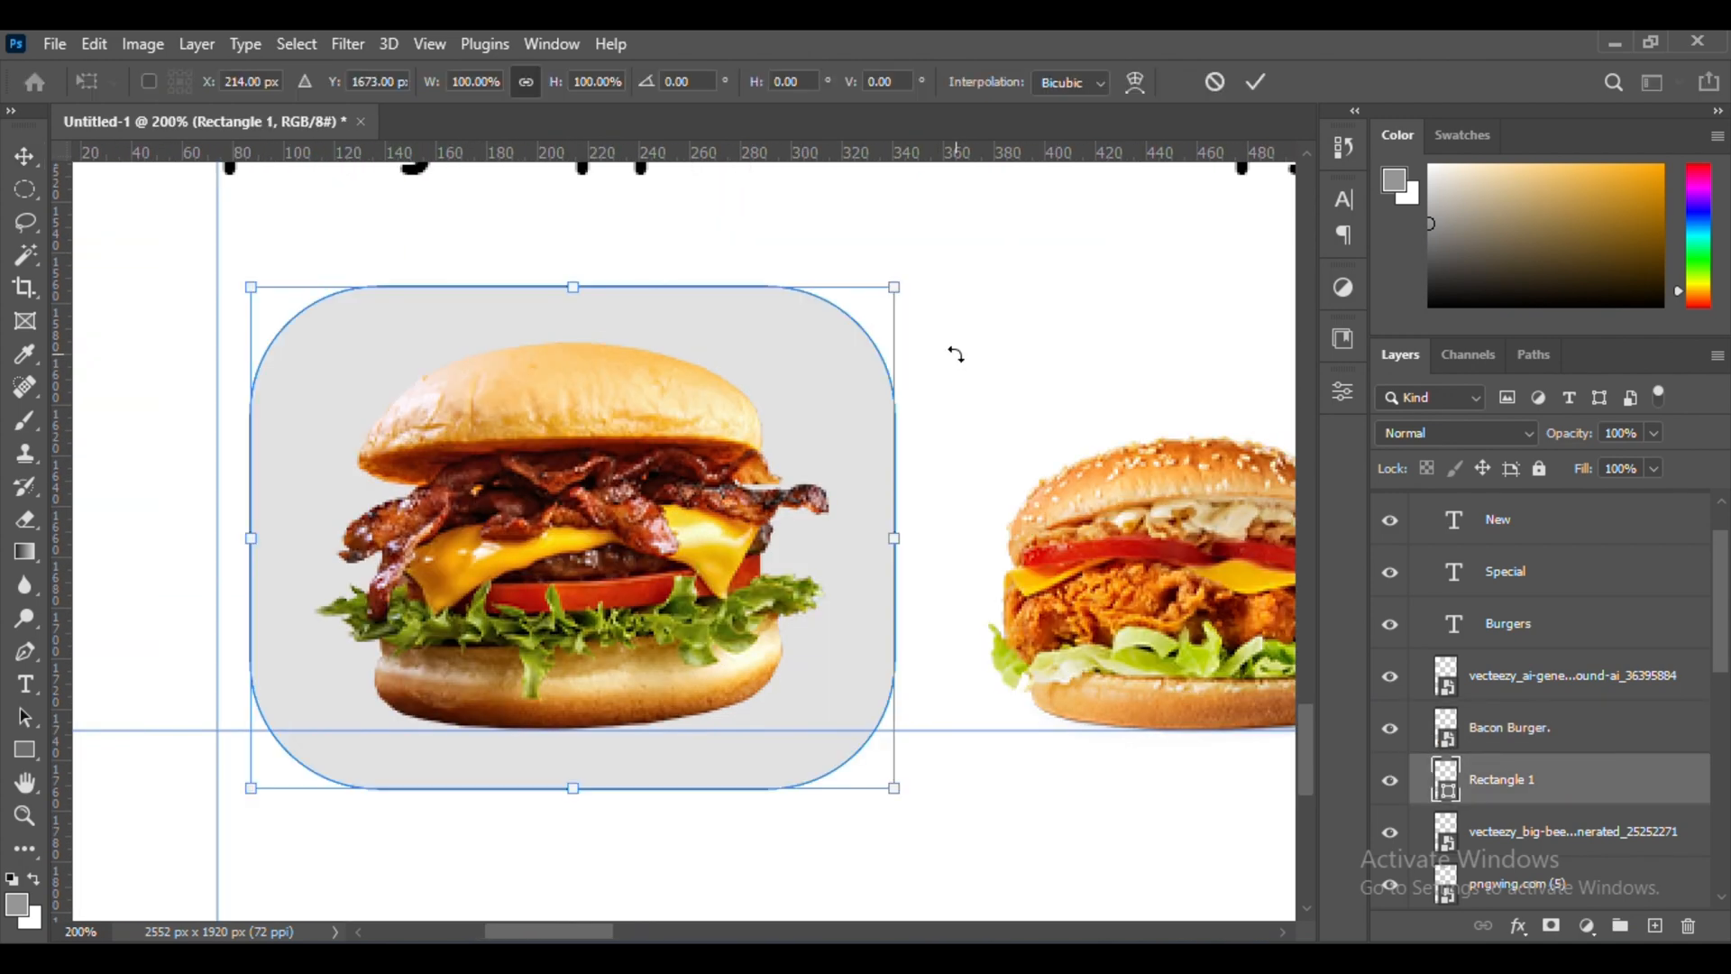
left_click_drag(257, 532, 284, 534)
key("Return")
key("ctrl+minus")
key("ctrl+minus")
key("ctrl+minus")
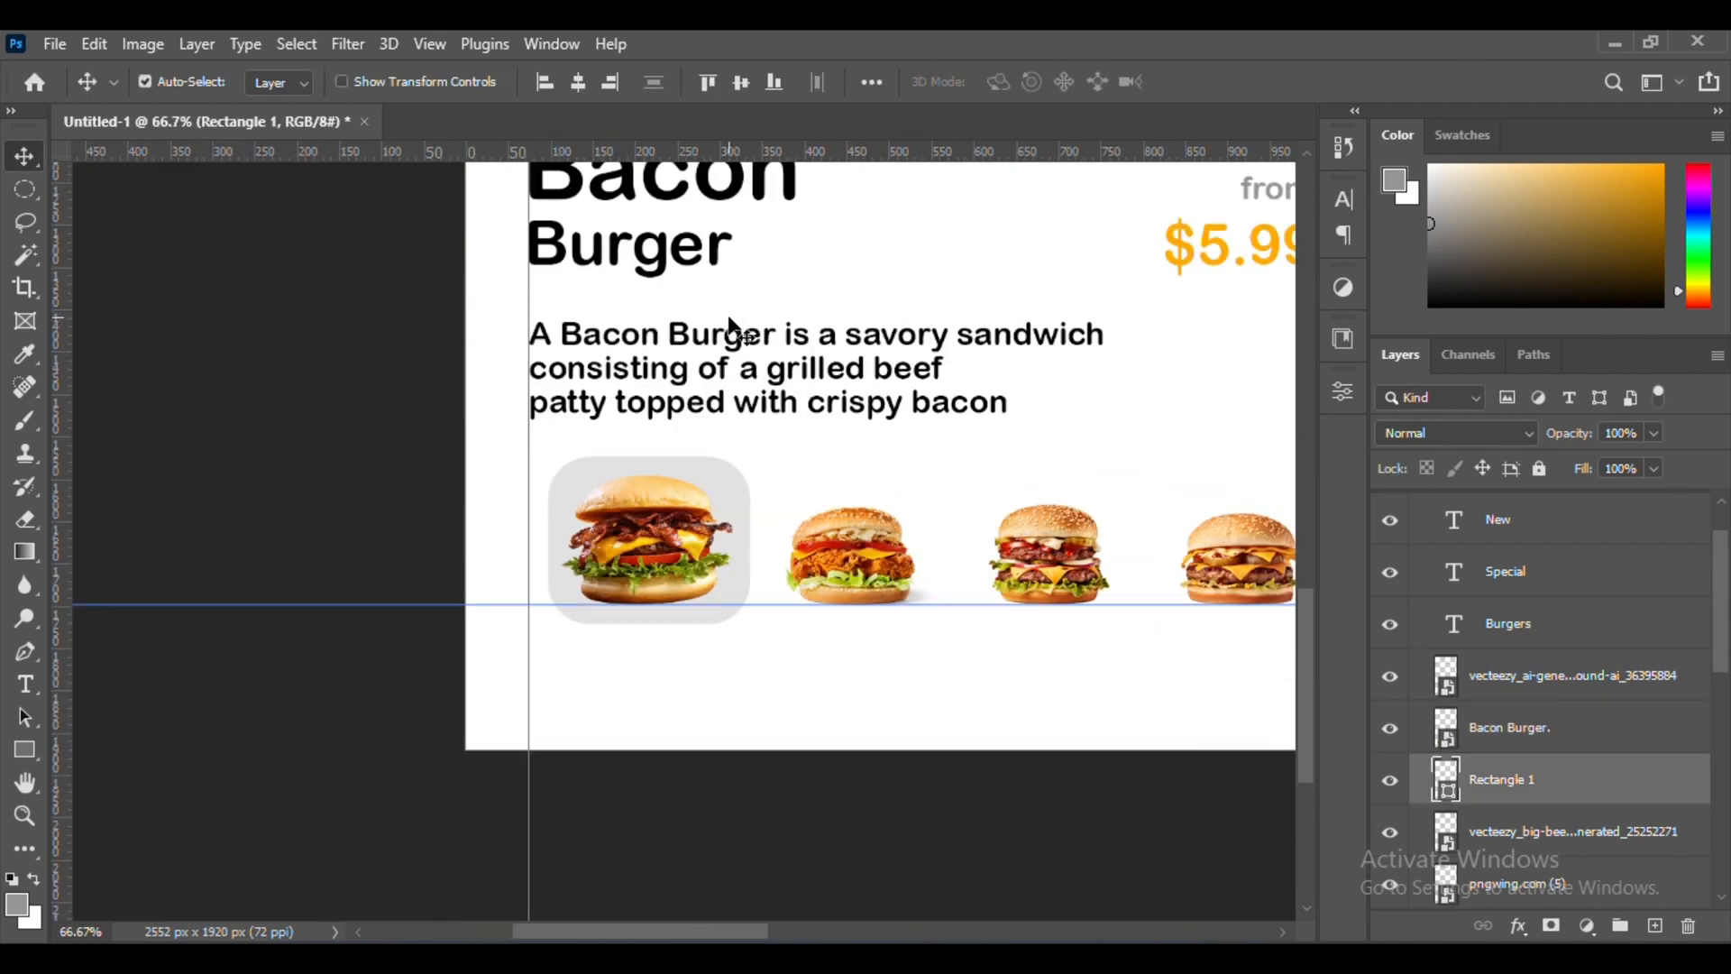
Duplicate the underline of the All item label and place the copy centred beneath the Bacon Burger thumbnail's rectangle
scroll(731, 322, "right", 2)
scroll(729, 326, "down", 2)
key("ctrl+equal")
scroll(127, 657, "left", 4)
scroll(727, 464, "up", 12)
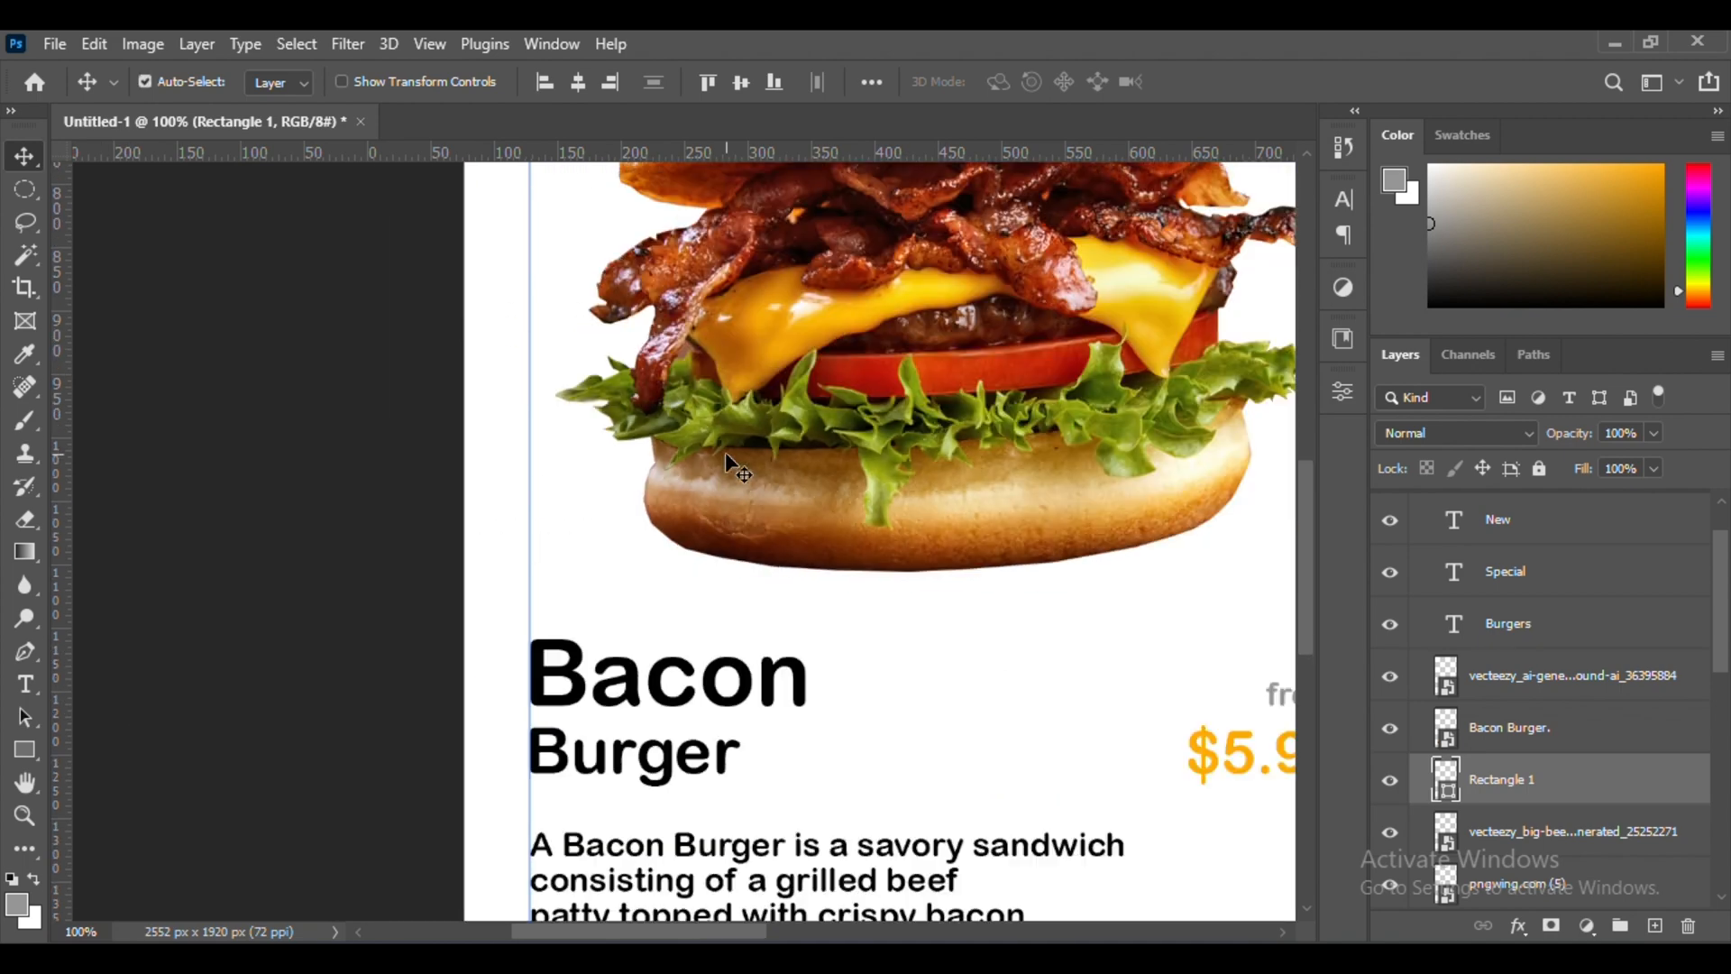
key("ctrl+minus")
left_click(625, 361)
left_click_drag(628, 676, 623, 902)
scroll(615, 708, "down", 6)
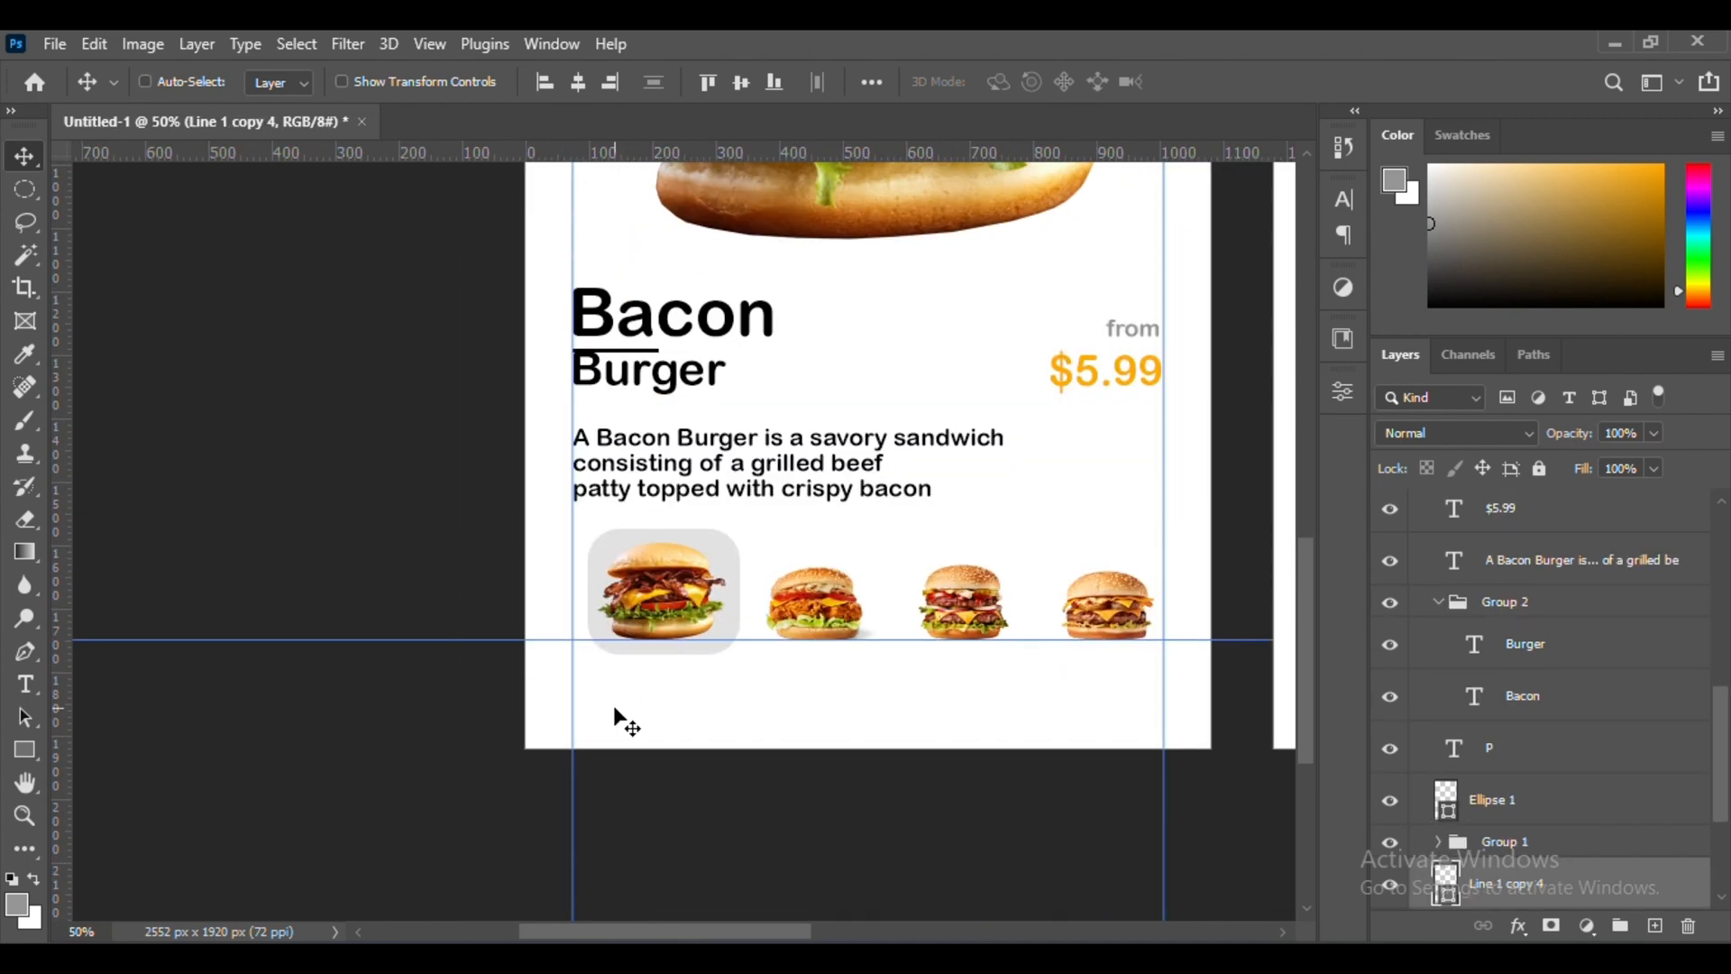
Set the copied underline's stroke to the orange ffaa00 sampled from the $5.99 price
key("ctrl+equal")
scroll(685, 785, "down", 5)
key("u")
left_click(372, 82)
scroll(935, 376, "right", 8)
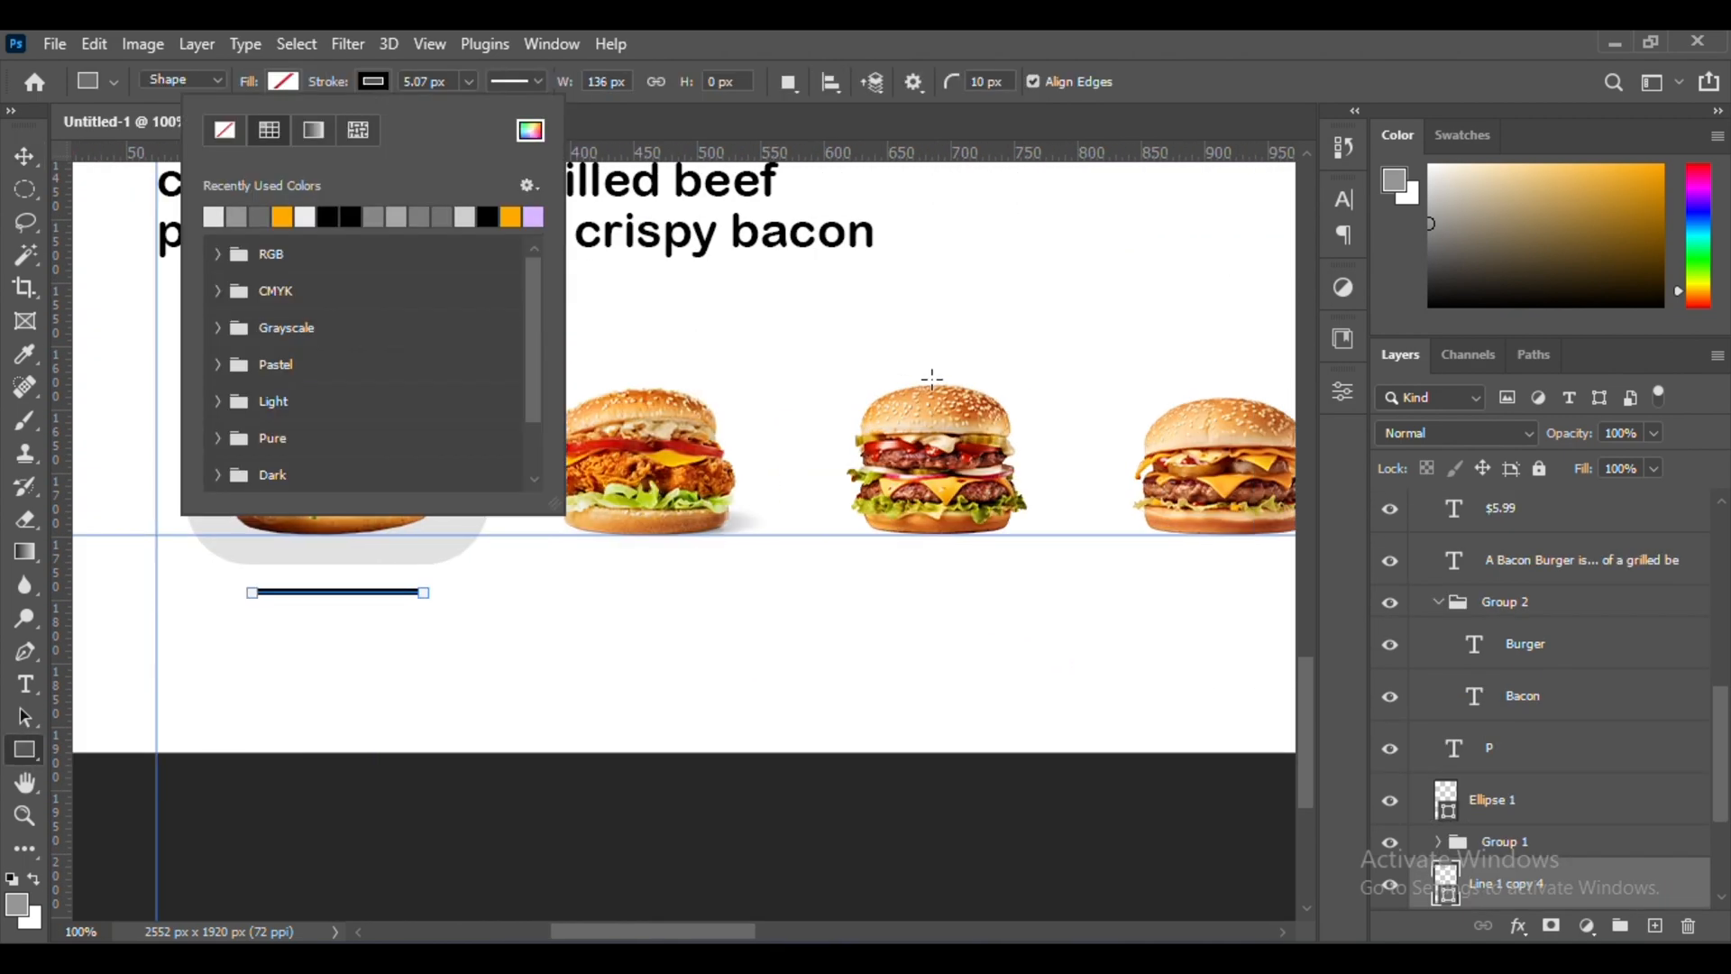
scroll(901, 388, "up", 5)
scroll(894, 390, "up", 1)
left_click(530, 131)
left_click(1127, 246)
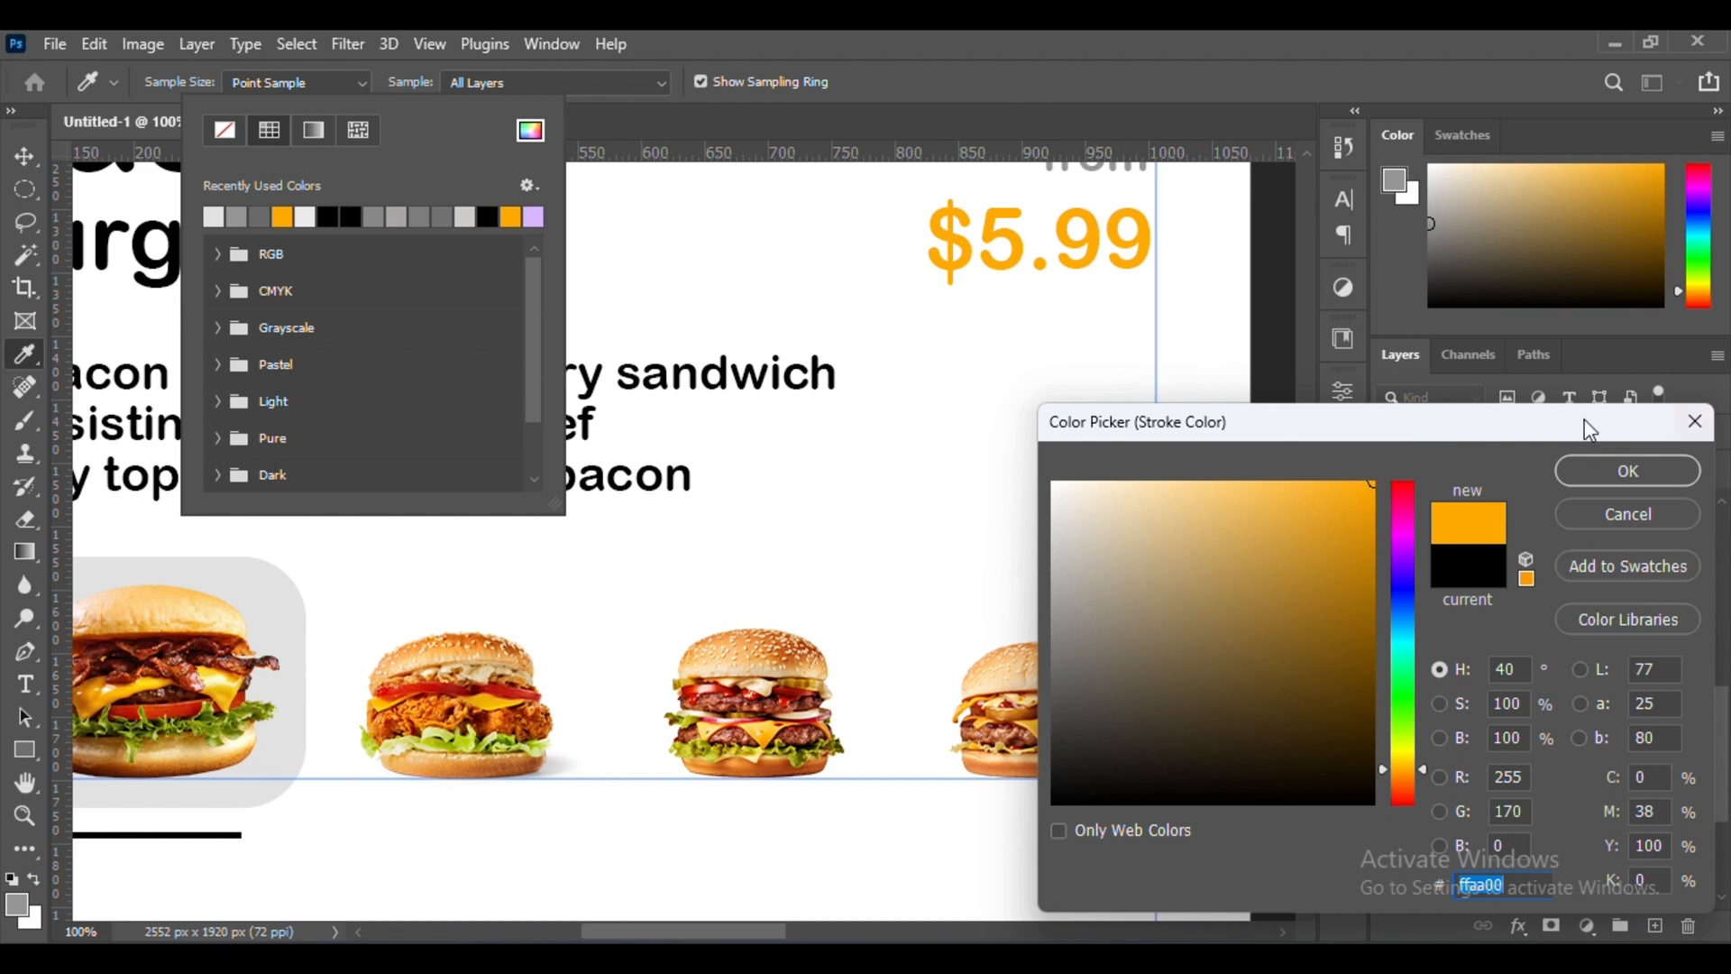
left_click(1607, 470)
scroll(456, 437, "left", 3)
key("v")
scroll(487, 559, "down", 3)
key("ctrl+minus")
key("ctrl+minus")
key("ctrl+minus")
key("ctrl+minus")
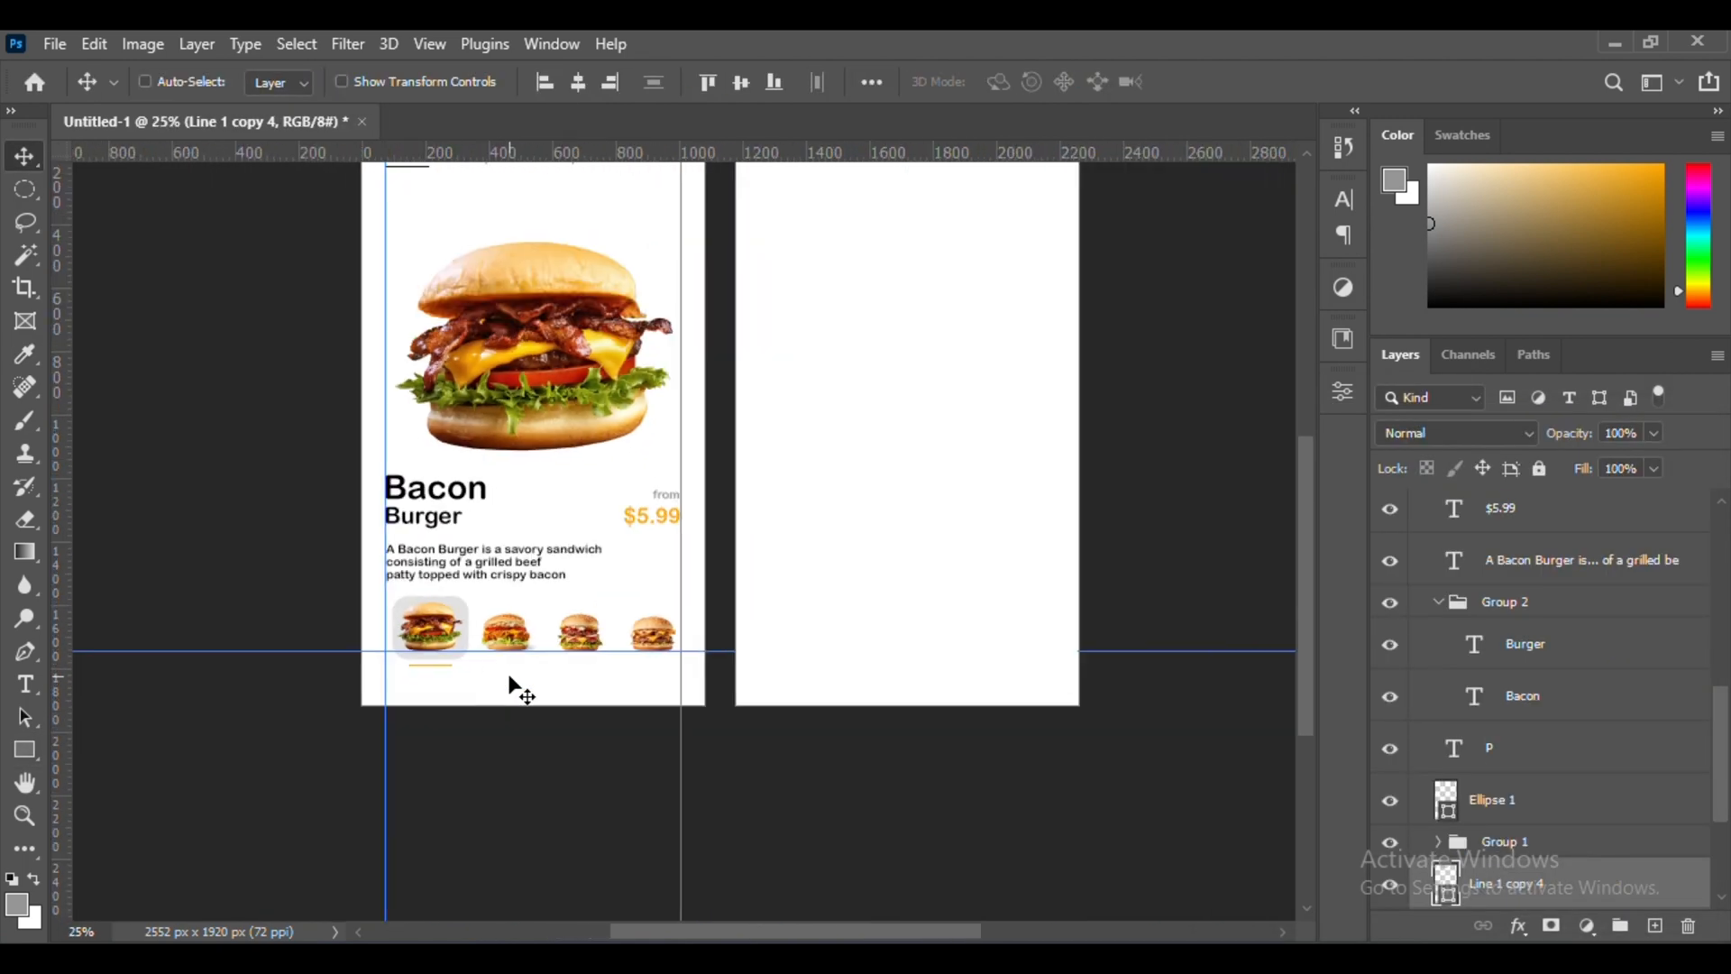
Fill the rounded rectangle behind the Bacon Burger thumbnail with the bright orange of the price
scroll(487, 722, "up", 3)
scroll(463, 782, "down", 3)
key("ctrl+equal")
key("ctrl+equal")
key("ctrl+equal")
scroll(478, 703, "down", 2)
scroll(493, 623, "left", 5)
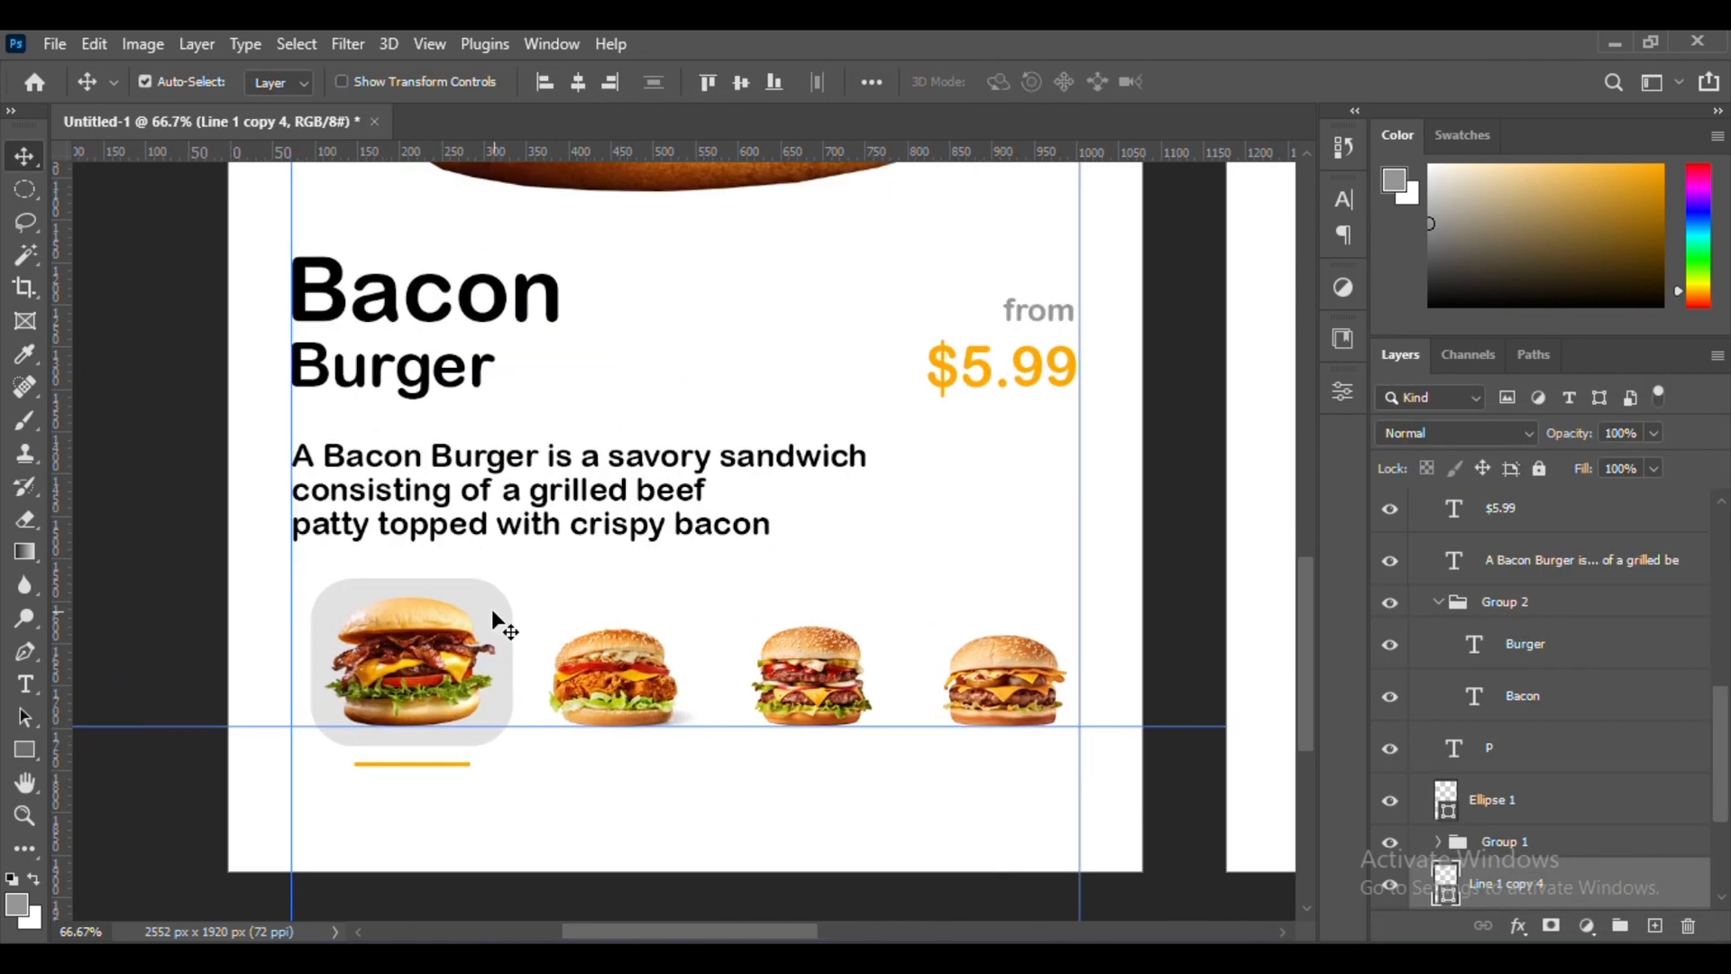
left_click(493, 613)
left_click(24, 750)
left_click(284, 82)
left_click(102, 217)
left_click(24, 156)
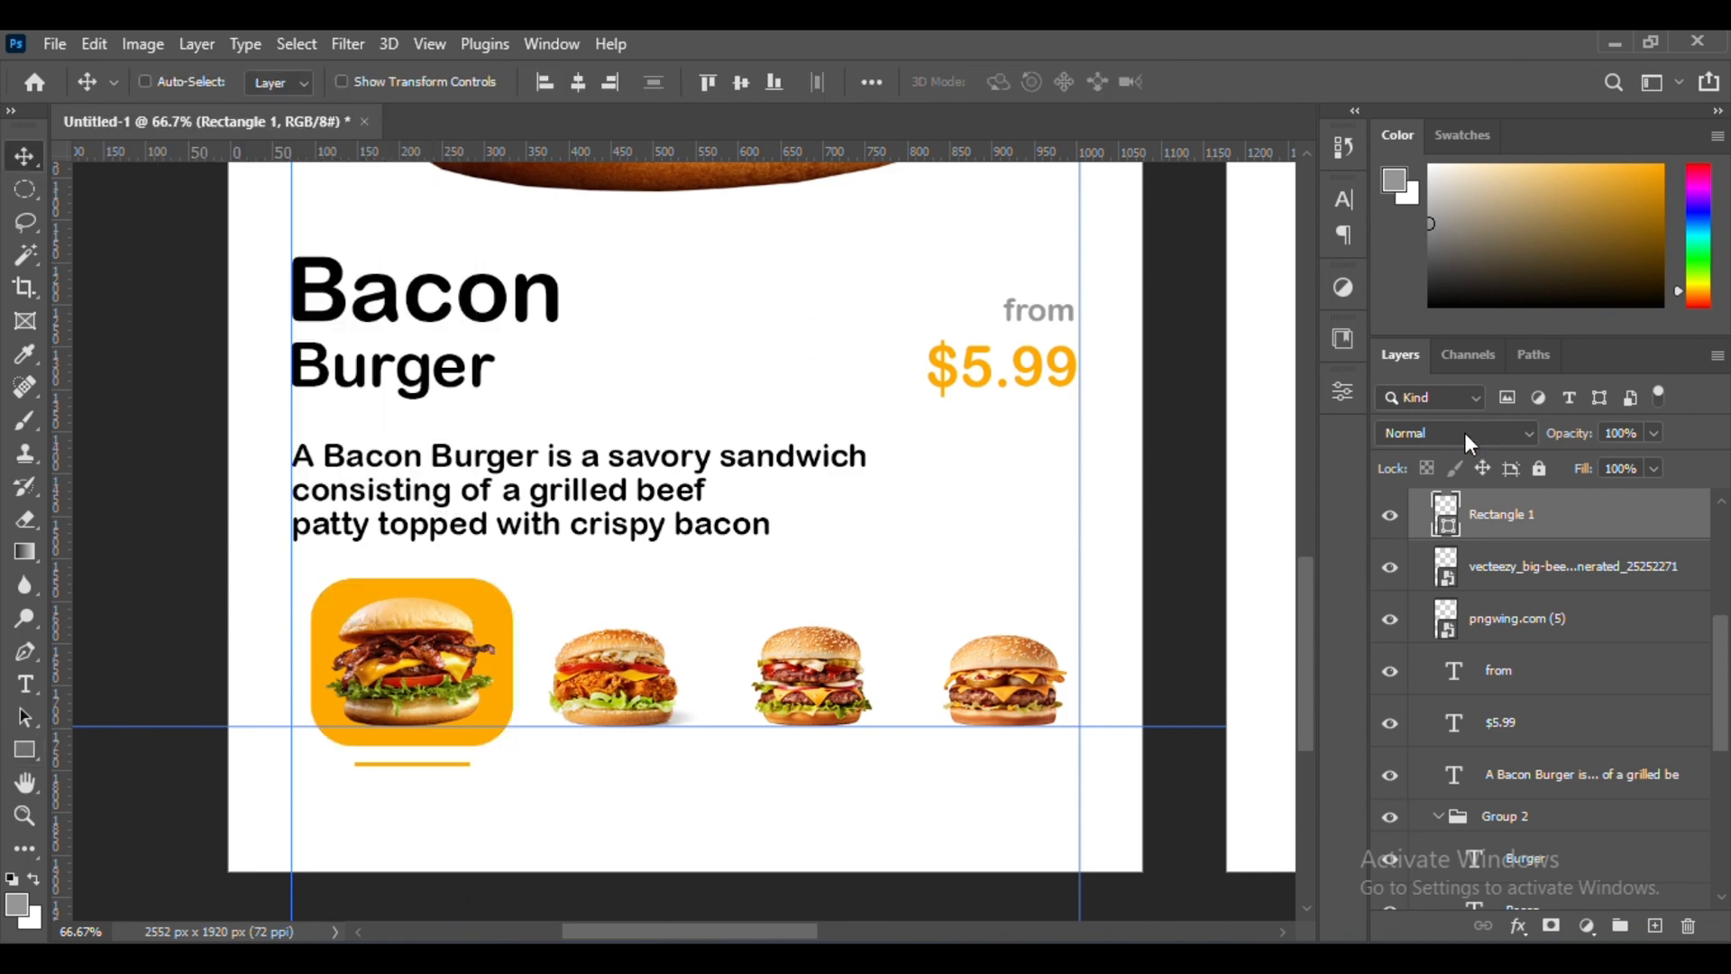
left_click(1466, 442)
key("Escape")
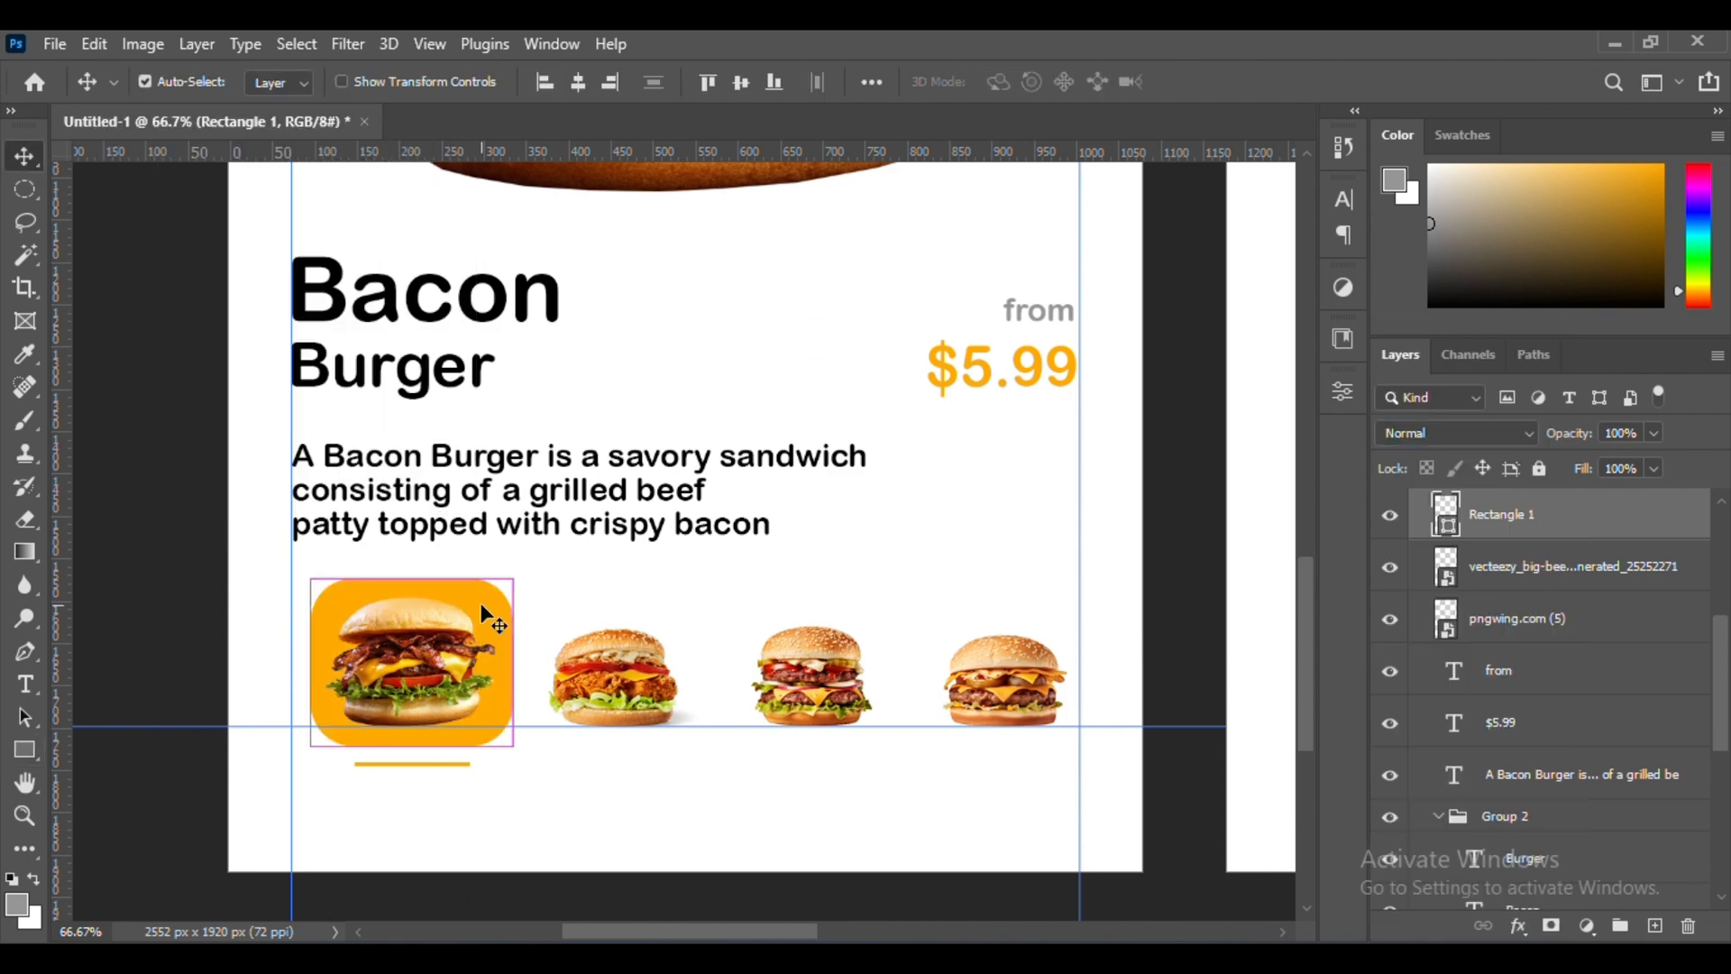
Change the fill of the rounded rectangle behind the Bacon Burger thumbnail to a pale orange tint
left_click(24, 750)
left_click(287, 81)
left_click(442, 131)
left_click_drag(1177, 505, 1164, 417)
left_click(1629, 471)
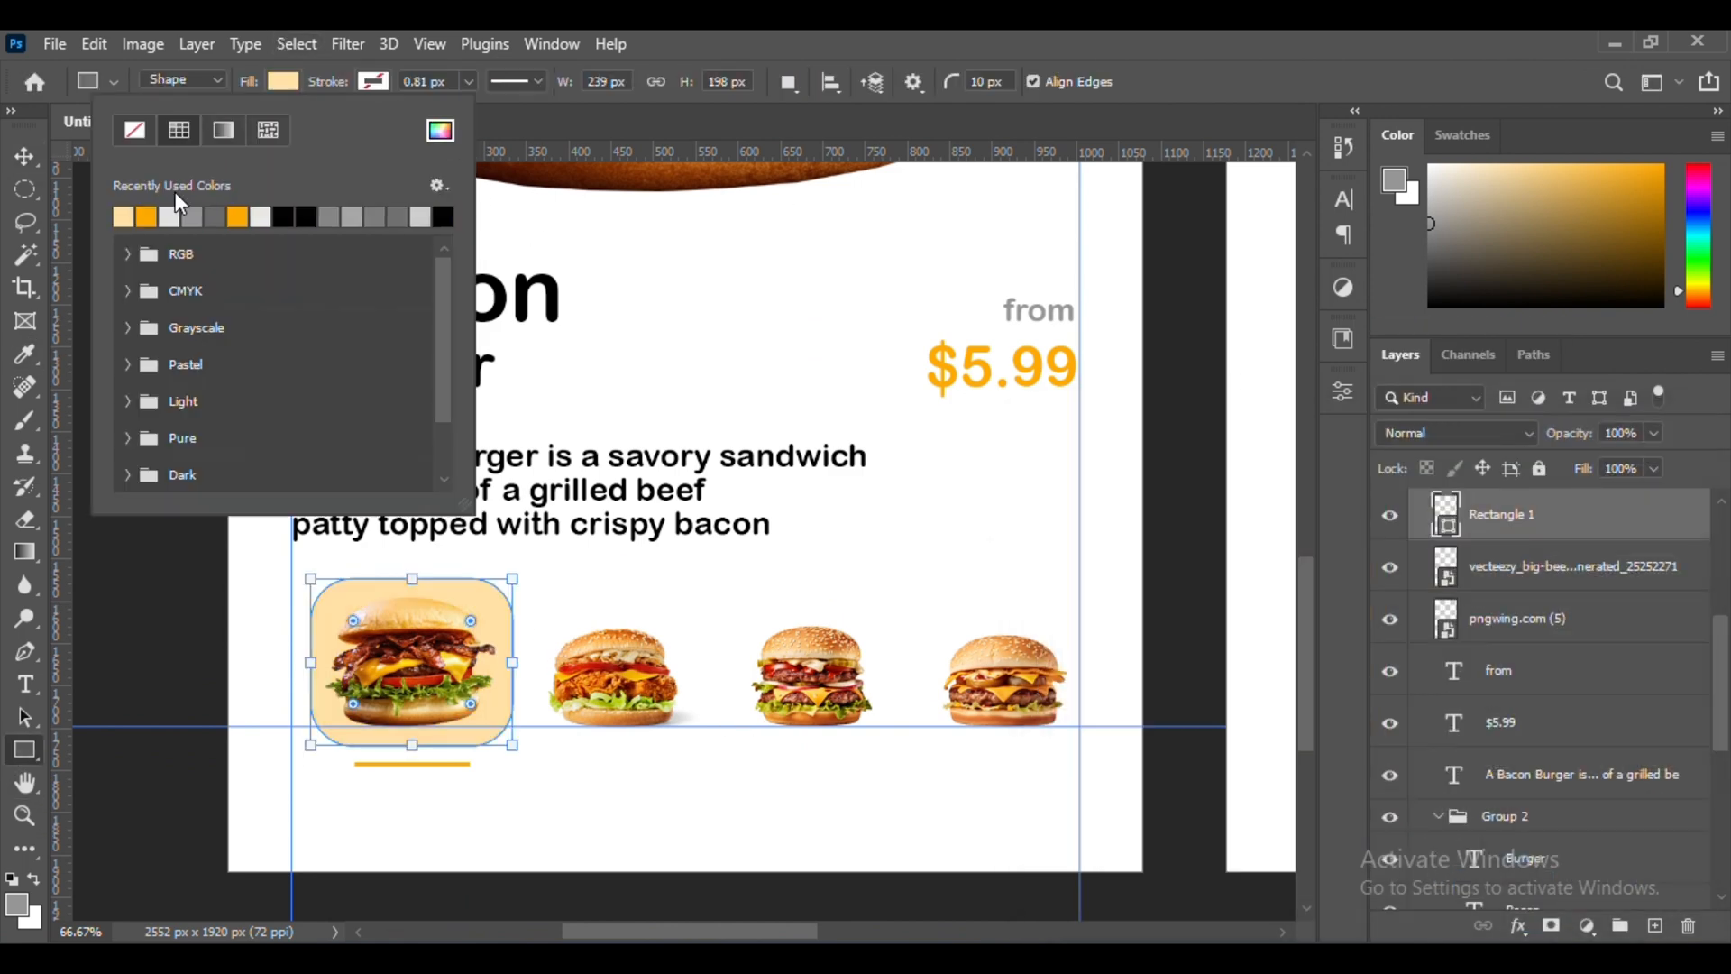
left_click(24, 157)
key("ctrl+minus")
key("ctrl+minus")
key("ctrl+minus")
scroll(823, 507, "right", 5)
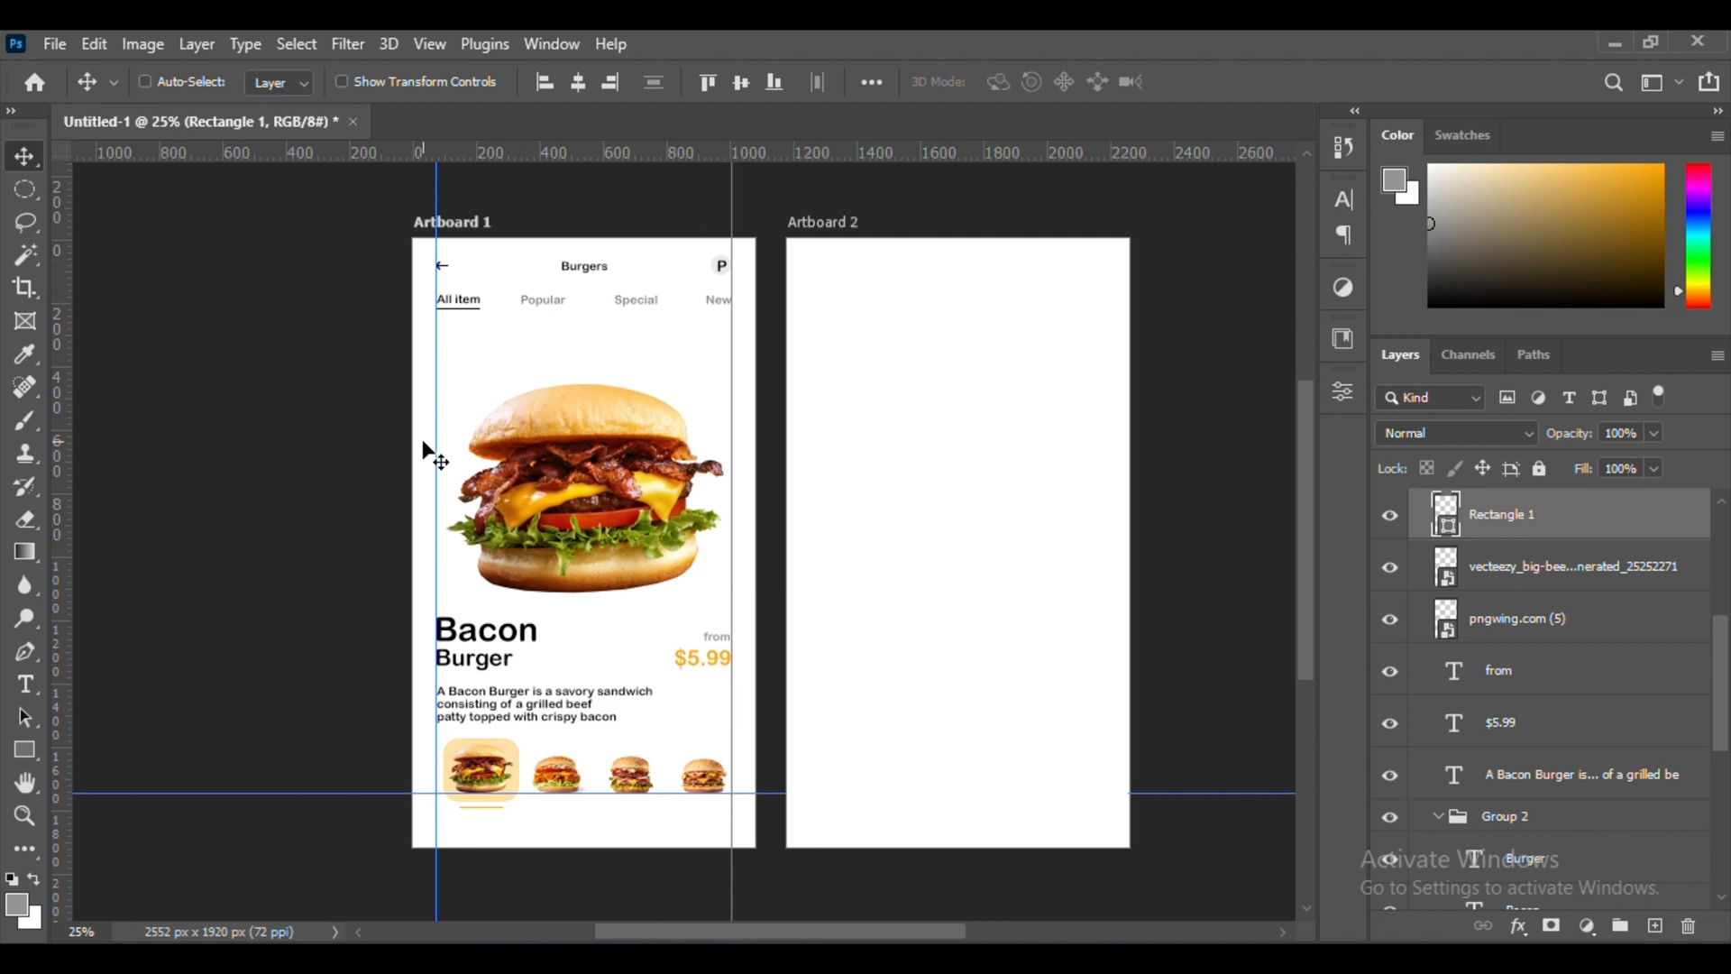
scroll(450, 505, "right", 2)
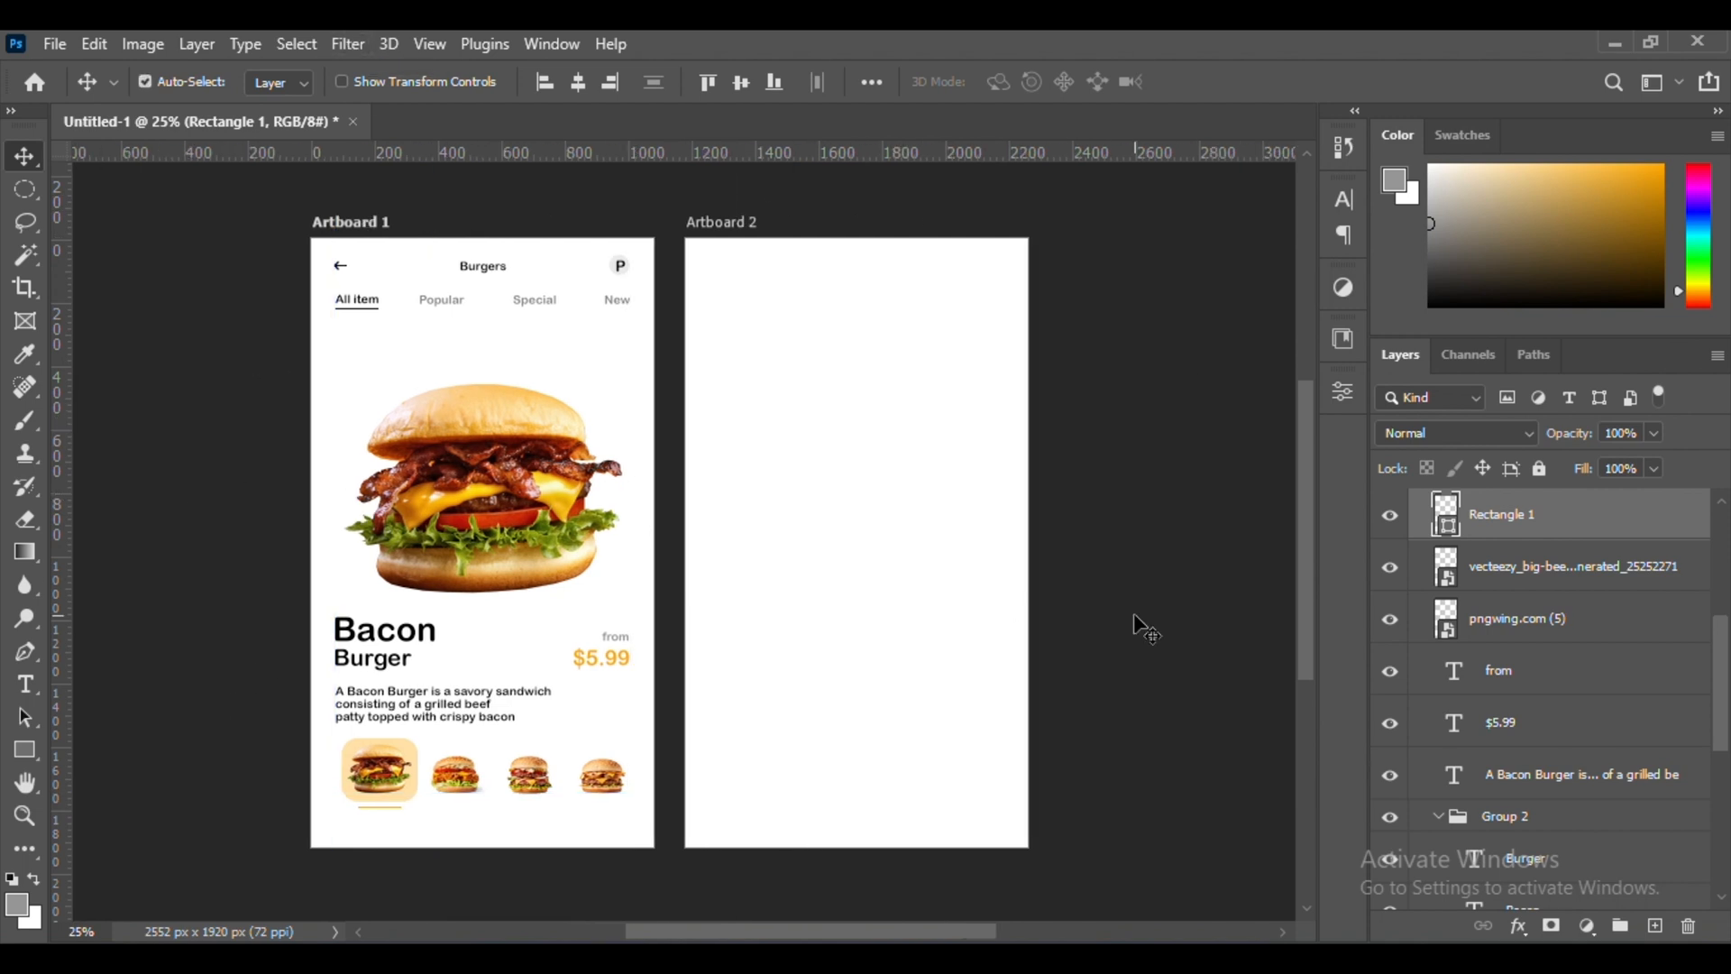
Draw a button rectangle about 223 by 94 px below the fourth burger thumbnail
key("ctrl+plus")
key("ctrl+plus")
scroll(684, 631, "down", 5)
left_click(24, 749)
left_click_drag(725, 555, 728, 565)
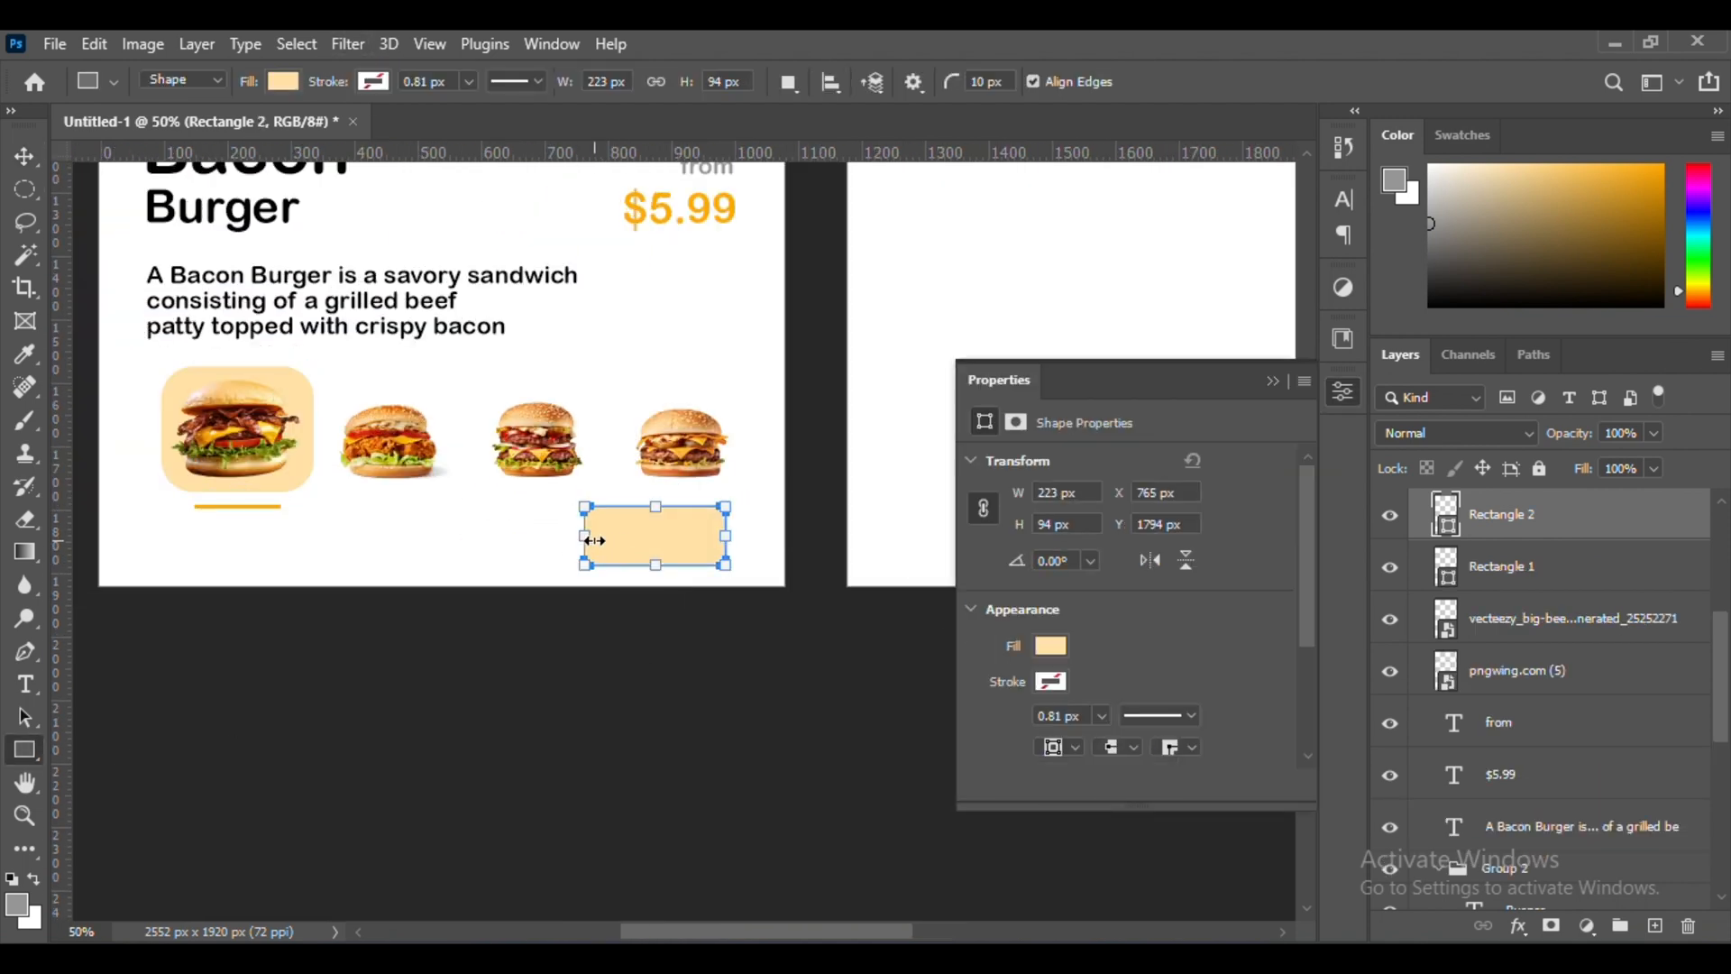
Fill the button rectangle with bright orange and widen it to 235 px
left_click(1051, 646)
left_click(1003, 646)
left_click(1274, 386)
left_click(1274, 382)
key("ctrl+plus")
key("ctrl+plus")
scroll(815, 512, "left", 1)
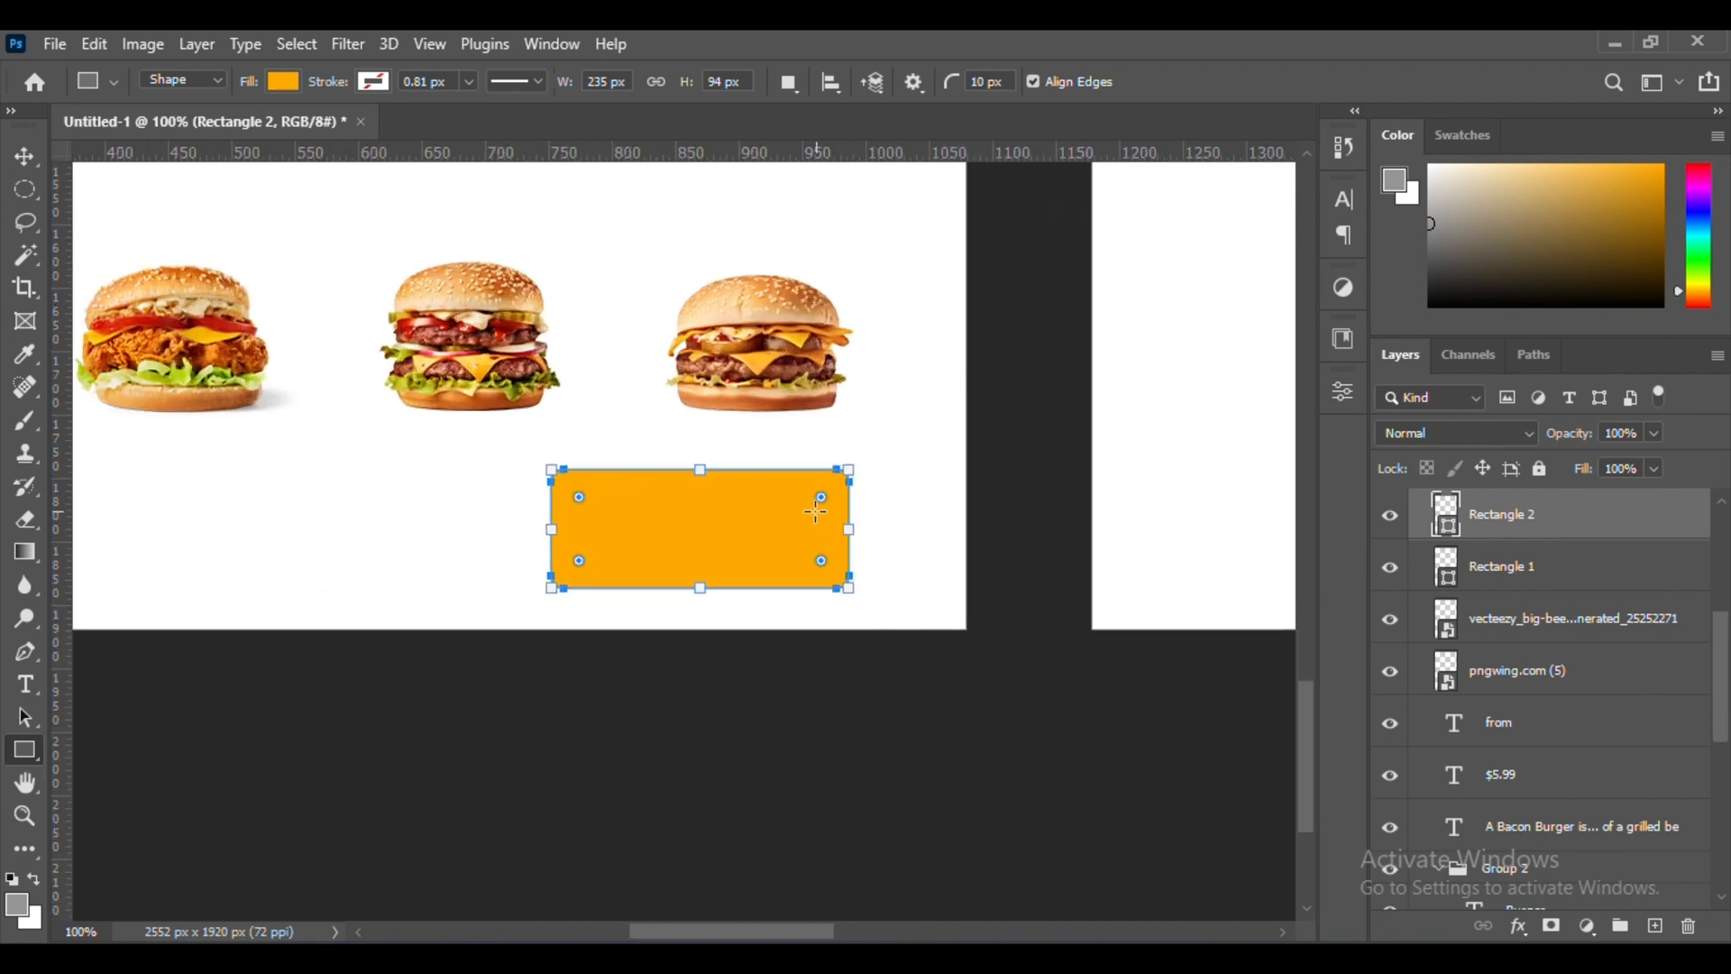
Round every corner of the orange button except the upper-left one and align the button with the right margin
left_click(24, 156)
key("ctrl+minus")
key("ctrl+minus")
scroll(613, 568, "up", 1)
left_click_drag(665, 677, 677, 678)
scroll(731, 613, "up", 5)
scroll(731, 613, "down", 6)
Add the white text "Add To Cart" in Arial Rounded MT Bold near the orange button
left_click(24, 684)
left_click(427, 637)
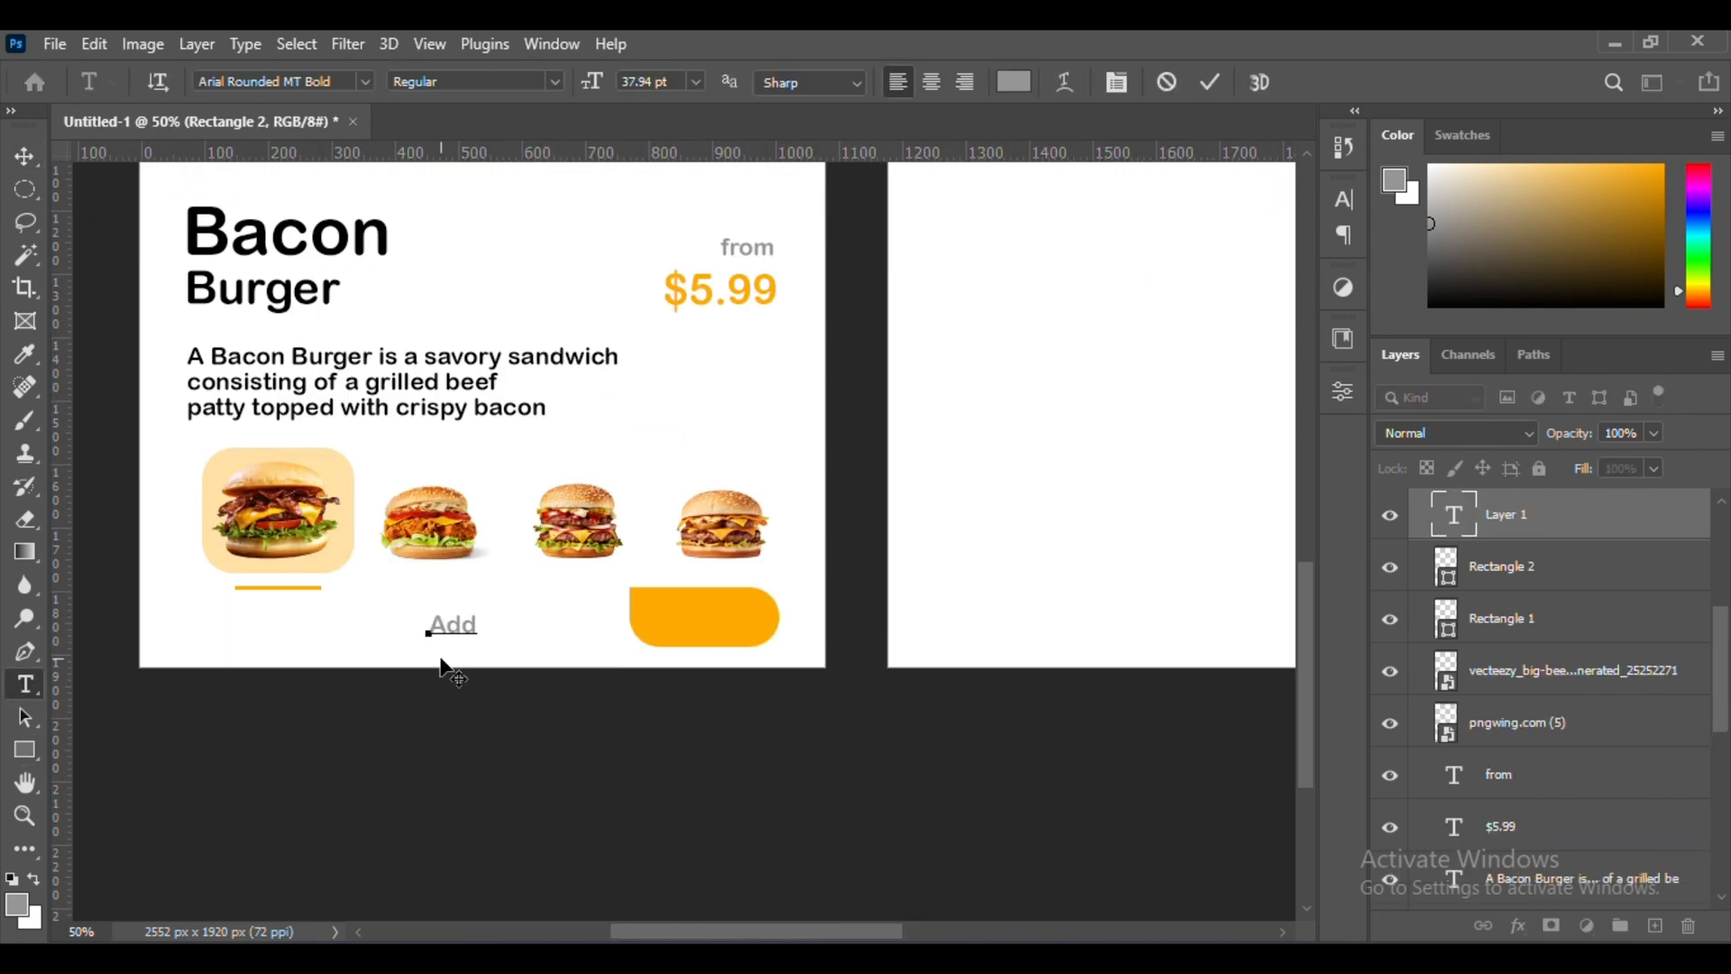
left_click(1210, 83)
key("v")
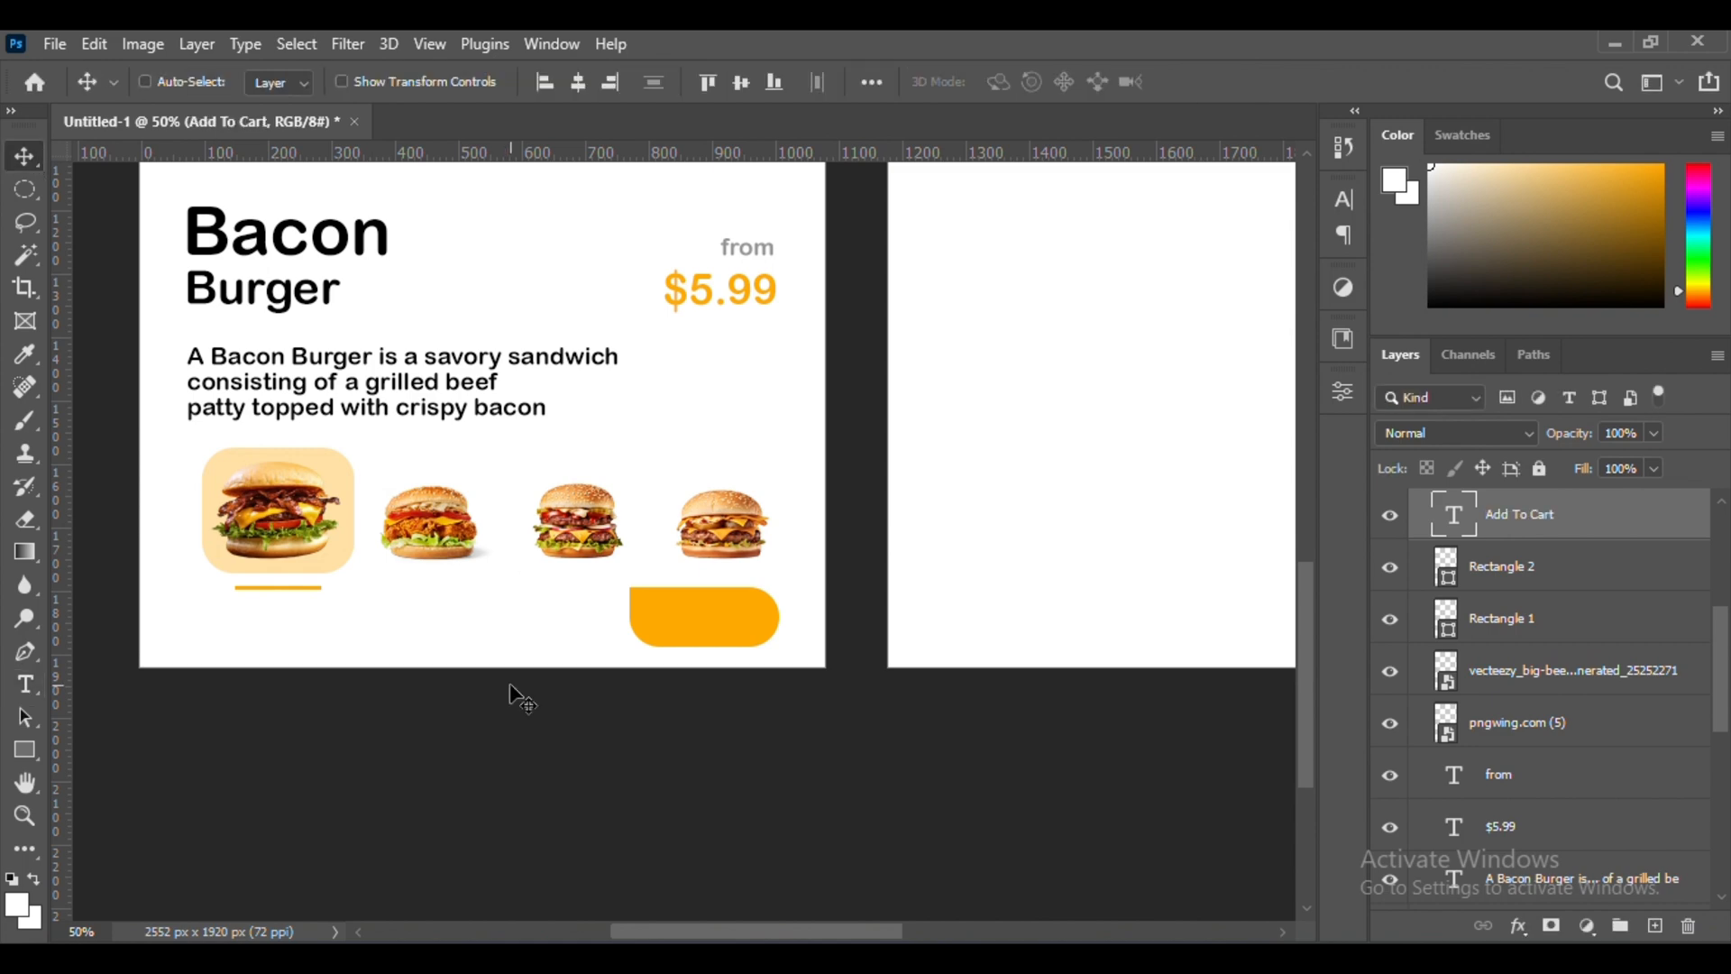
Scale down the "Add To Cart" text slightly and centre it on the orange button
key("ctrl+plus")
key("ctrl+plus")
key("ctrl+plus")
scroll(713, 676, "right", 3)
key("ctrl+plus")
scroll(712, 676, "down", 6)
key("ctrl+t")
key("ctrl+minus")
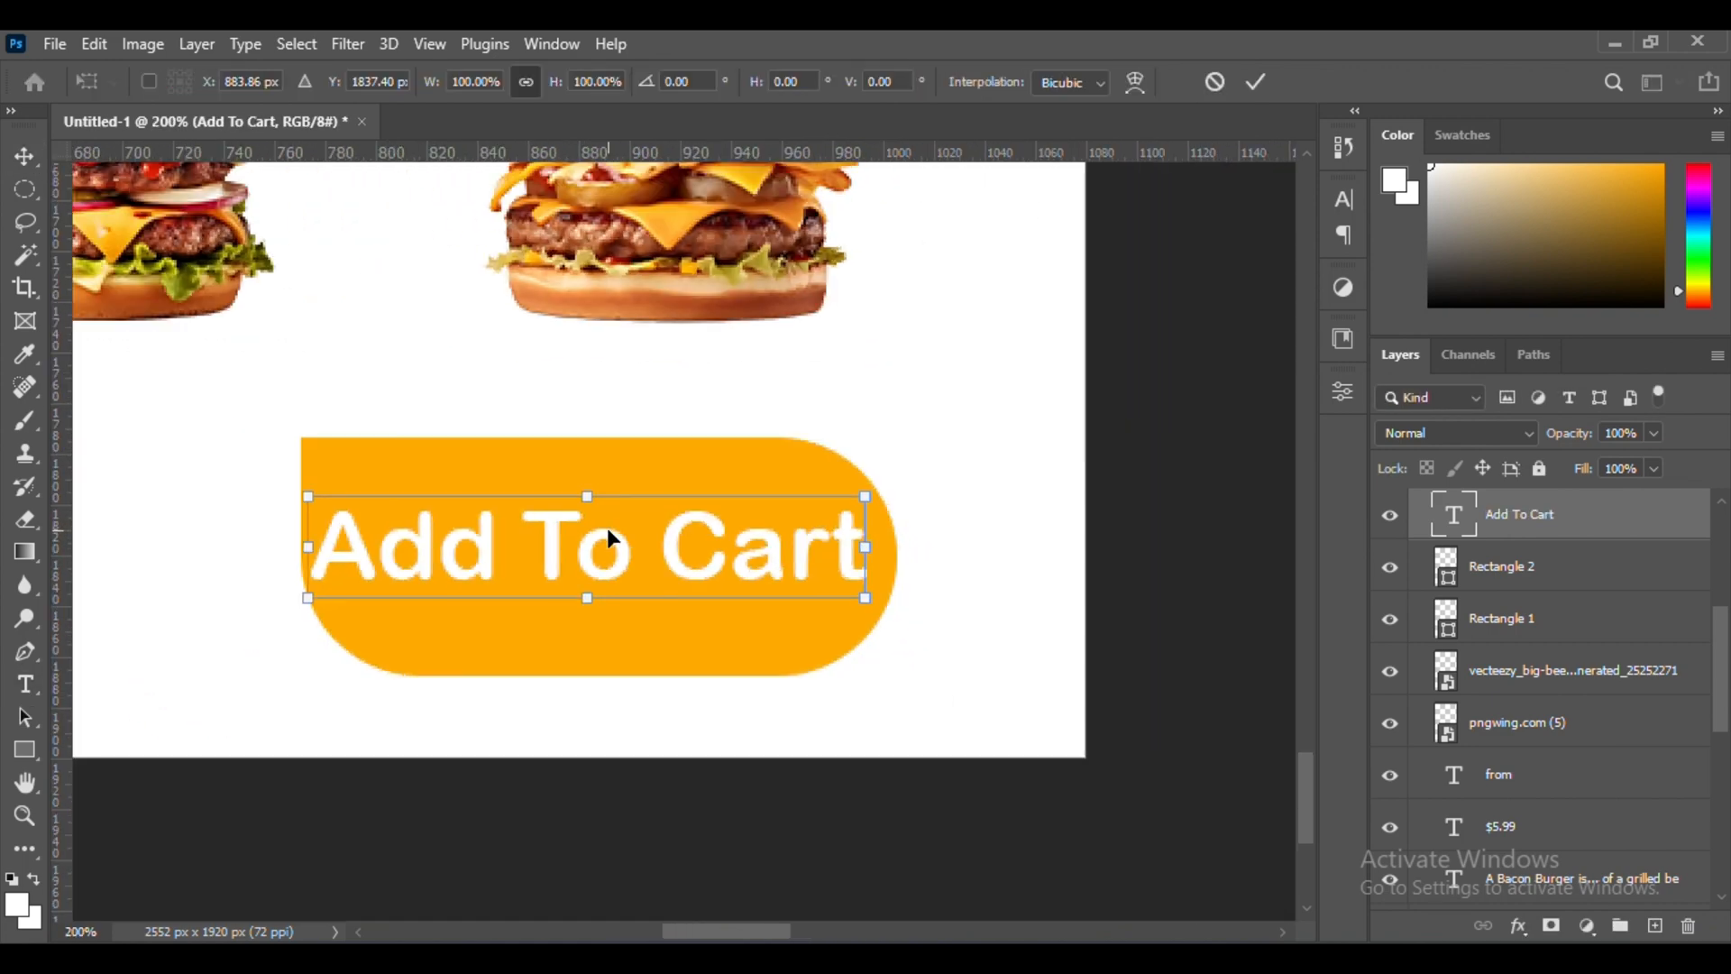
left_click_drag(866, 495, 823, 503)
left_click_drag(705, 534, 733, 539)
key("Return")
key("ctrl+minus")
key("ctrl+minus")
key("ctrl+minus")
key("ctrl+minus")
key("ctrl+minus")
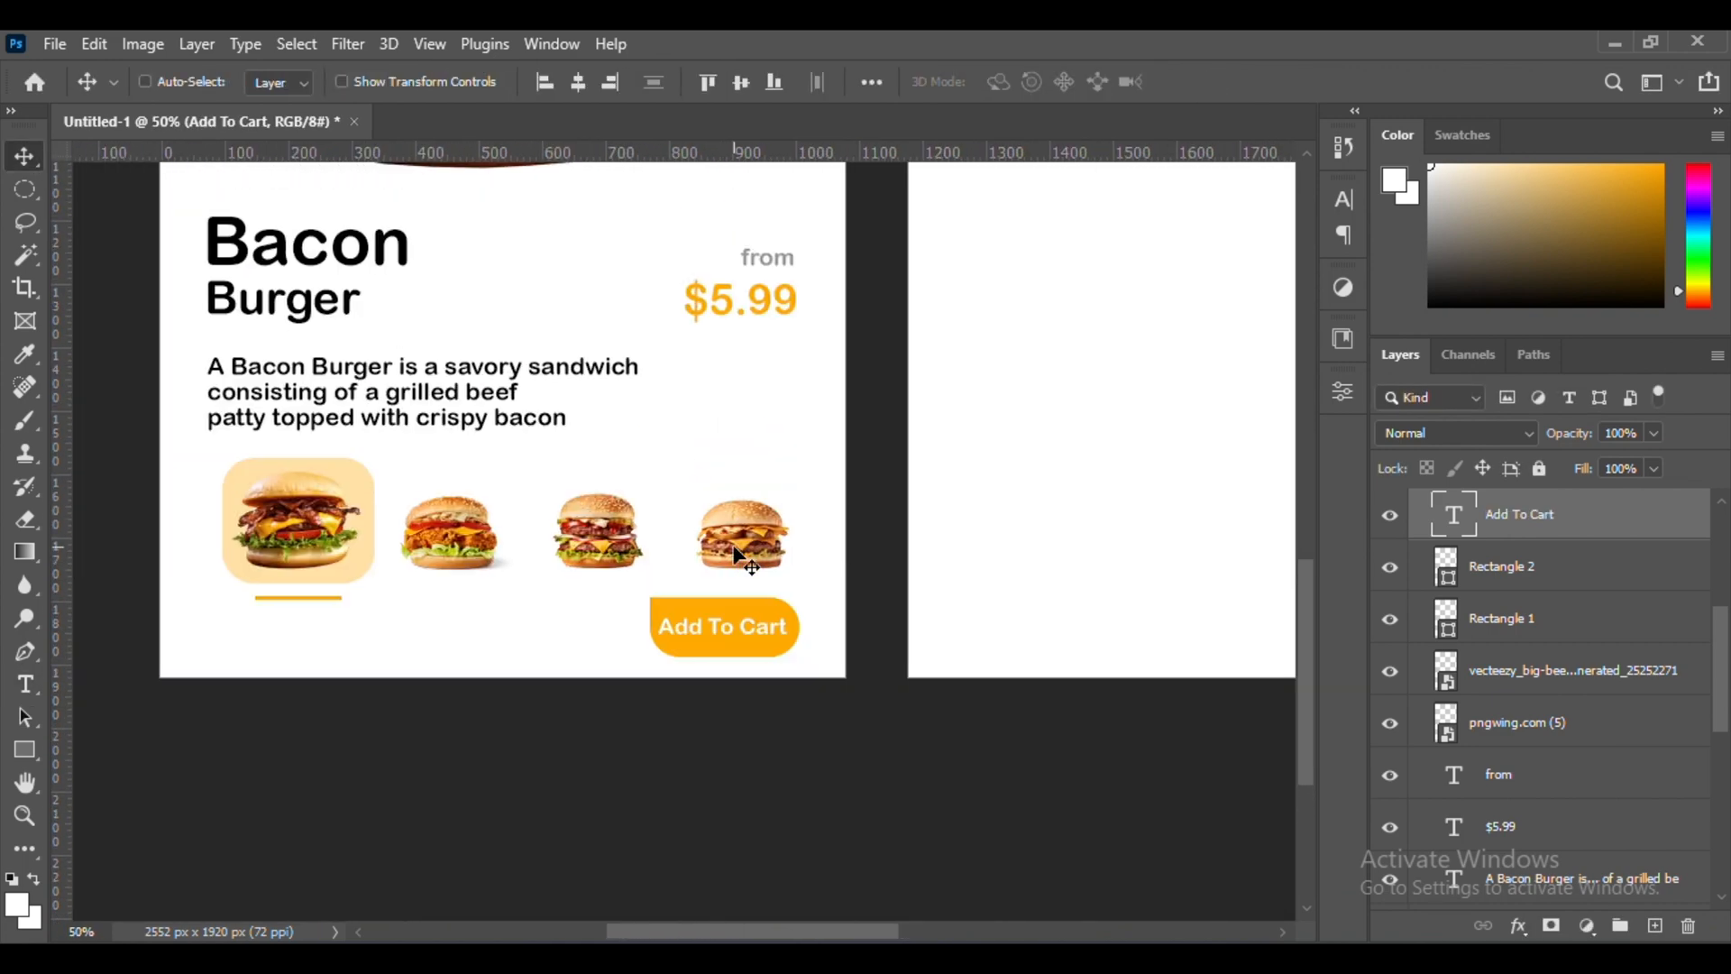
Create a new empty layer and place it beneath the large Bacon Burger image in Artboard 1
scroll(735, 547, "up", 3)
scroll(1611, 701, "down", 8)
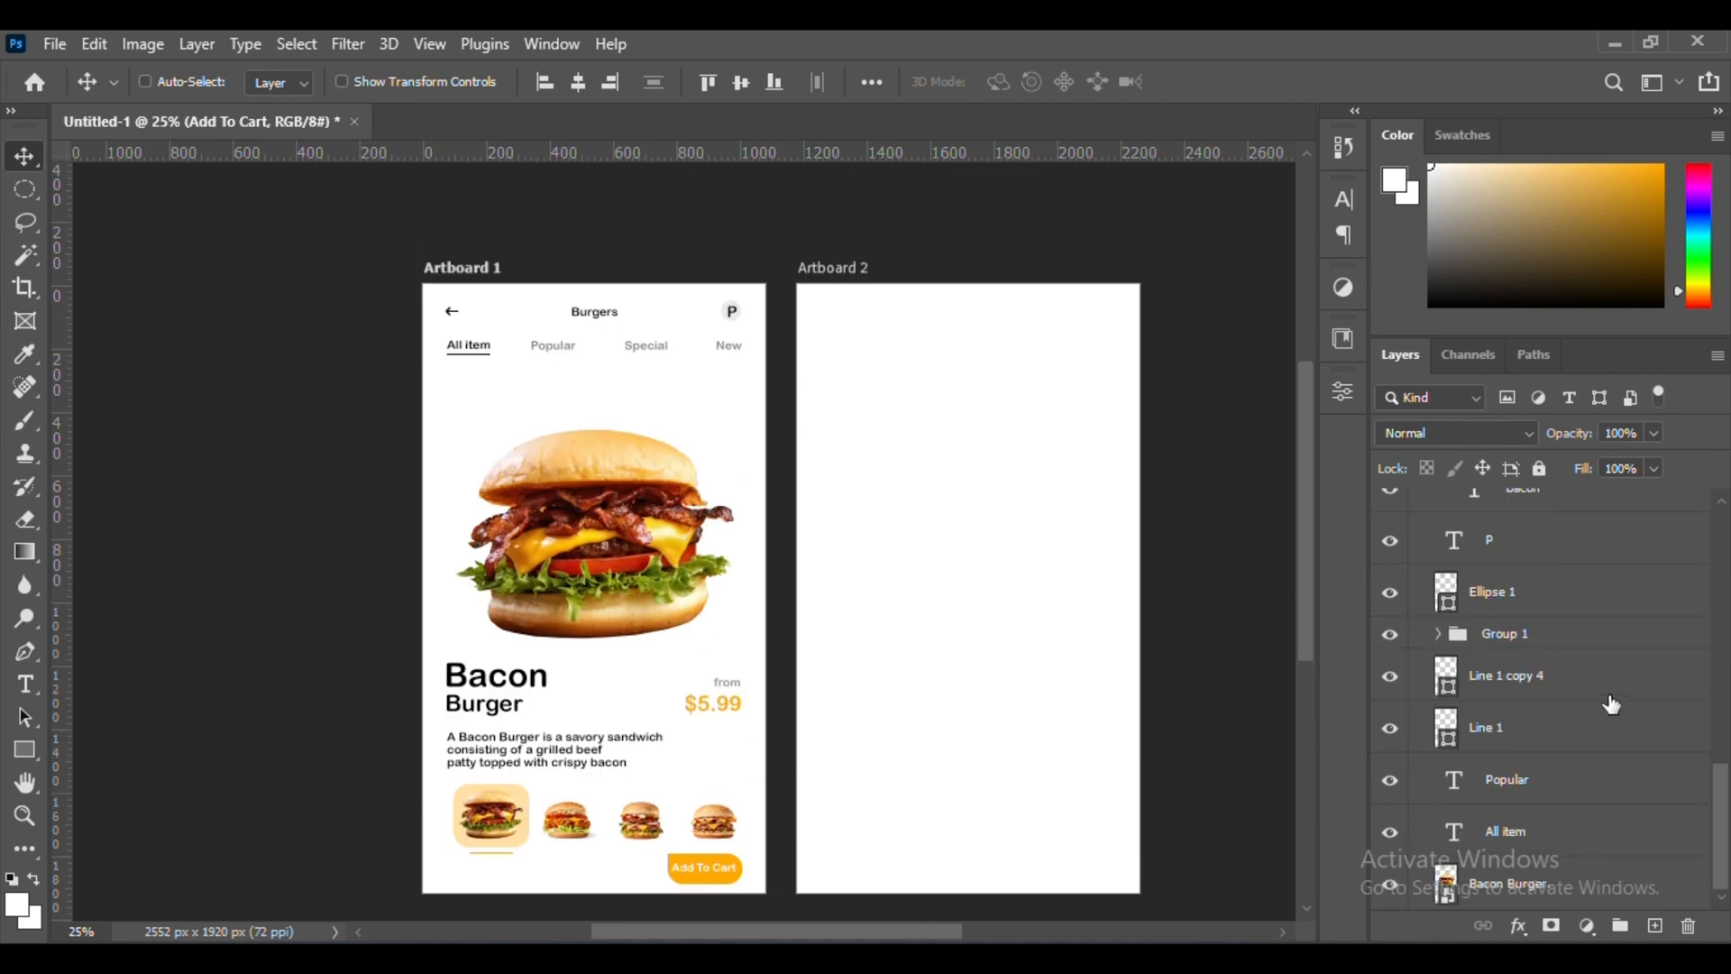
left_click(1612, 884)
left_click(1655, 927)
scroll(1625, 875, "down", 2)
left_click_drag(1625, 885, 1626, 809)
left_click(1609, 883)
Outline a teardrop above the large burger with the Pen tool, convert it to a selection and fill it with orange
key("p")
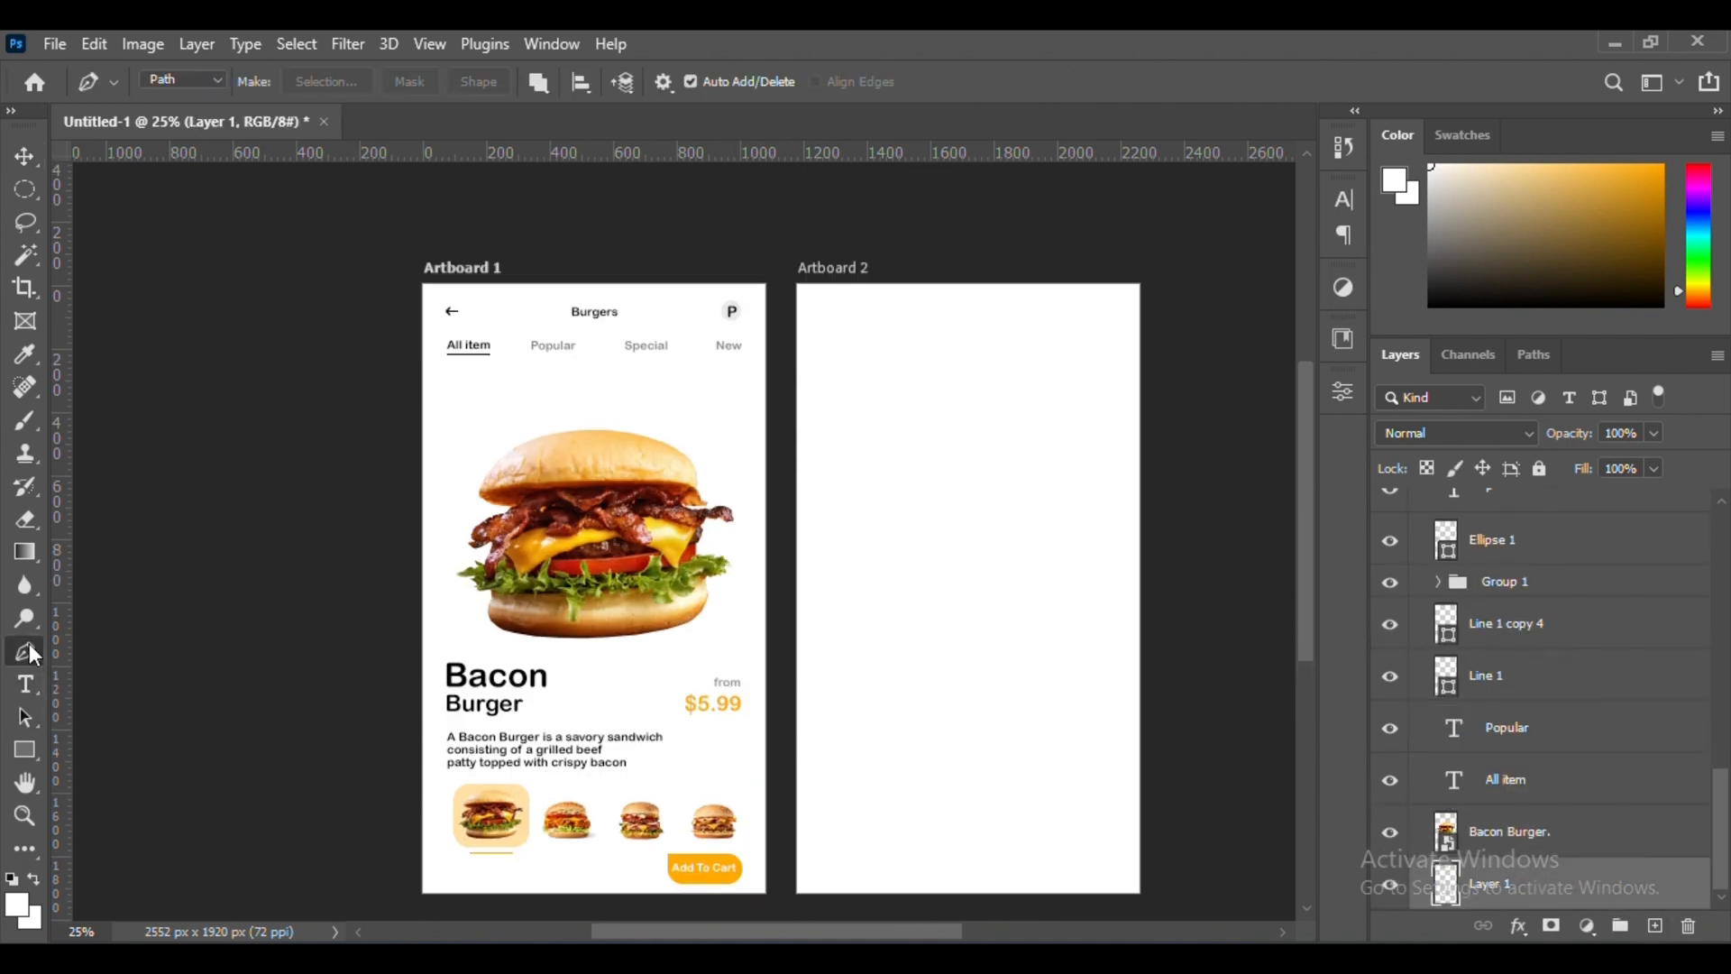
scroll(533, 690, "up", 2)
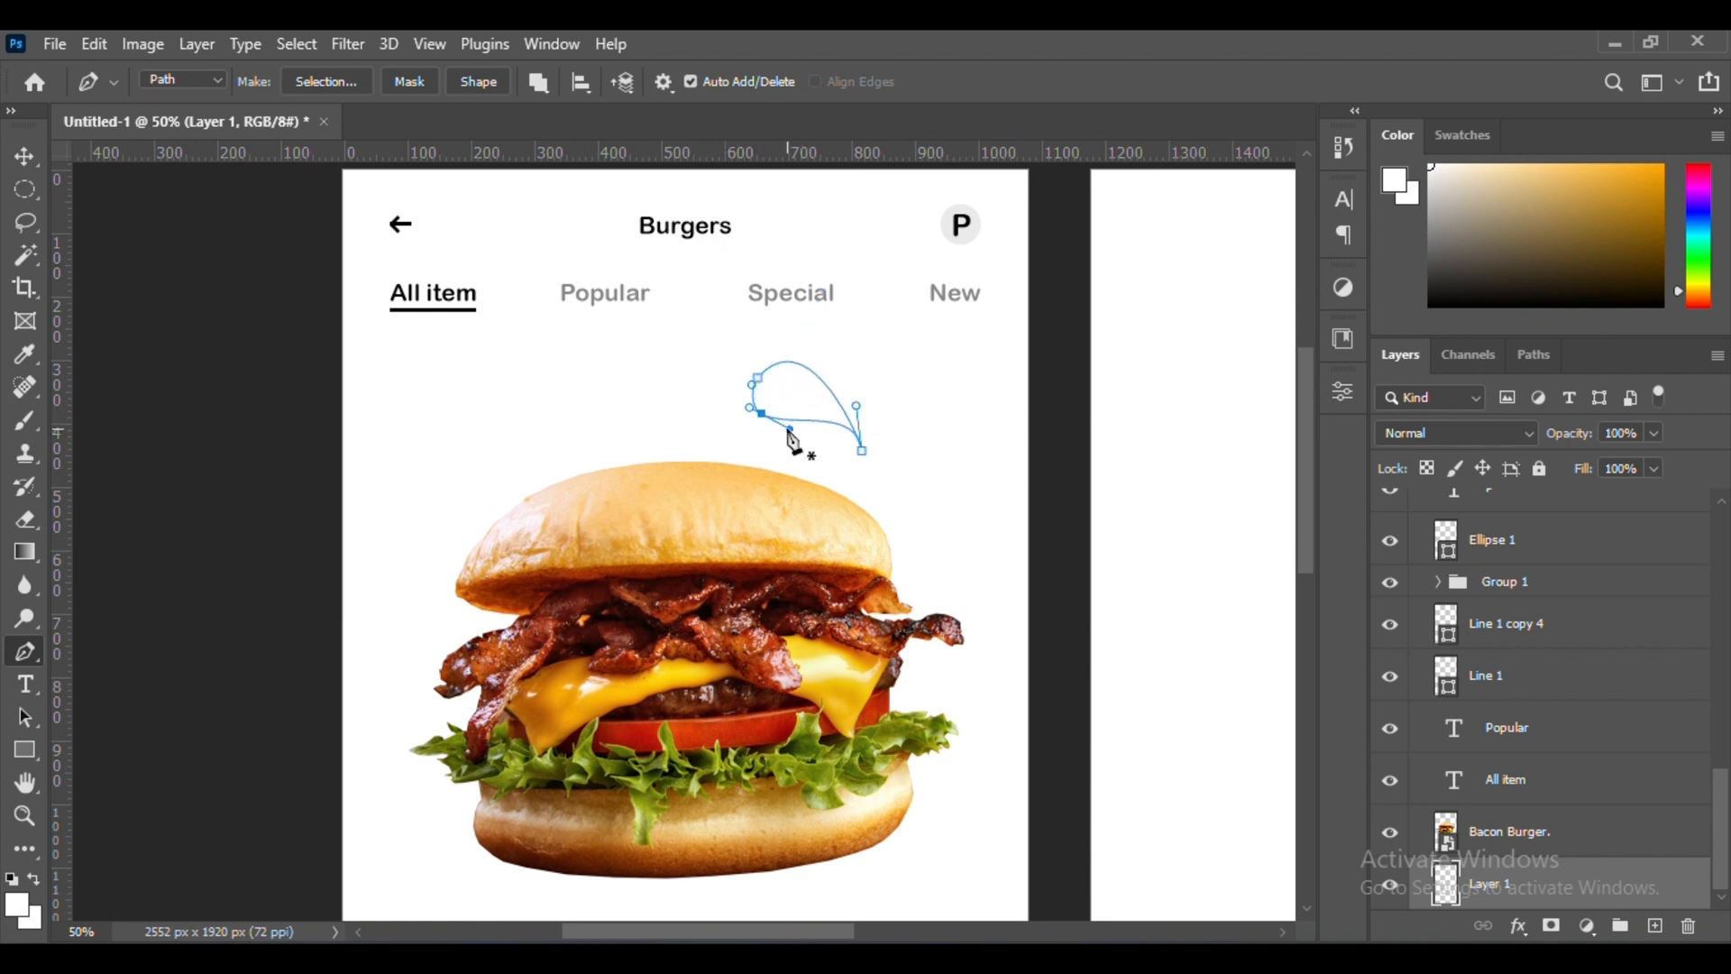
key("ctrl+Return")
scroll(792, 439, "right", 3)
left_click(26, 426)
left_click(595, 428)
left_click(25, 157)
key("ctrl+minus")
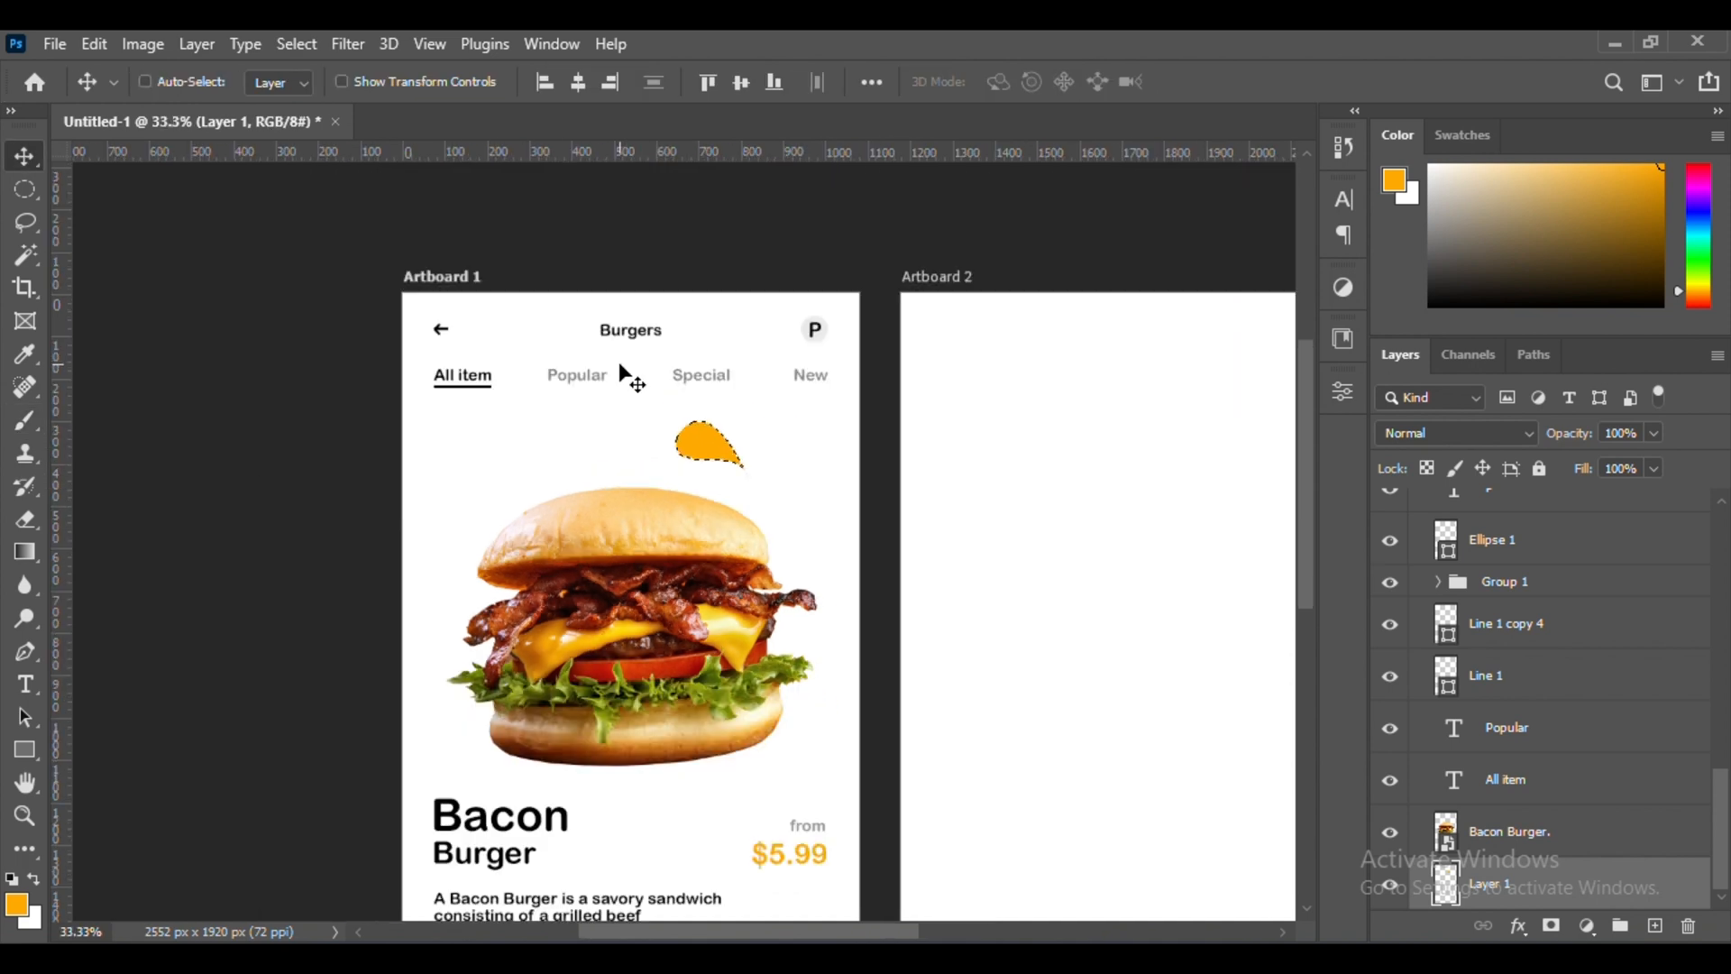
scroll(619, 360, "down", 3)
key("ctrl+d")
Outline a crescent along the large burger's left side with the Pen tool and fill it with orange on Layer 1
key("p")
left_click(507, 346)
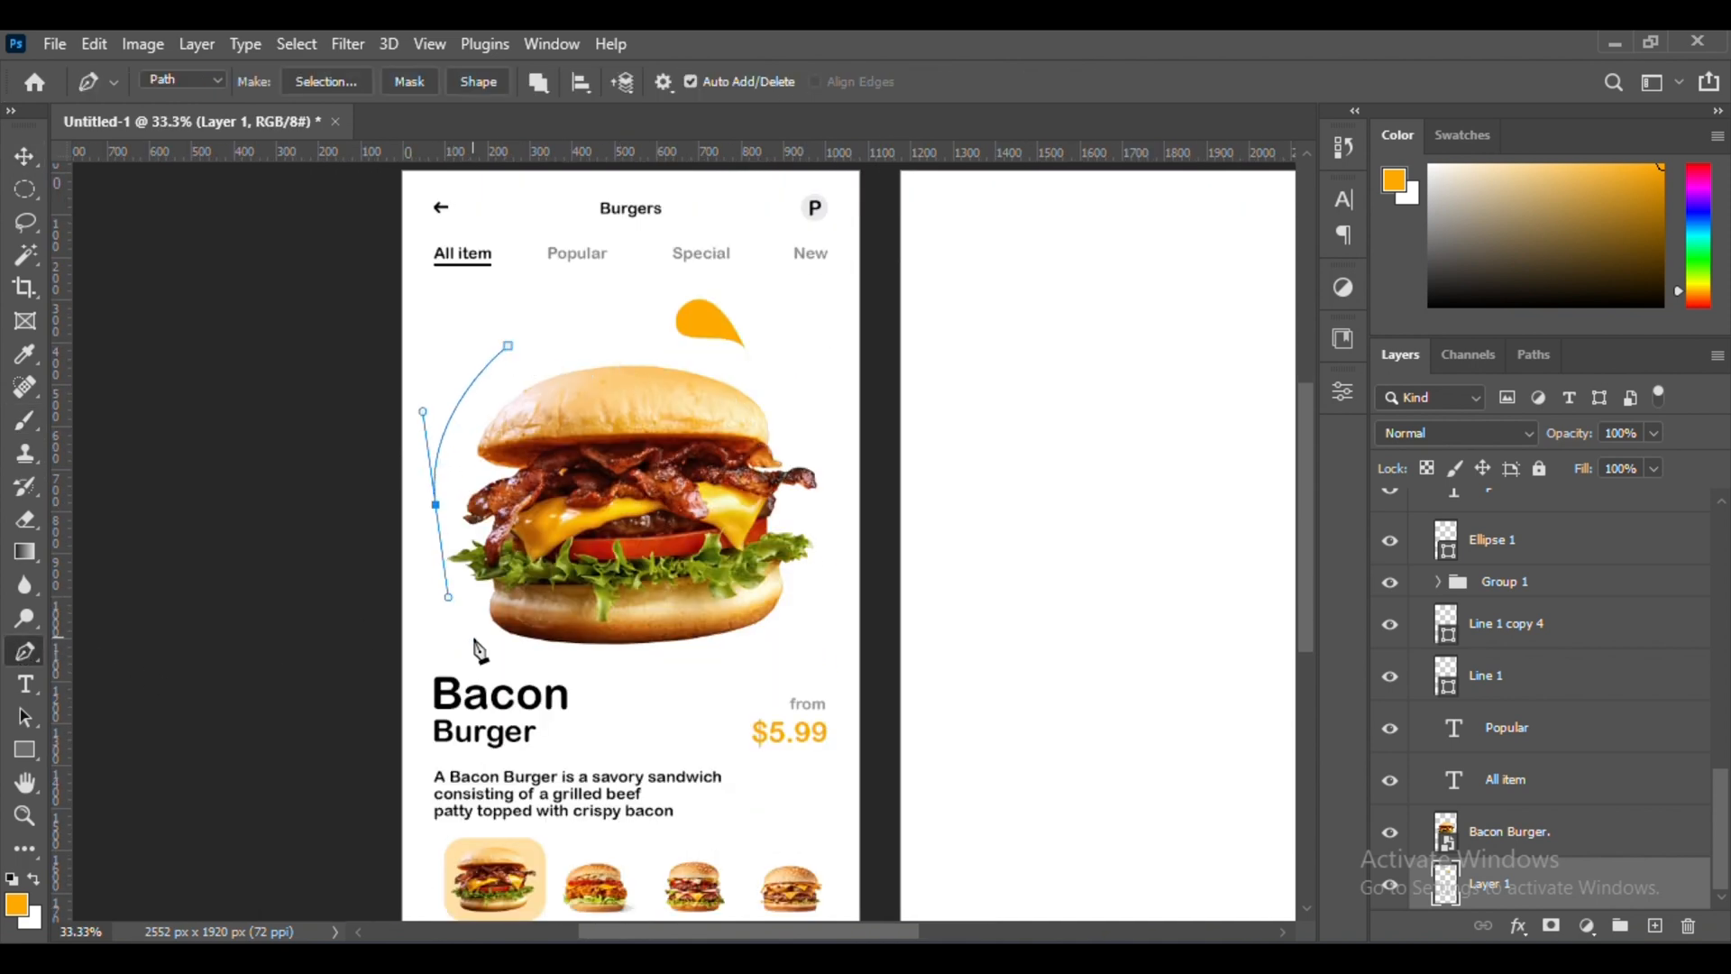
left_click_drag(507, 346, 502, 327)
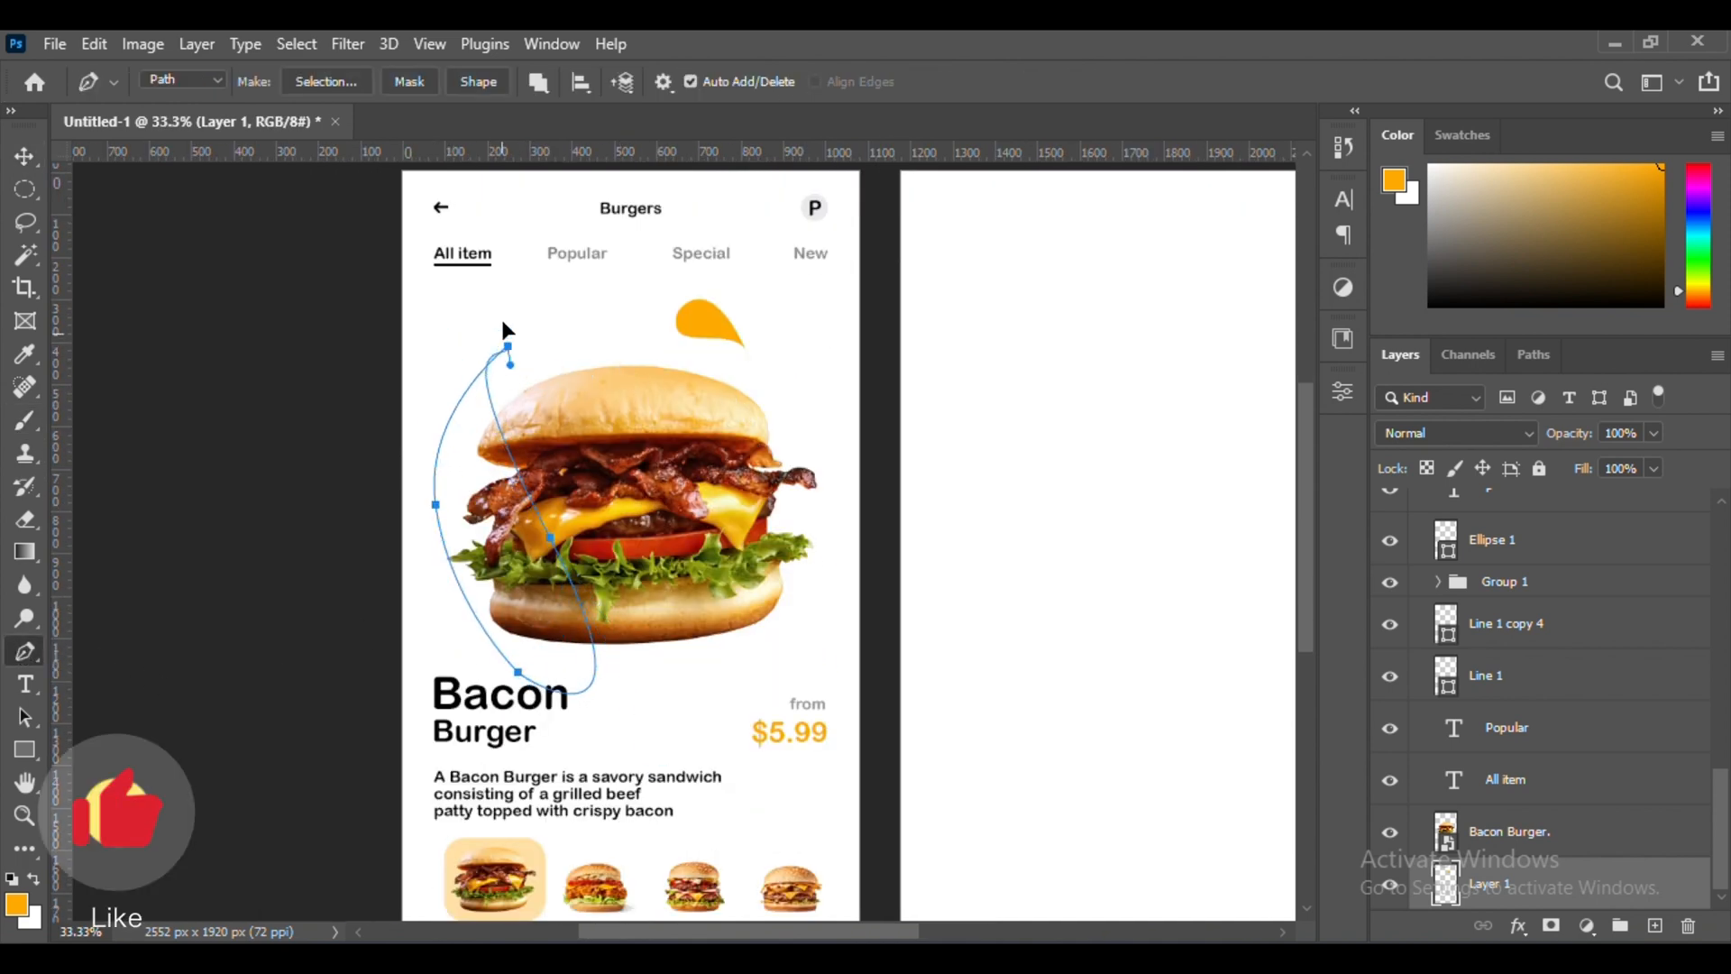
key("ctrl+minus")
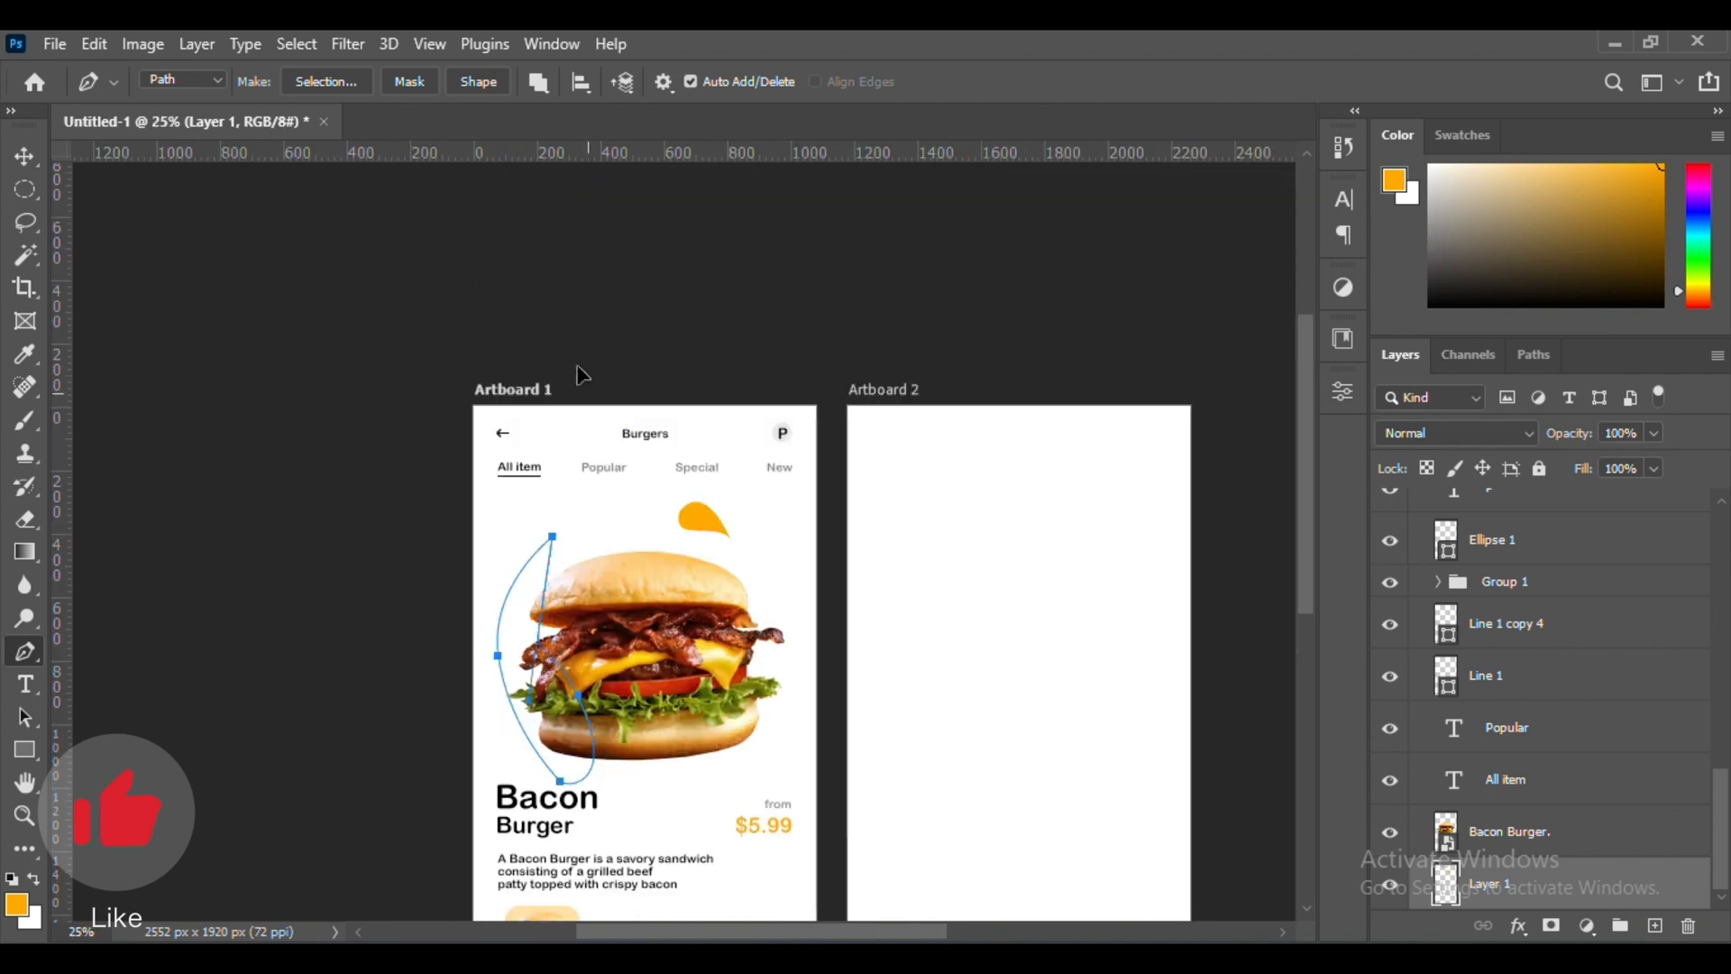
key("ctrl+plus")
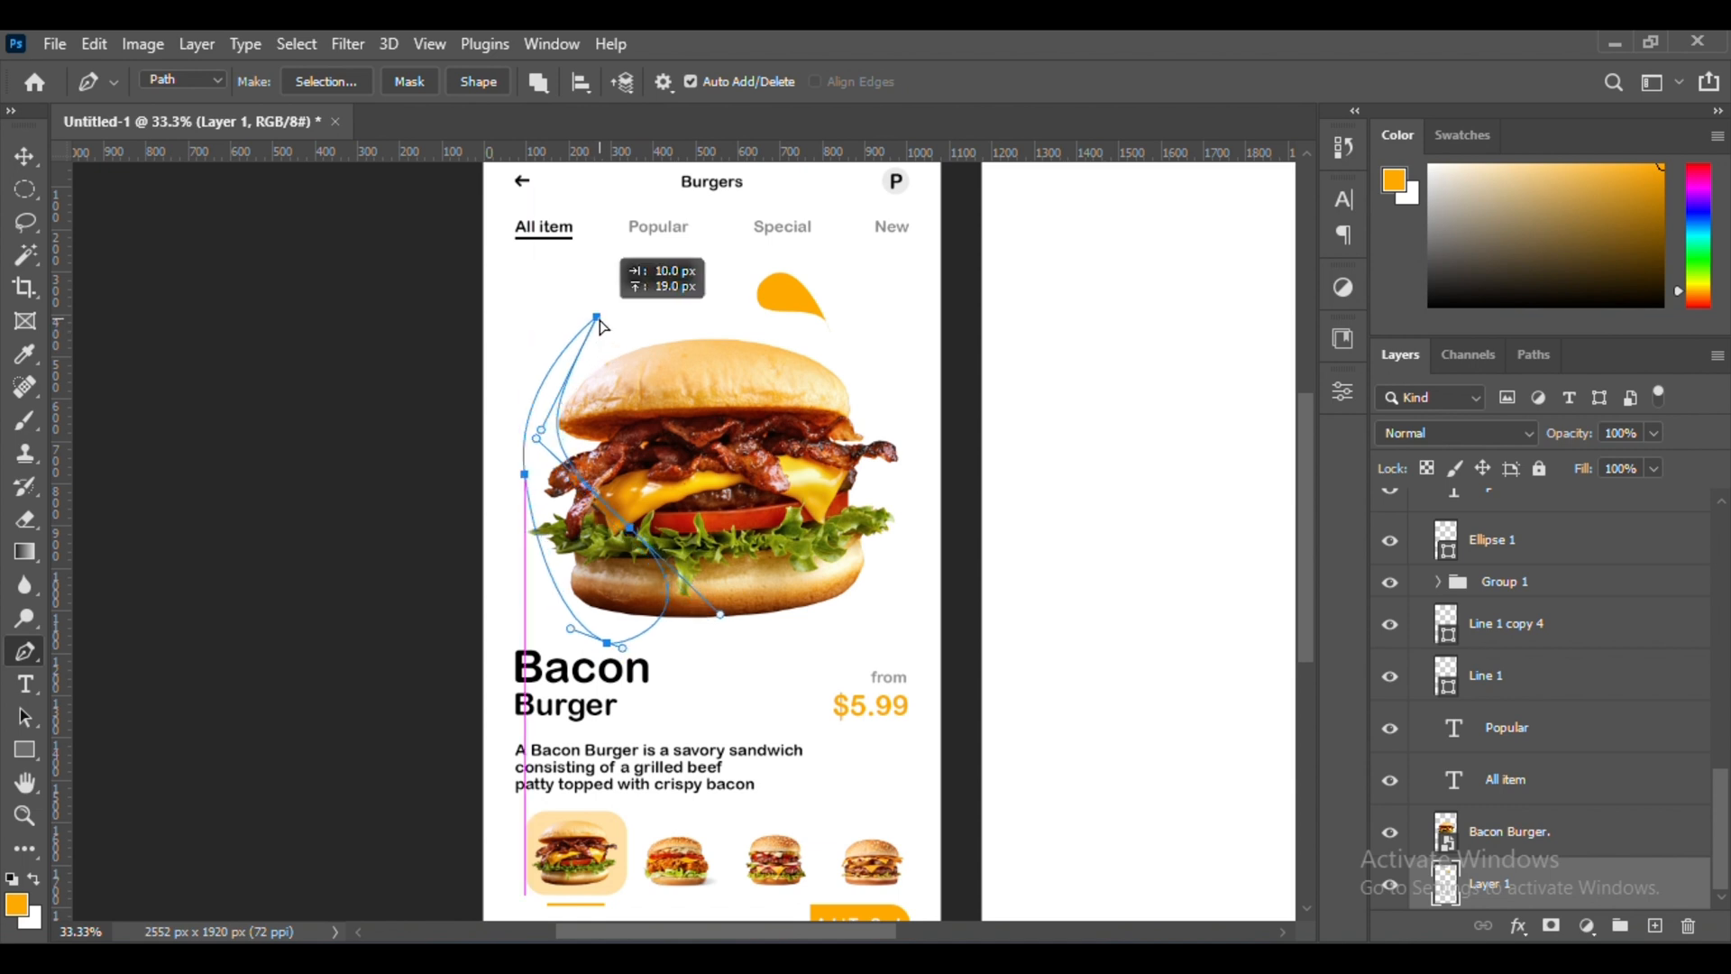
key("ctrl+Return")
scroll(580, 428, "right", 1)
left_click(29, 418)
left_click_drag(532, 394, 518, 604)
left_click(30, 162)
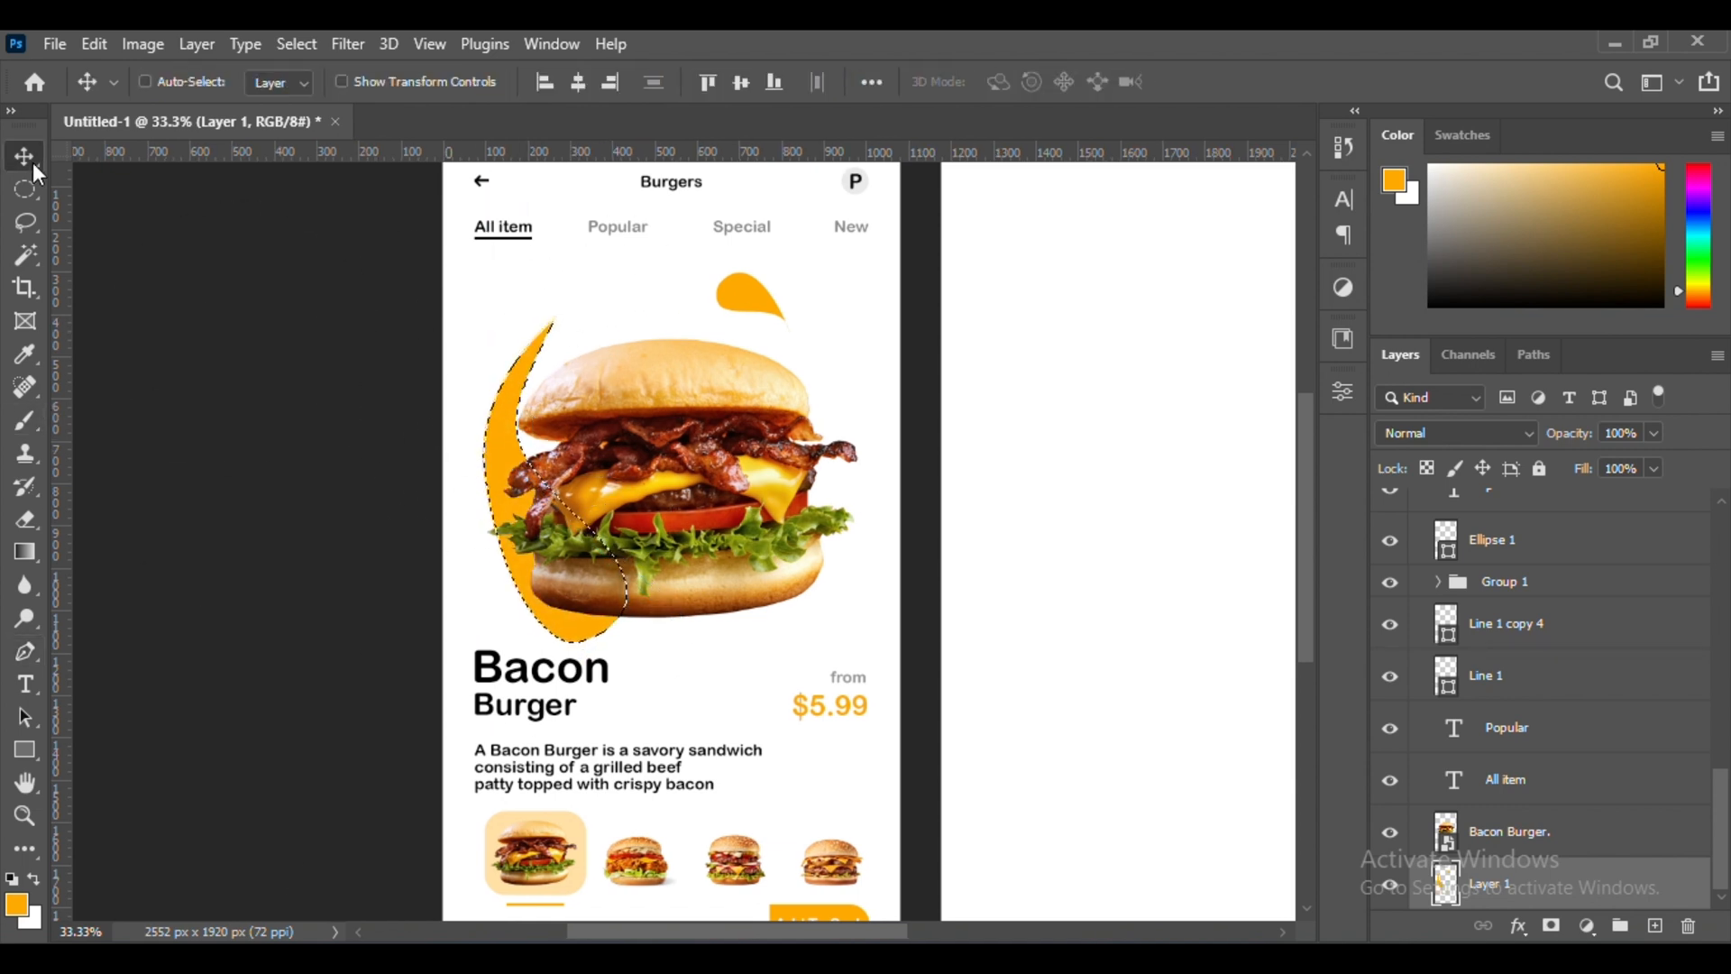
Outline a small curved blob between the product name and the price with the Pen tool and fill it with orange
left_click(26, 651)
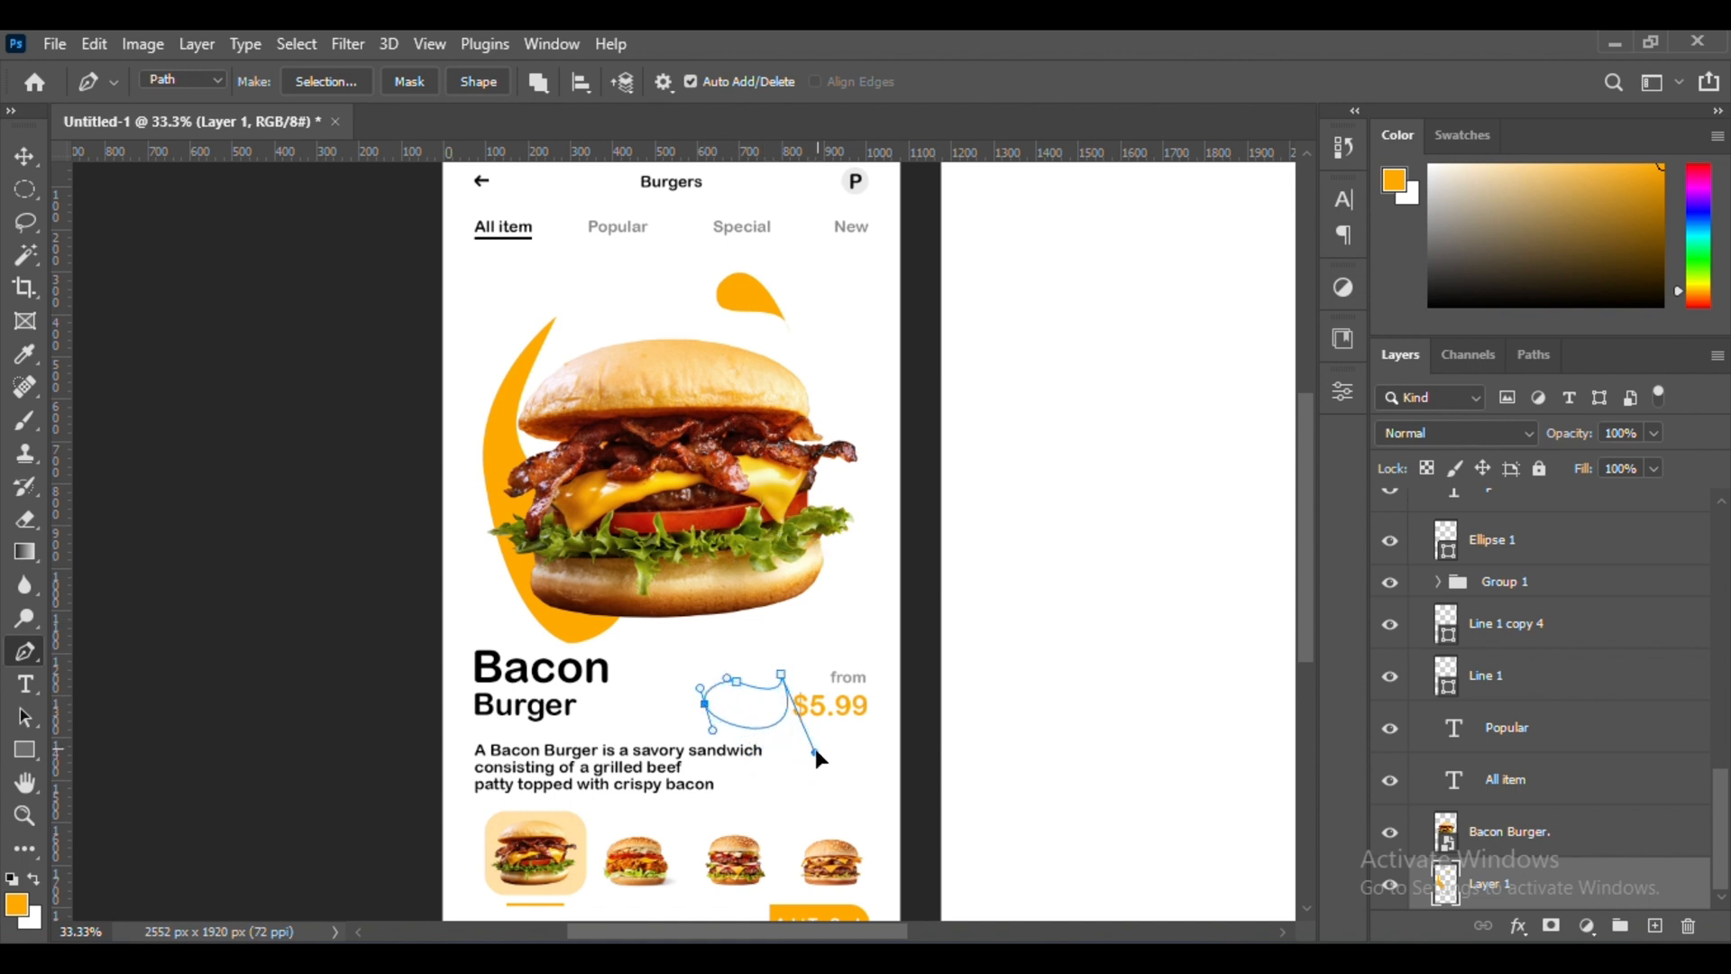
left_click(29, 419)
left_click_drag(748, 681, 815, 616)
left_click(26, 158)
Apply a Gaussian Blur with a 58.2 px radius to the orange shapes on Layer 1
key("ctrl+minus")
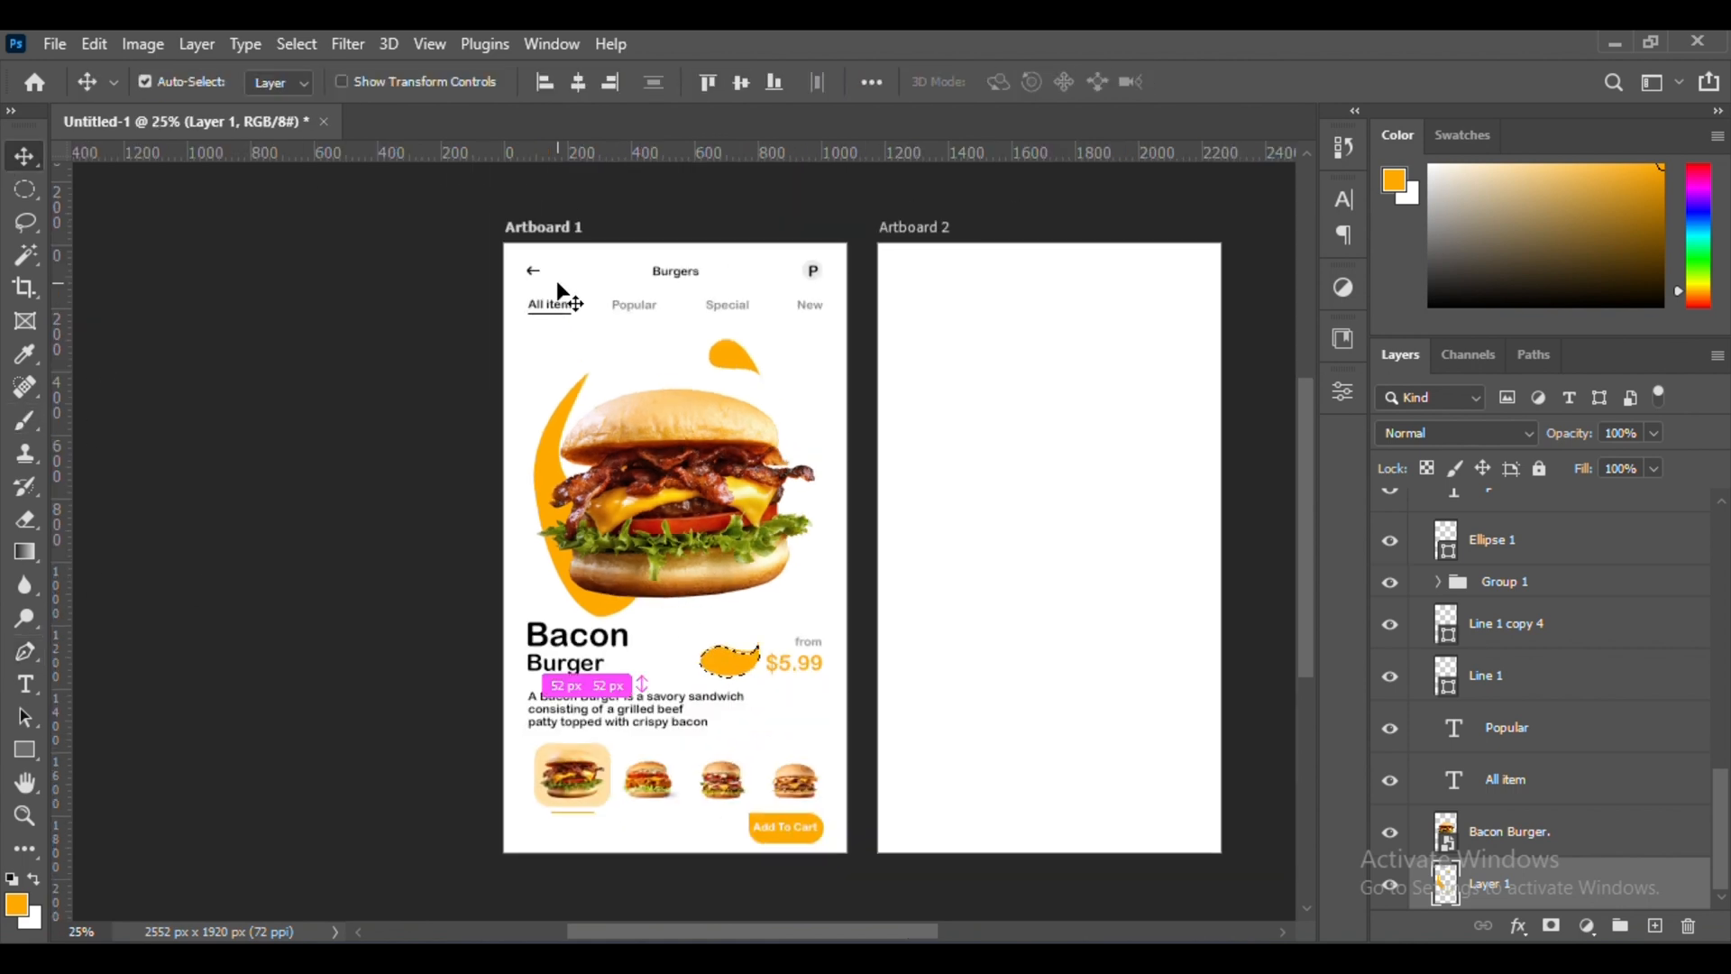
left_click(348, 44)
mouse_move(375, 364)
left_click(637, 468)
left_click_drag(1187, 624, 1246, 620)
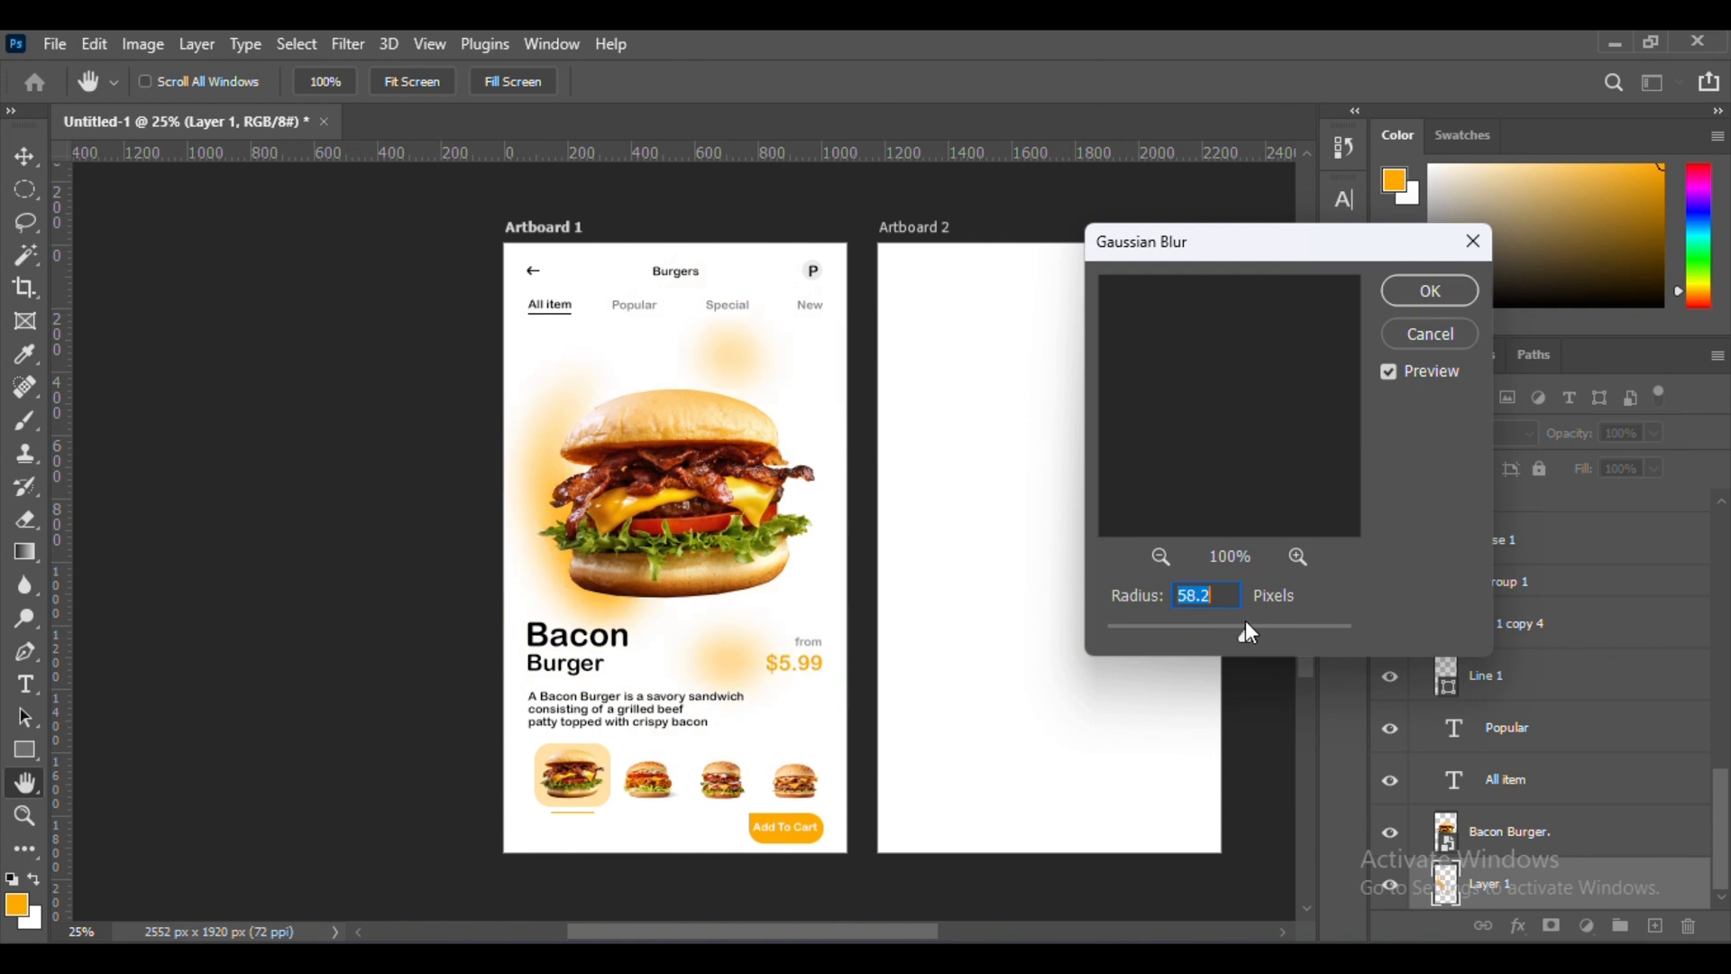
key("Return")
Add the black title text "Foods" near the top of Artboard 2
scroll(471, 446, "right", 3)
scroll(1604, 690, "up", 15)
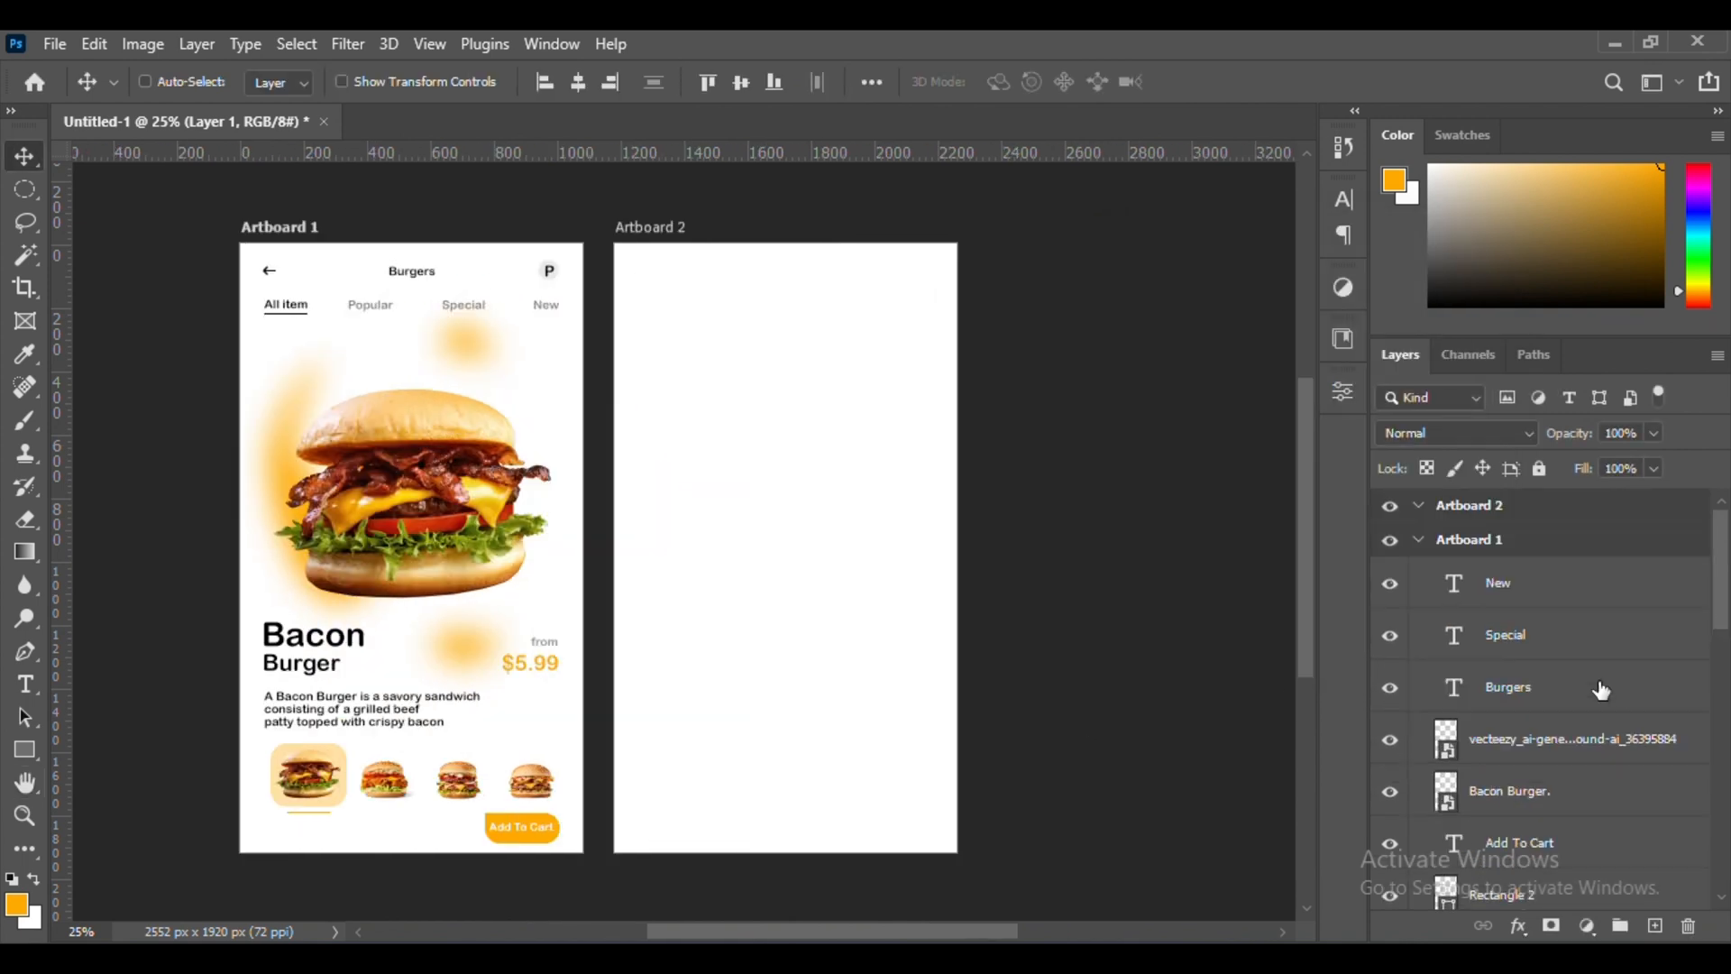
left_click(1533, 505)
key("ctrl+plus")
key("ctrl+plus")
scroll(922, 678, "up", 5)
left_click(26, 684)
left_click(717, 549)
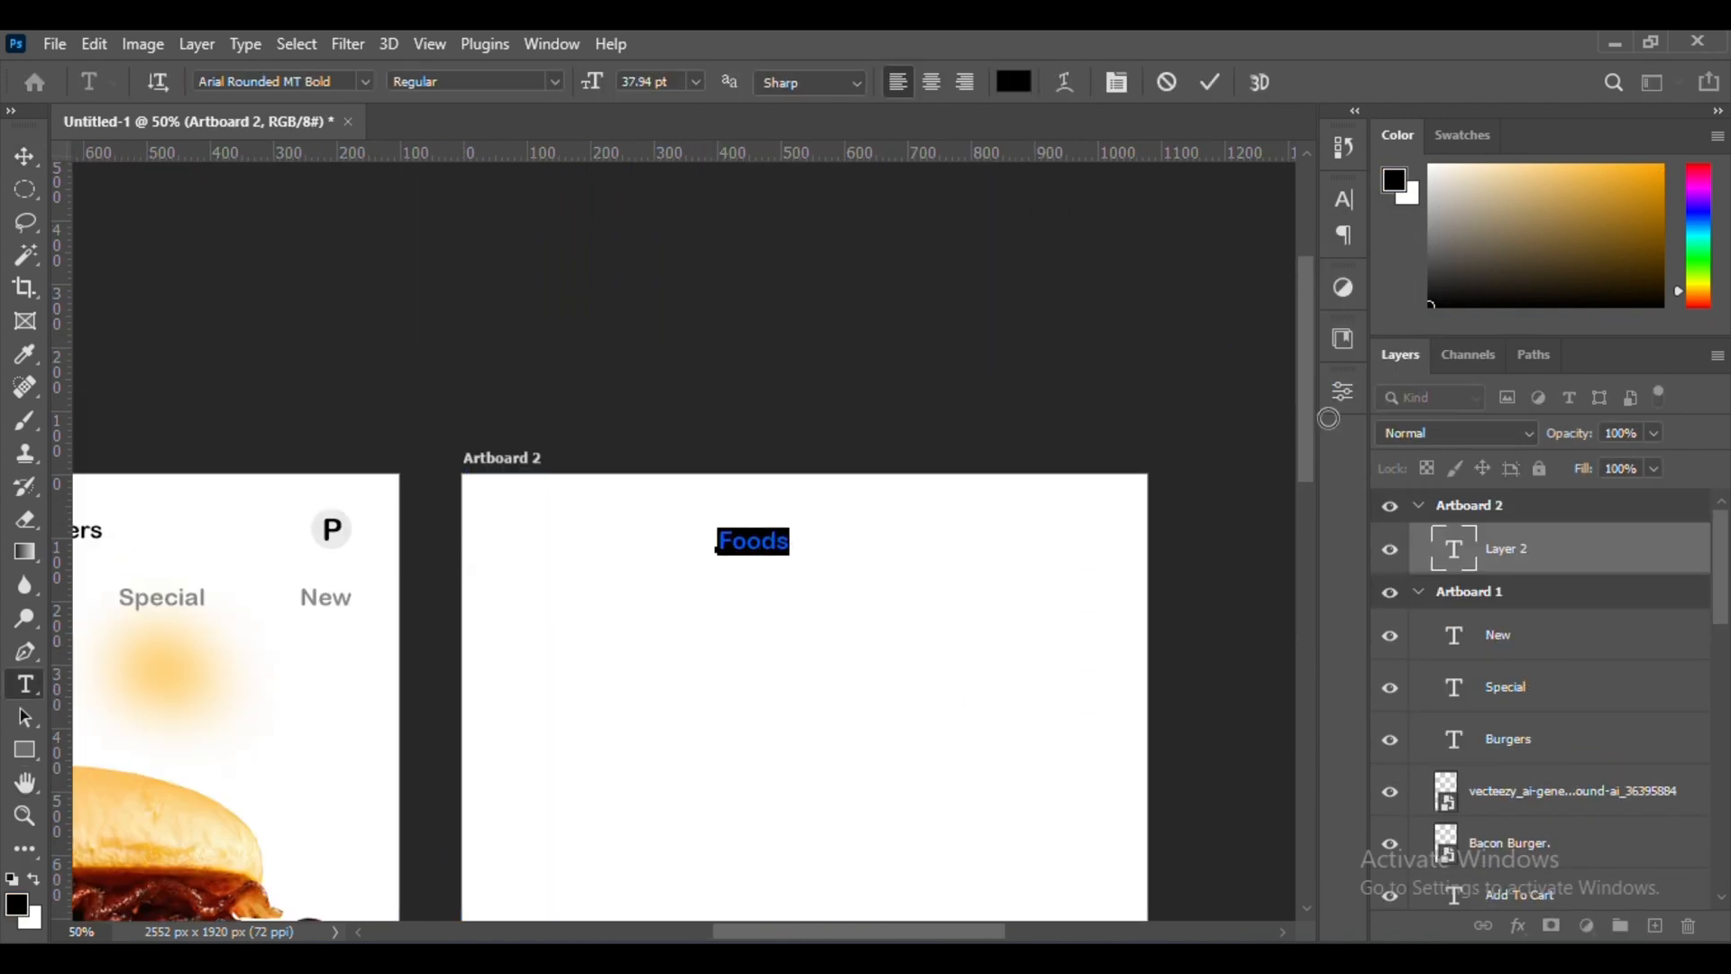
key("ctrl+Return")
Move the "Foods" title to the horizontal centre of Artboard 2's header area and check its bounds
key("v")
scroll(793, 609, "left", 2)
left_click_drag(754, 541, 813, 564)
scroll(793, 609, "right", 3)
key("ctrl+plus")
key("ctrl+t")
key("Return")
key("ctrl+minus")
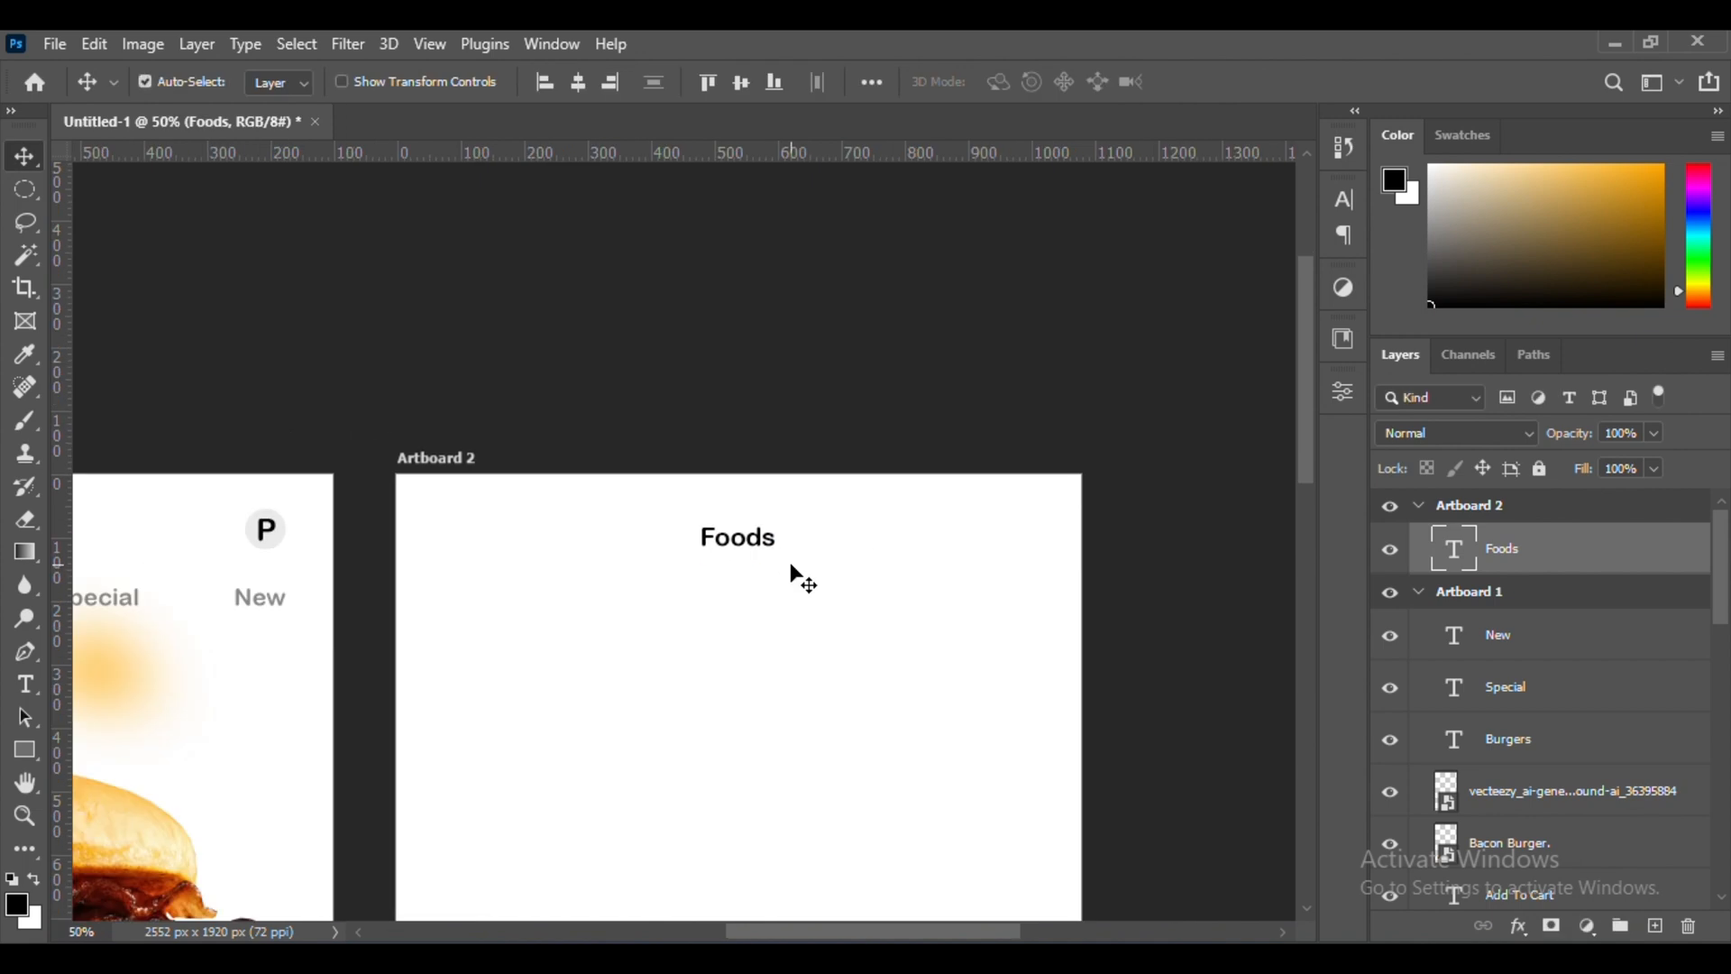
Group the round P badge in Artboard 1 and paste a copy into the upper-right corner of Artboard 2
key("ctrl+minus")
left_click(404, 532)
left_click(1544, 732, "shift")
key("ctrl+g")
key("ctrl+c")
scroll(1533, 712, "up", 15)
left_click(1483, 506)
key("ctrl+v")
left_click_drag(832, 654, 1008, 485)
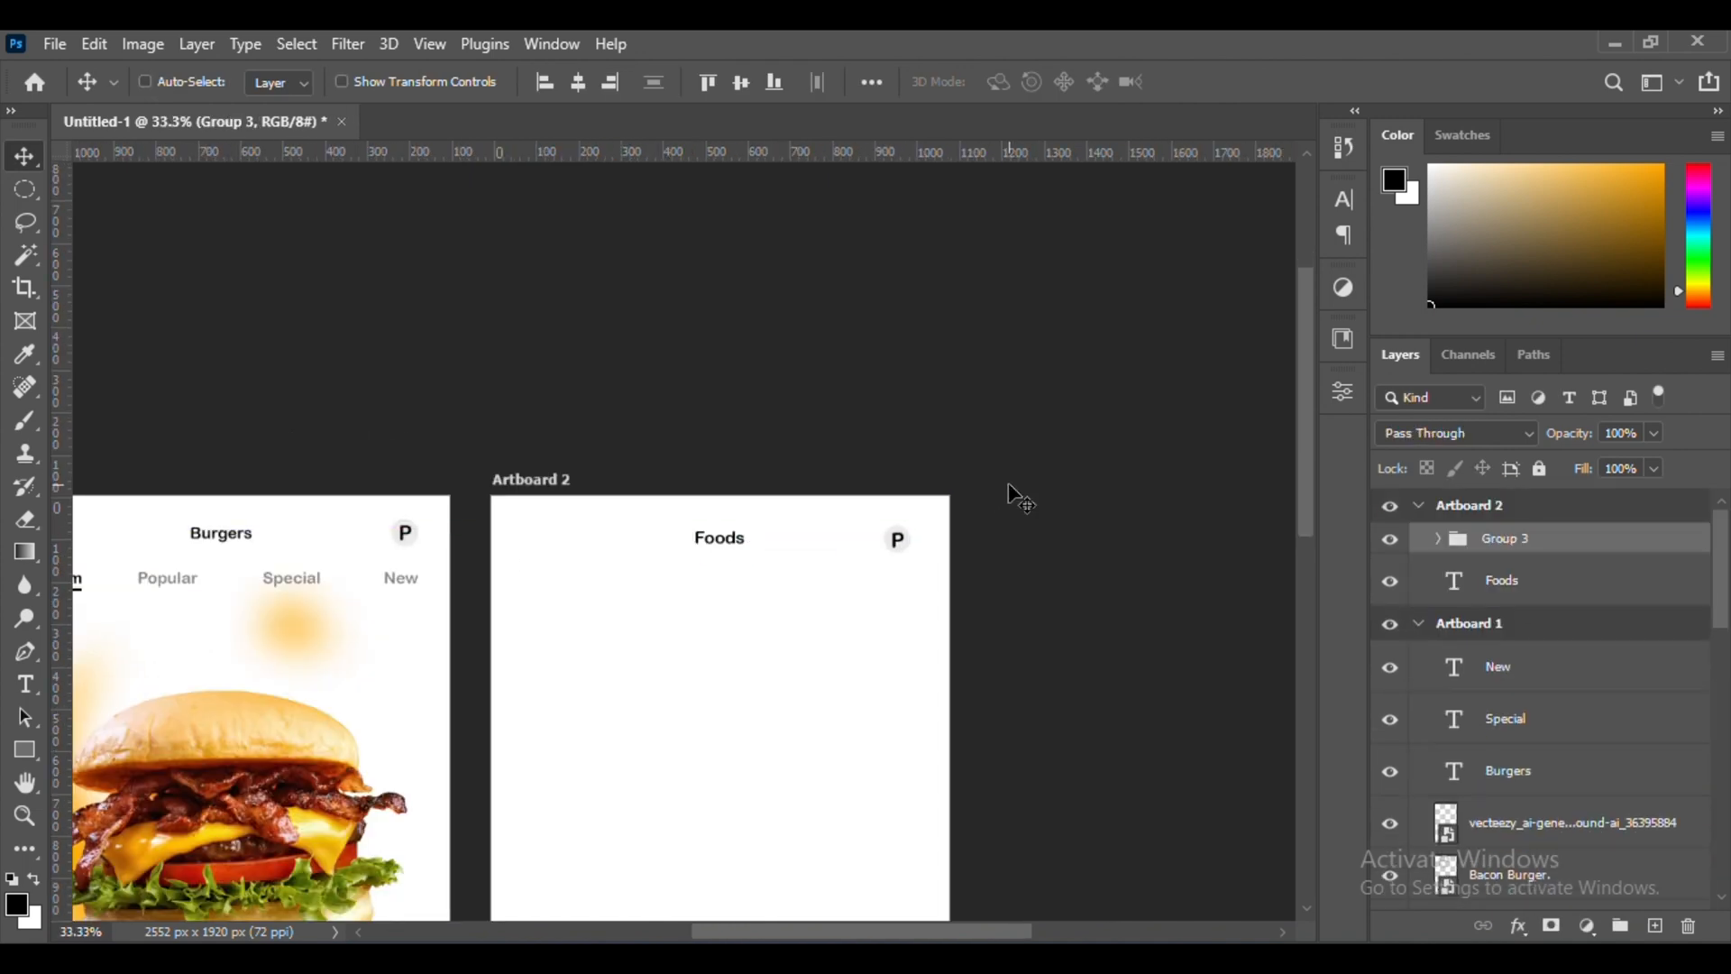
Place vertical guides for the left and right margins of Artboard 2
left_click_drag(545, 516, 545, 516)
left_click(888, 541, "ctrl")
left_click(1505, 538)
left_click(1439, 538)
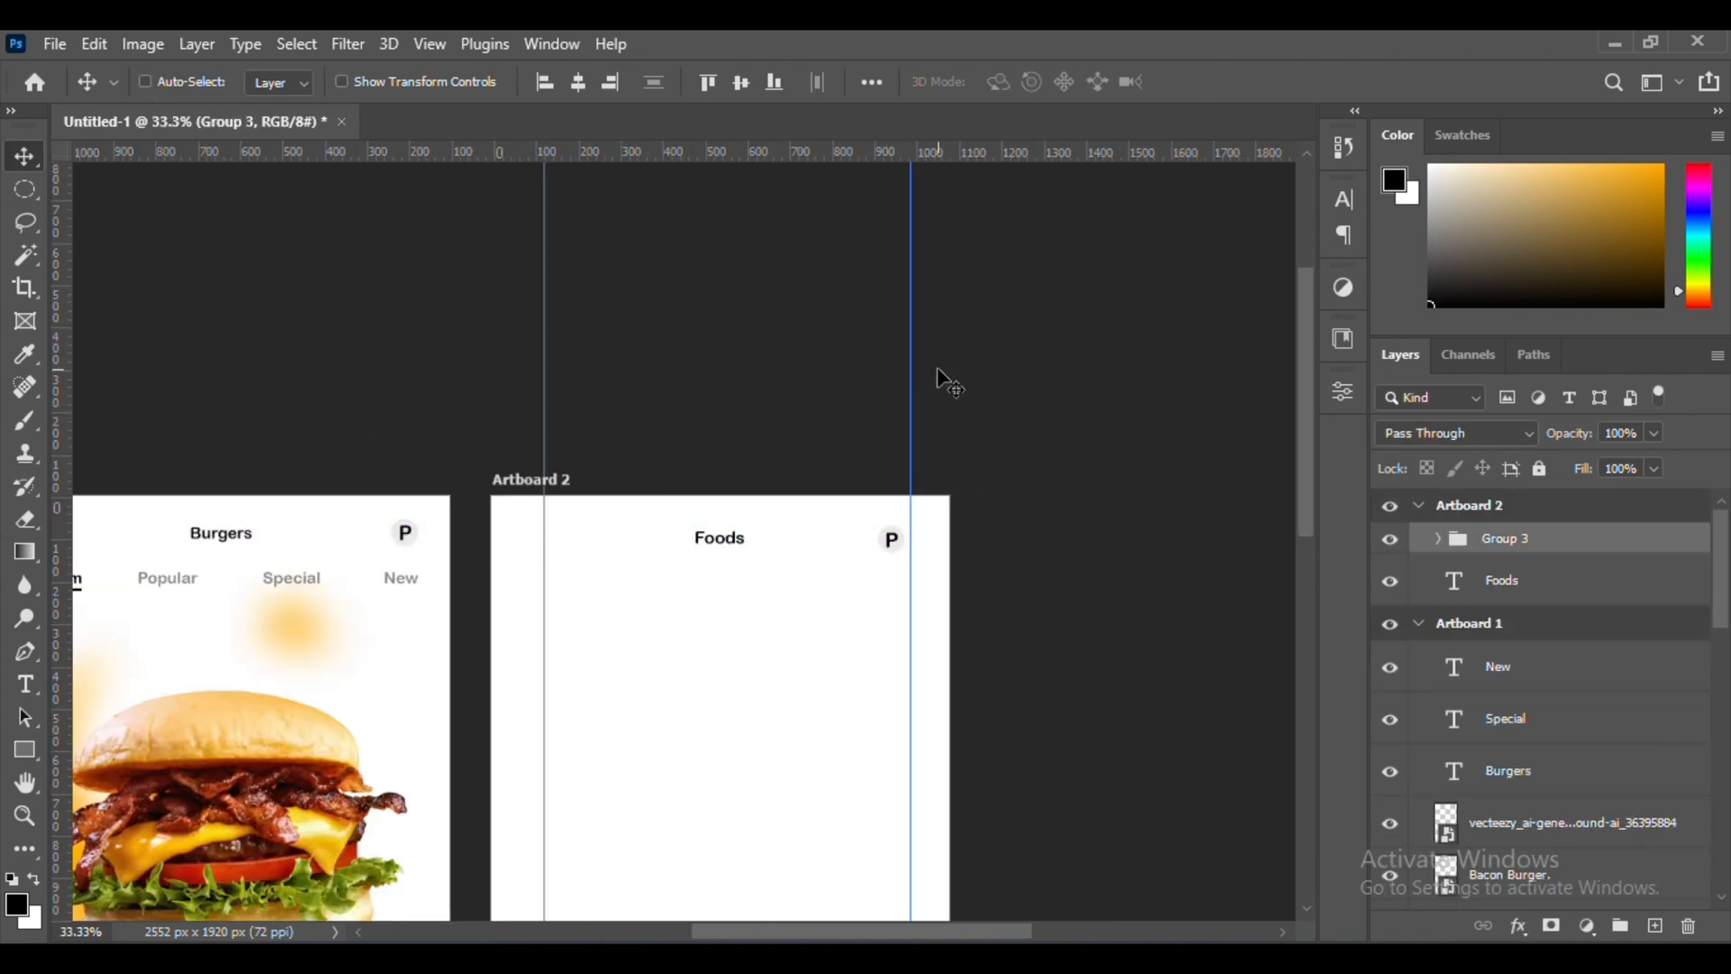
left_click_drag(911, 379, 905, 379)
Align the copied P badge with the right margin guide, level with the Artboard 1 badge
scroll(547, 363, "left", 3)
scroll(547, 363, "right", 3)
key("ctrl+plus")
key("ctrl+plus")
scroll(546, 364, "down", 3)
left_click_drag(1052, 457, 1052, 451)
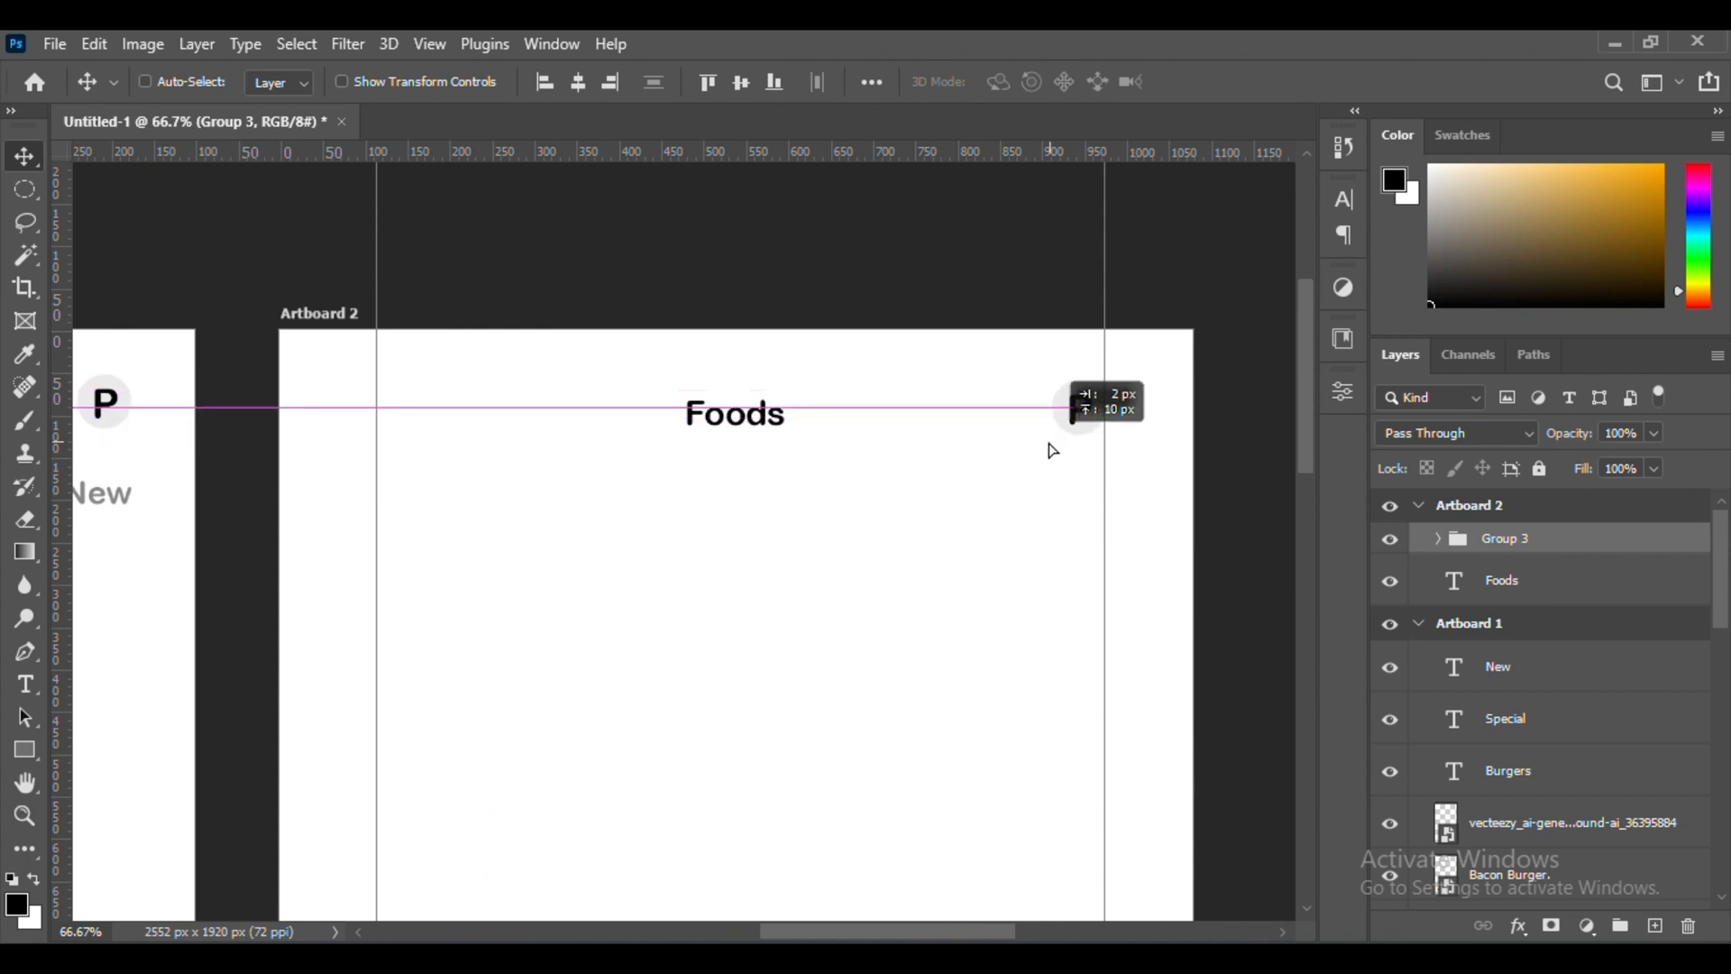
Add a horizontal guide along the lower edge of the Artboard 2 header and nudge the header content to it
key("ctrl+plus")
key("ctrl+plus")
scroll(896, 433, "up", 3)
left_click_drag(866, 152, 889, 394)
key("ctrl+minus")
key("ctrl+minus")
left_click_drag(1048, 502, 1049, 496)
Draw a short black horizontal line at Artboard 2's left margin guide and stack two copies beneath it
scroll(1049, 493, "left", 3)
right_click(24, 755)
left_click(101, 852)
key("ctrl+plus")
key("ctrl+plus")
scroll(491, 475, "up", 5)
scroll(490, 475, "left", 3)
mouse_move(292, 659)
left_mouse_down()
mouse_move(414, 654)
mouse_move(479, 695)
mouse_move(479, 728)
left_mouse_up()
left_click(1039, 645)
left_click(998, 559)
left_click(1102, 716)
left_click(1273, 383)
scroll(479, 658, "left", 2)
key("v")
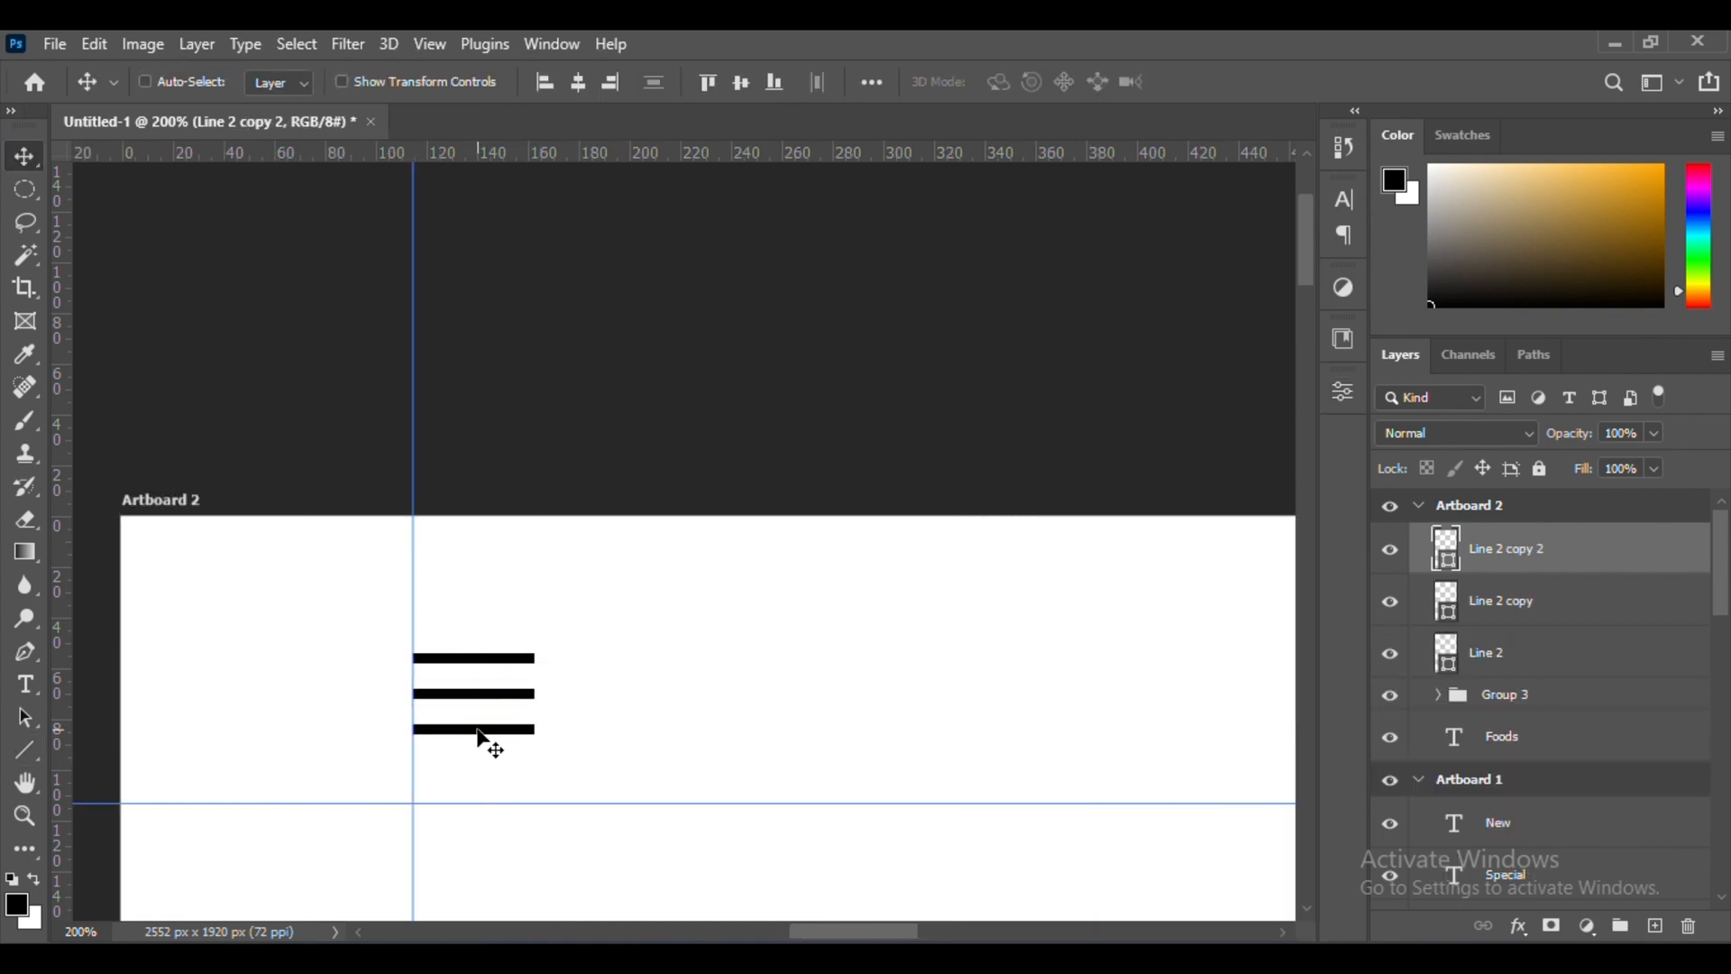
Shorten the top menu line to half its length and the bottom one to about 37 px, keeping their left ends aligned
left_click(480, 659, "ctrl")
key("ctrl+t")
left_click_drag(534, 658, 473, 658)
key("Return")
left_click(479, 730, "ctrl")
key("ctrl+t")
left_click_drag(534, 730, 505, 730)
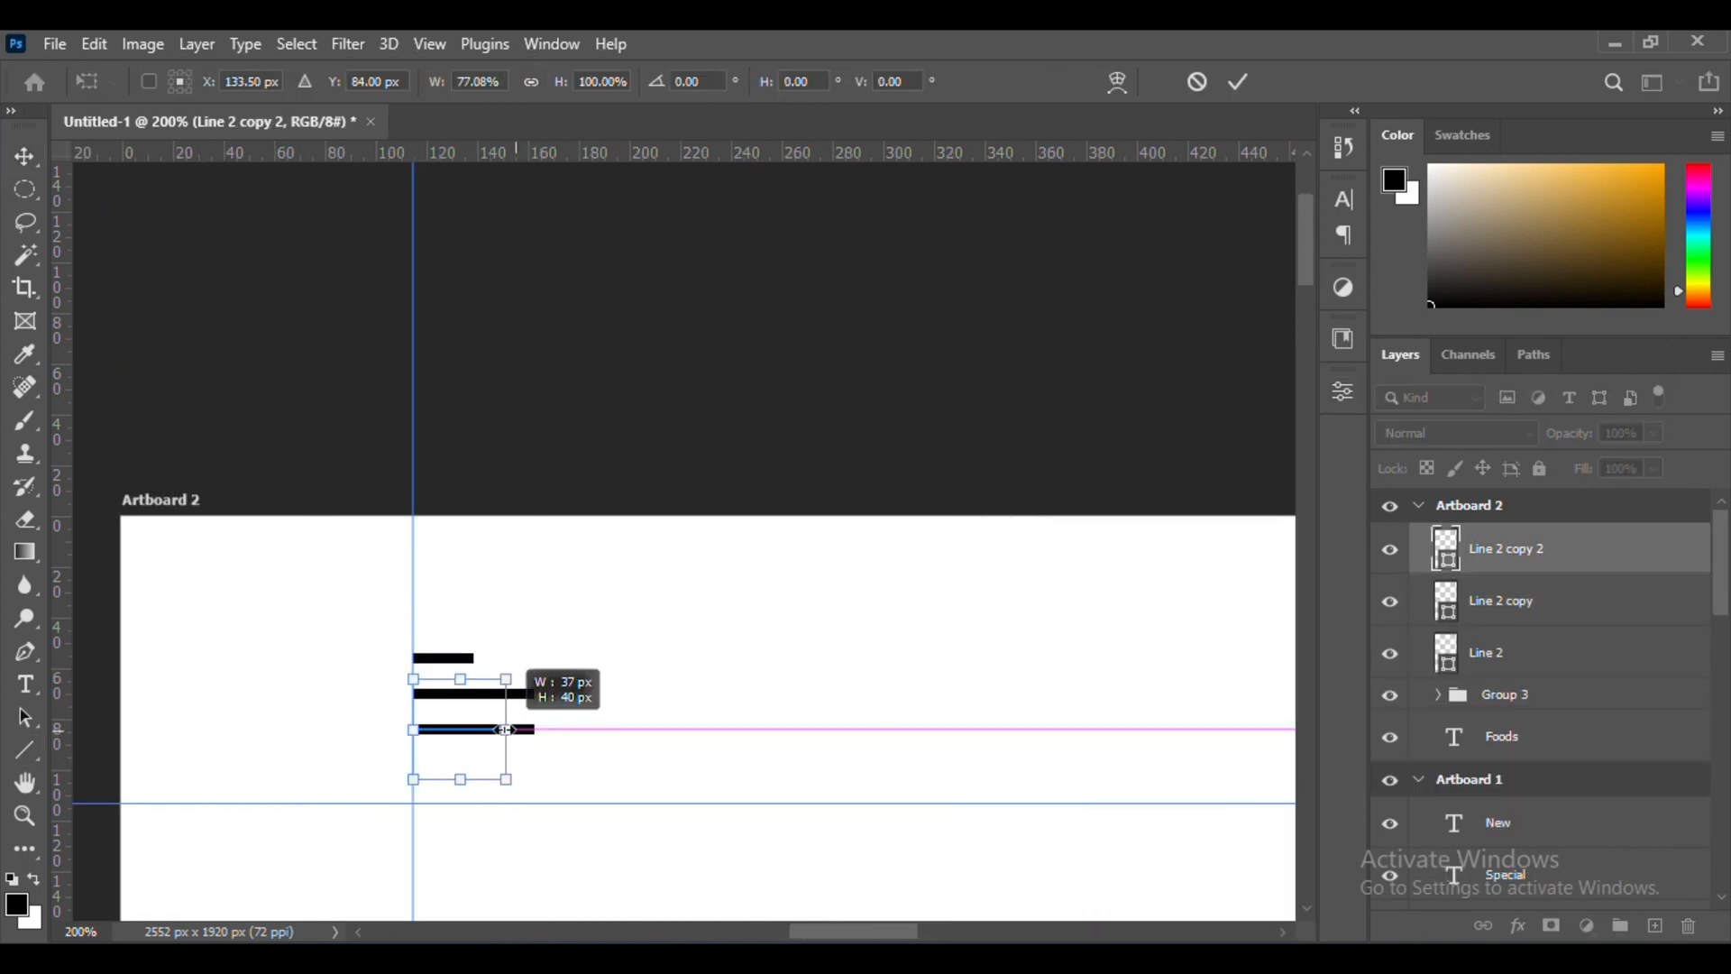
key("Return")
Convert the three menu lines into one smart object and move it down level with the "Foods" title
scroll(493, 653, "down", 3)
left_click(1507, 662, "shift")
right_click(1553, 656)
left_click(1390, 380)
scroll(498, 676, "up", 2)
scroll(451, 667, "right", 1)
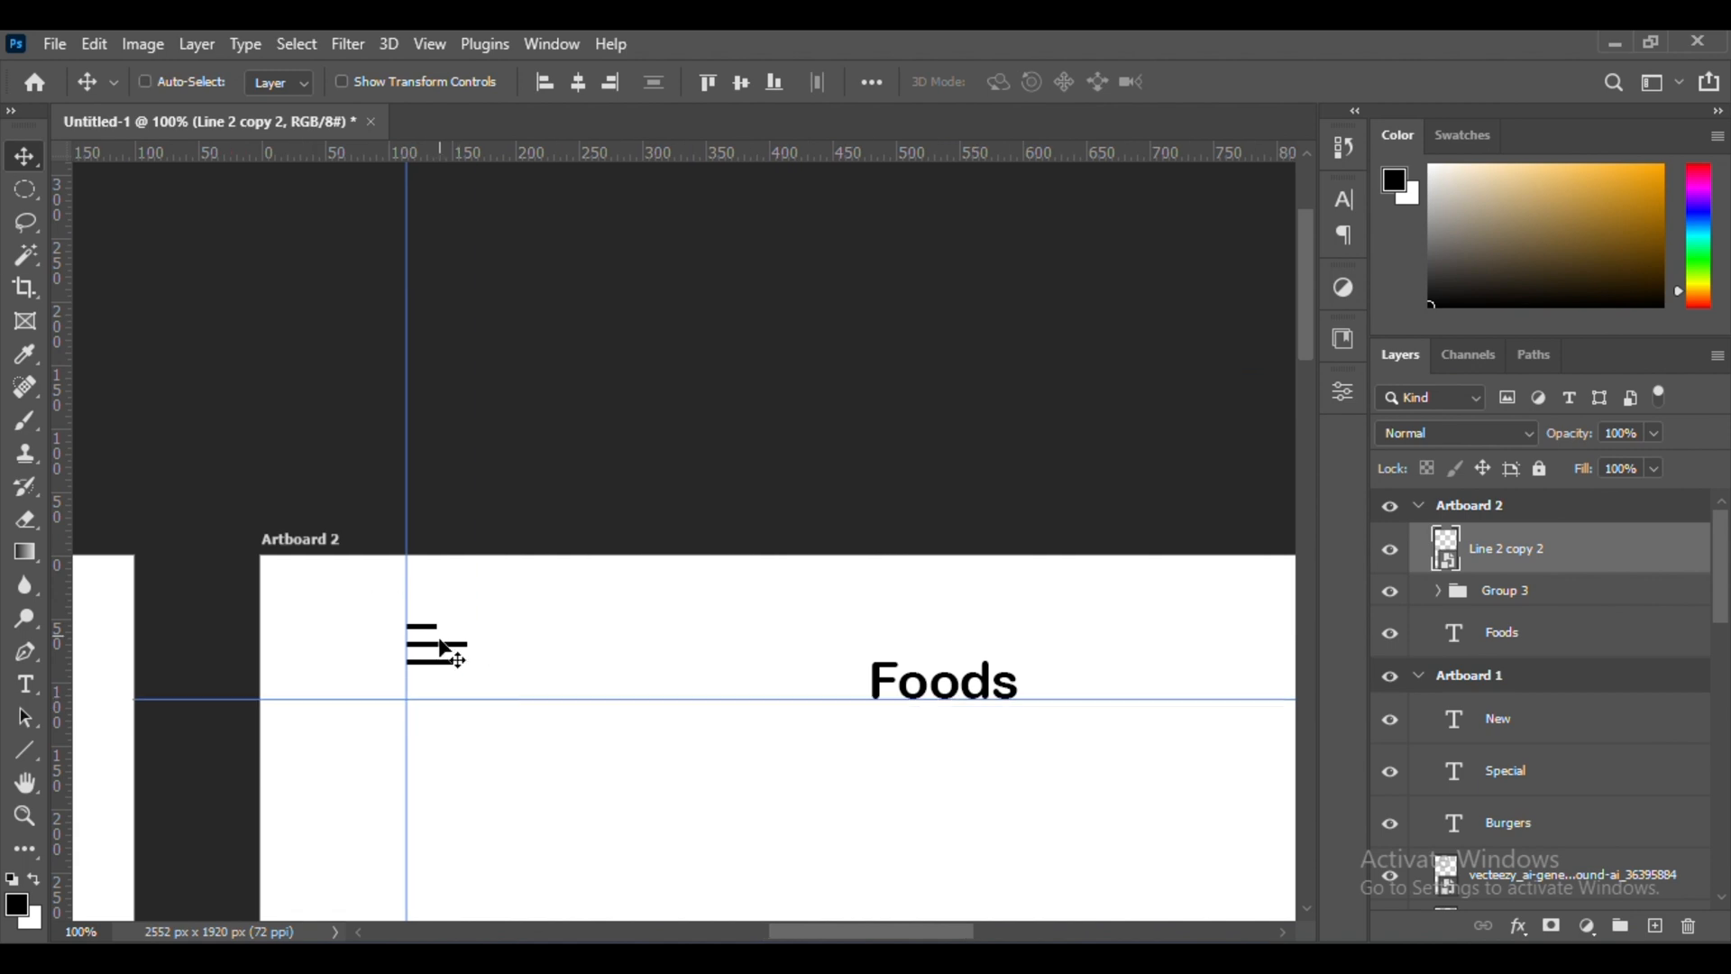
left_click_drag(440, 646, 440, 682)
scroll(622, 630, "right", 3)
scroll(622, 630, "down", 2)
Draw an 860 by 107 px rectangle between the margin guides below the Artboard 2 header and fill it light grey
key("u")
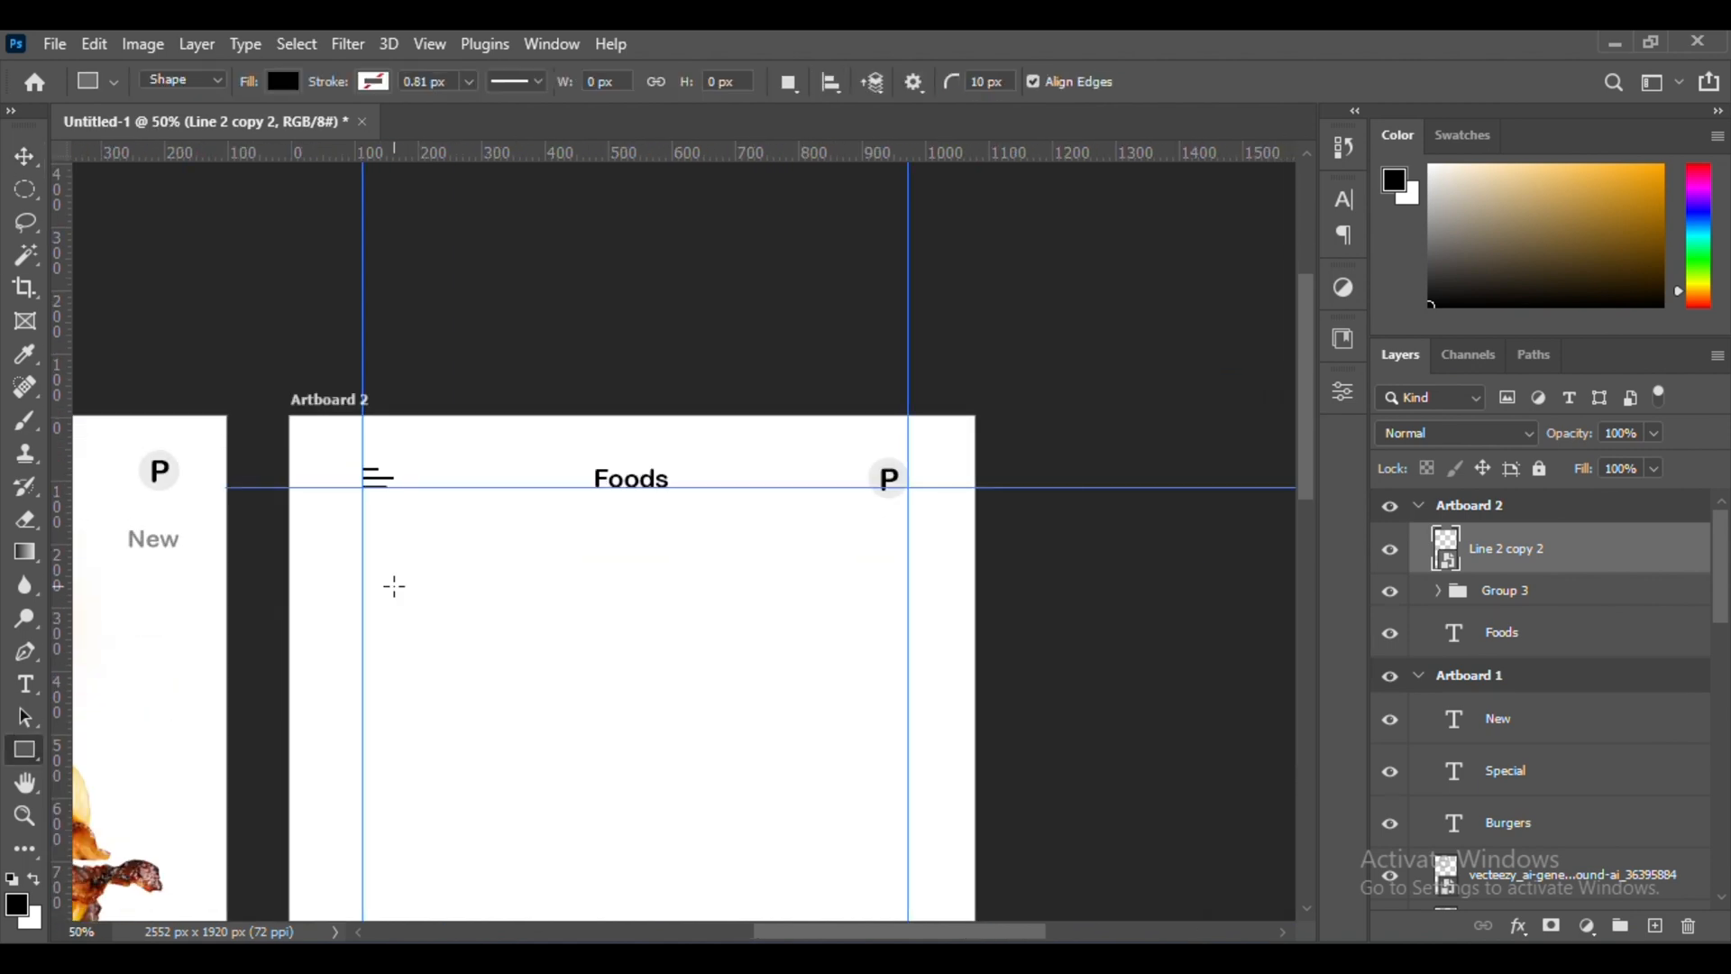
left_click_drag(864, 708, 908, 665)
left_click(1045, 651)
left_click(1306, 561)
left_click(1053, 517)
left_click(1624, 472)
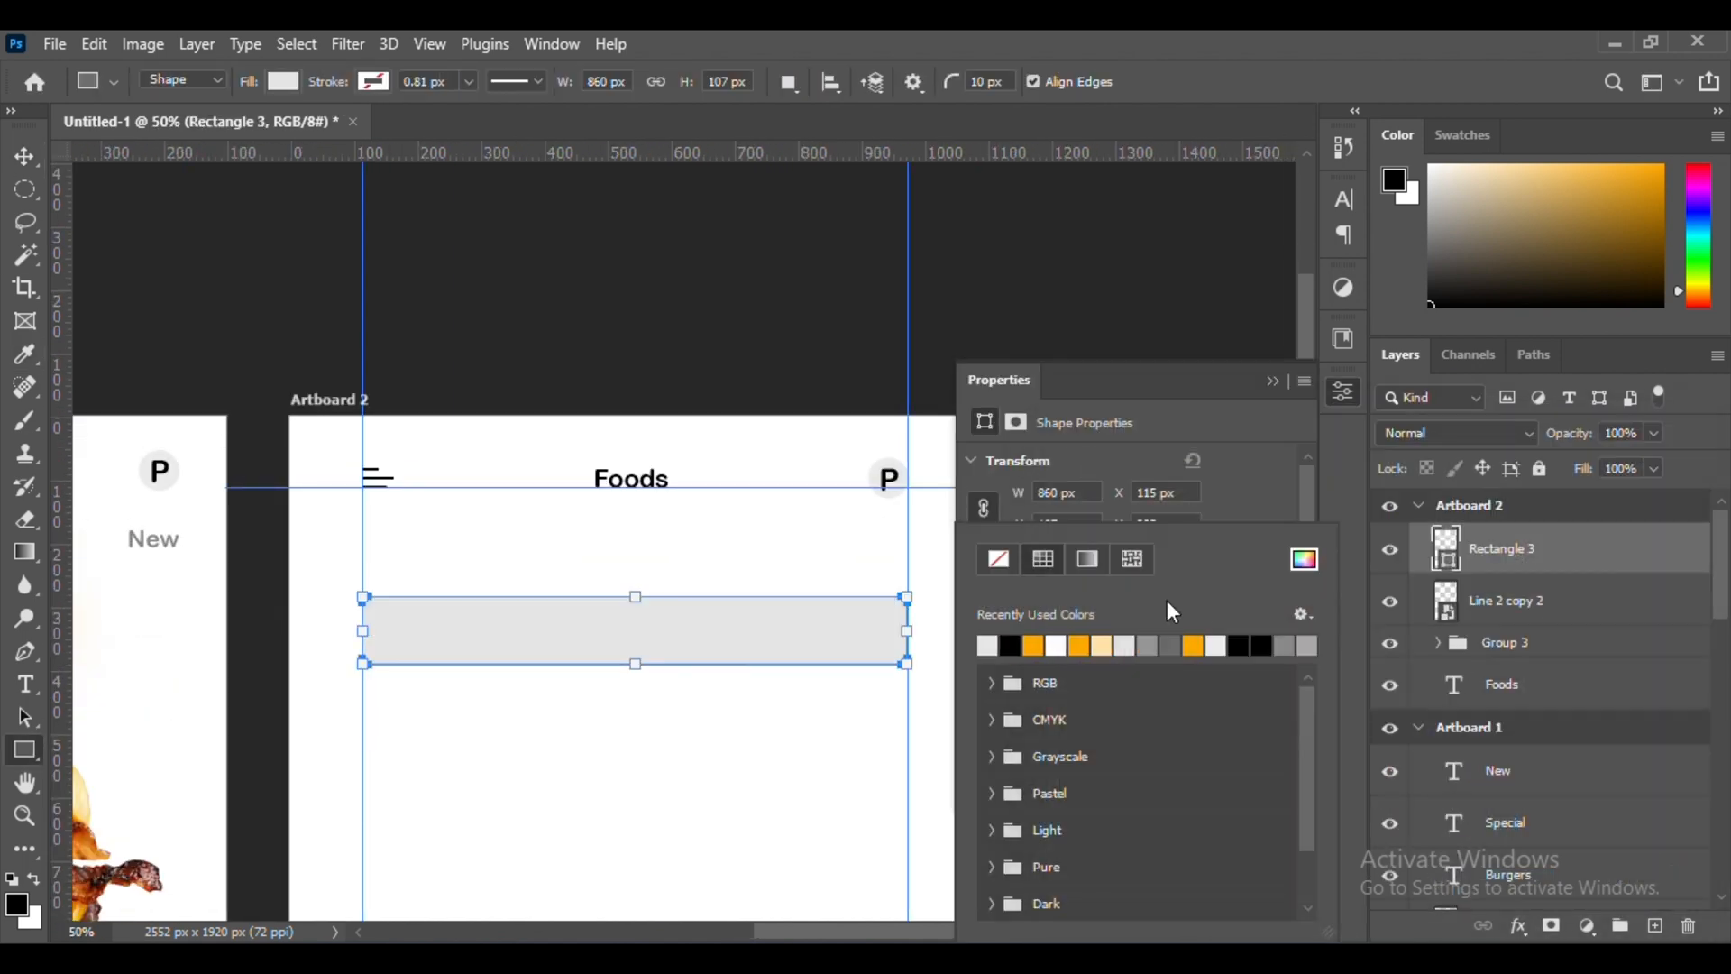
left_click(1306, 561)
left_click(1053, 501)
left_click(1589, 471)
Round the corners of the light grey rectangle to shape it into a search bar
key("ctrl+plus")
scroll(721, 650, "left", 2)
left_click_drag(452, 631, 537, 688)
left_click(1273, 381)
left_click(24, 156)
key("ctrl+minus")
key("ctrl+minus")
key("ctrl+minus")
Draw a 58 px circle below the search bar with no fill and a grey 4.43 px stroke
key("ctrl+plus")
key("ctrl+plus")
key("ctrl+plus")
key("u")
key("shift+u")
left_click(1050, 646)
left_click(997, 561)
left_click(1051, 682)
left_click(1305, 561)
left_click(1589, 471)
left_click(831, 587)
left_click(1102, 716)
left_click_drag(1089, 746, 1115, 745)
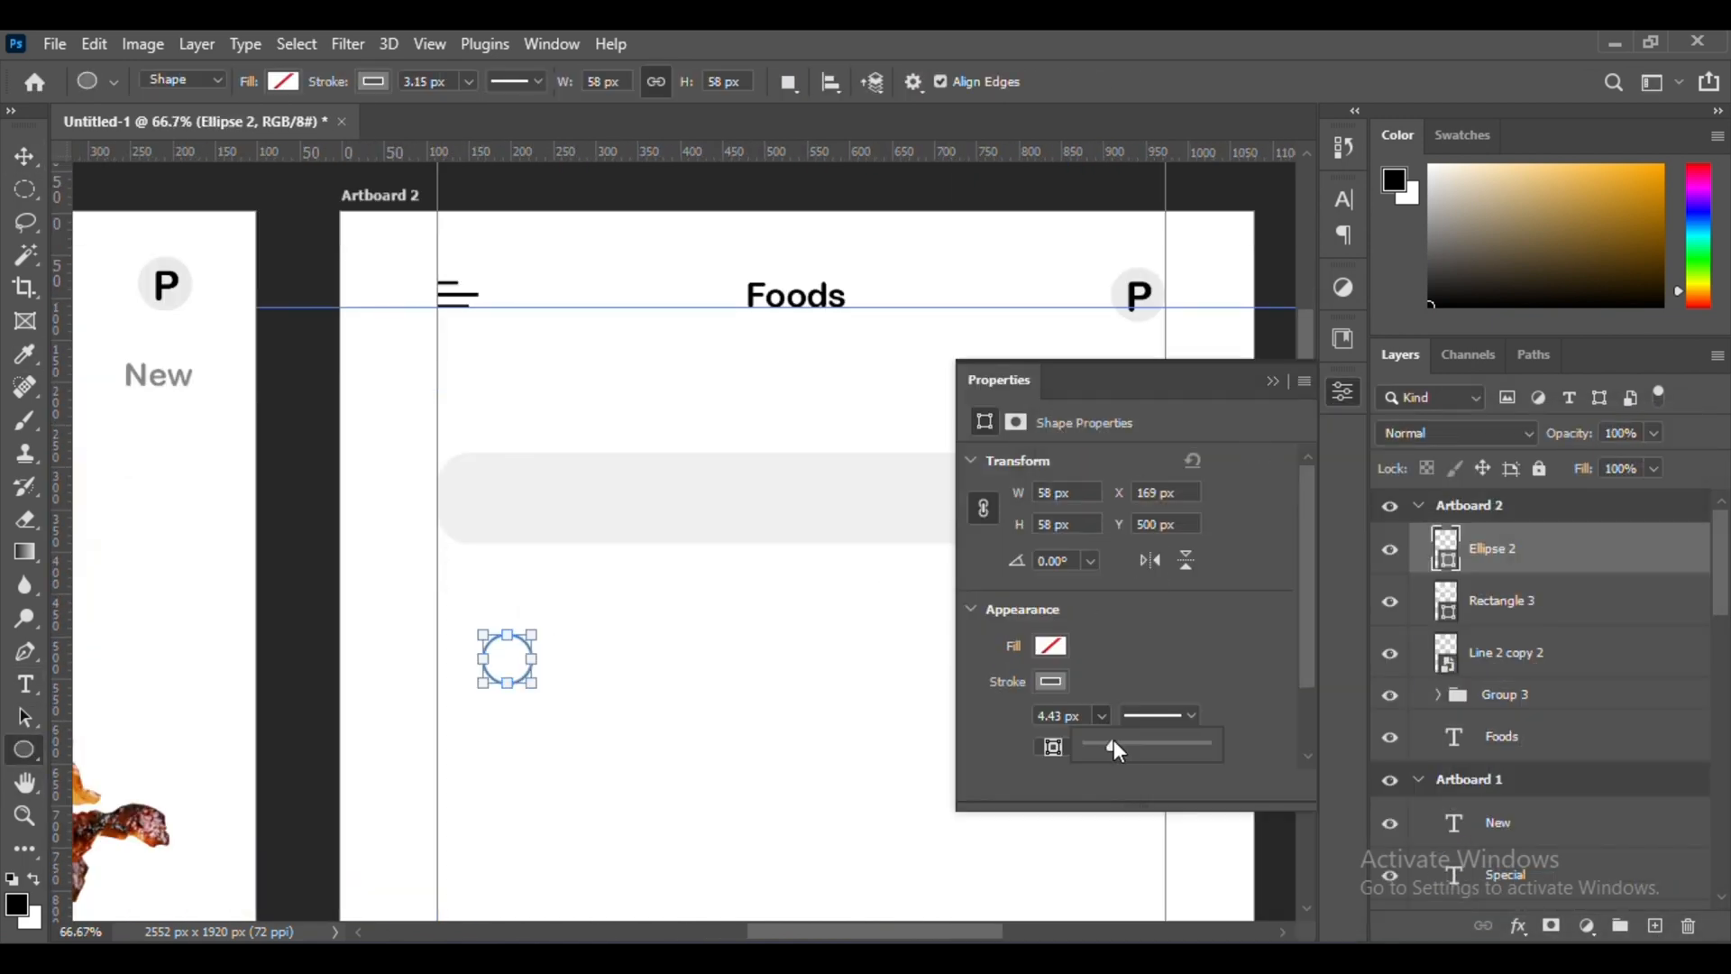
Move the outlined circle into the left end of the search bar and scale it down slightly
left_click(1273, 380)
left_click(24, 156)
left_click_drag(531, 663, 515, 501)
key("ctrl+plus")
key("ctrl+plus")
key("ctrl+t")
left_click_drag(674, 569, 699, 568)
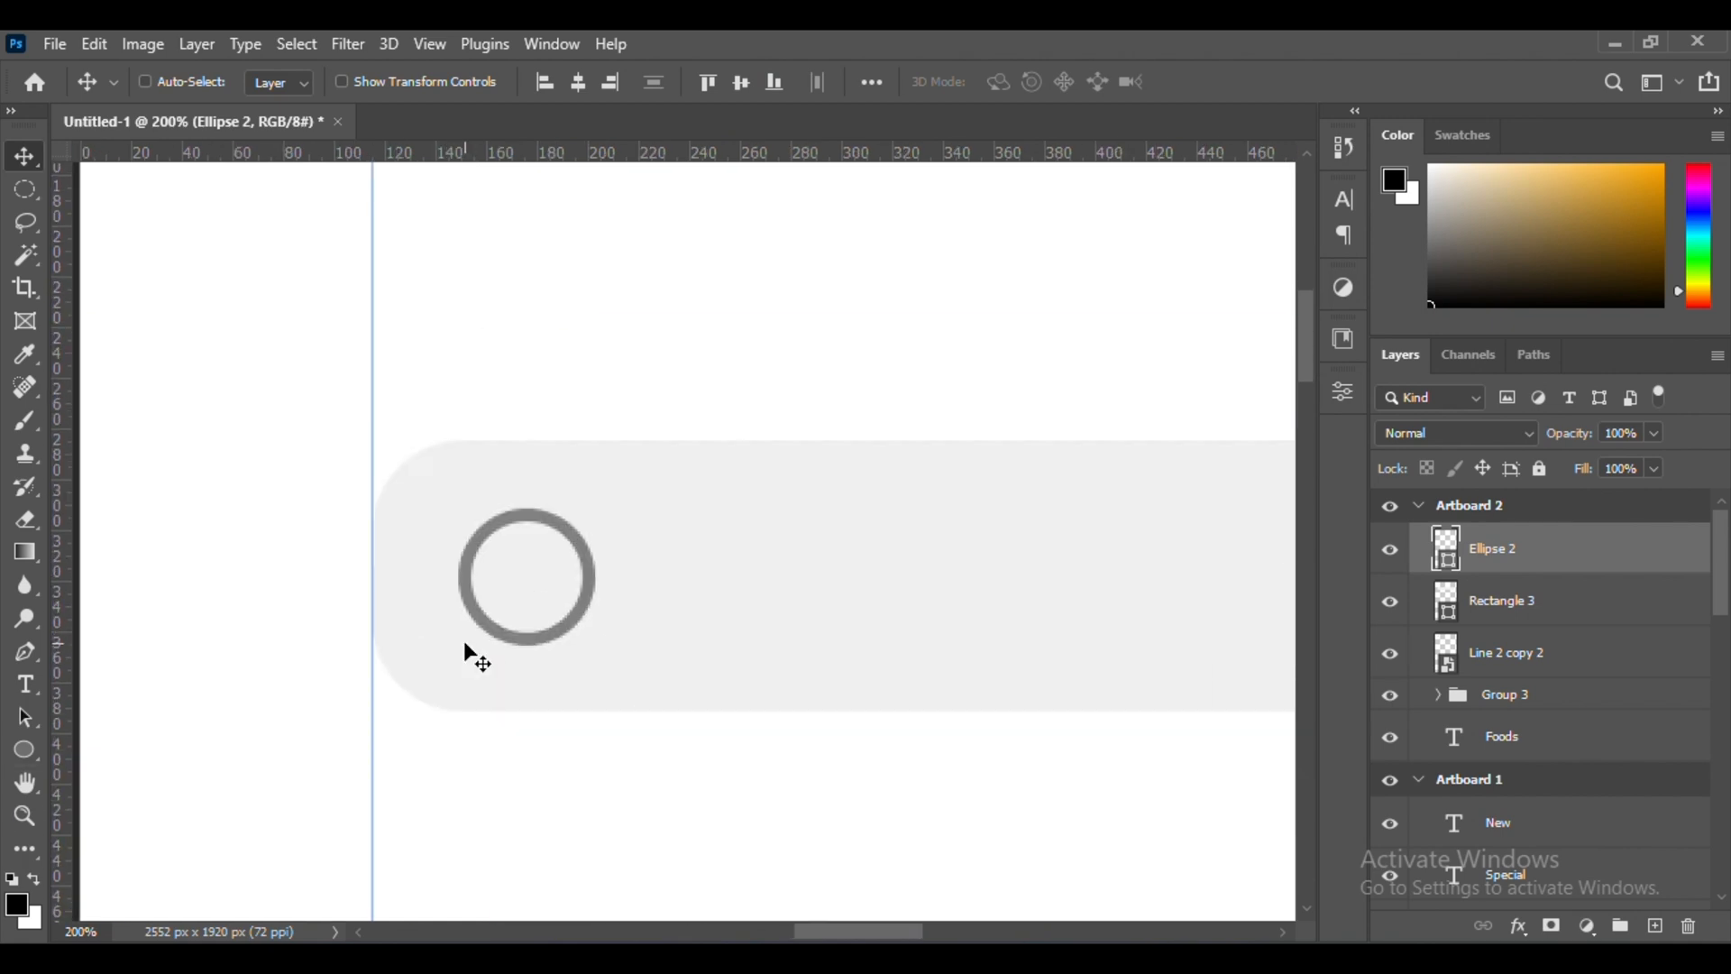
Draw a short grey line and rotate it onto the circle's lower right as the magnifier handle
right_click(24, 749)
left_click(117, 848)
left_click(1273, 381)
left_click(24, 156)
left_click_drag(661, 811, 652, 613)
key("ctrl+t")
mouse_move(732, 617)
left_mouse_down()
mouse_move(715, 660)
mouse_move(633, 652)
mouse_move(754, 615)
left_mouse_up()
key("Return")
key("ctrl+plus")
key("ctrl+t")
key("Return")
Fine-tune the circle against the handle with Free Transform and group the two shapes as the magnifier icon
key("ctrl+minus")
key("ctrl+minus")
key("ctrl+minus")
left_click(674, 541, "ctrl")
key("ctrl+plus")
key("ctrl+plus")
key("ctrl+plus")
key("ctrl+t")
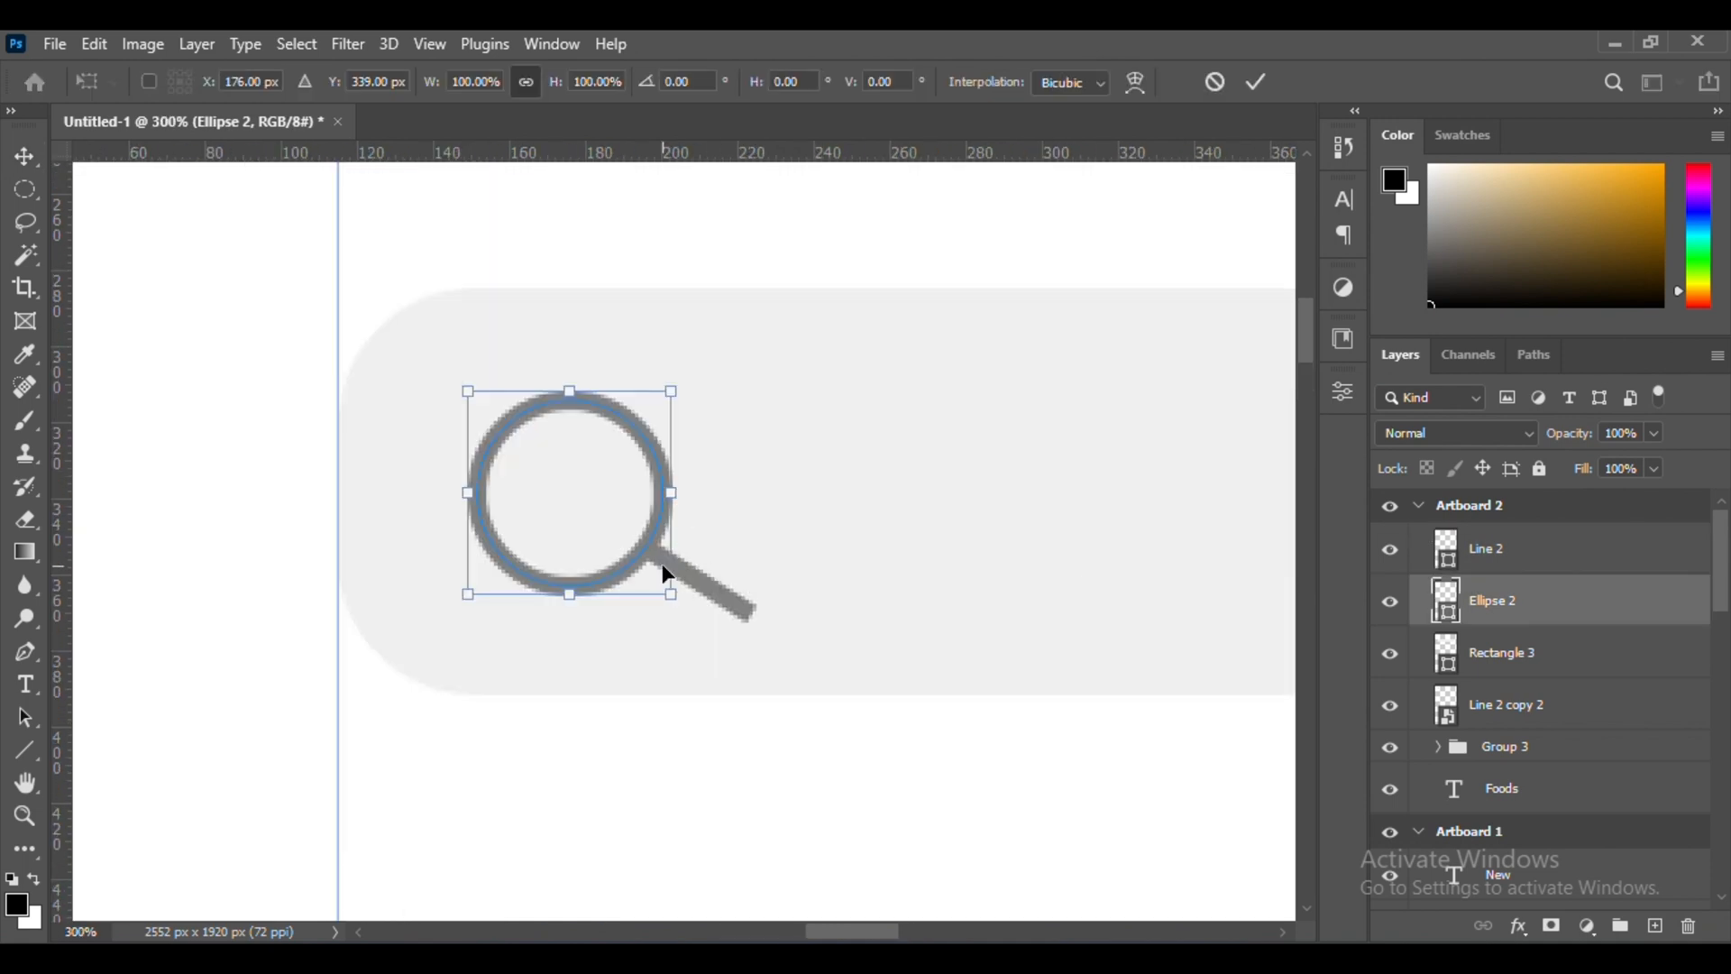
left_click_drag(664, 567, 669, 573)
key("Return")
left_click(1562, 546, "ctrl")
key("ctrl+g")
key("ctrl+minus")
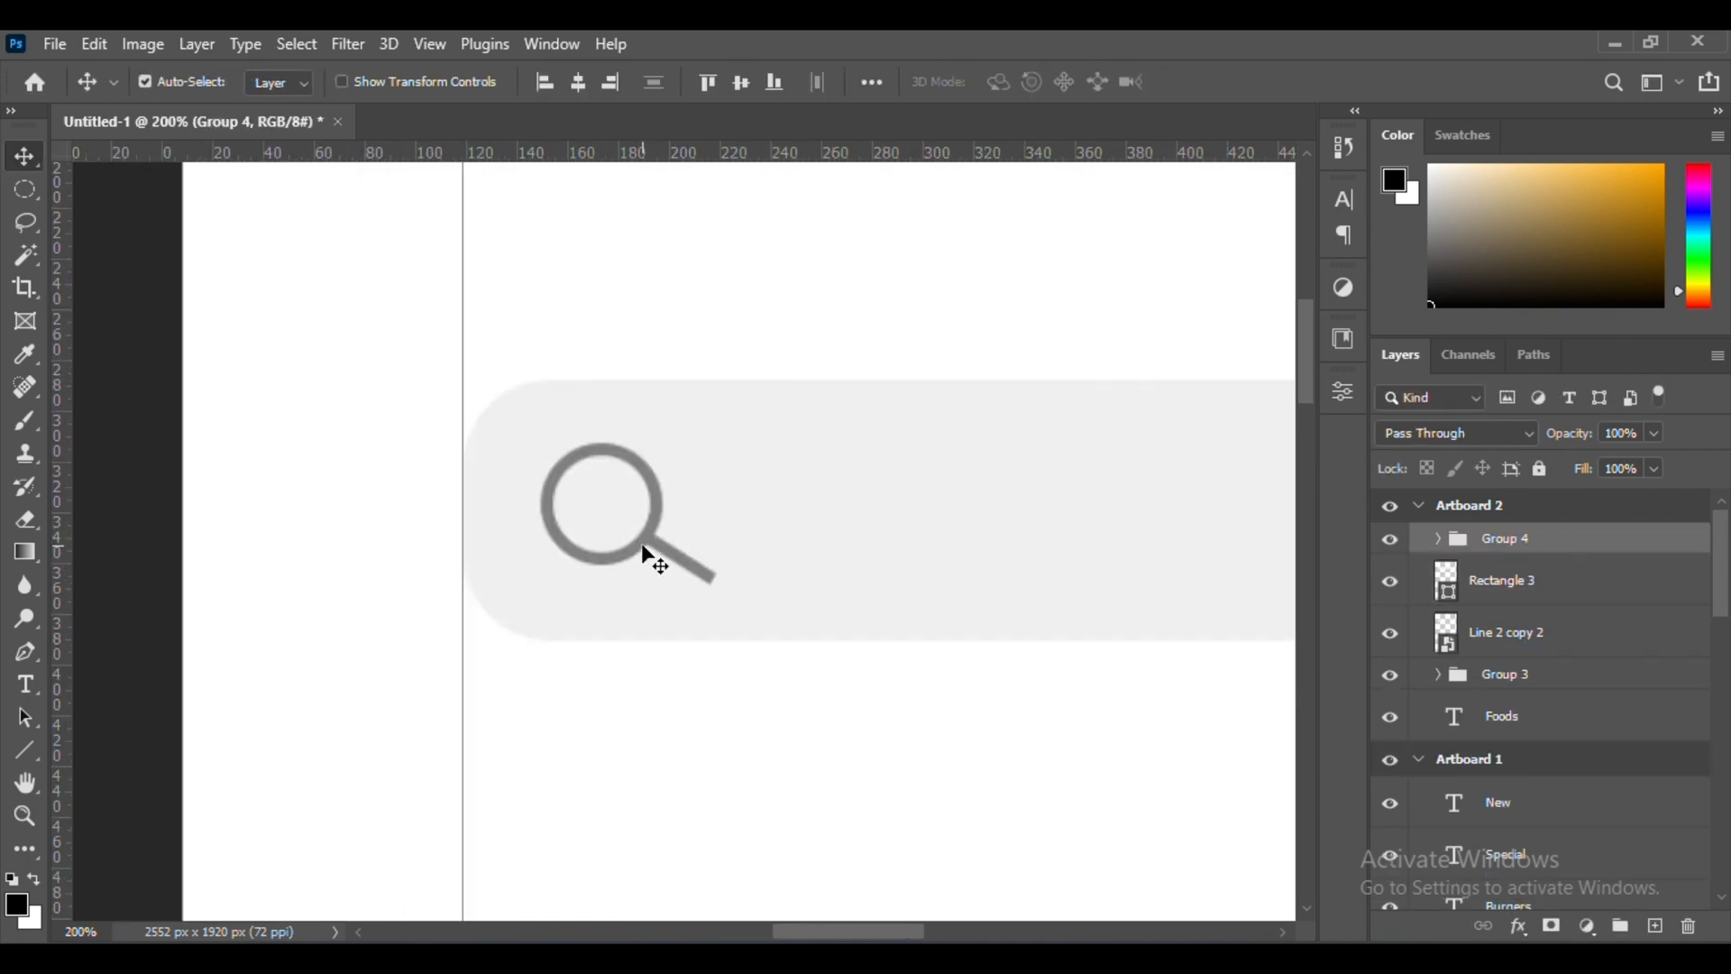
Add the text "Search" below the search bar on Artboard 2 and colour it medium grey
key("ctrl+minus")
key("ctrl+minus")
key("ctrl+minus")
key("t")
left_click(661, 643)
type("Search")
key("ctrl+a")
left_click(1431, 248)
left_click(25, 157)
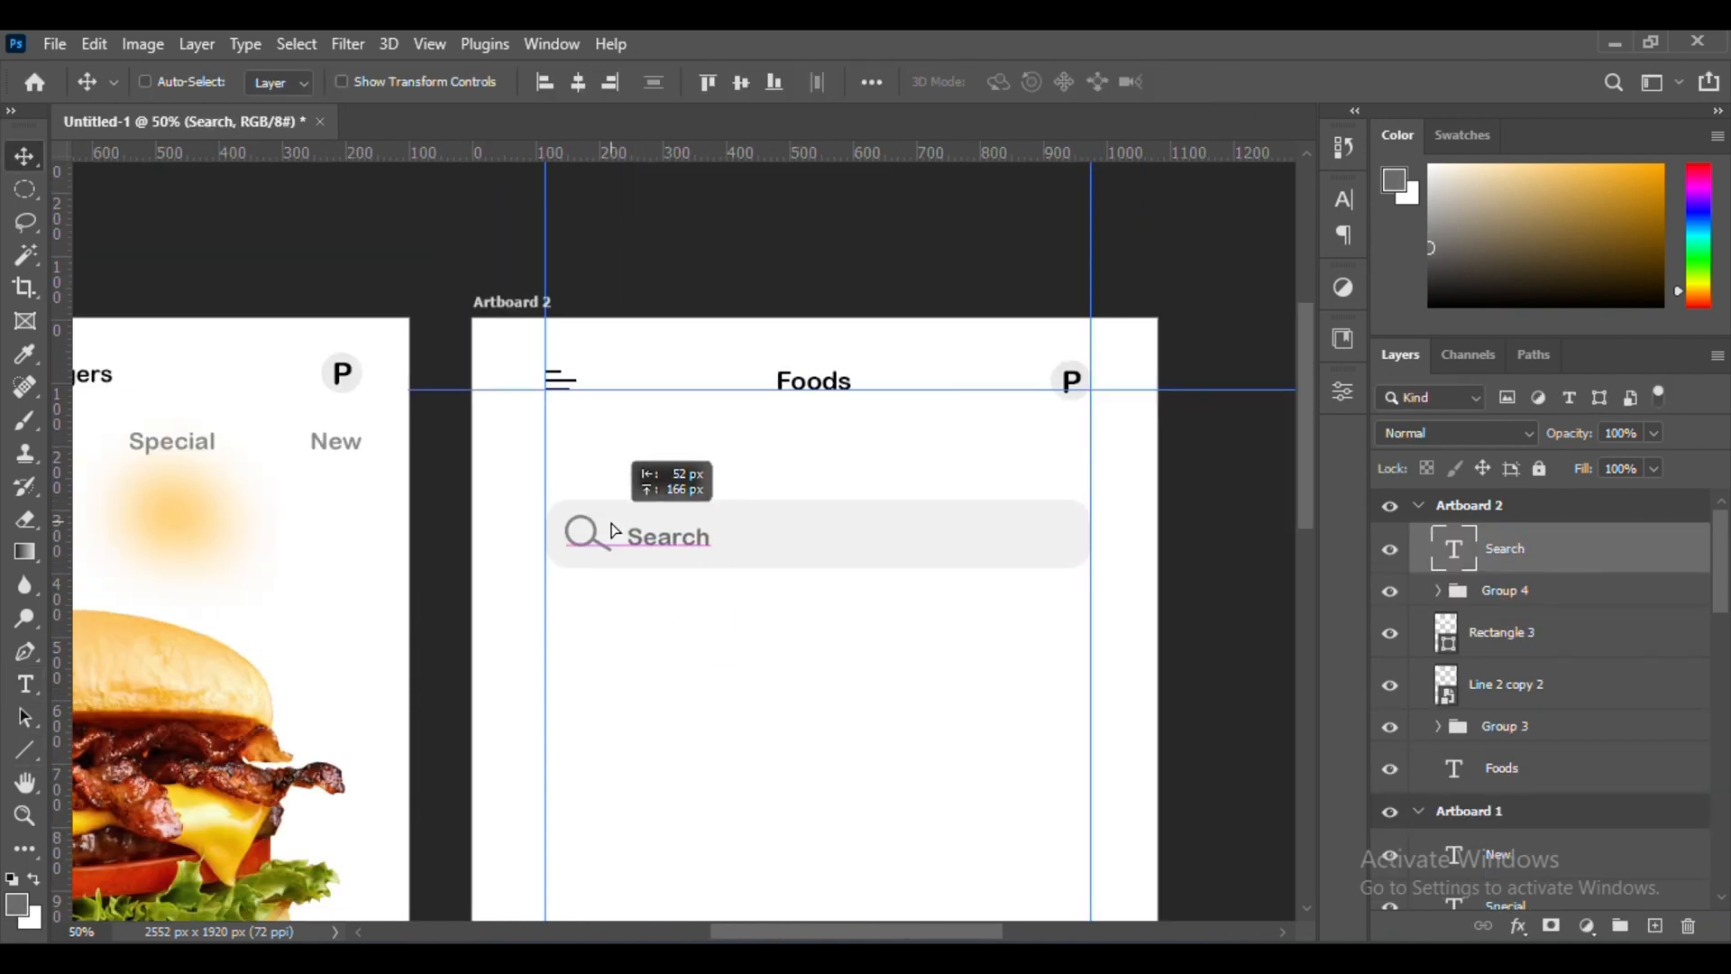
Place the "Search" text beside the magnifier icon inside the search bar and slightly enlarge it with Free Transform
left_click_drag(612, 530, 622, 529)
key("ctrl+plus")
key("t")
key("ctrl+t")
mouse_move(733, 534)
left_mouse_down()
mouse_move(804, 529)
mouse_move(752, 532)
left_mouse_up()
key("Return")
key("v")
mouse_move(754, 534)
left_mouse_down()
mouse_move(776, 533)
mouse_move(743, 522)
left_mouse_up()
key("ctrl+plus")
key("ctrl+plus")
key("ctrl+minus")
key("ctrl+minus")
key("ctrl+minus")
key("ctrl+minus")
key("ctrl+minus")
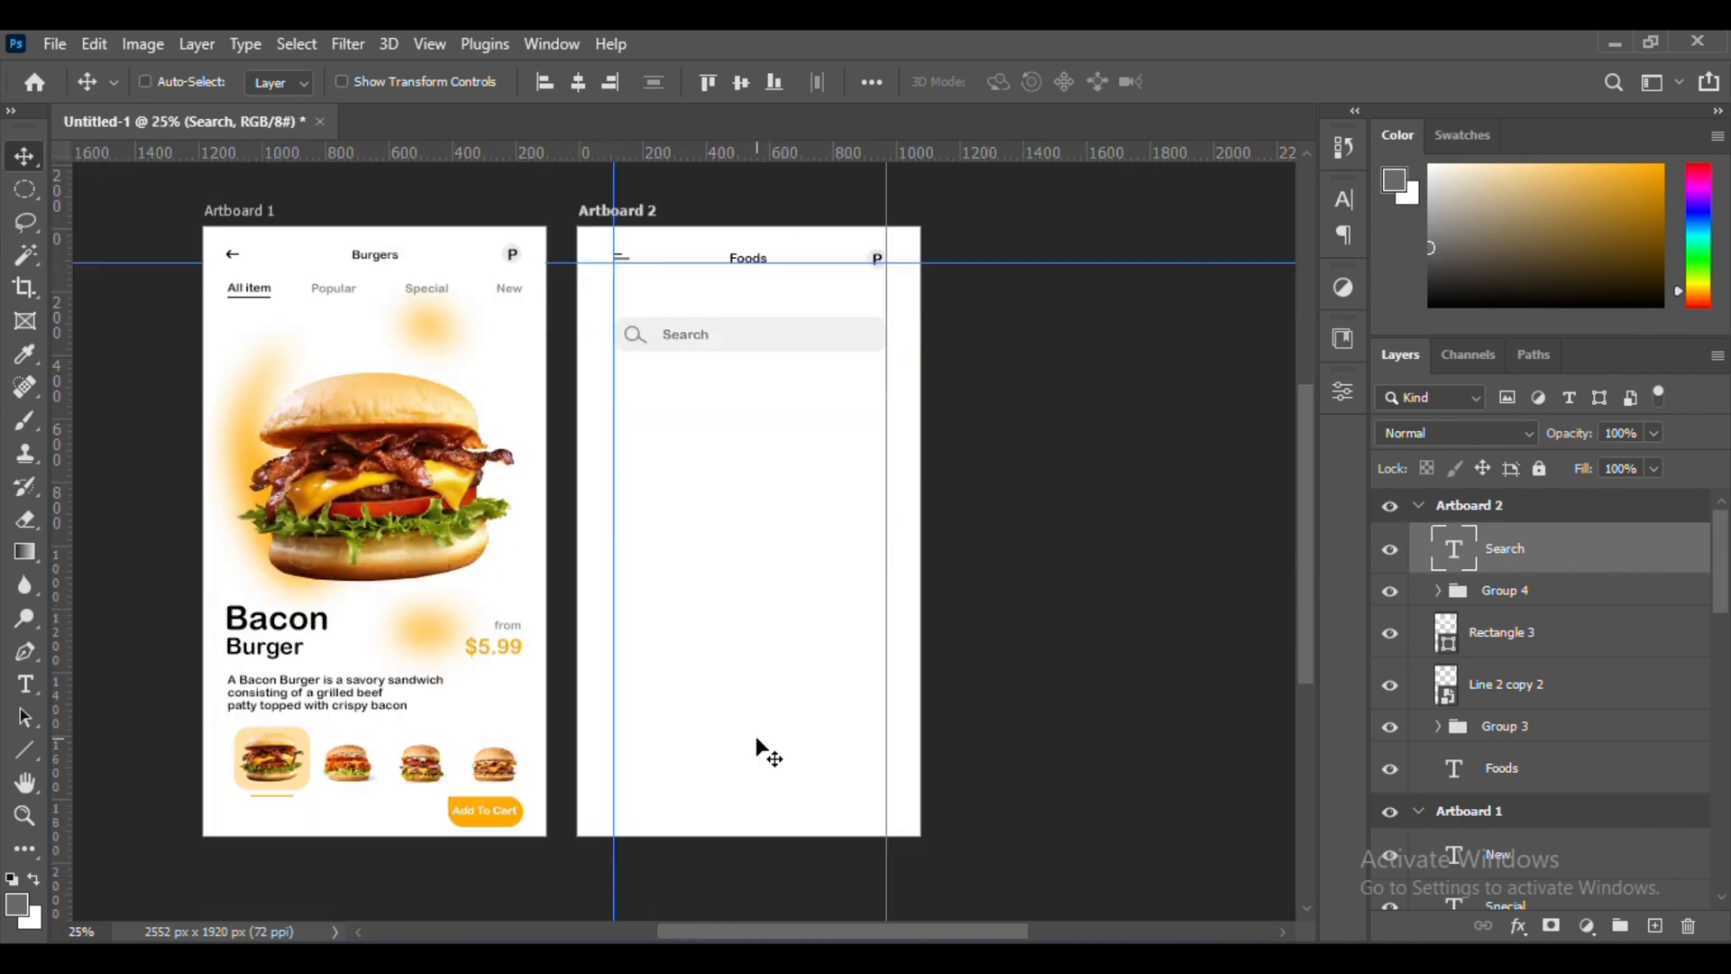
Add the text "Select" below the search bar on Artboard 2 and colour it black
key("ctrl+plus")
key("ctrl+plus")
key("ctrl+plus")
key("t")
left_click(651, 530)
type("Select")
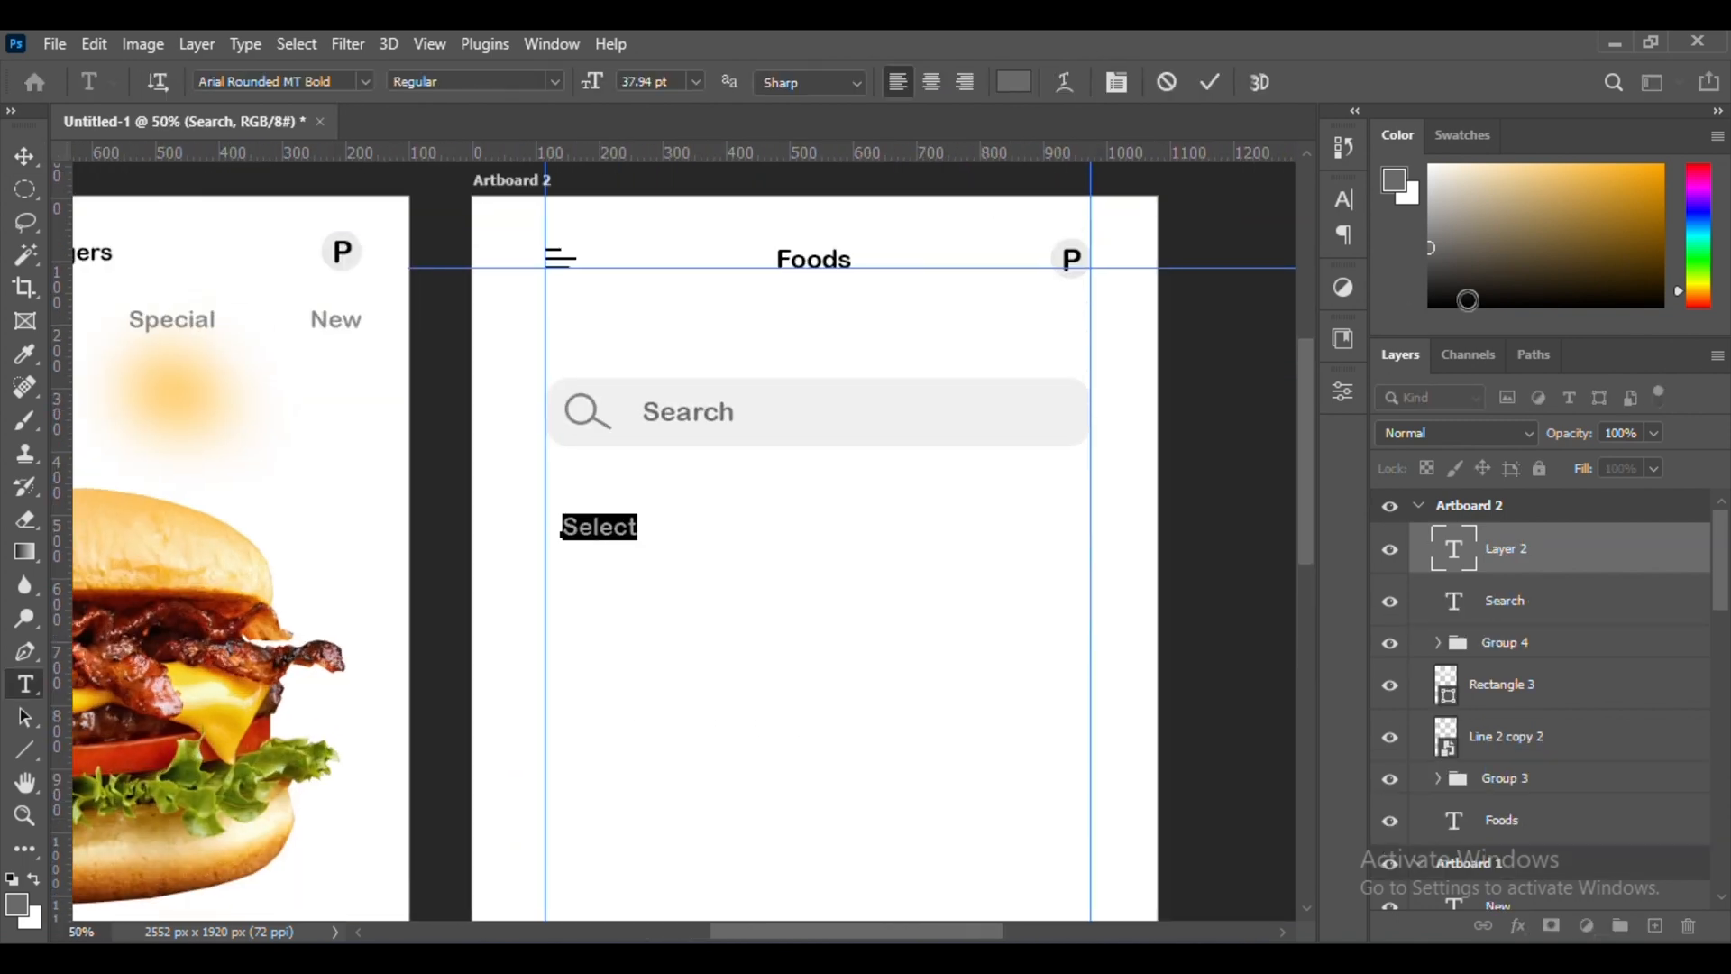
left_click(1467, 304)
left_click(1210, 82)
Enlarge "Select" at the left guide, then duplicate it directly below and change the copy to "your choice"
left_click(25, 157)
left_click_drag(628, 508, 656, 597)
key("ctrl+t")
key("Return")
double_click(626, 566)
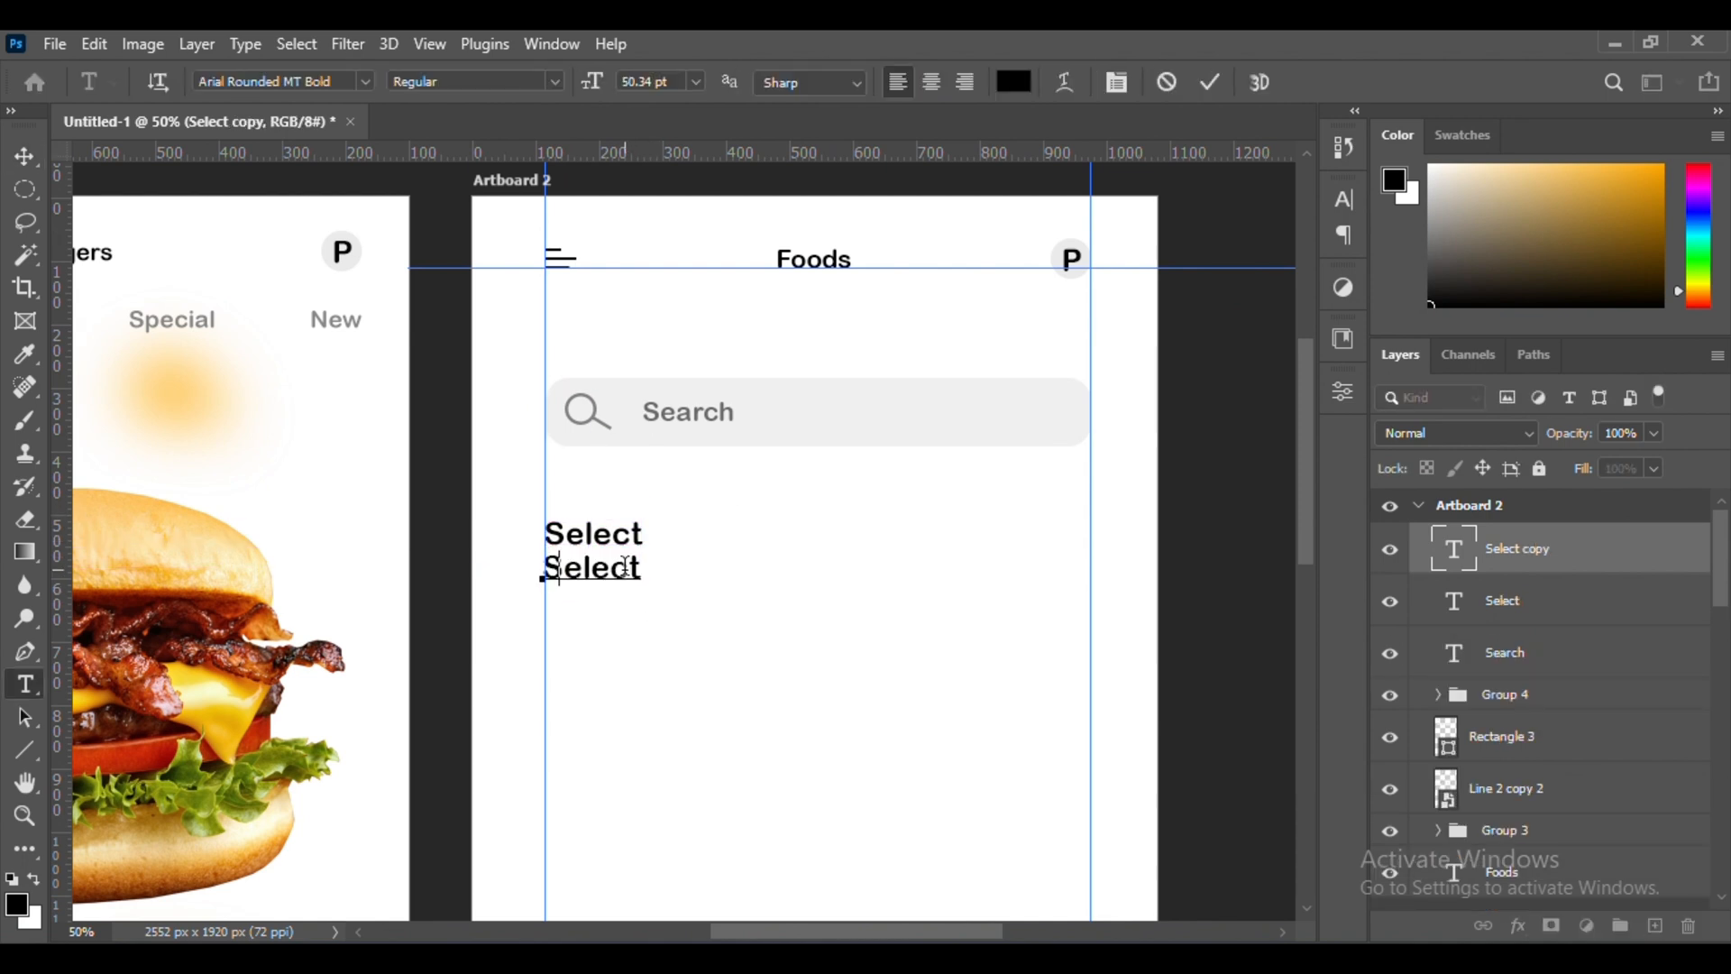
left_click(24, 157)
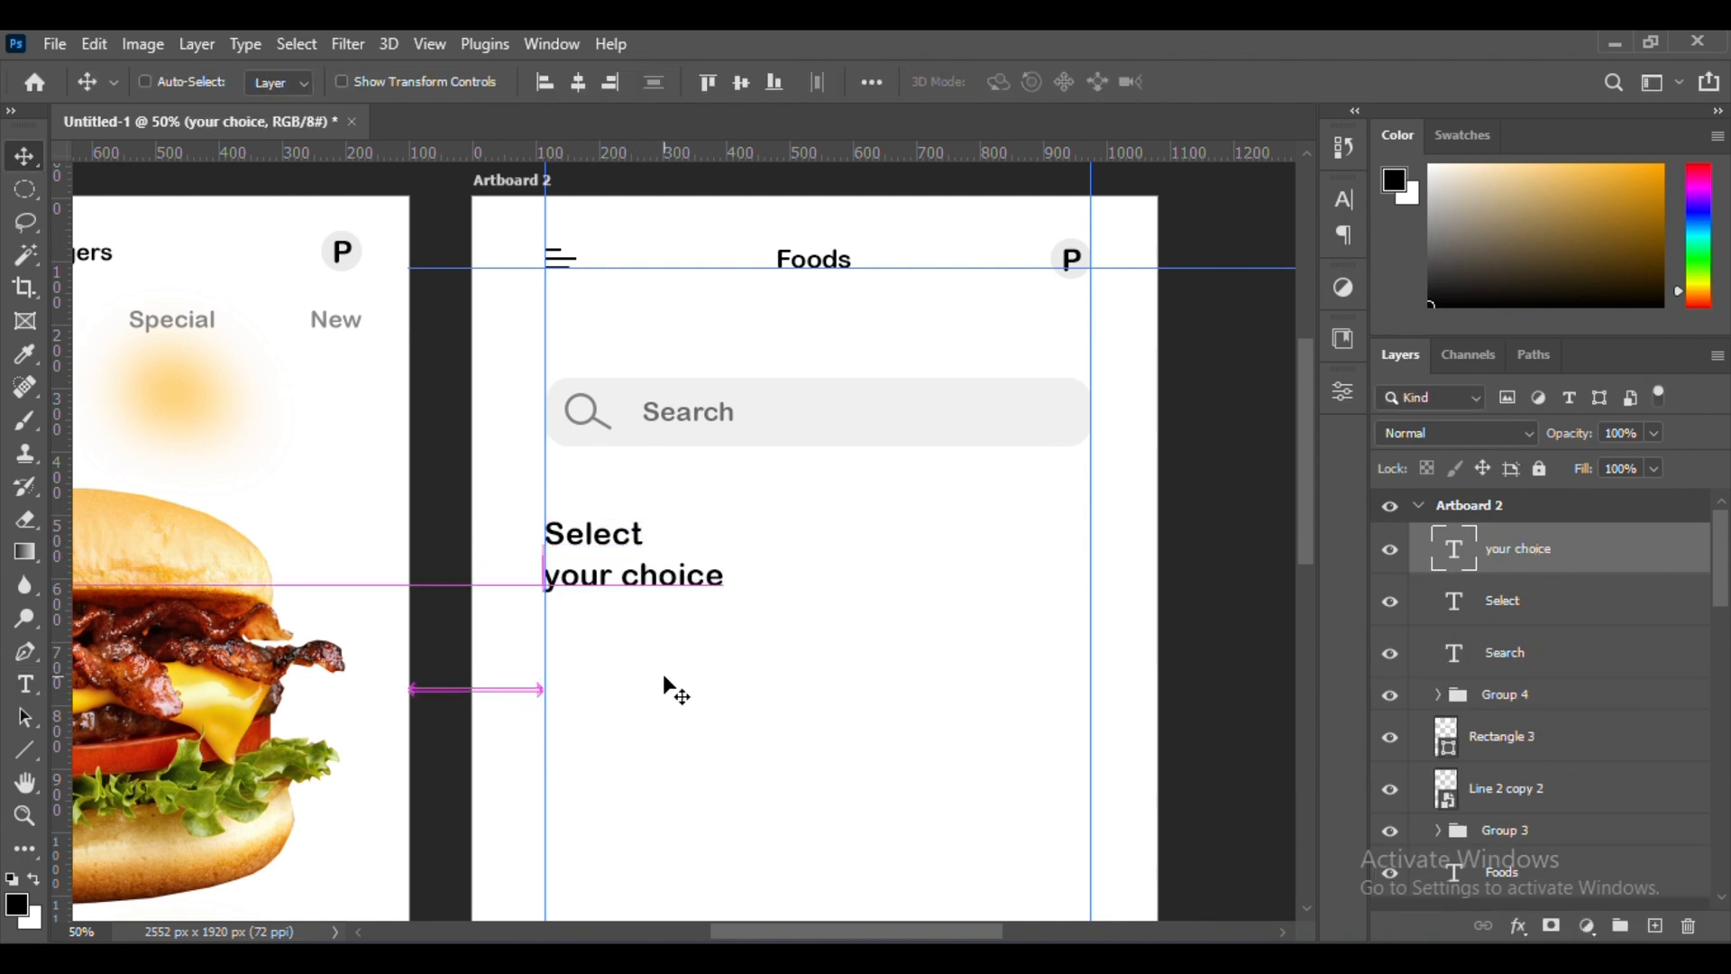
Convert the "Select" and "your choice" text layers into one smart object and align it with the left guide
left_click(1569, 603, "shift")
right_click(1569, 603)
left_click(1408, 352)
mouse_move(814, 577)
left_mouse_down()
mouse_move(817, 599)
mouse_move(814, 577)
left_mouse_up()
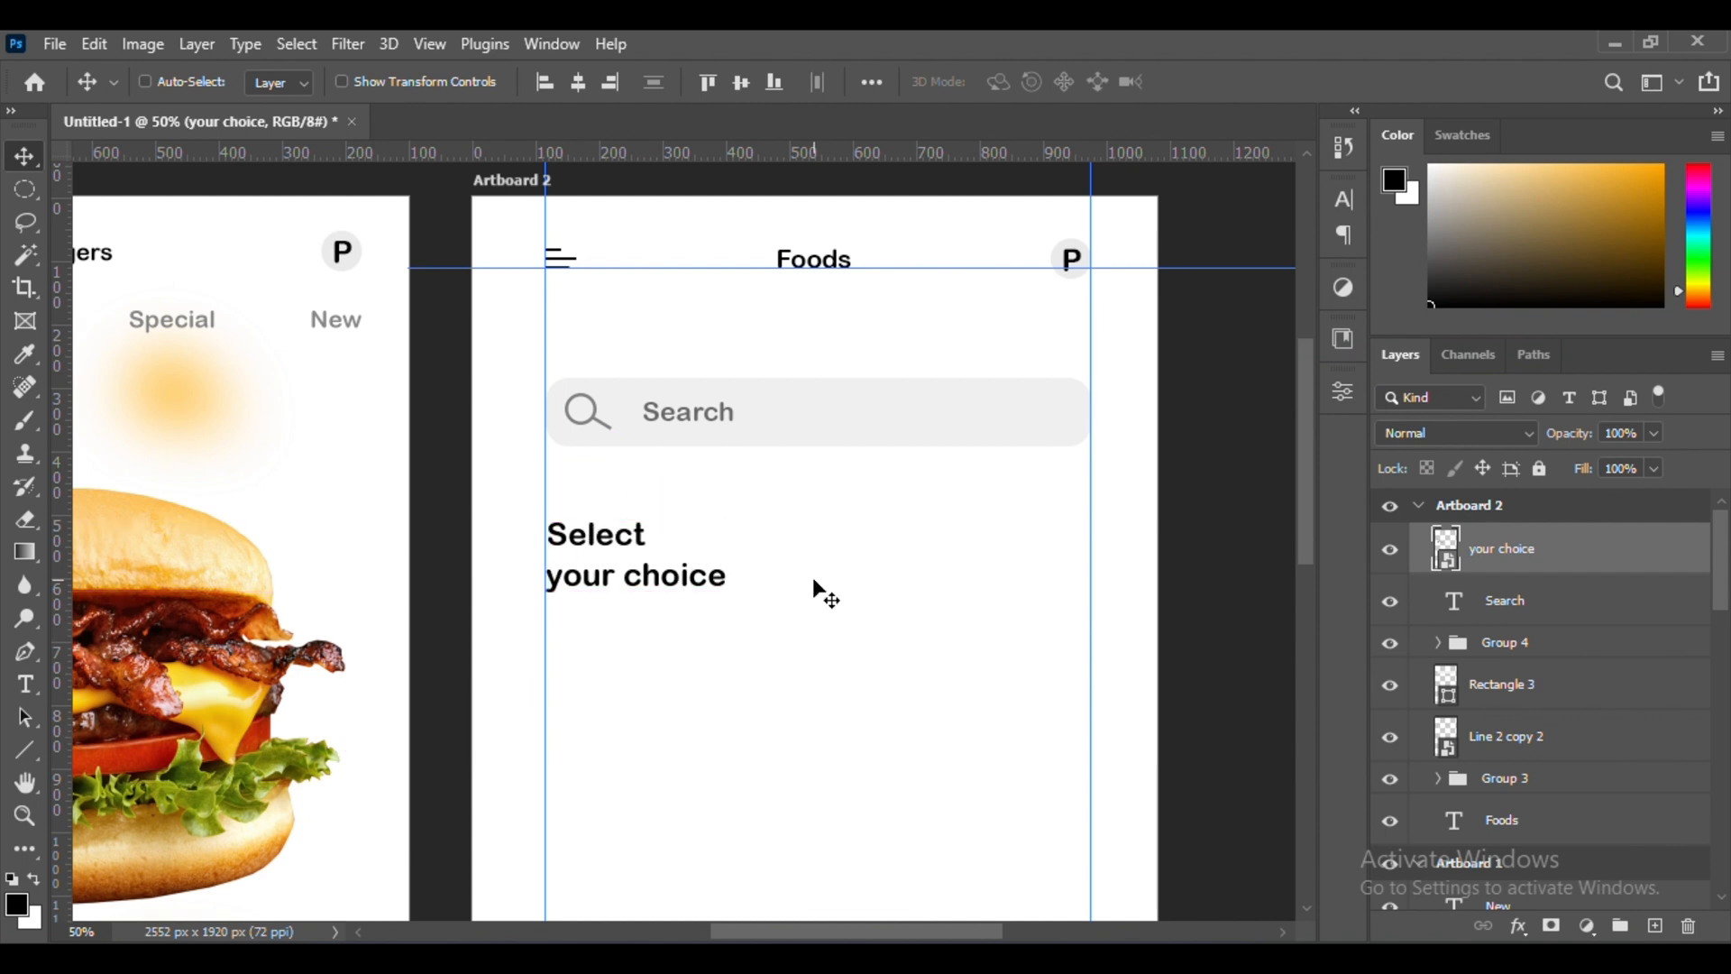
Draw a rounded rectangle of about 289 × 423 px below the "Select your choice" heading, starting at the left guide
key("ctrl+minus")
scroll(814, 577, "down", 2)
key("u")
key("ctrl+plus")
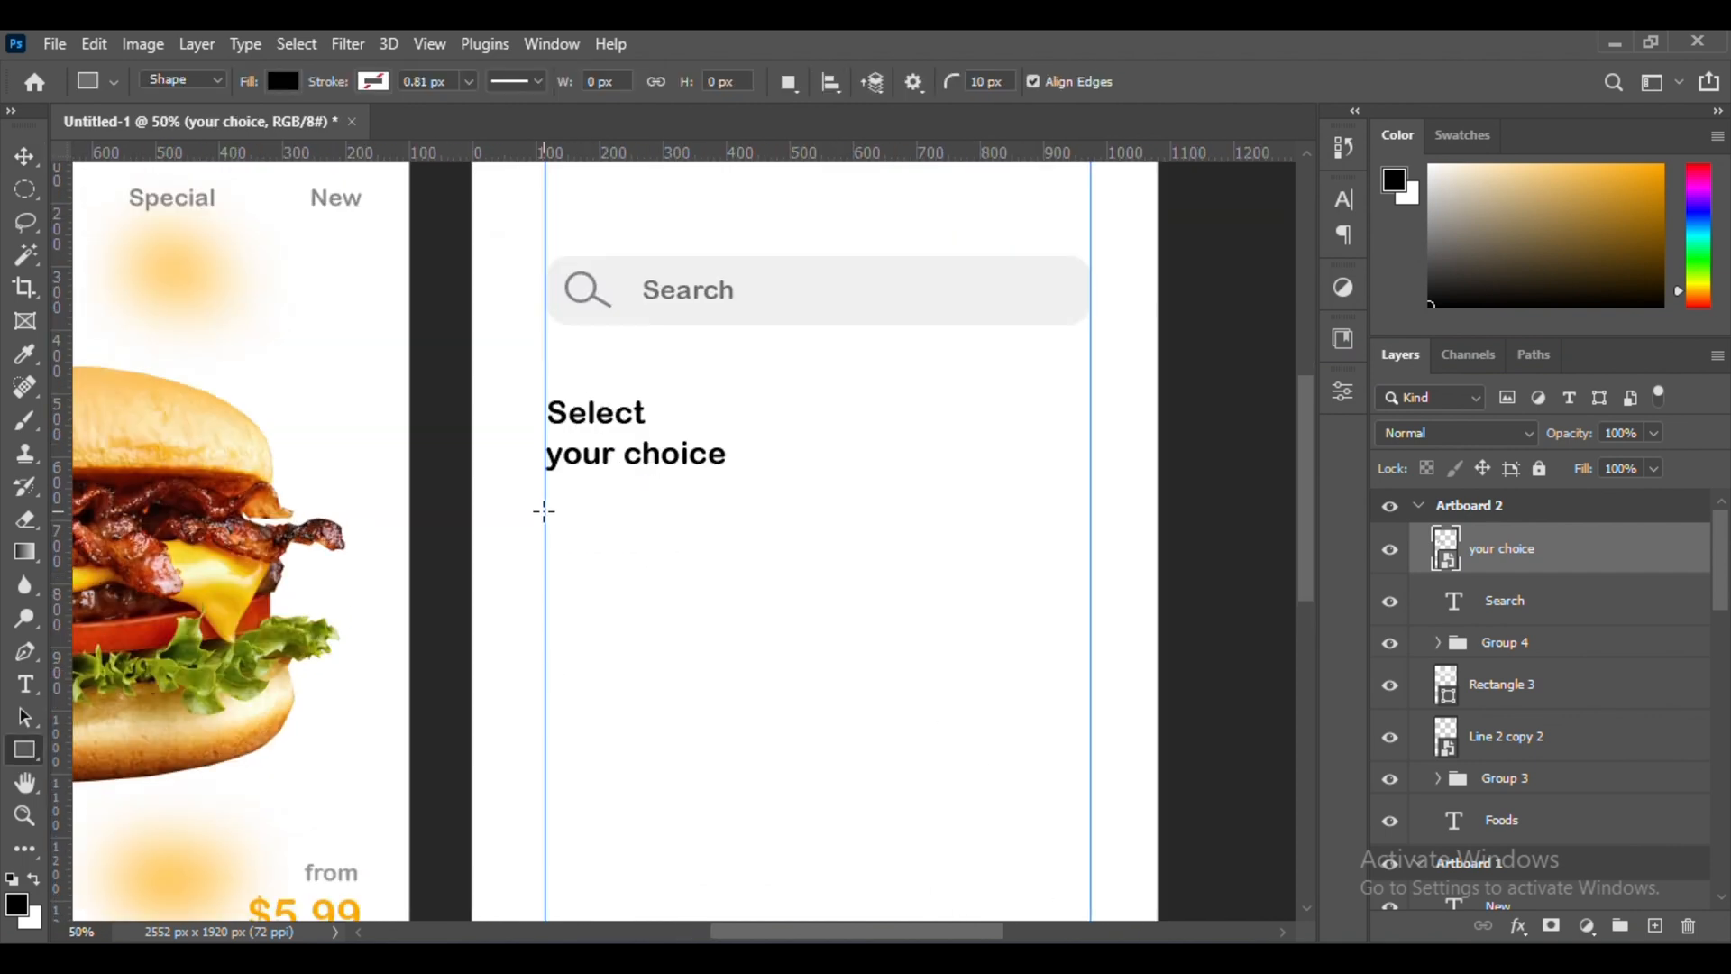
left_click_drag(545, 520, 728, 786)
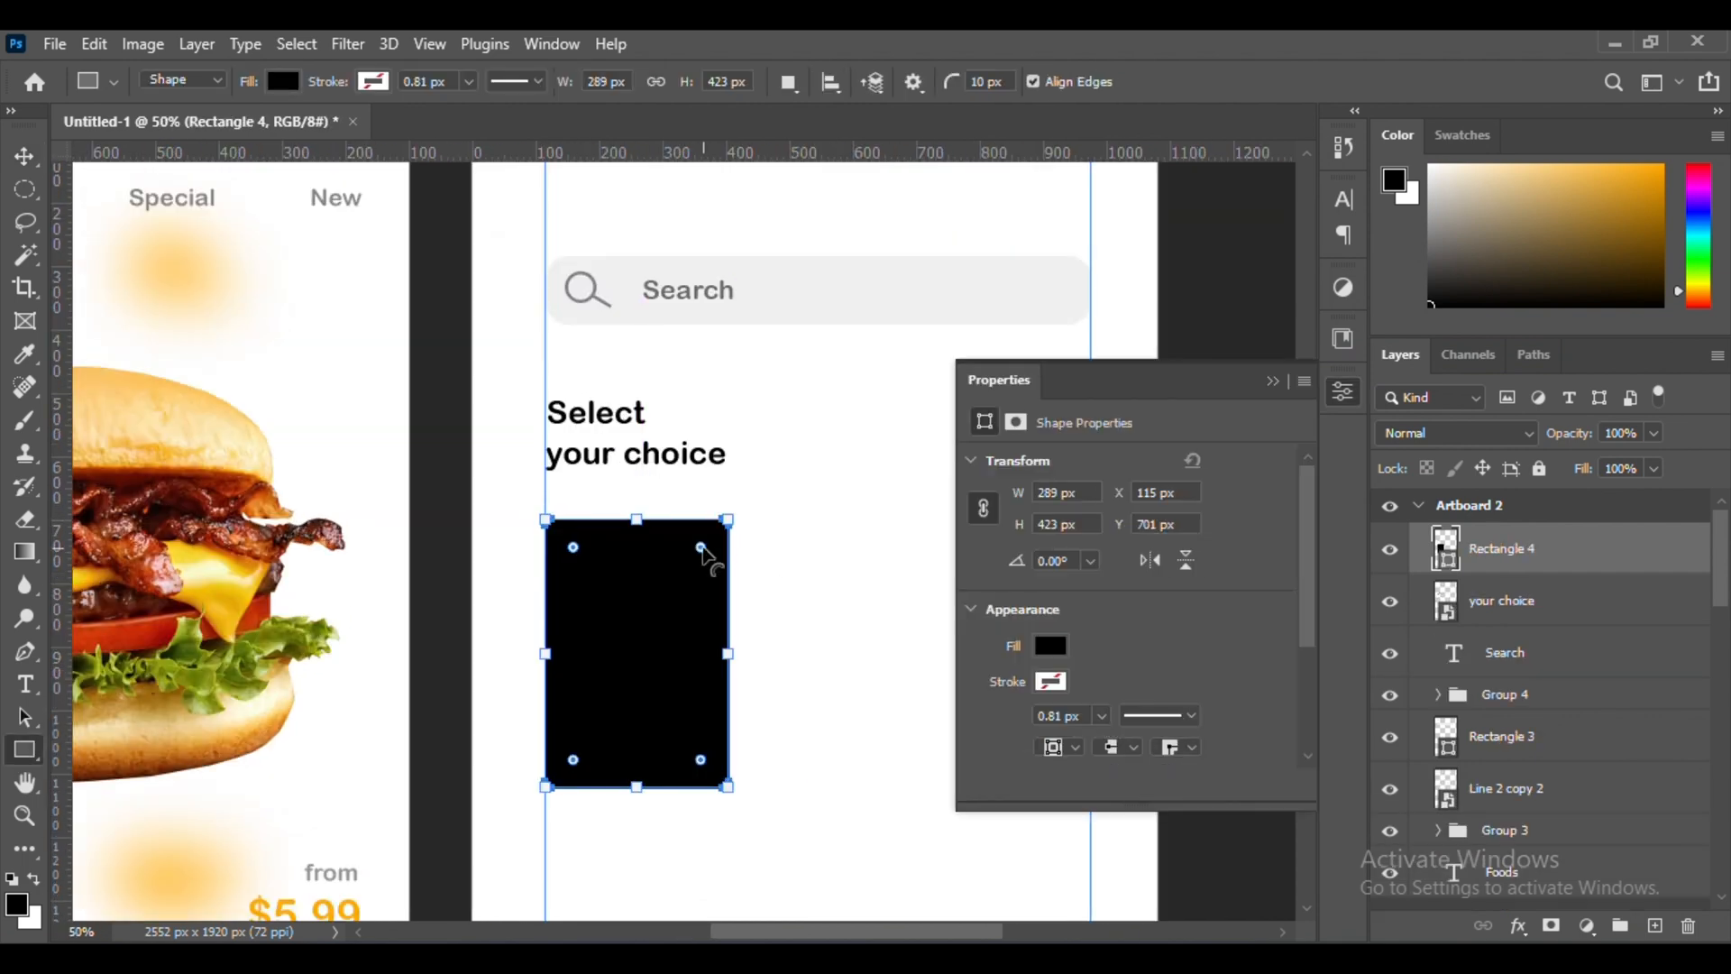
Fill the new rounded rectangle with light pink #ffd3fb
left_click(1051, 645)
left_click(1303, 560)
left_click_drag(1403, 798, 1407, 541)
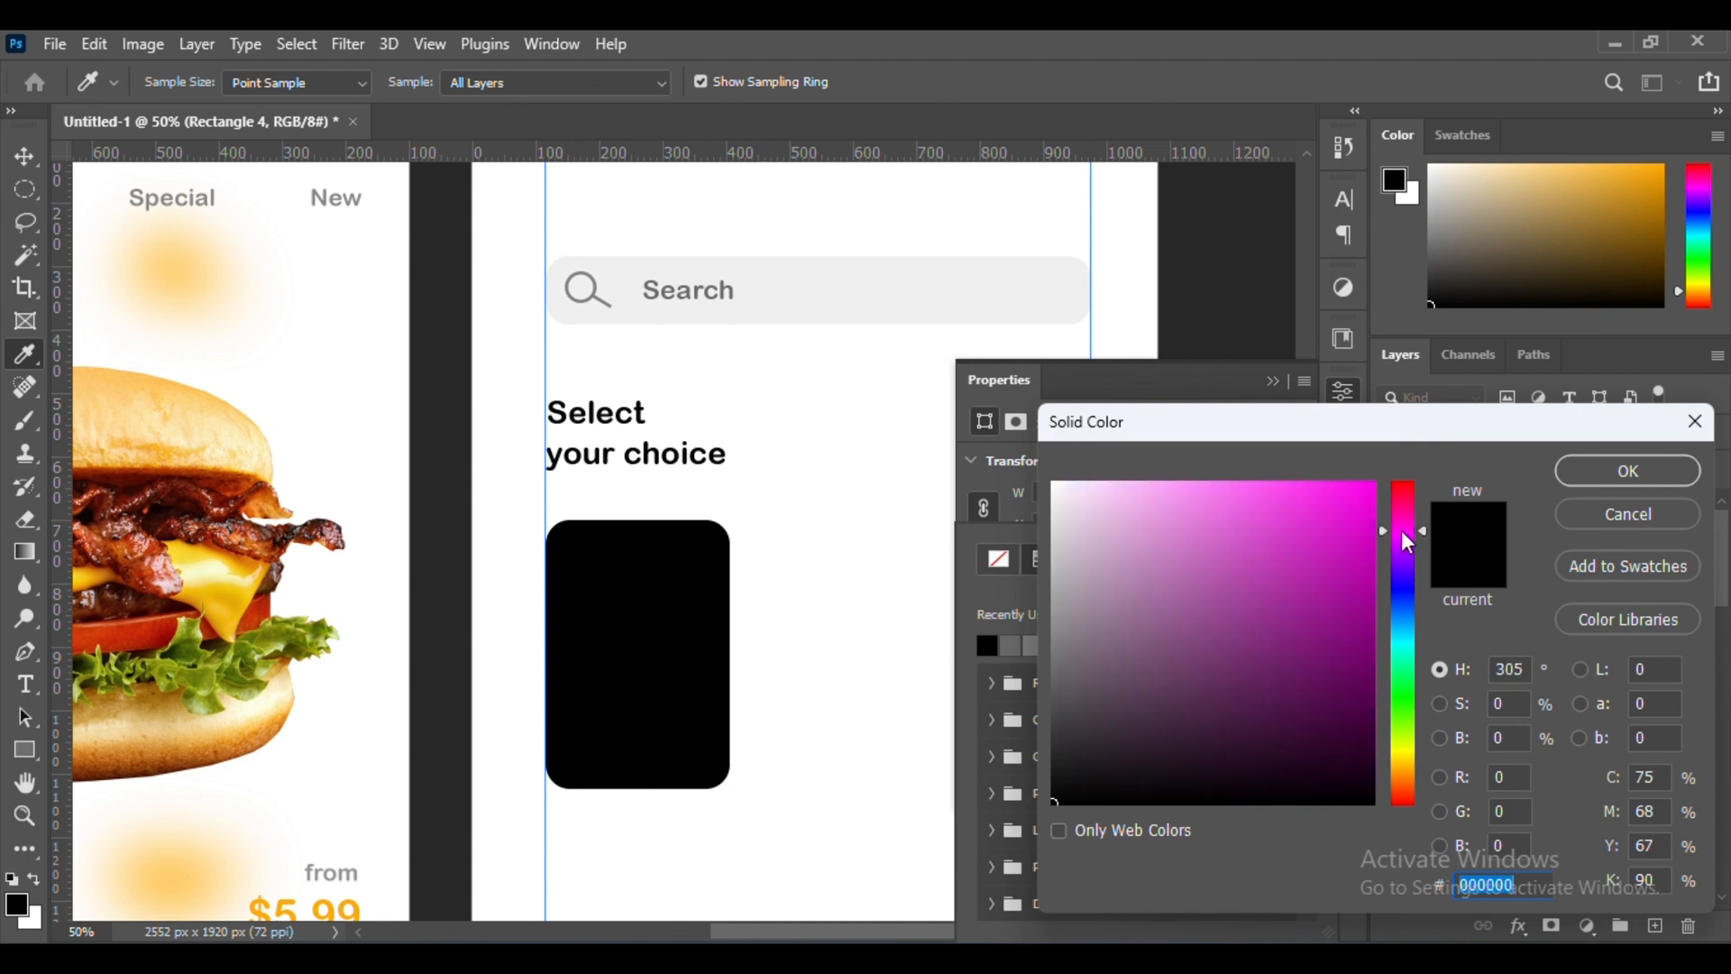
left_click(1643, 482)
Duplicate the pink card to its right, level with the original, and fill the copy with light blue
key("v")
left_click_drag(695, 650, 912, 645)
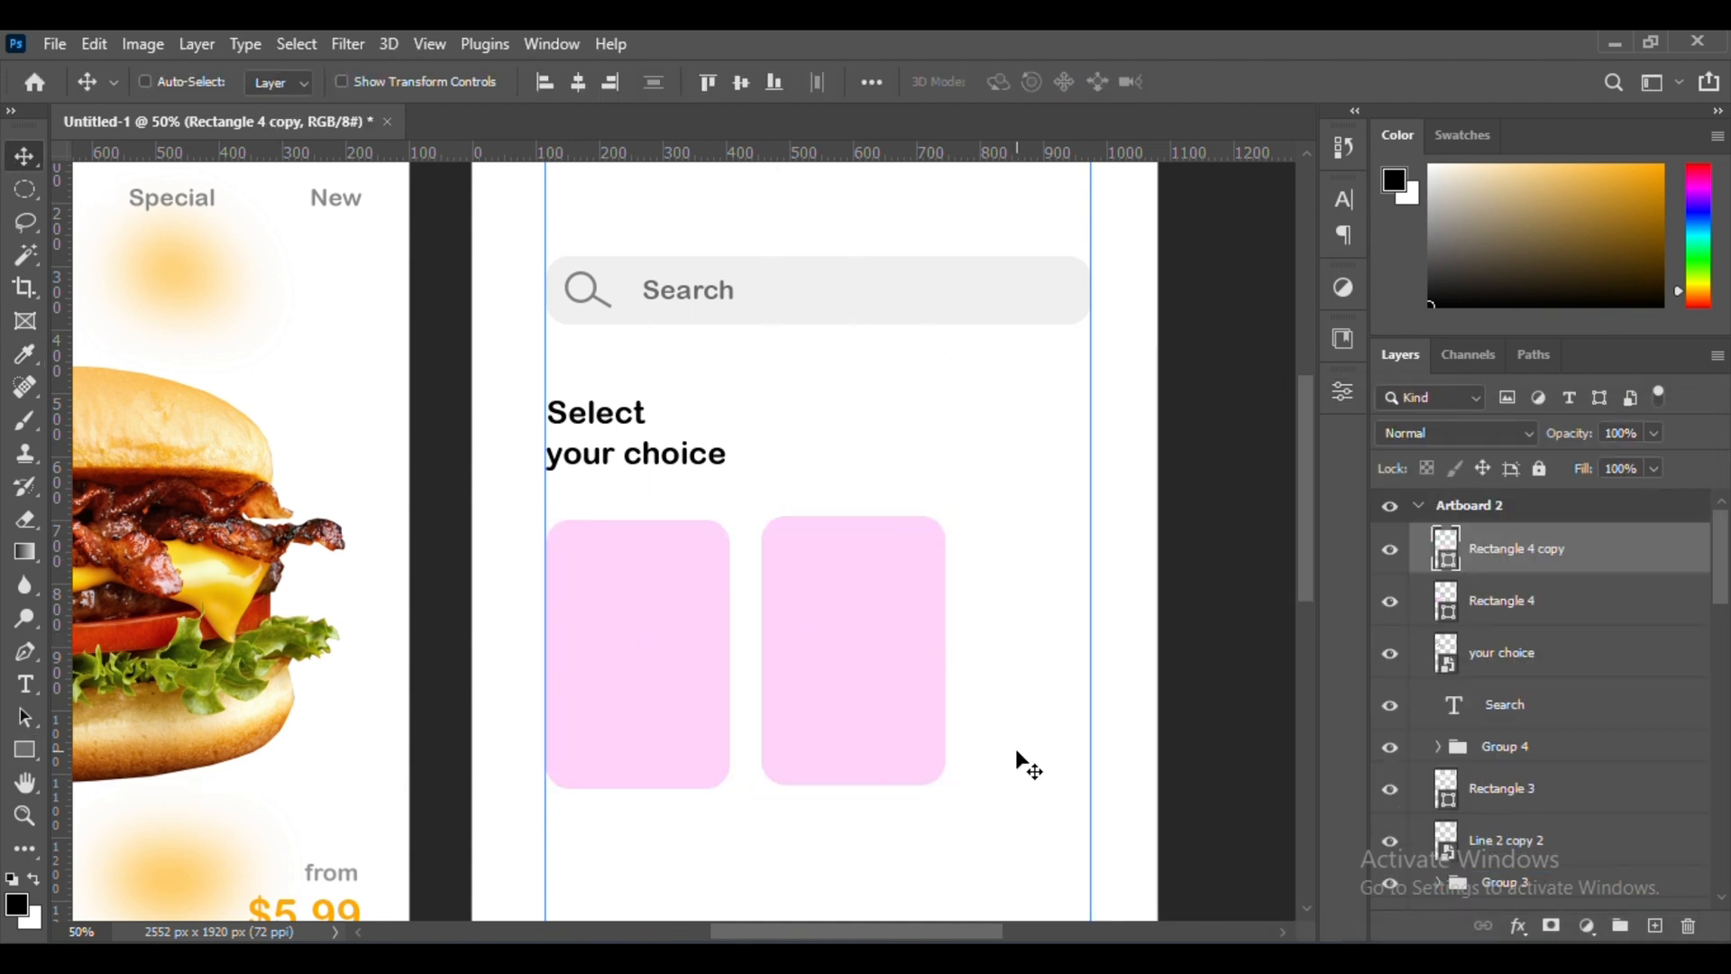
left_click_drag(817, 617, 815, 621)
left_click(20, 754)
left_click(283, 82)
left_click(440, 136)
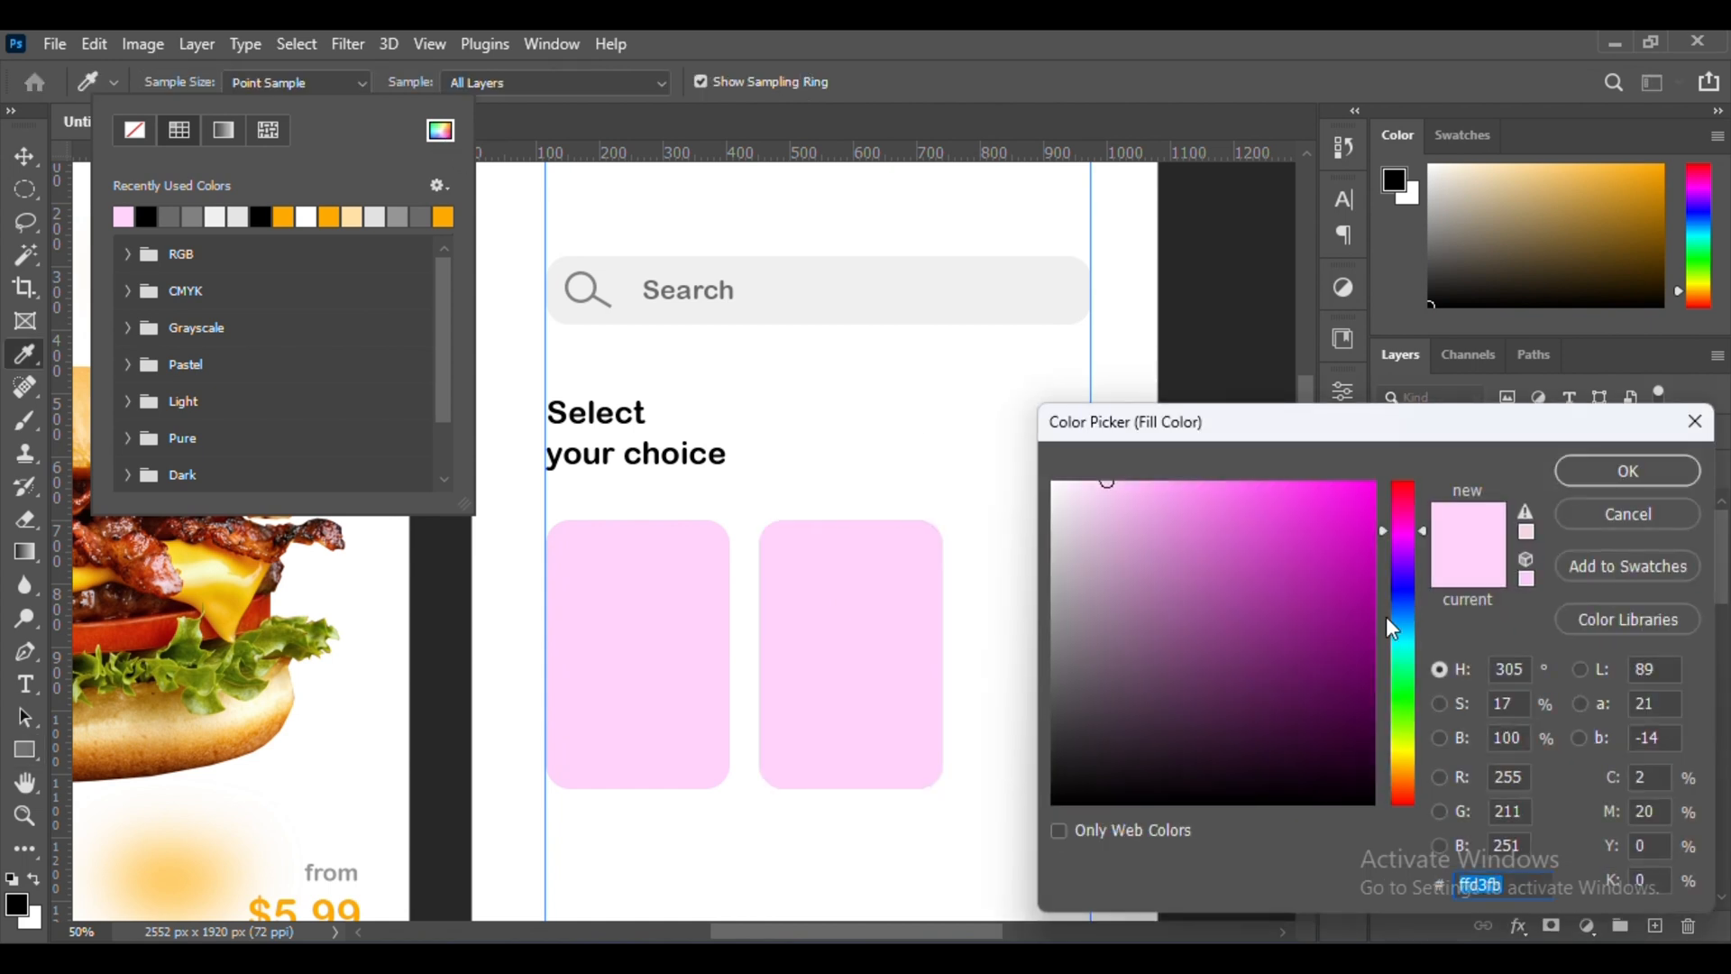
left_click(1394, 623)
left_click_drag(1137, 492, 1118, 471)
left_click(1684, 469)
Duplicate the blue card to its right, reaching the artboard's edge, and fill the copy with pale orange
key("v")
left_click_drag(893, 638, 1128, 641)
key("ctrl+plus")
key("ctrl+plus")
key("ctrl+minus")
key("ctrl+minus")
key("u")
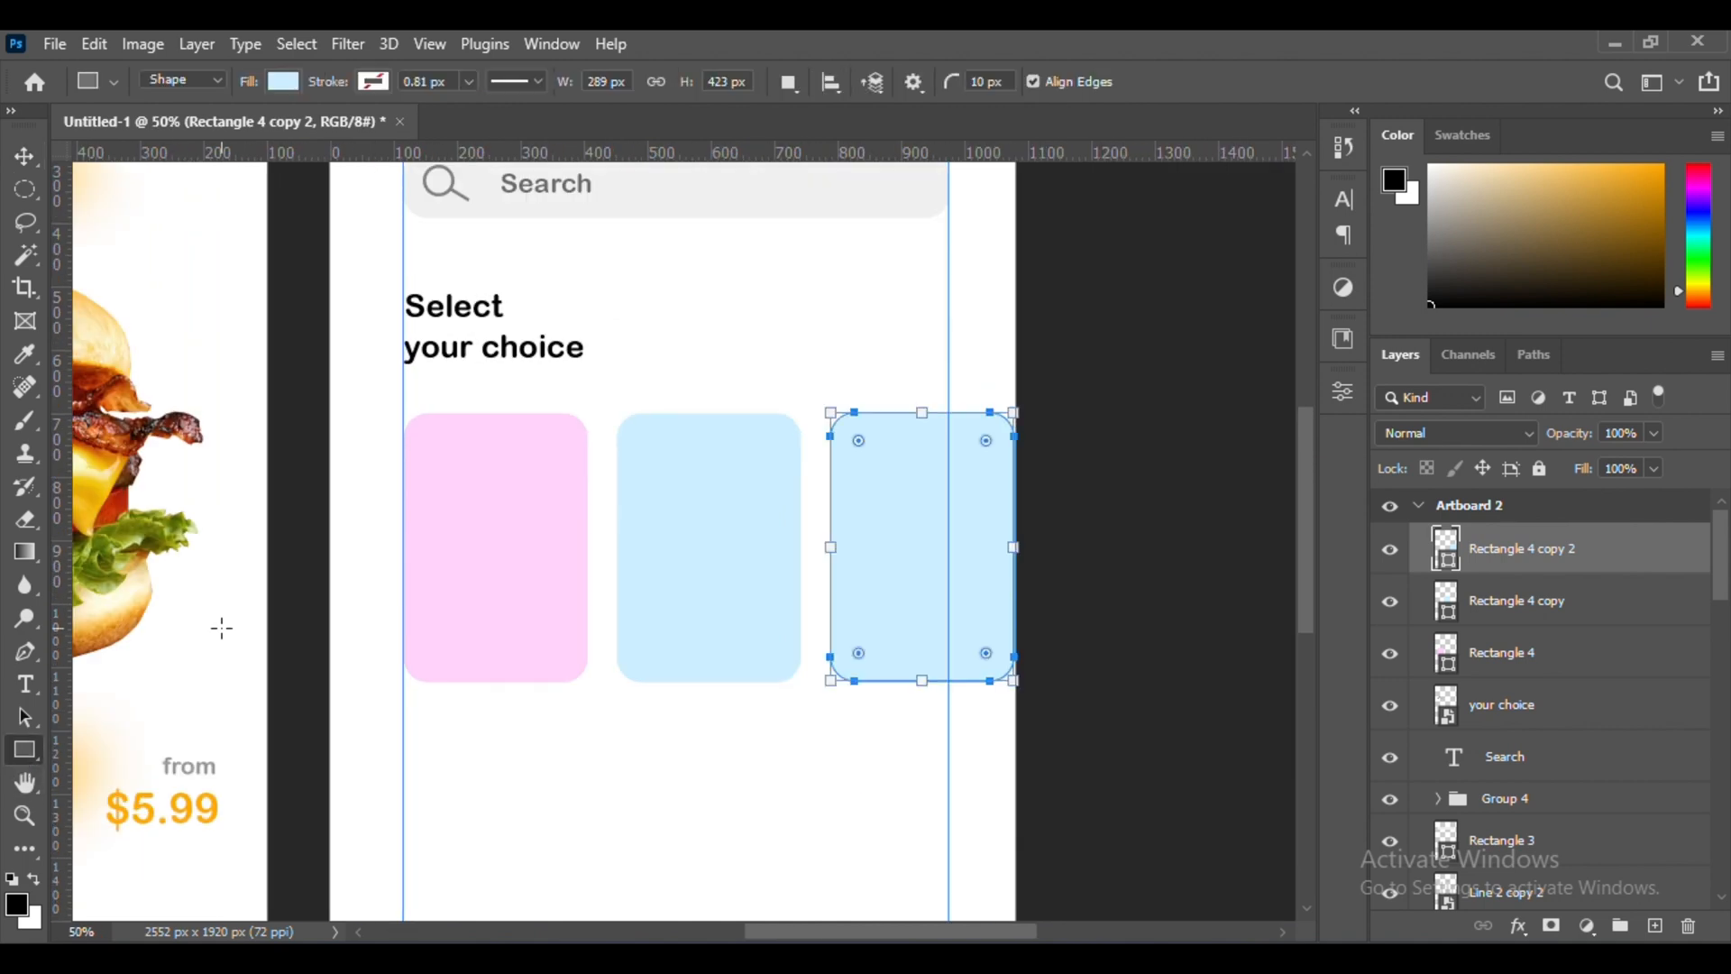
left_click(283, 82)
left_click(441, 130)
left_click(1628, 471)
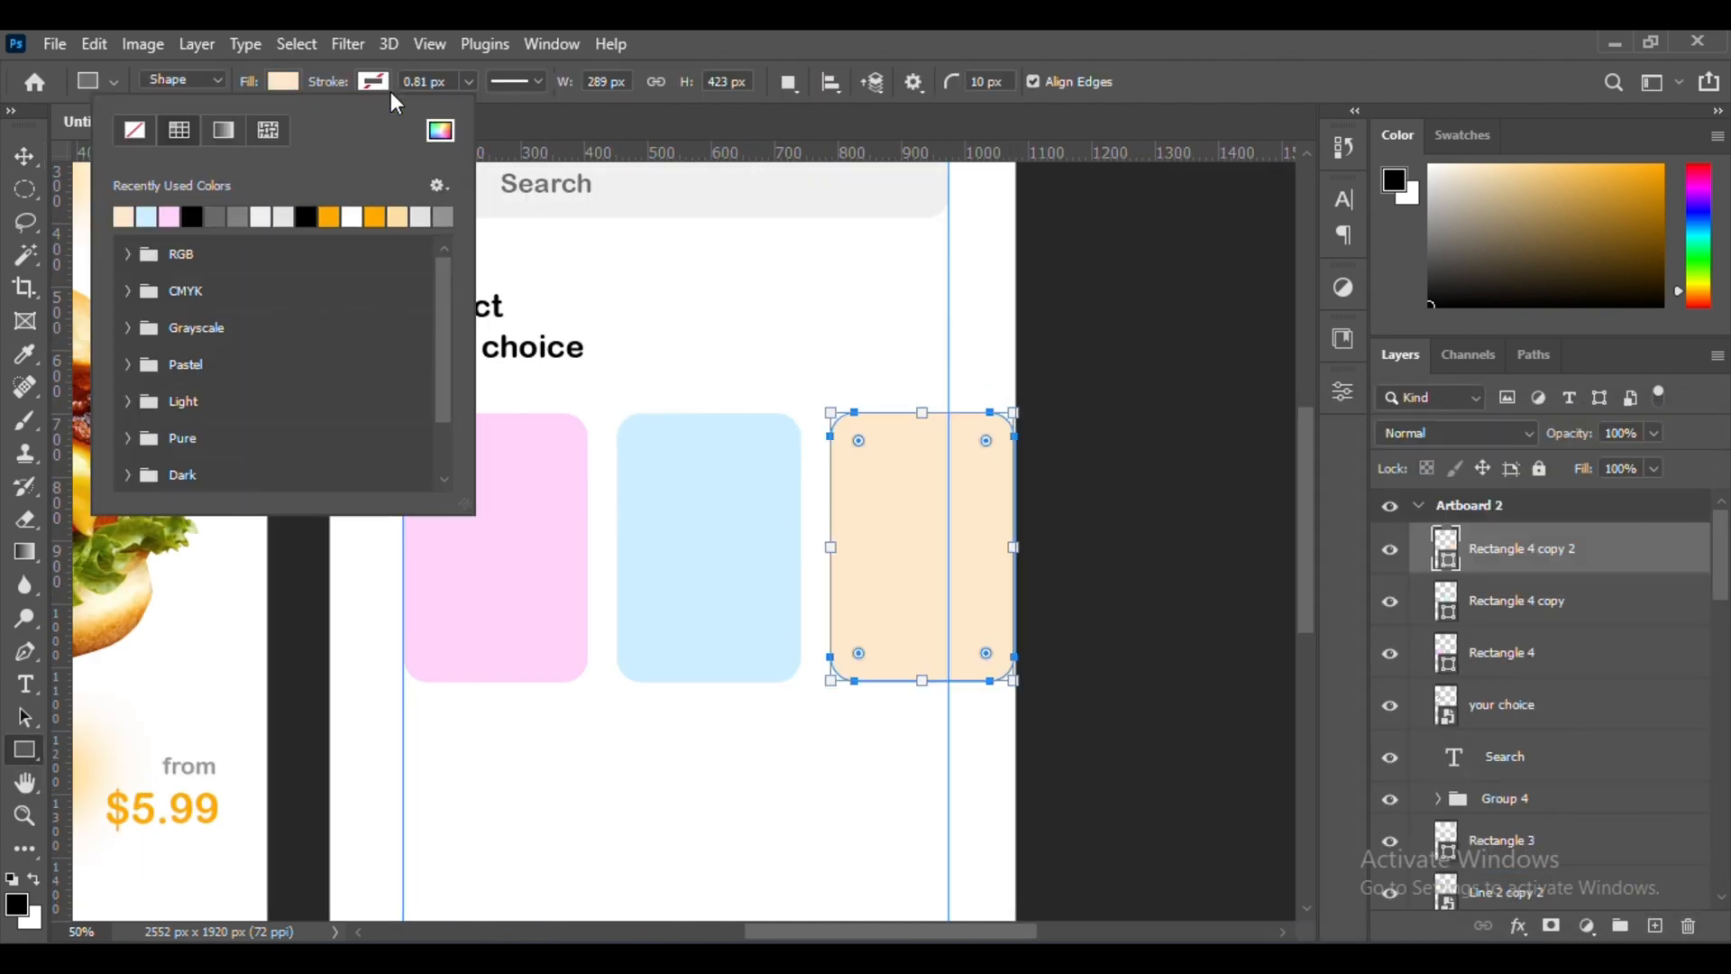
Place the Floating-burger-PNG image over the pink card, scaled to about 22.6% and tilted about 4°
key("v")
scroll(1043, 761, "up", 2)
key("ctrl+minus")
scroll(1044, 761, "up", 1)
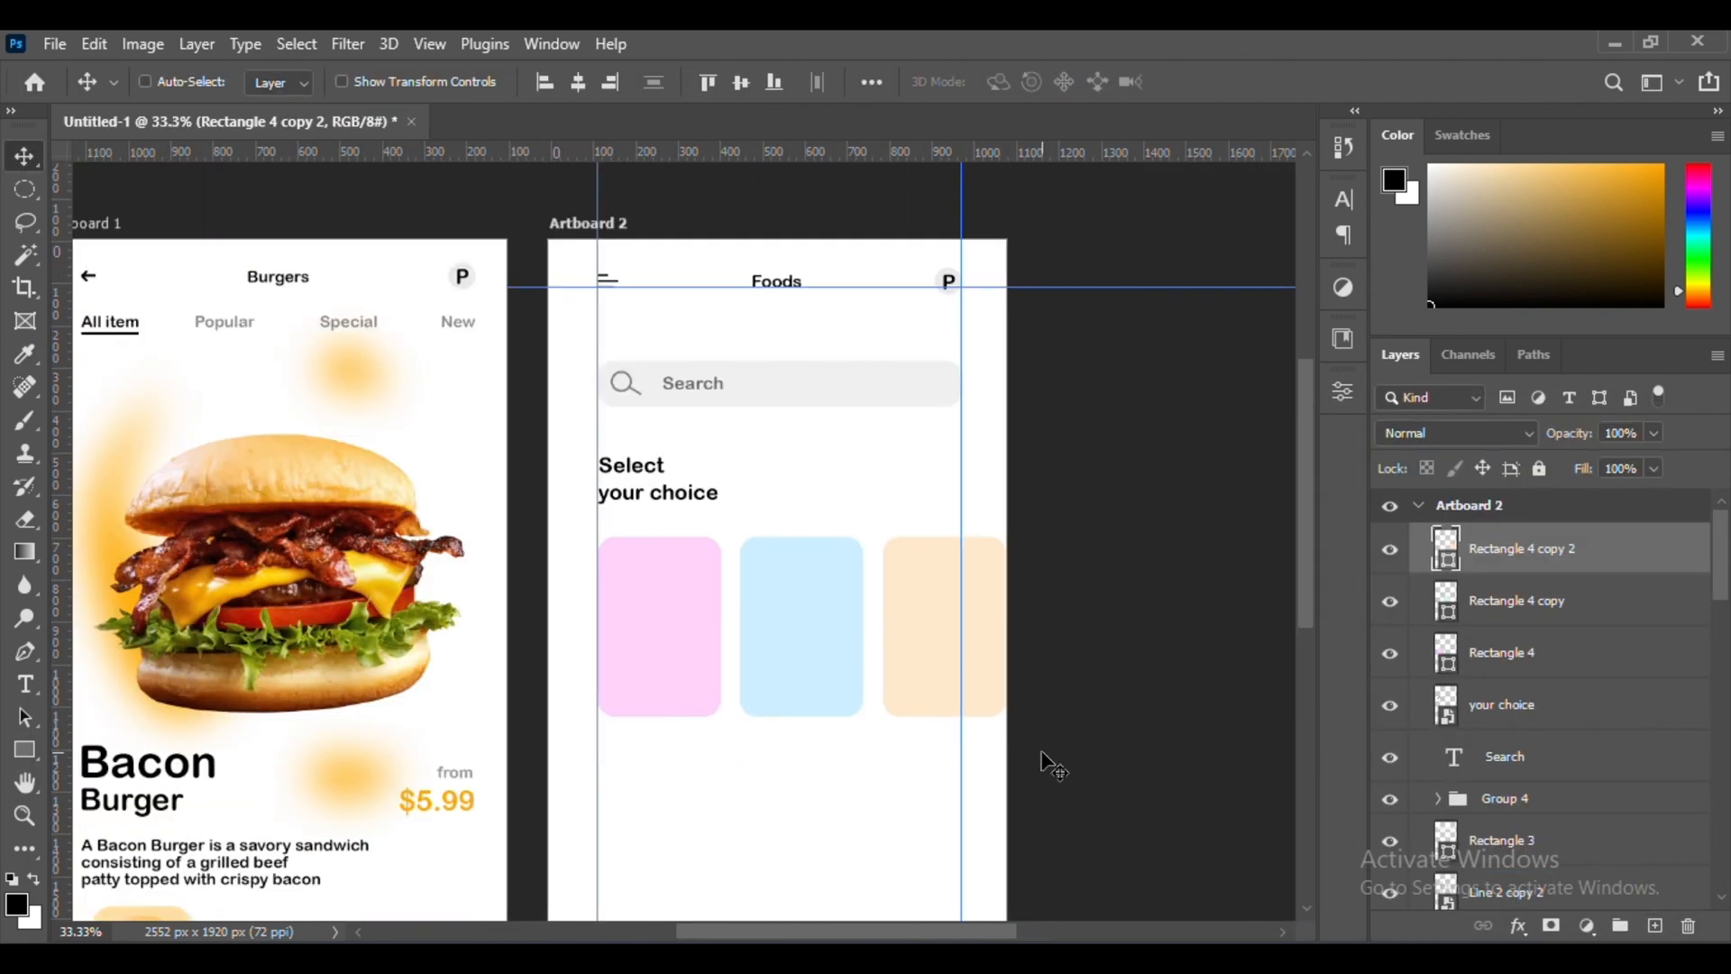
key("alt+Tab")
left_click_drag(843, 282, 943, 603)
left_click_drag(1005, 398, 872, 503)
left_click_drag(805, 567, 736, 626)
key("ctrl+plus")
key("ctrl+plus")
left_click_drag(1020, 449, 1024, 464)
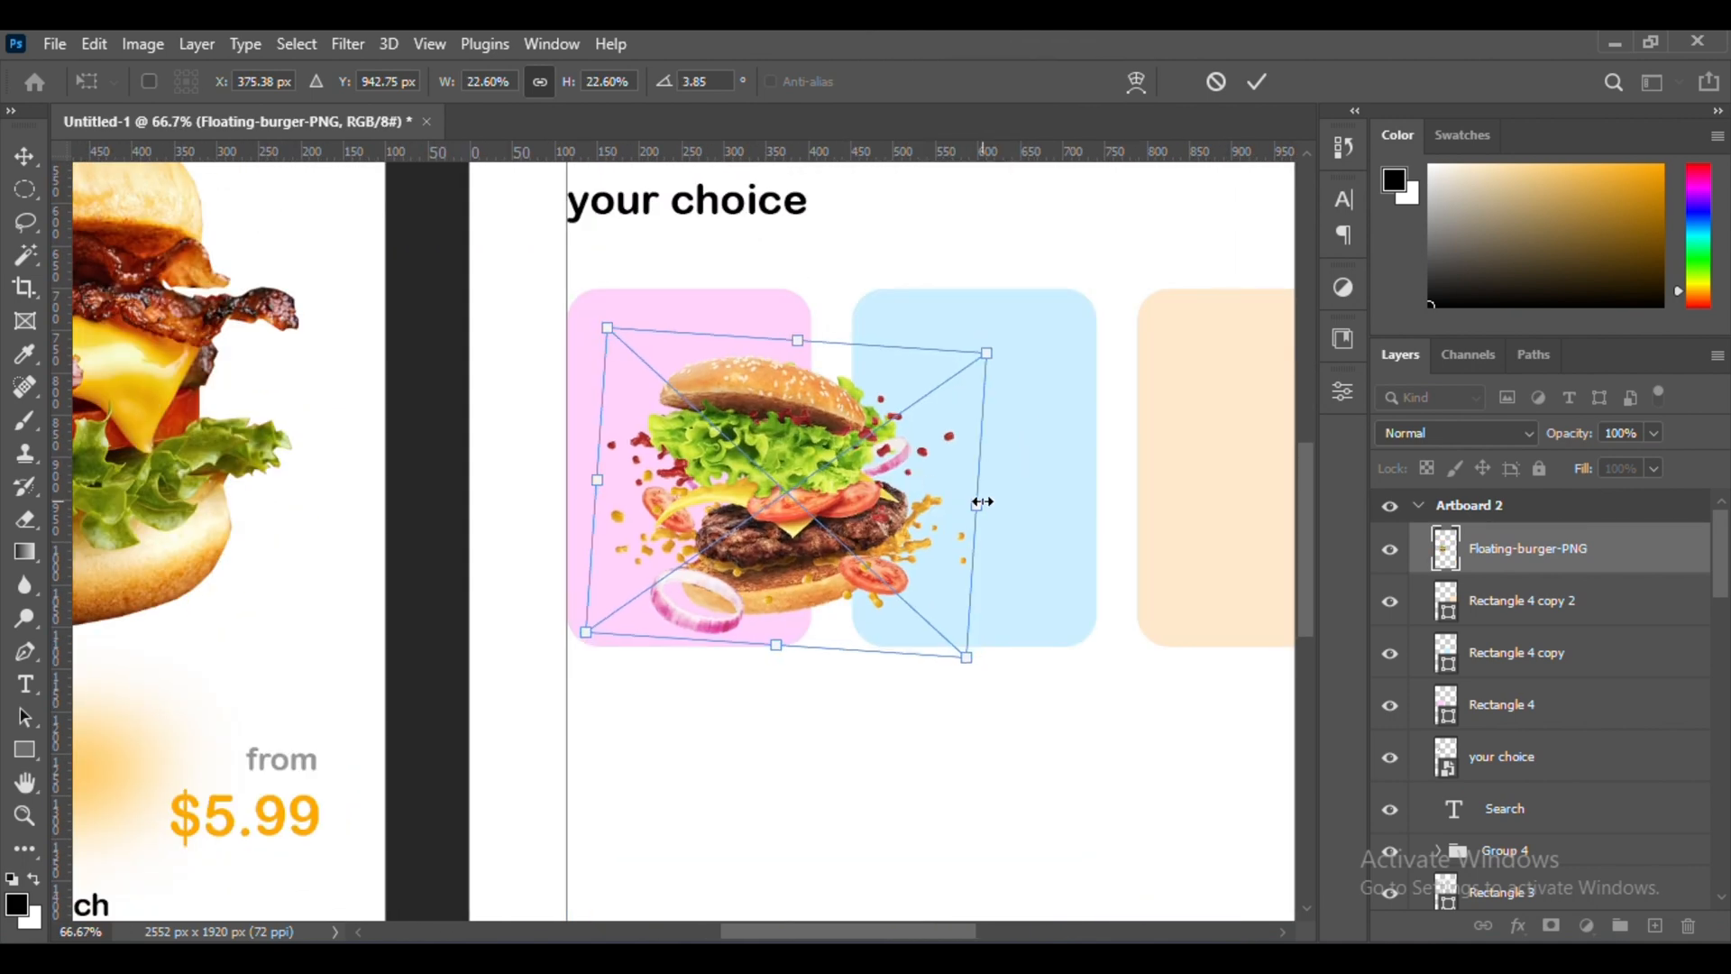
key("Return")
Move the floating burger layer directly above the pink card's layer and clip it to that card
left_click_drag(1448, 554, 1411, 715)
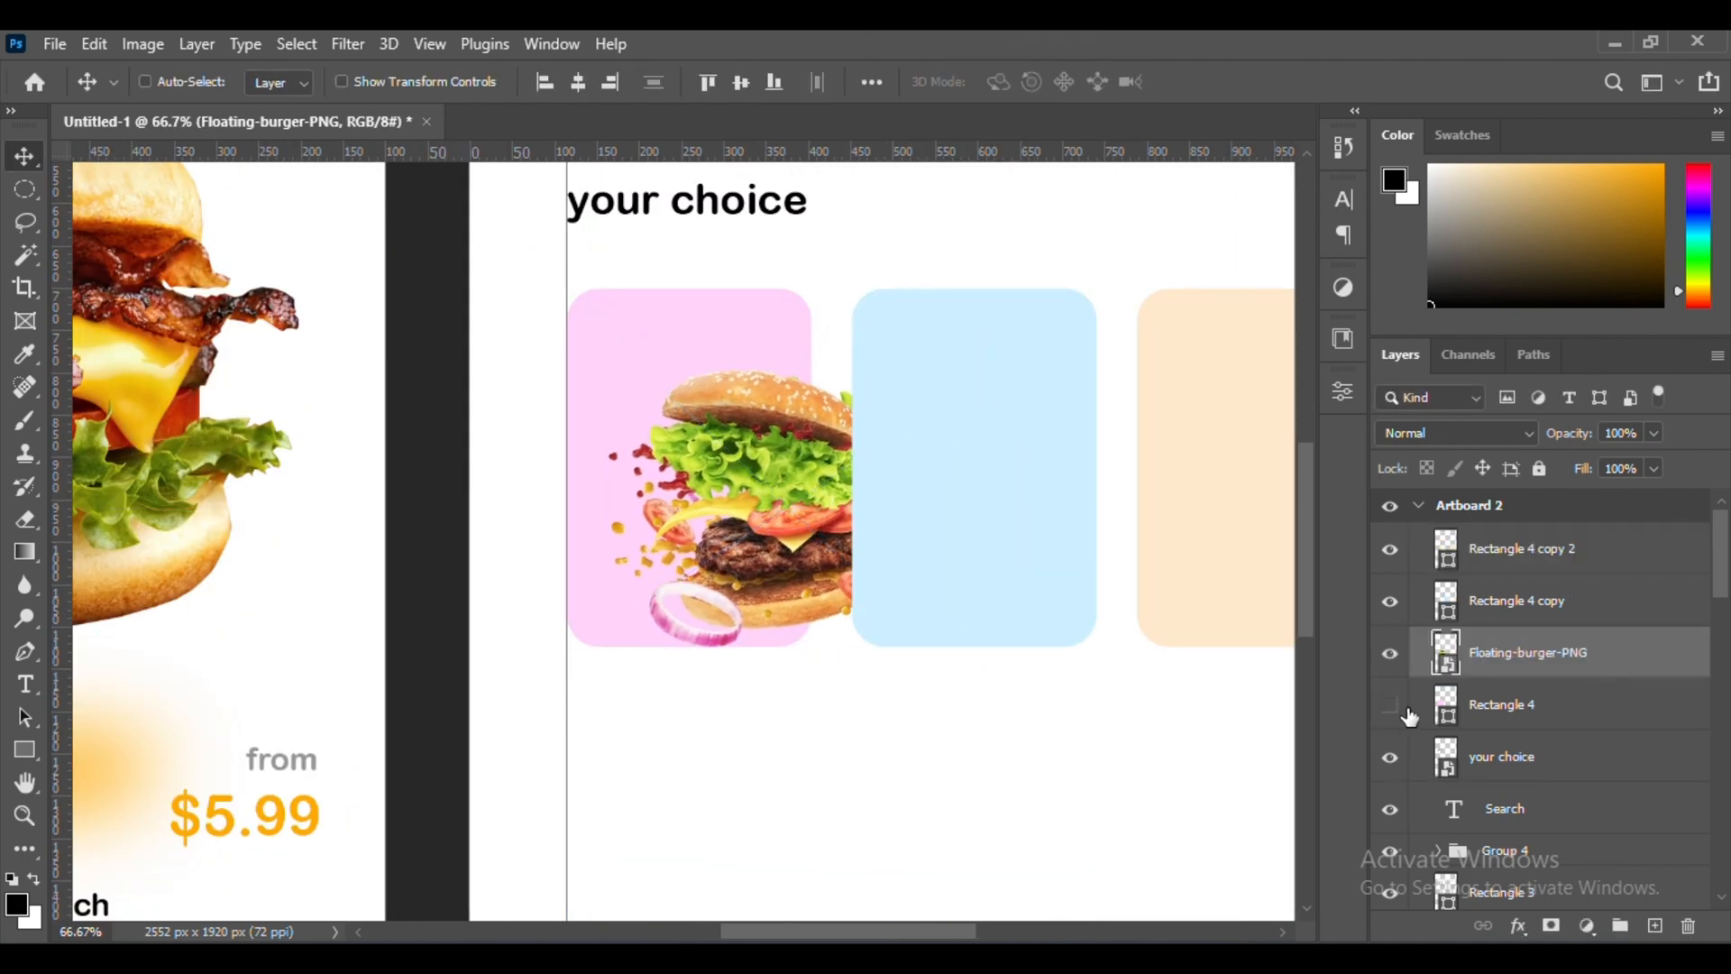
left_click(1595, 687)
left_click(1595, 646)
left_click(1553, 676, "alt")
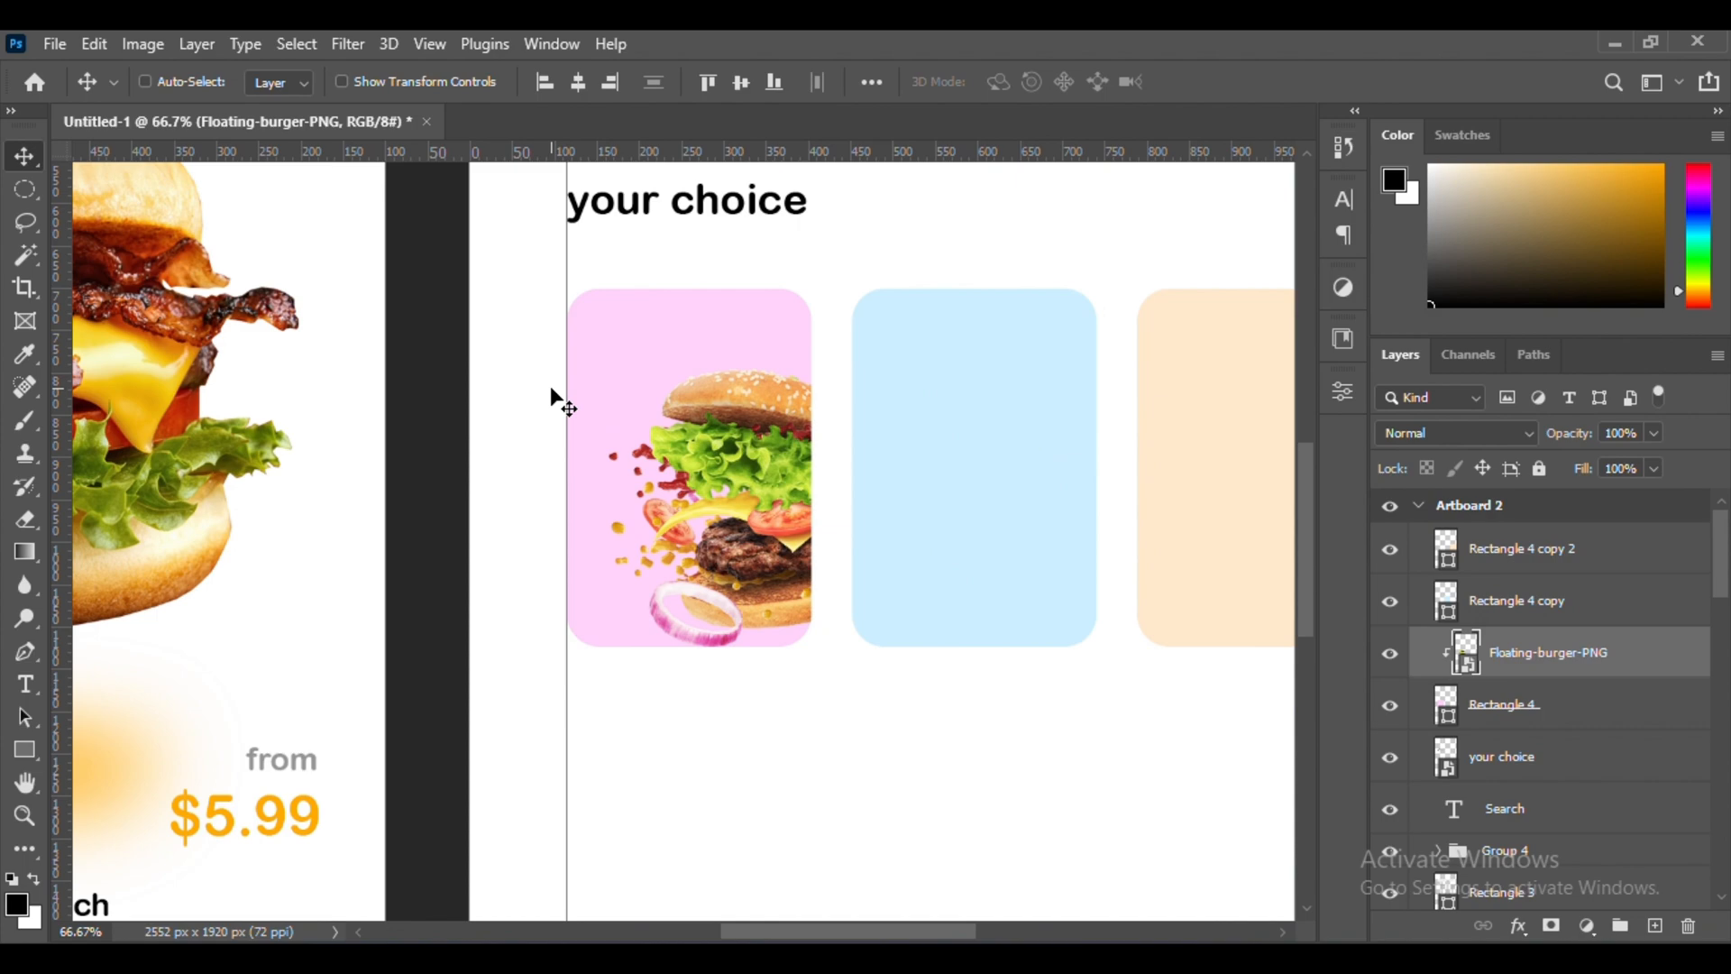
Place the pizza photo pexels-beqa-tefnadze-803290 on Artboard 2 and bring its layer above the three cards
scroll(832, 573, "right", 2)
left_click(817, 564, "ctrl")
key("alt+Tab")
left_click_drag(1122, 334, 891, 695)
key("alt+Tab")
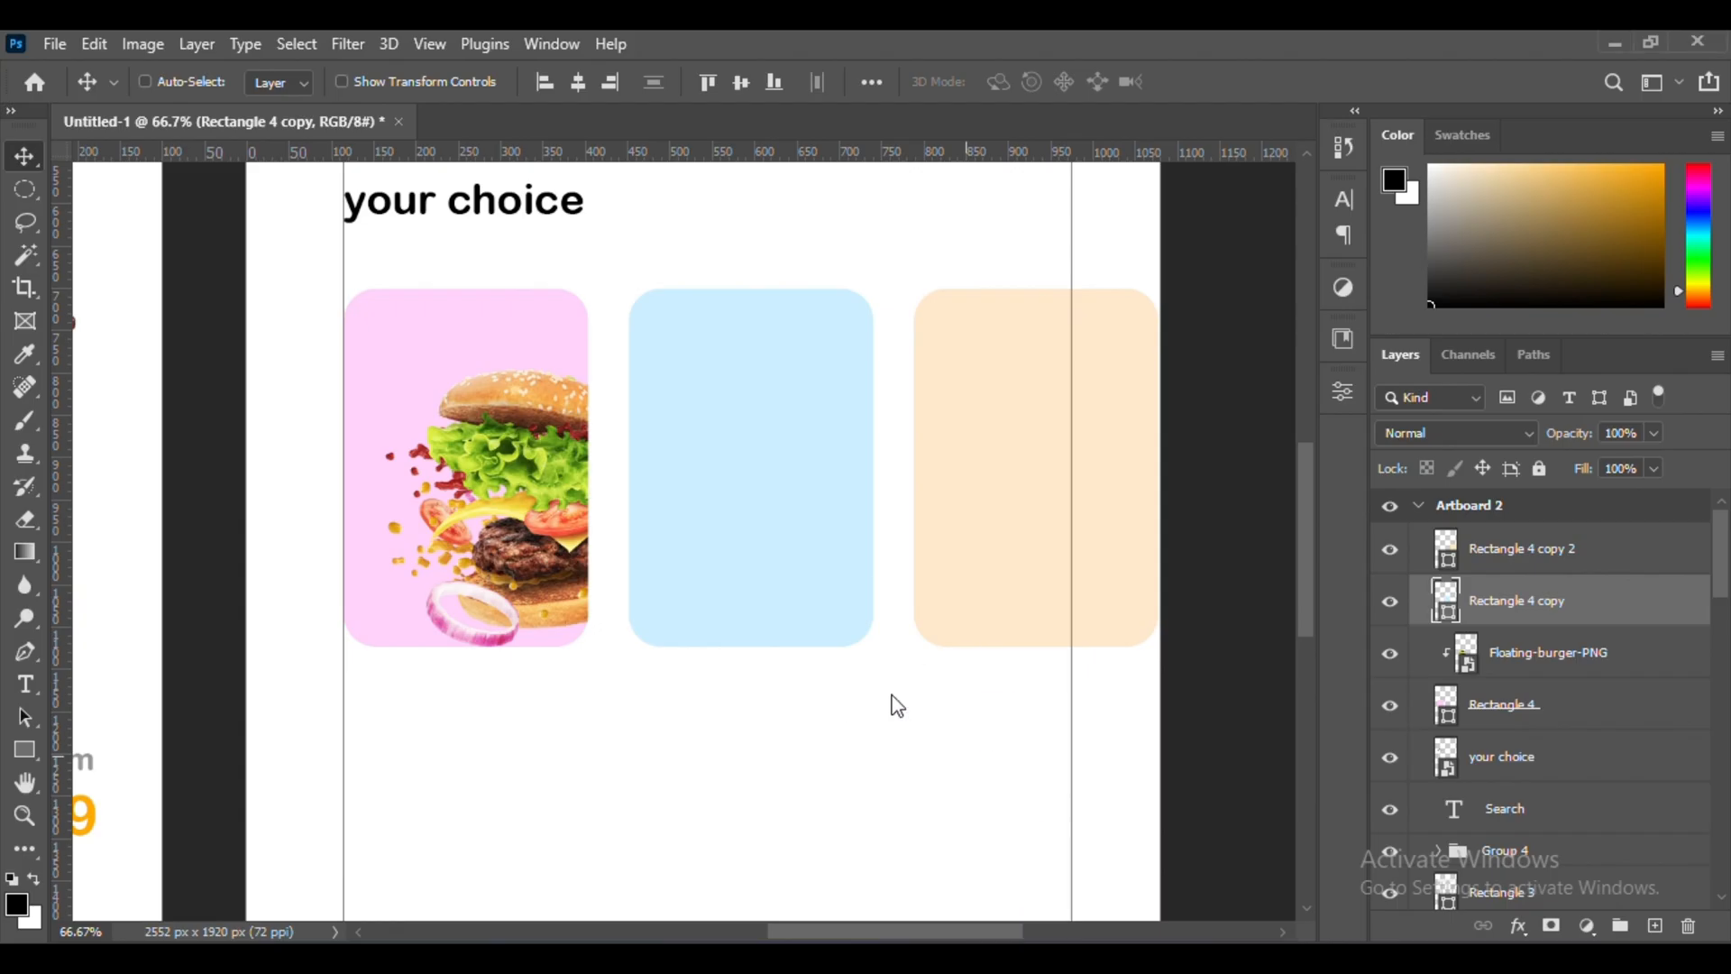
key("Return")
left_click_drag(1520, 598, 1542, 541)
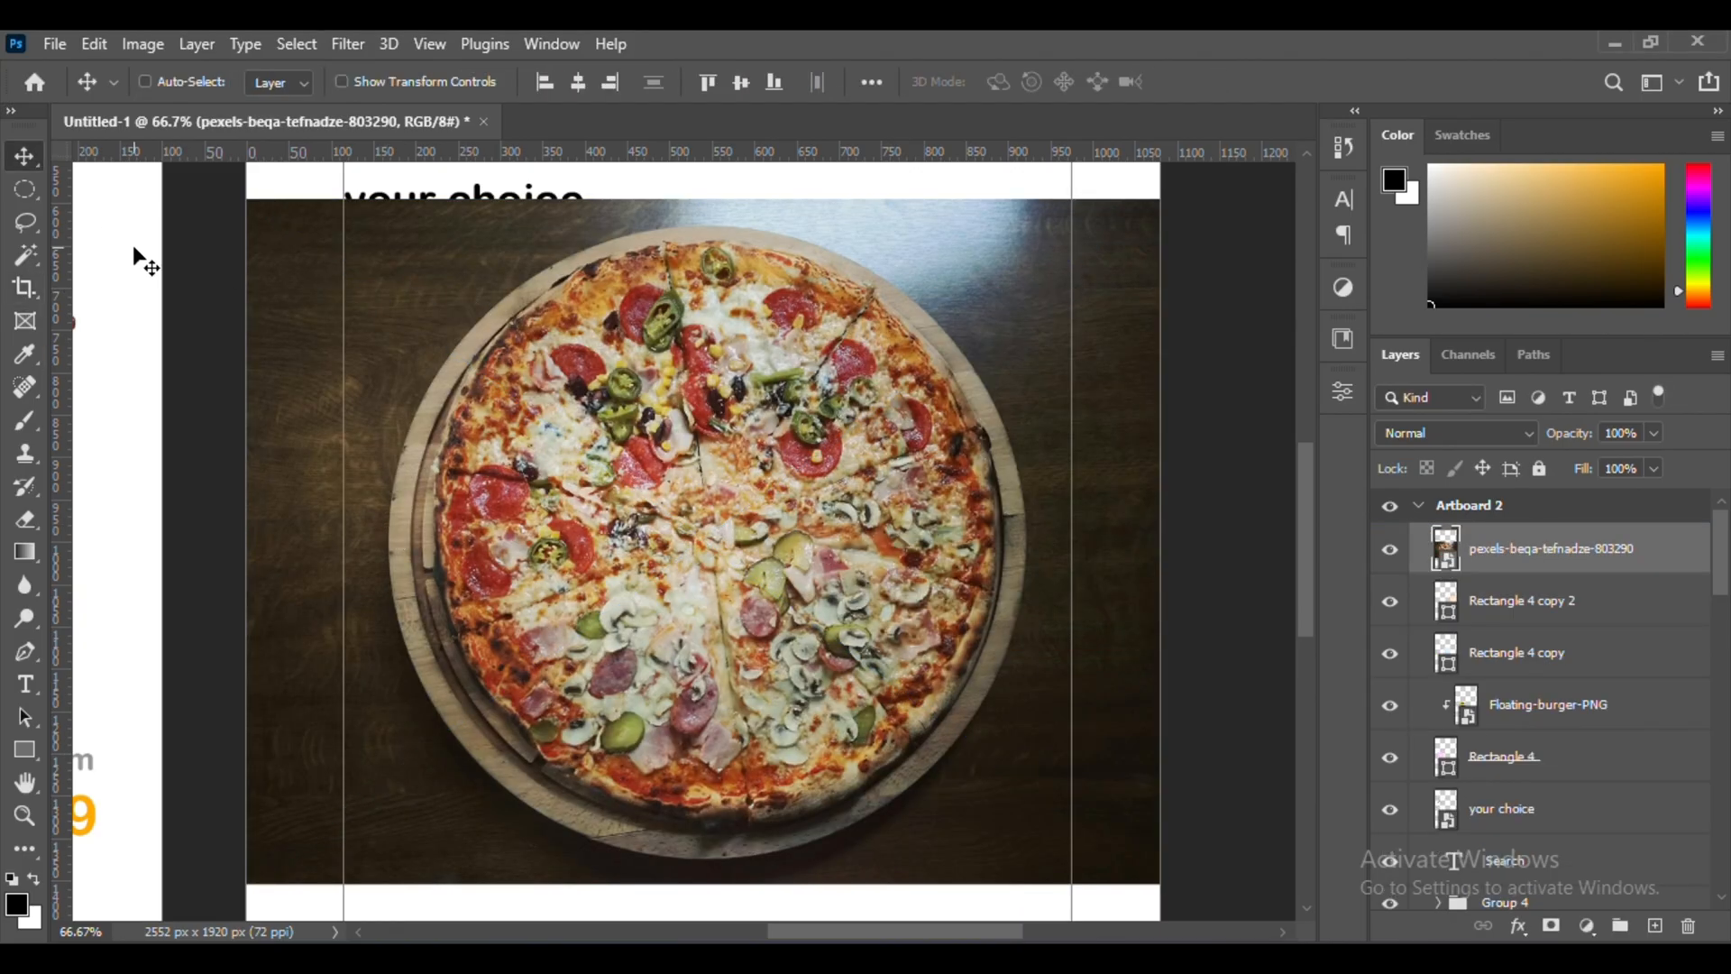
Cut out the round pizza board with an elliptical selection onto a new layer and delete the original photo layer
left_click_drag(603, 220, 631, 224)
left_click_drag(114, 383, 1024, 843)
key("m")
key("ctrl+j")
left_click(1615, 613)
key("Delete")
key("v")
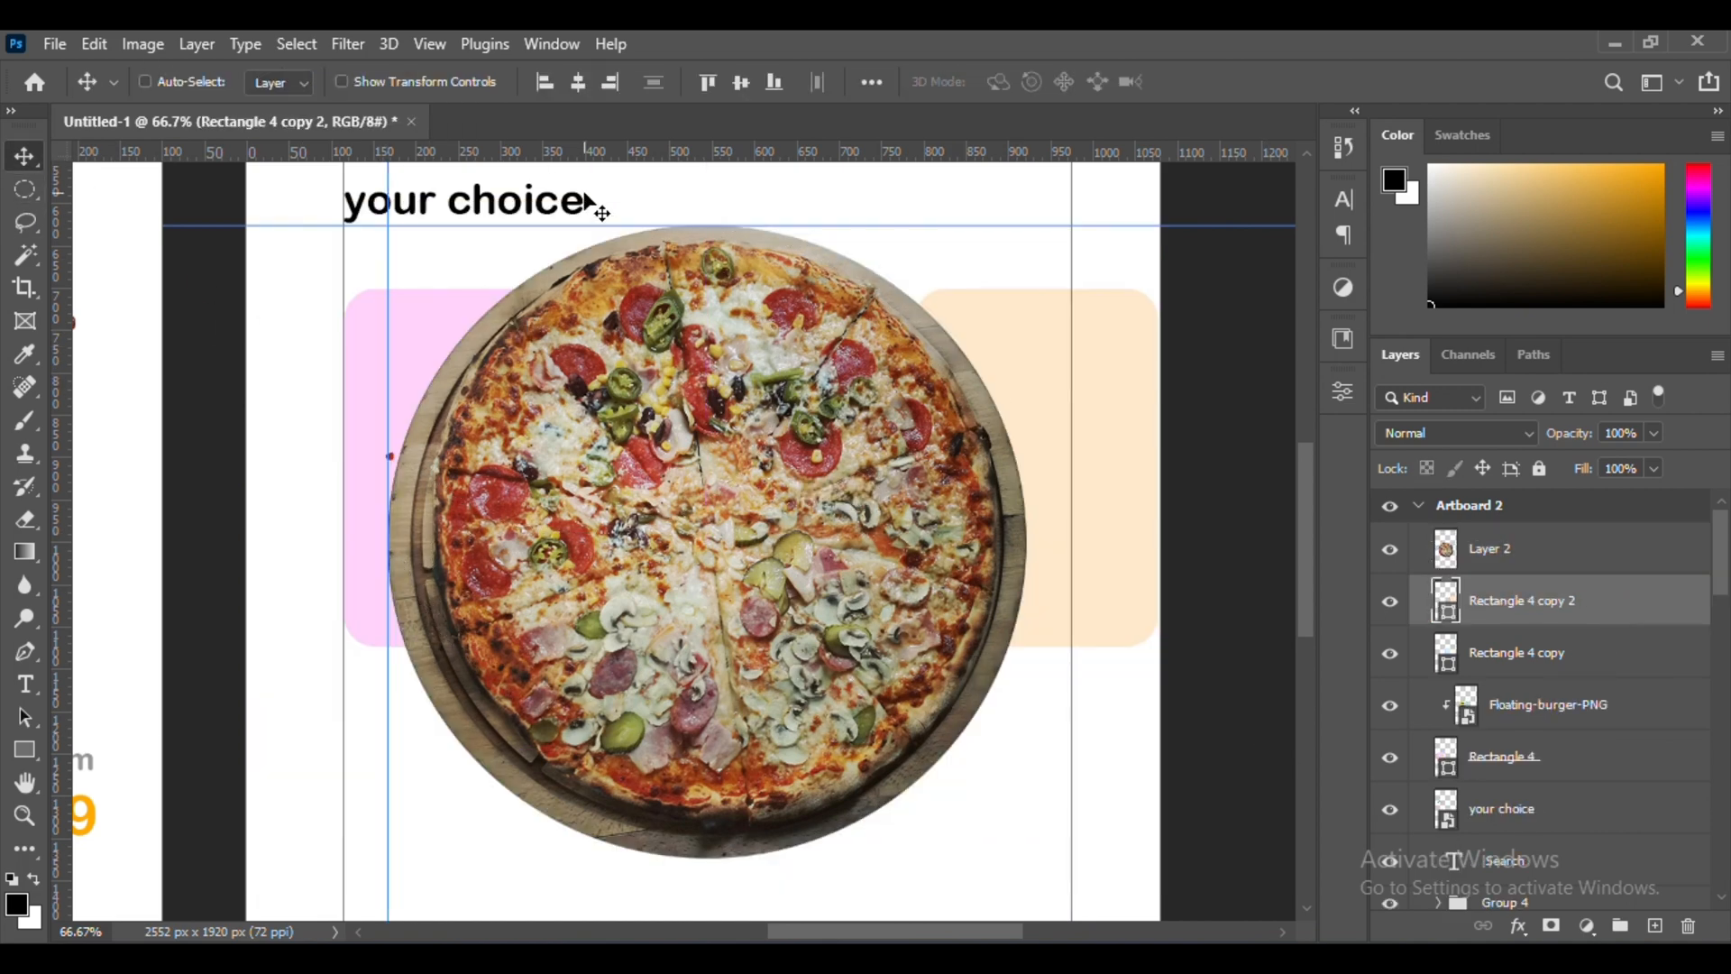
Scale the pizza cutout to about 47.3% over the right part of the blue card and clip it to that card
key("ctrl+semicolon")
key("ctrl+t")
key("Escape")
key("t")
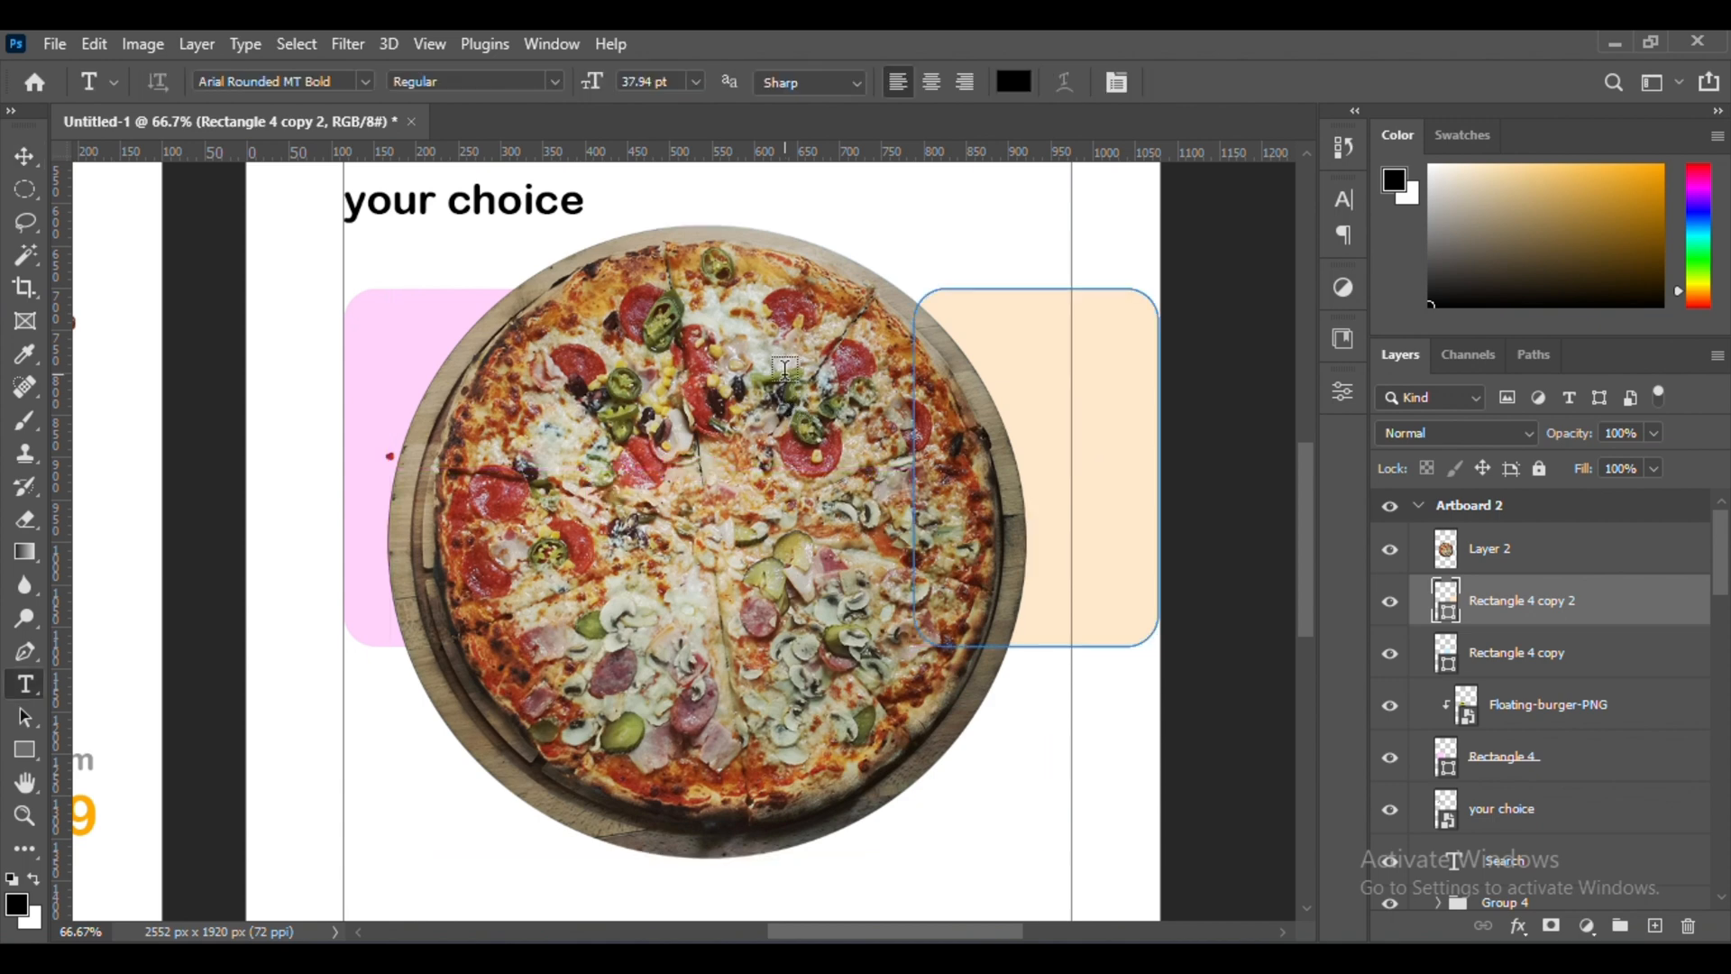
key("v")
left_click(723, 391, "ctrl")
key("ctrl+t")
left_click_drag(707, 225, 707, 556)
left_click_drag(674, 679, 802, 484)
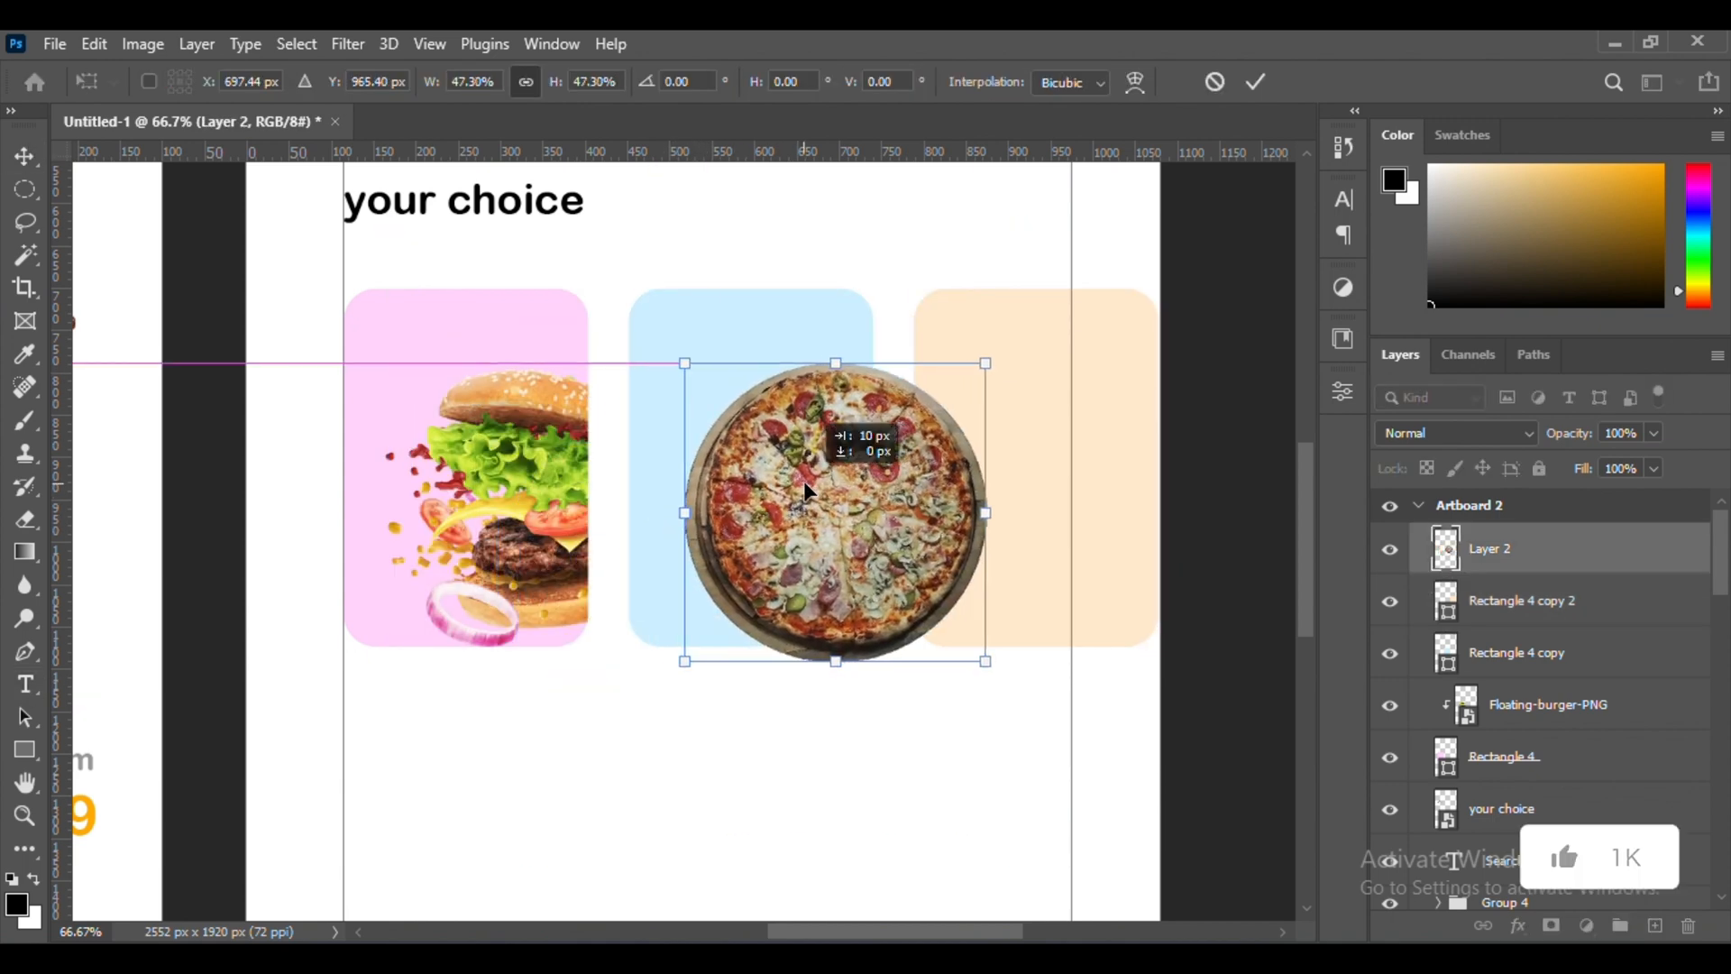
key("Return")
left_click_drag(1573, 548, 1573, 628)
left_click(1560, 626, "alt")
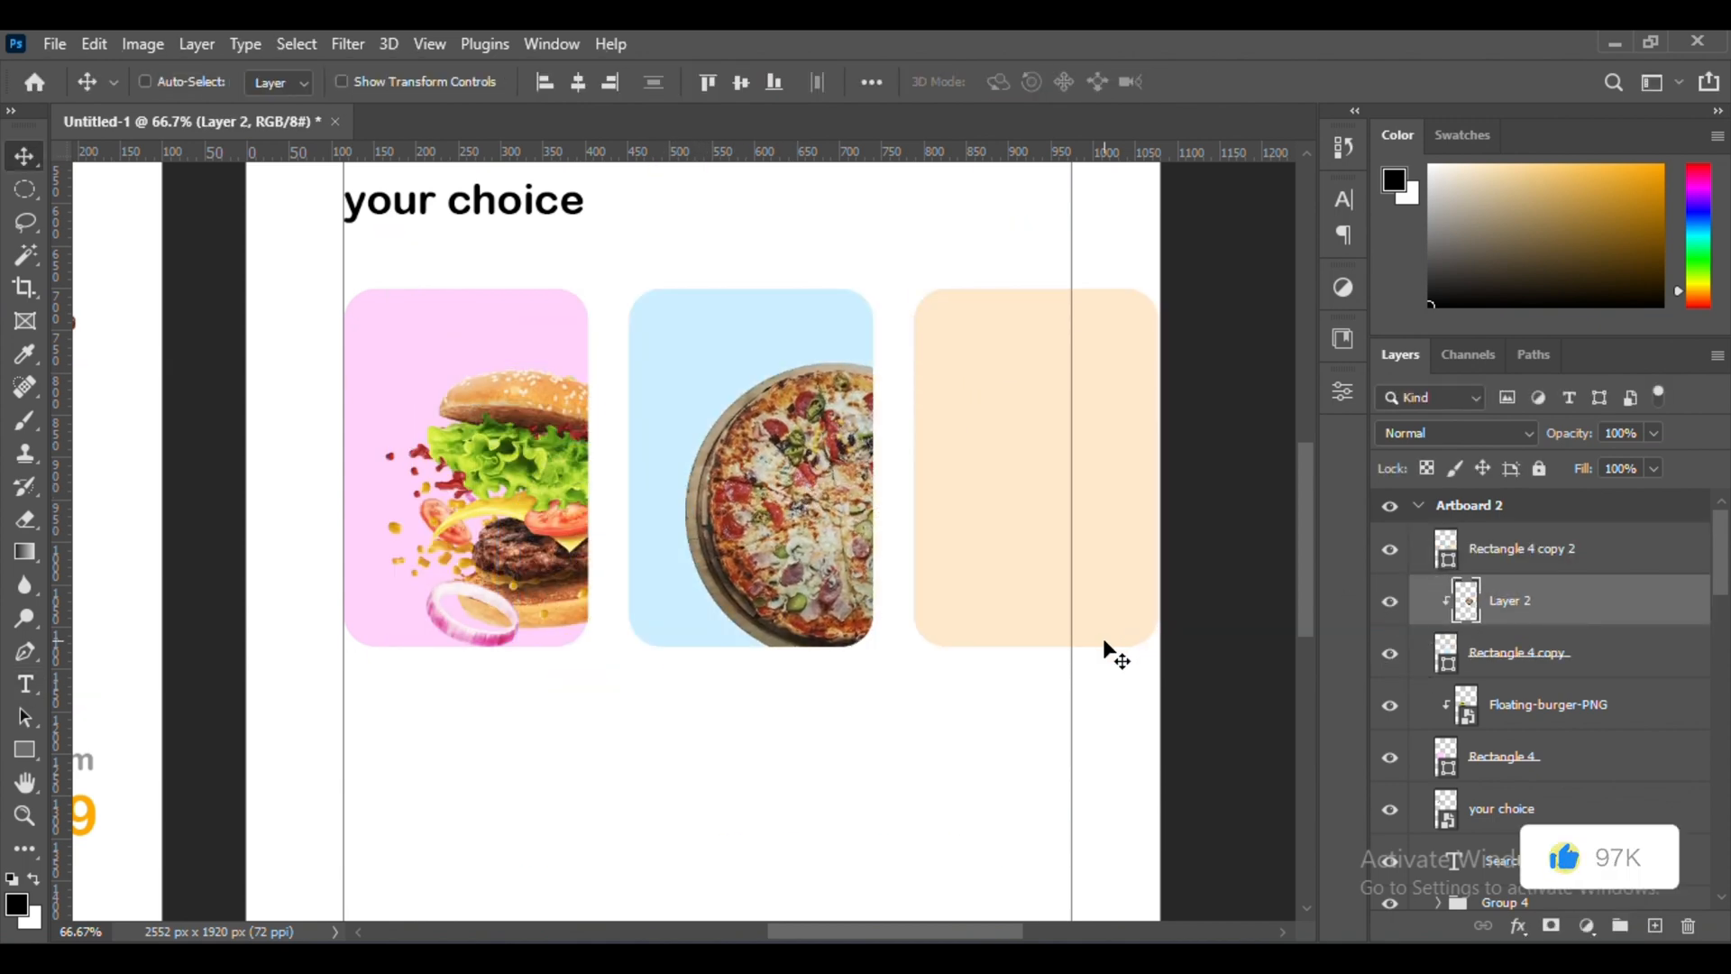
Place the spaghetti image "download (14)" on Artboard 2 and enlarge it
scroll(1109, 653, "right", 1)
key("alt+Tab")
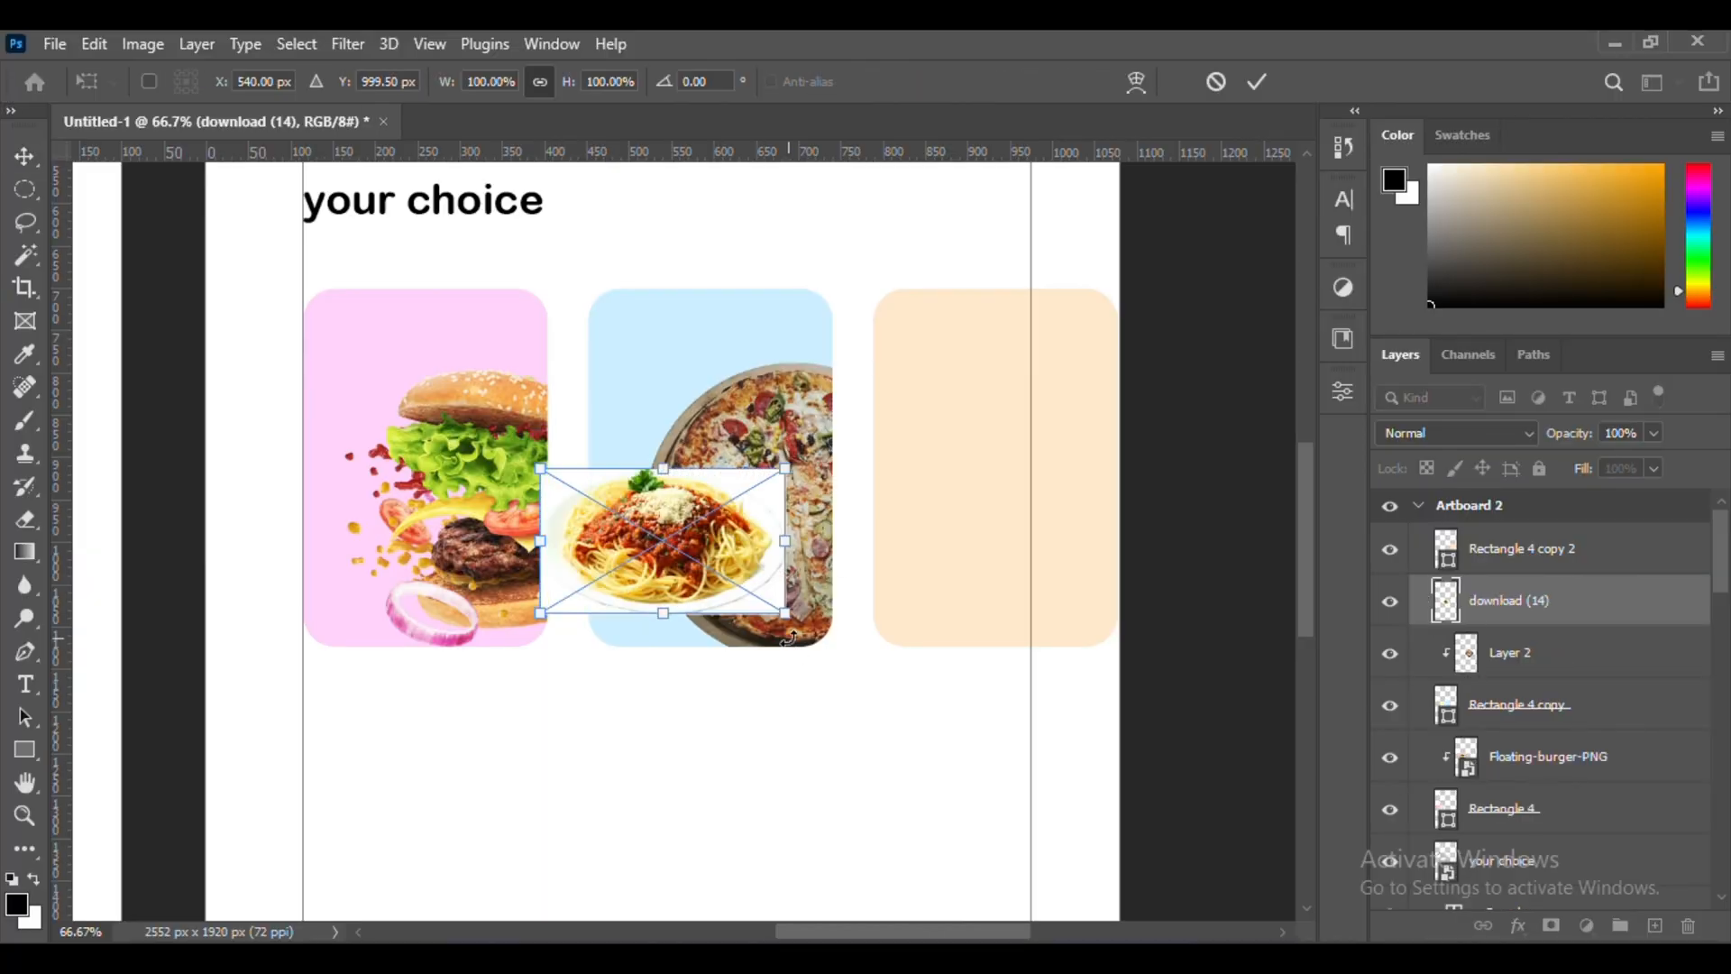
left_click_drag(785, 554, 936, 417)
key("Return")
Cut out the spaghetti onto a new layer by inverting a background selection, and delete the original image layer
key("w")
left_click(626, 378)
left_click(296, 44)
left_click(341, 145)
key("ctrl+j")
left_click(1573, 659)
key("Delete")
Bring the spaghetti cutout above the orange card, scale it over the card's right part and clip it to the card
key("v")
left_click(1506, 603)
left_click_drag(1507, 606, 1507, 525)
left_click_drag(931, 422, 1060, 406)
key("ctrl+t")
left_click_drag(1079, 485, 1081, 509)
left_click_drag(1080, 471, 1104, 487)
key("Return")
left_click(1519, 573, "alt")
Fine-tune the size of the clipped spaghetti on the orange card with Free Transform
scroll(857, 476, "right", 1)
scroll(857, 474, "up", 1)
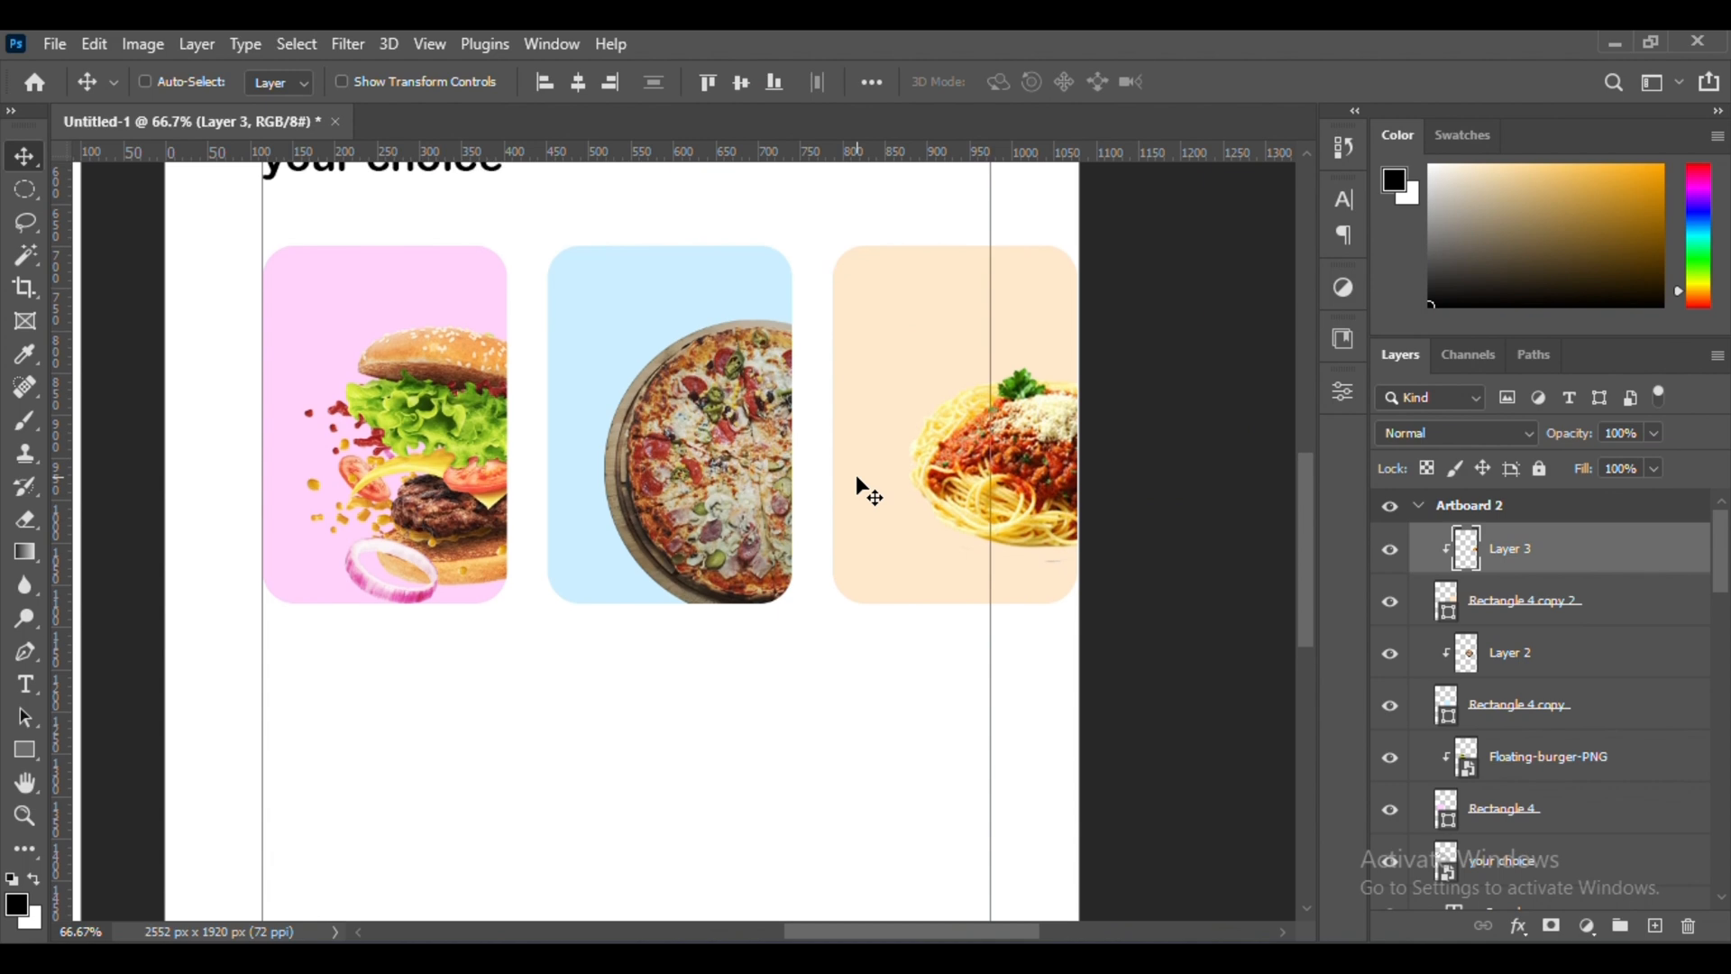
key("ctrl+t")
left_click_drag(1039, 568, 1039, 604)
key("Return")
Add the text "Burger" in black and move it to the top of the pink card
key("ctrl+minus")
scroll(1041, 604, "up", 2)
key("t")
left_click(457, 742)
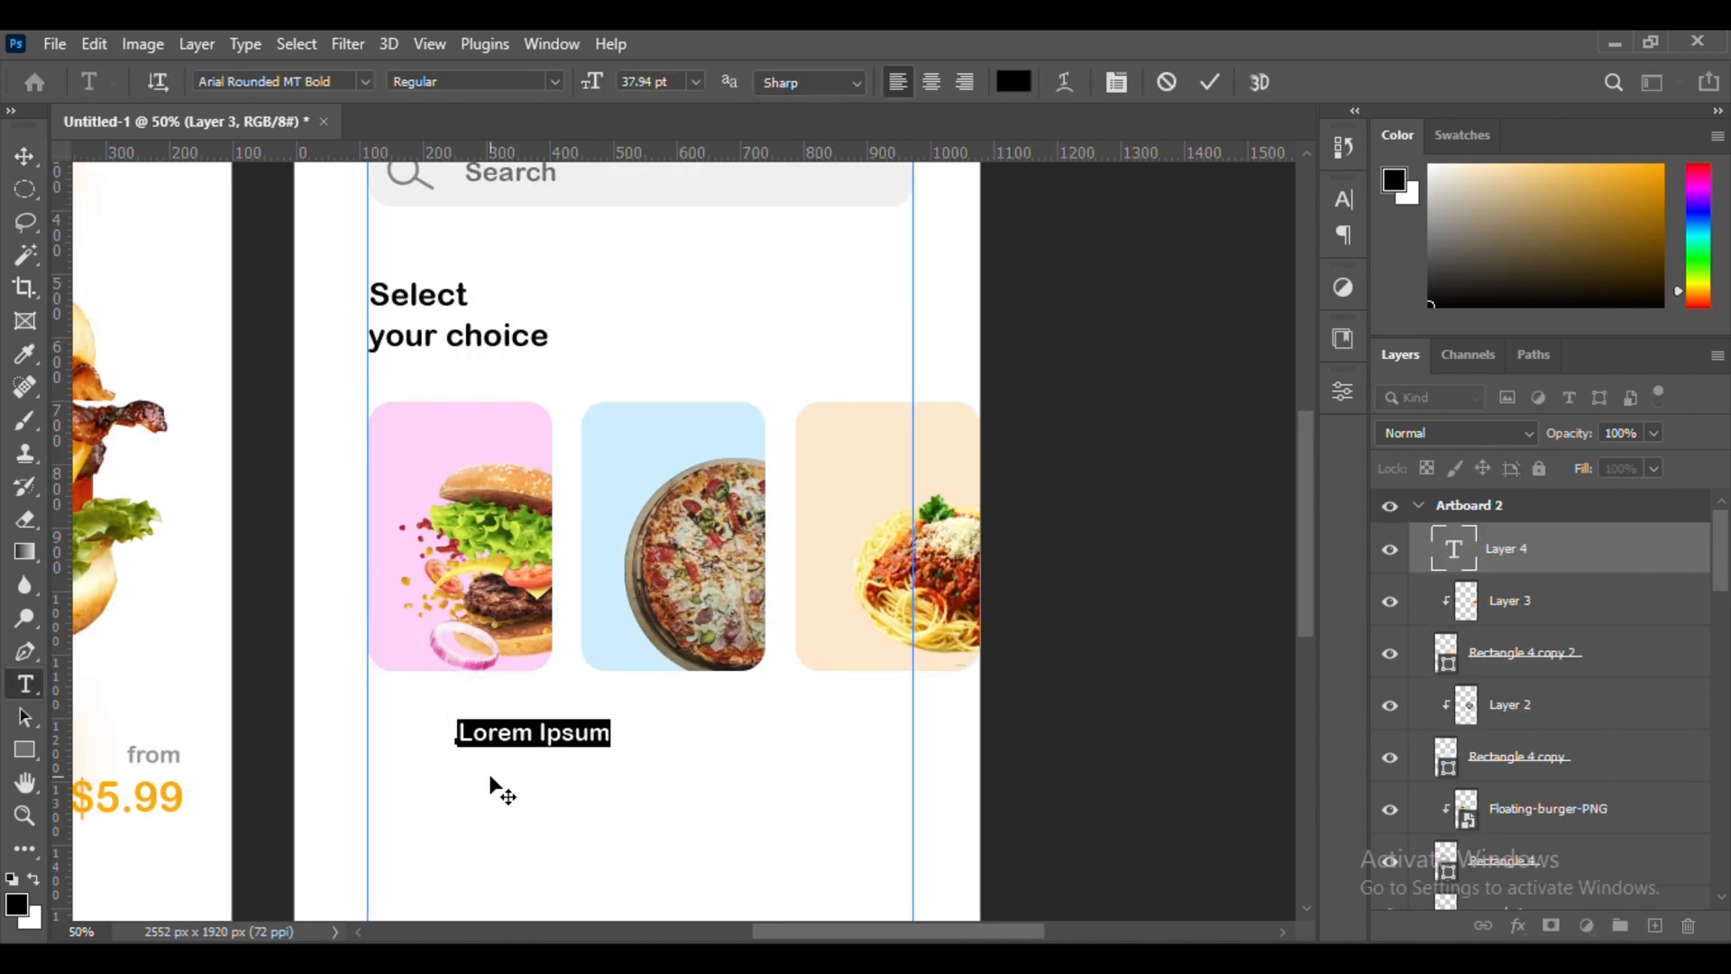
left_click(25, 164)
left_click_drag(499, 734, 480, 422)
Fine-tune the size and position of the "Burger" label in the pink card's upper left with Free Transform
key("ctrl+plus")
key("ctrl+plus")
key("ctrl+t")
key("ctrl+plus")
left_click_drag(584, 376, 556, 361)
left_click_drag(486, 317, 467, 358)
key("Return")
key("ctrl+minus")
key("ctrl+minus")
key("ctrl+t")
key("ctrl+plus")
key("ctrl+plus")
key("Return")
key("ctrl+minus")
key("ctrl+minus")
Duplicate the "Burger" label onto the top of the blue card and change the copy to "Pizza"
left_click_drag(412, 425, 754, 485)
double_click(708, 481)
left_click(20, 157)
Duplicate the "Pizza" label onto the top of the orange card and change the copy to "Spaghetti"
left_click_drag(1046, 487, 990, 525)
double_click(1005, 481)
type("Spaghetti")
left_click(23, 157)
scroll(1024, 495, "right", 1)
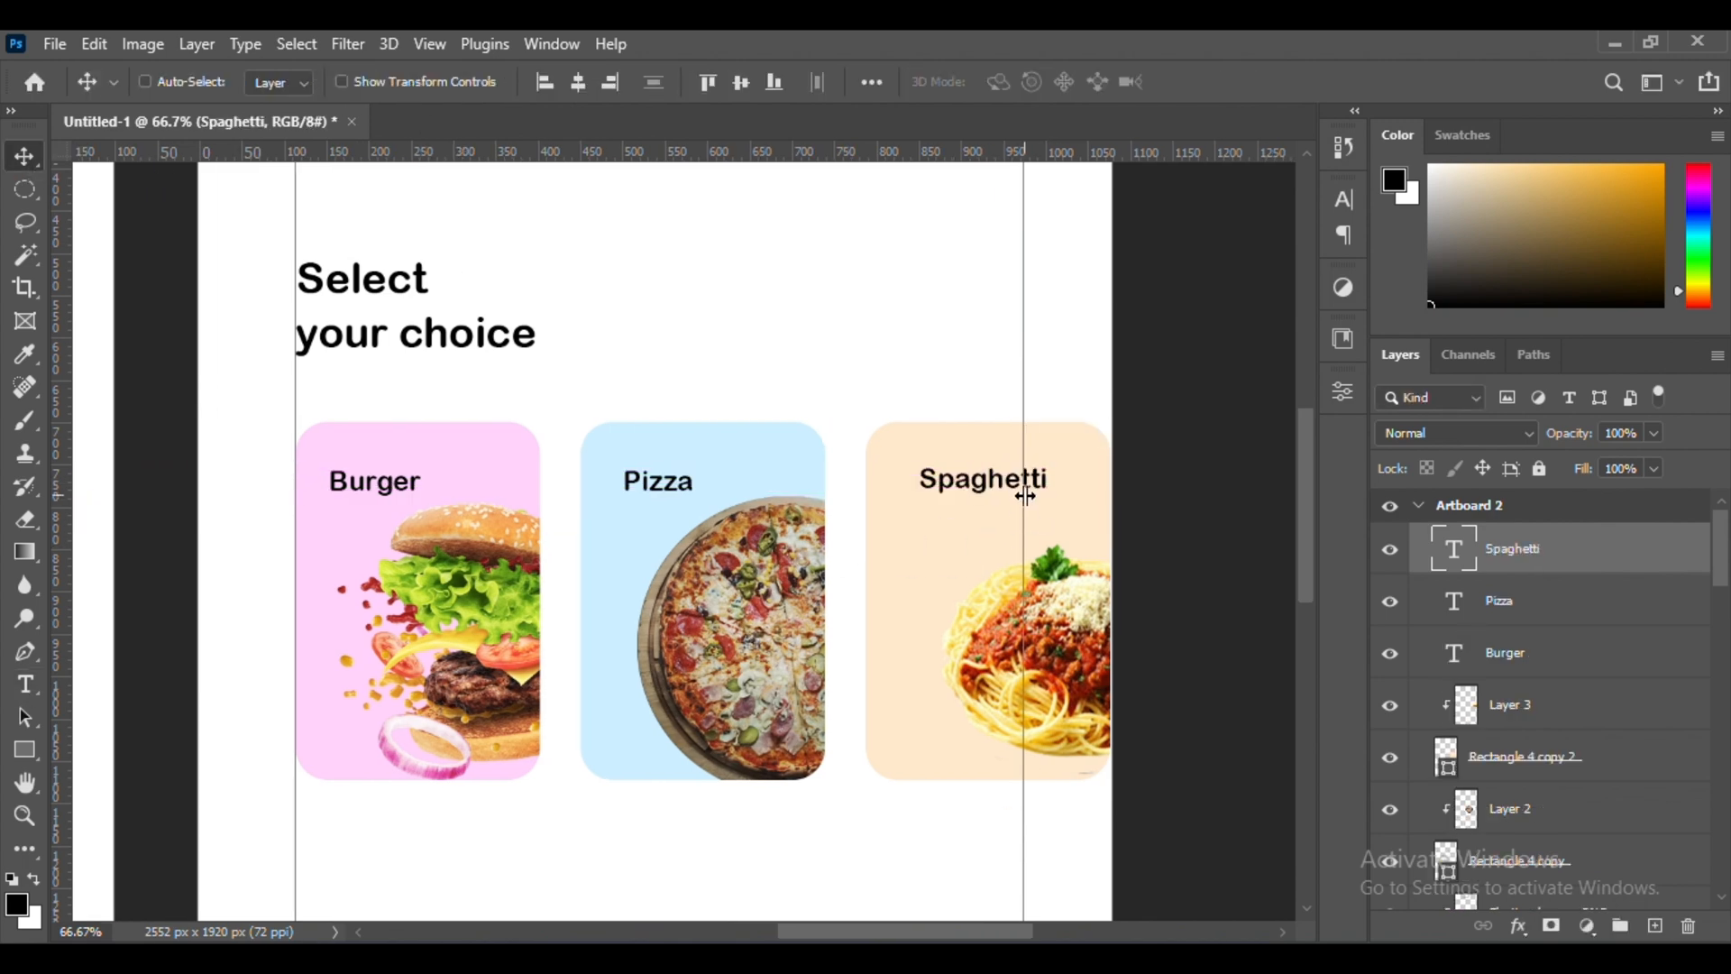
key("ctrl+minus")
key("ctrl+minus")
scroll(1025, 495, "down", 3)
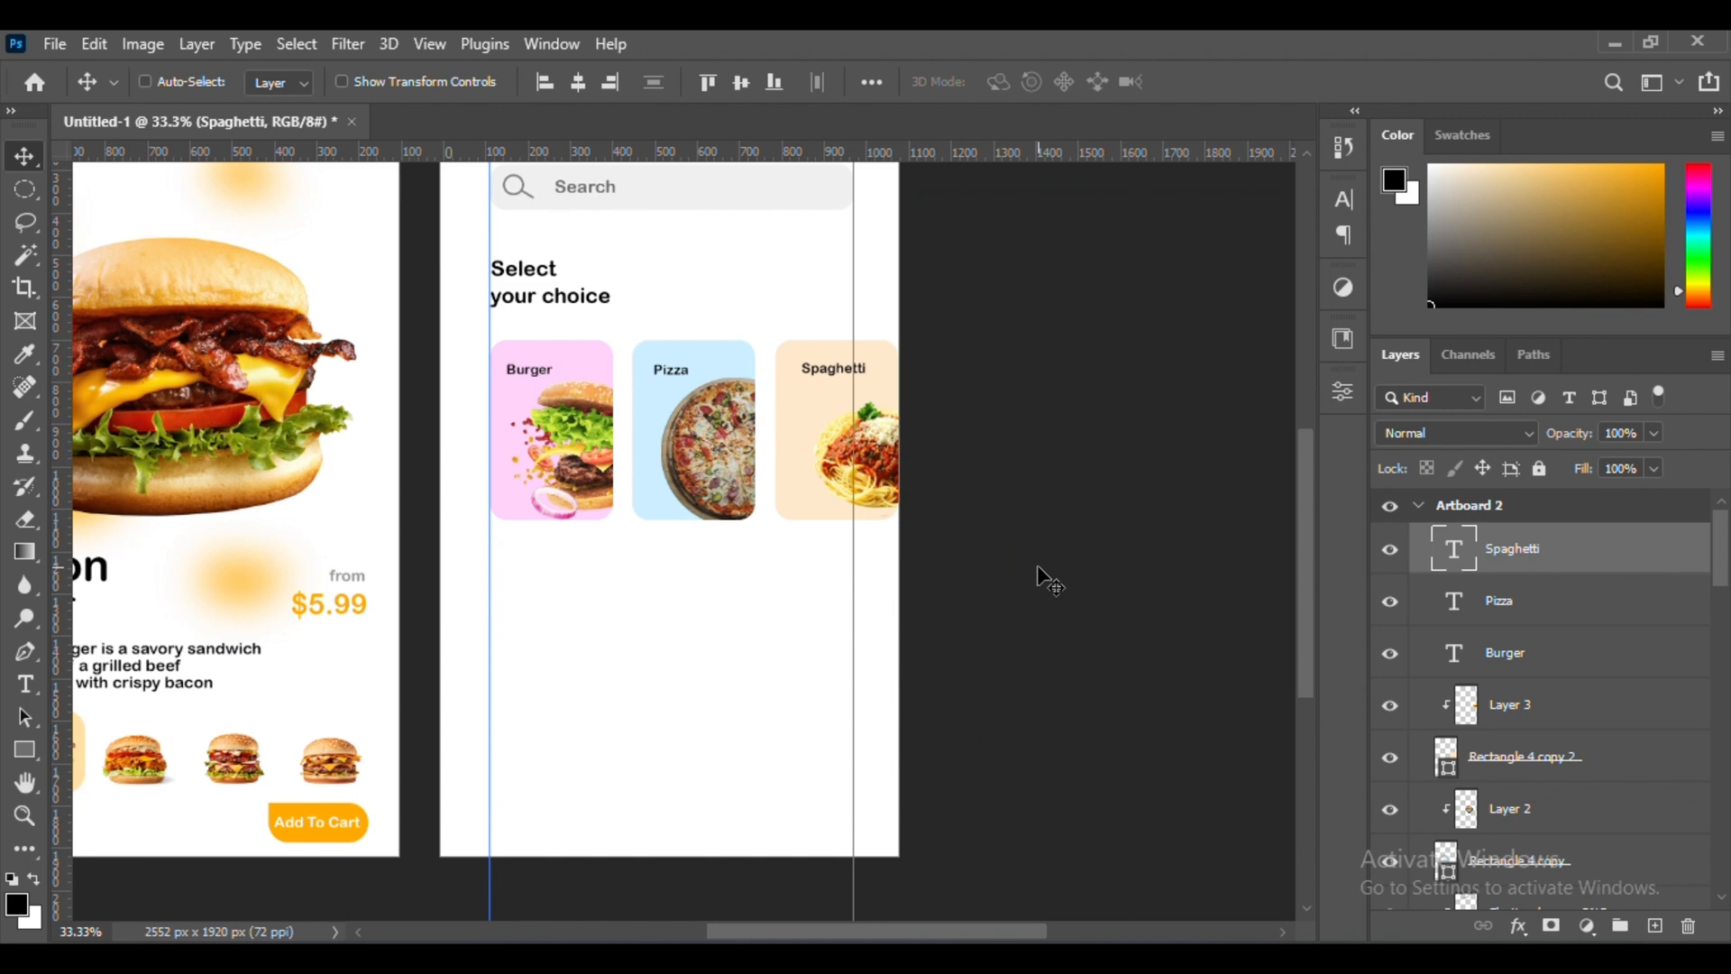
key("ctrl+minus")
key("ctrl+plus")
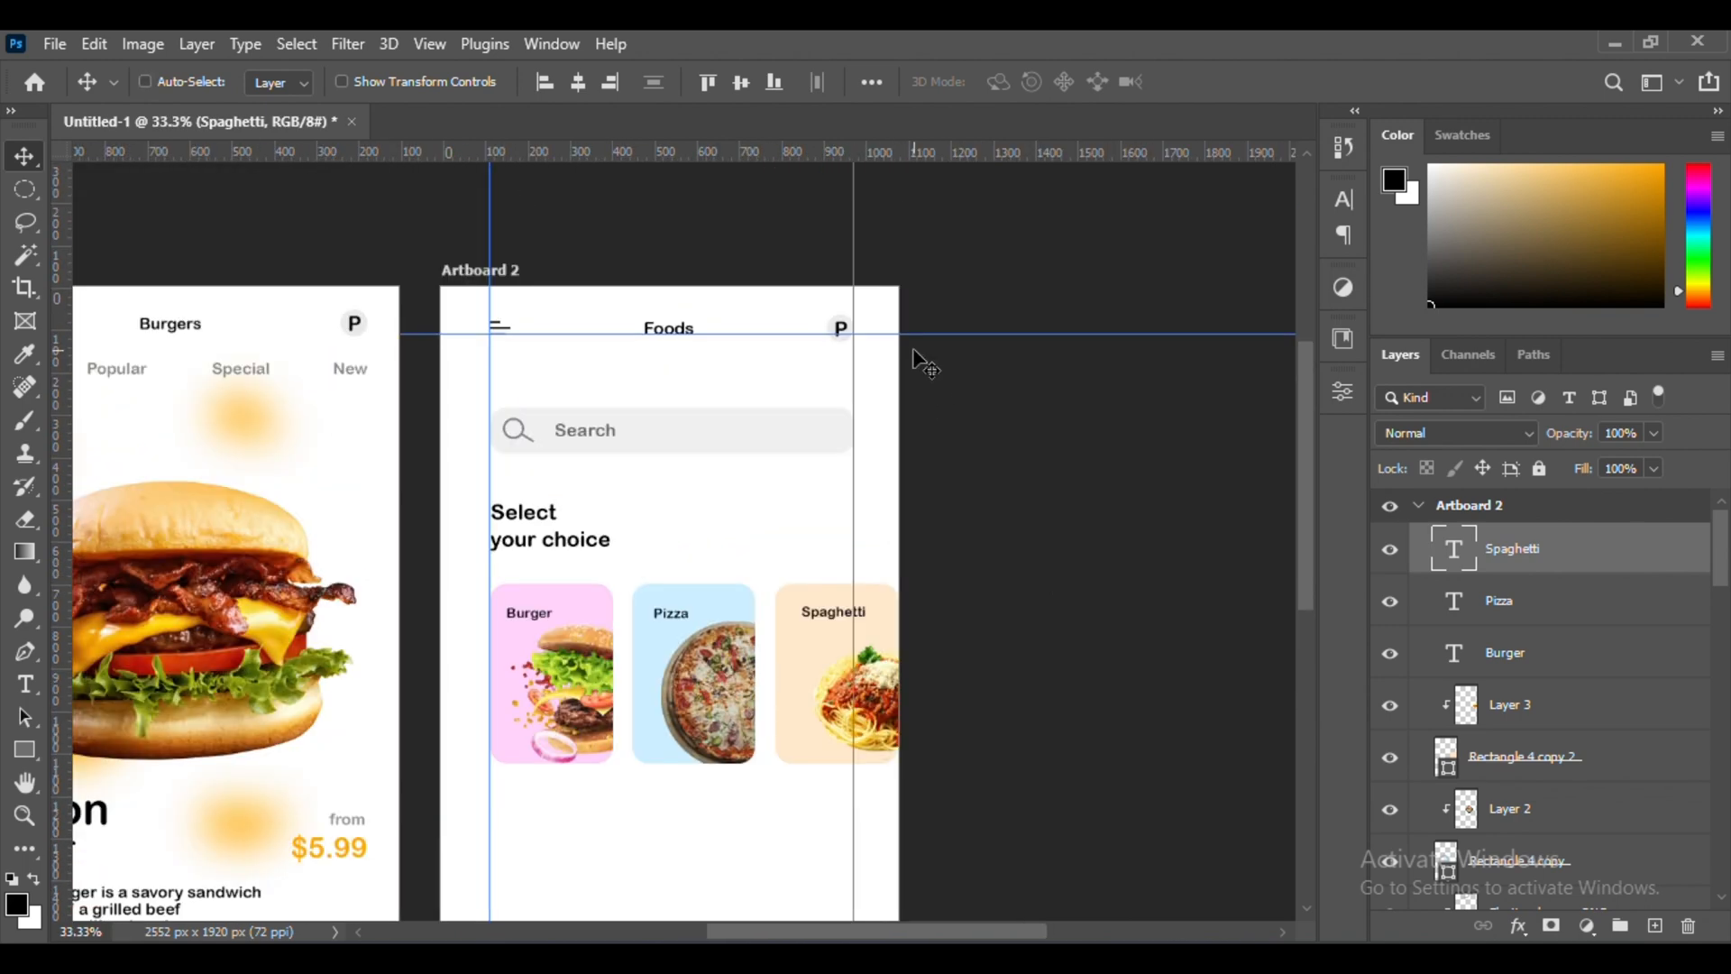
Stretch the pink, blue and orange category cards downward to the same taller height
scroll(971, 410, "down", 3)
scroll(983, 424, "down", 1)
left_click(587, 541, "ctrl")
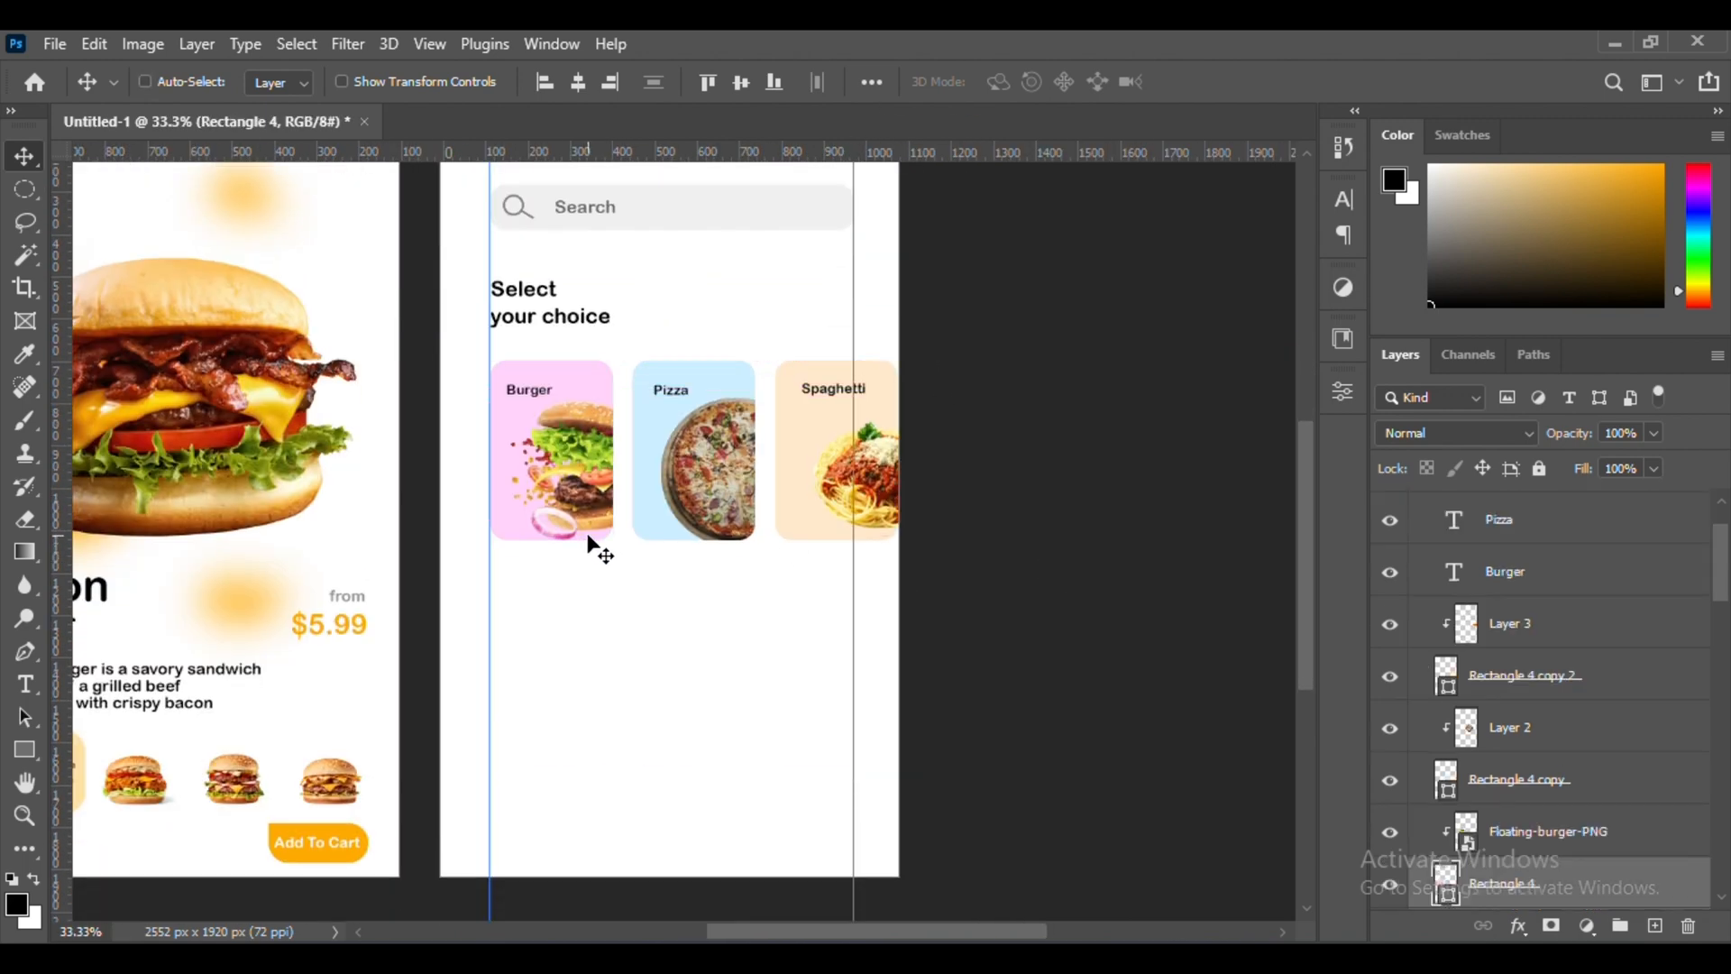
left_click(669, 534, "ctrl")
key("ctrl+t")
left_click(832, 410)
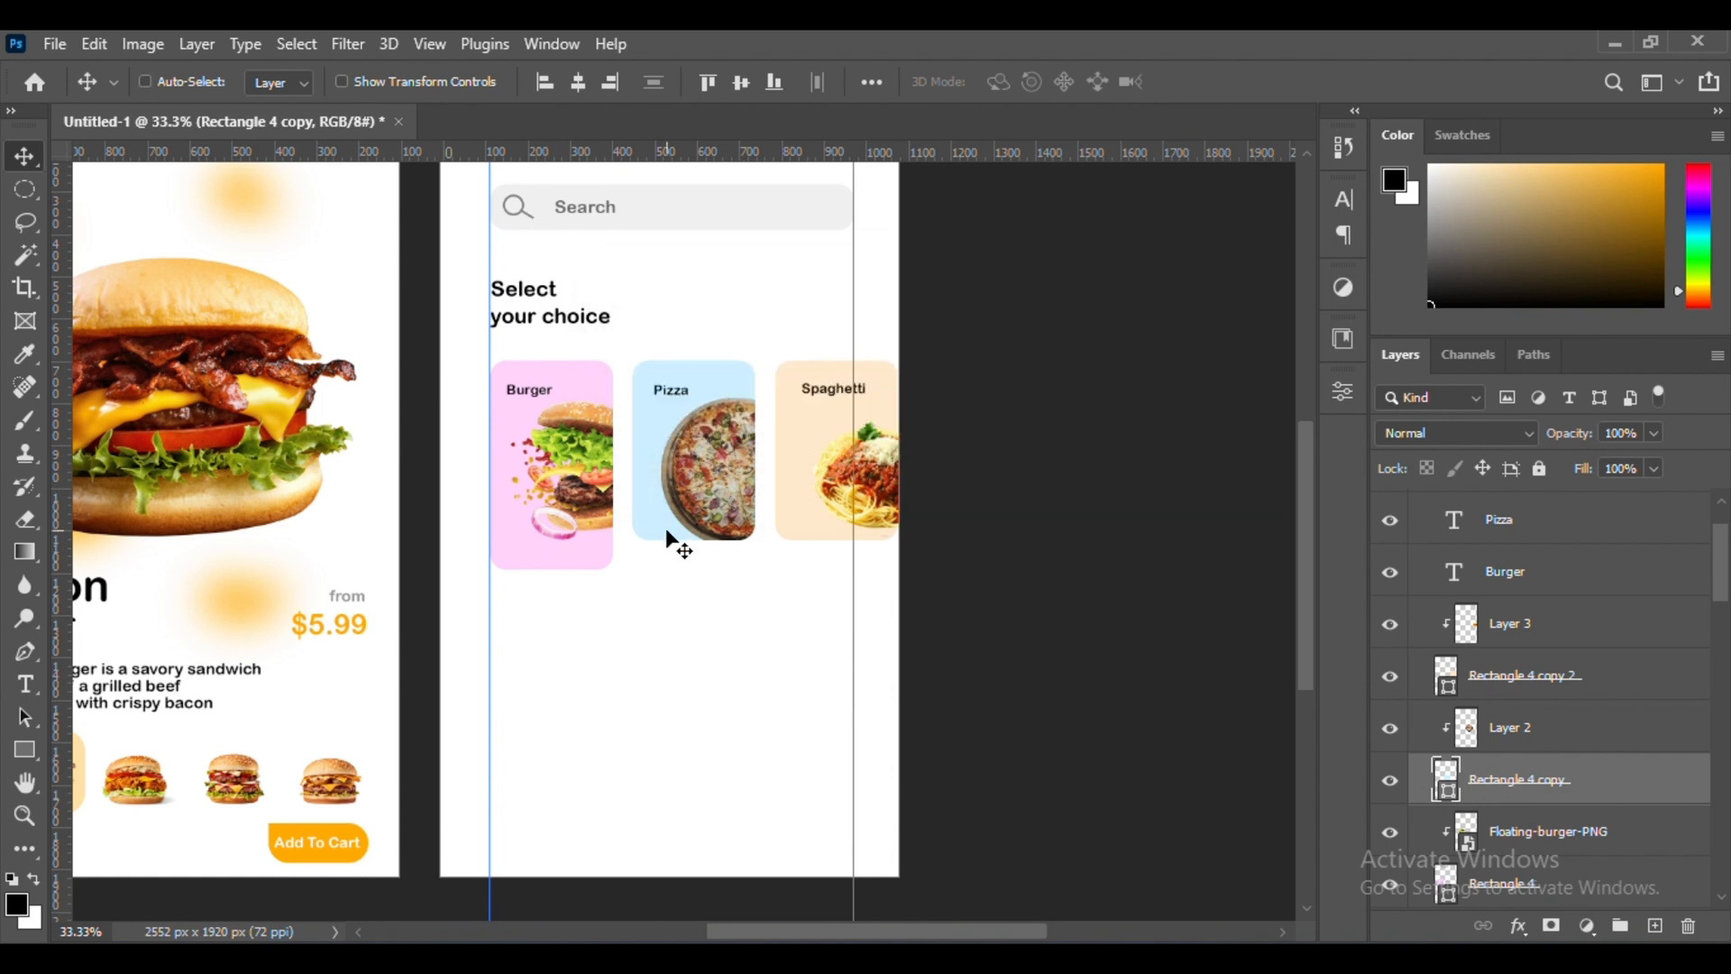
key("ctrl+t")
left_click_drag(694, 543, 694, 574)
key("Return")
left_click(794, 532, "ctrl")
key("ctrl+t")
key("Return")
left_click_drag(837, 540, 886, 554)
Stretch the spaghetti picture in the orange card to about 120% height and shift it slightly upward
left_click(882, 507, "ctrl")
key("ctrl+t")
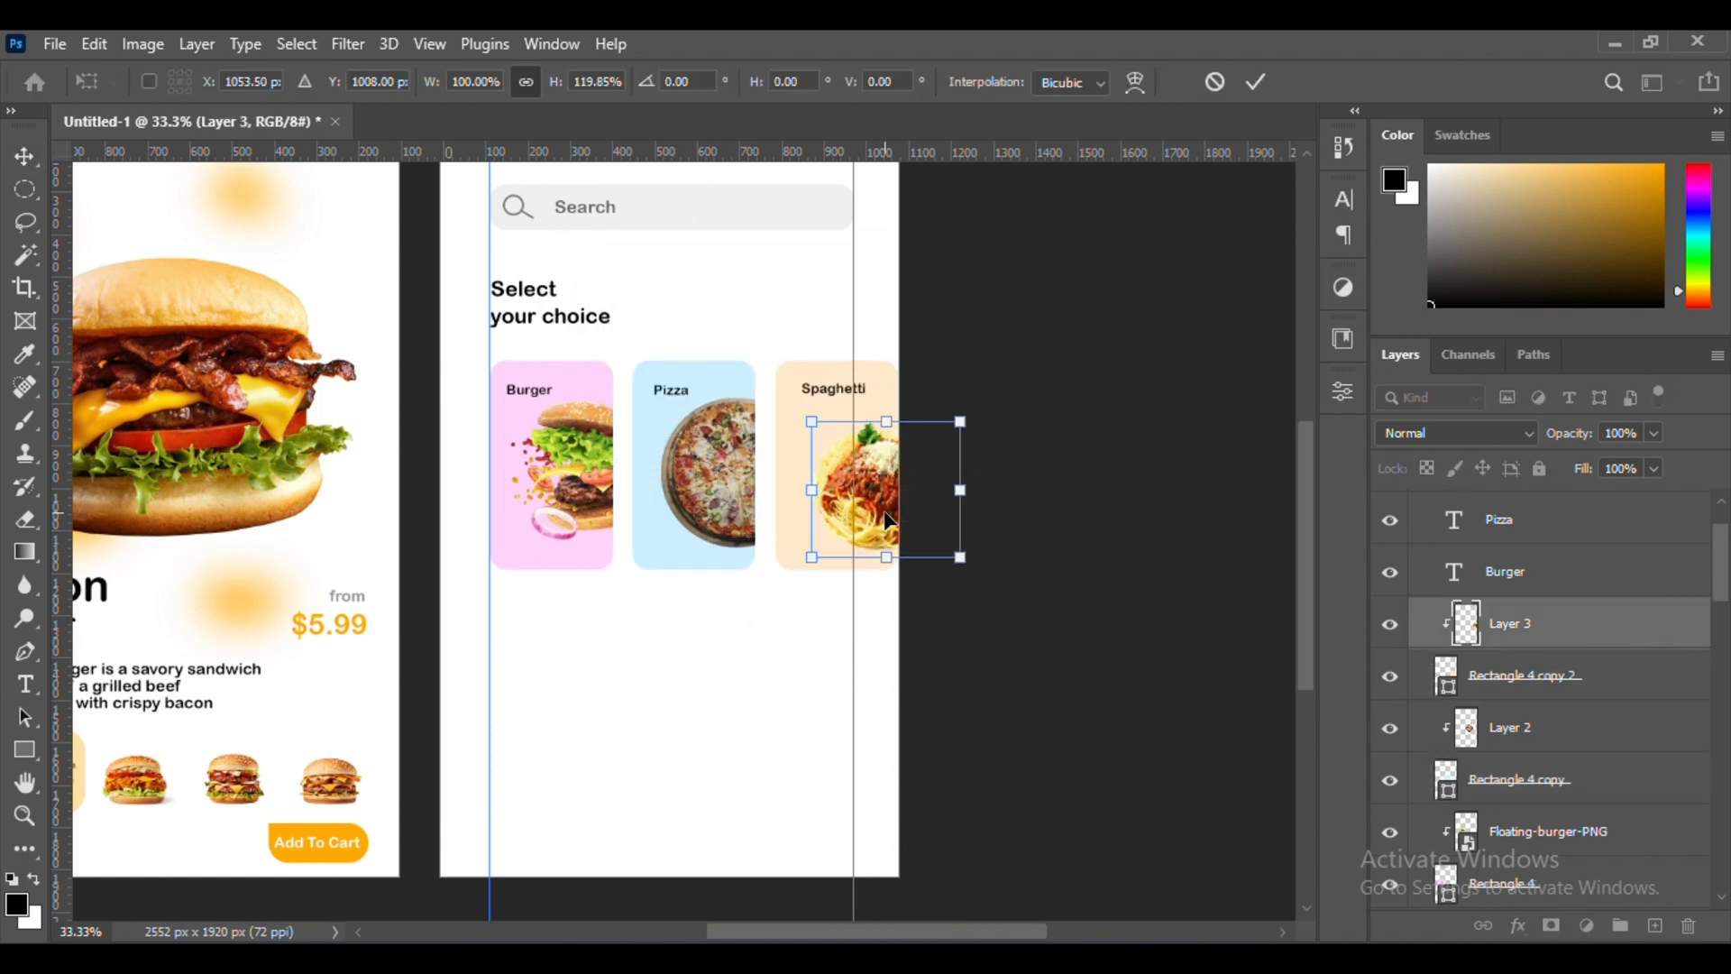
left_click_drag(883, 453, 883, 443)
key("Return")
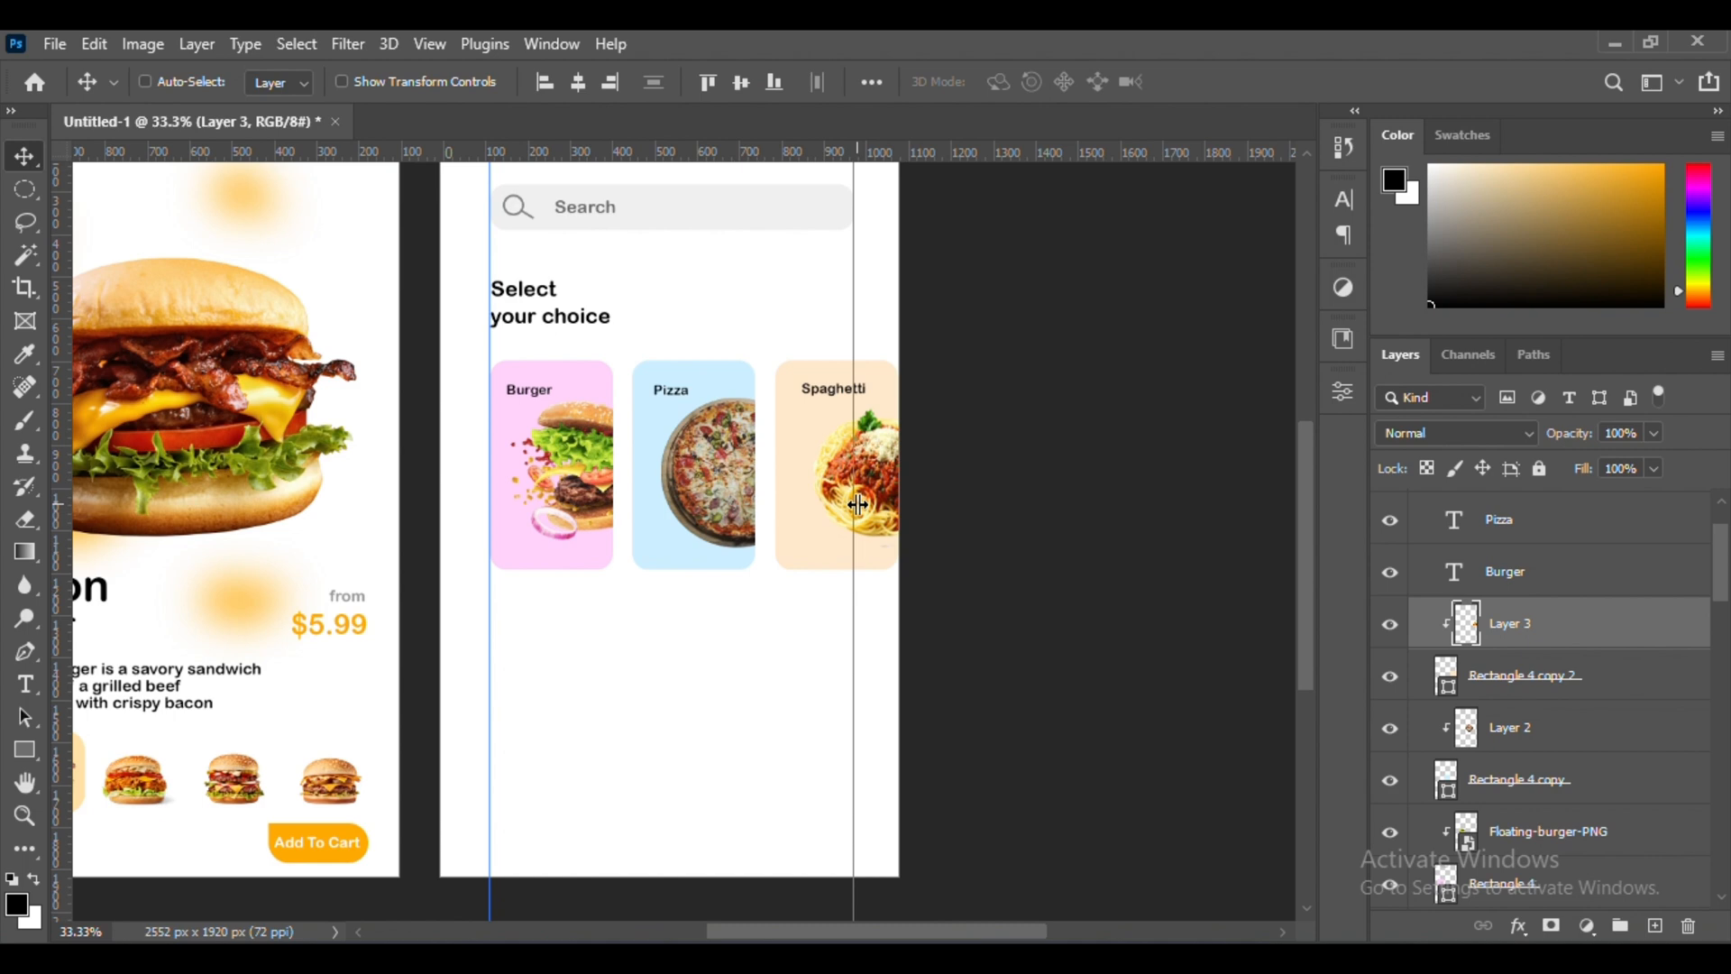
scroll(789, 553, "down", 1)
scroll(1073, 717, "up", 3)
Nudge Artboard 2 slightly to the right and space the blue and orange cards further apart, repositioning their labels to match
left_click(902, 581)
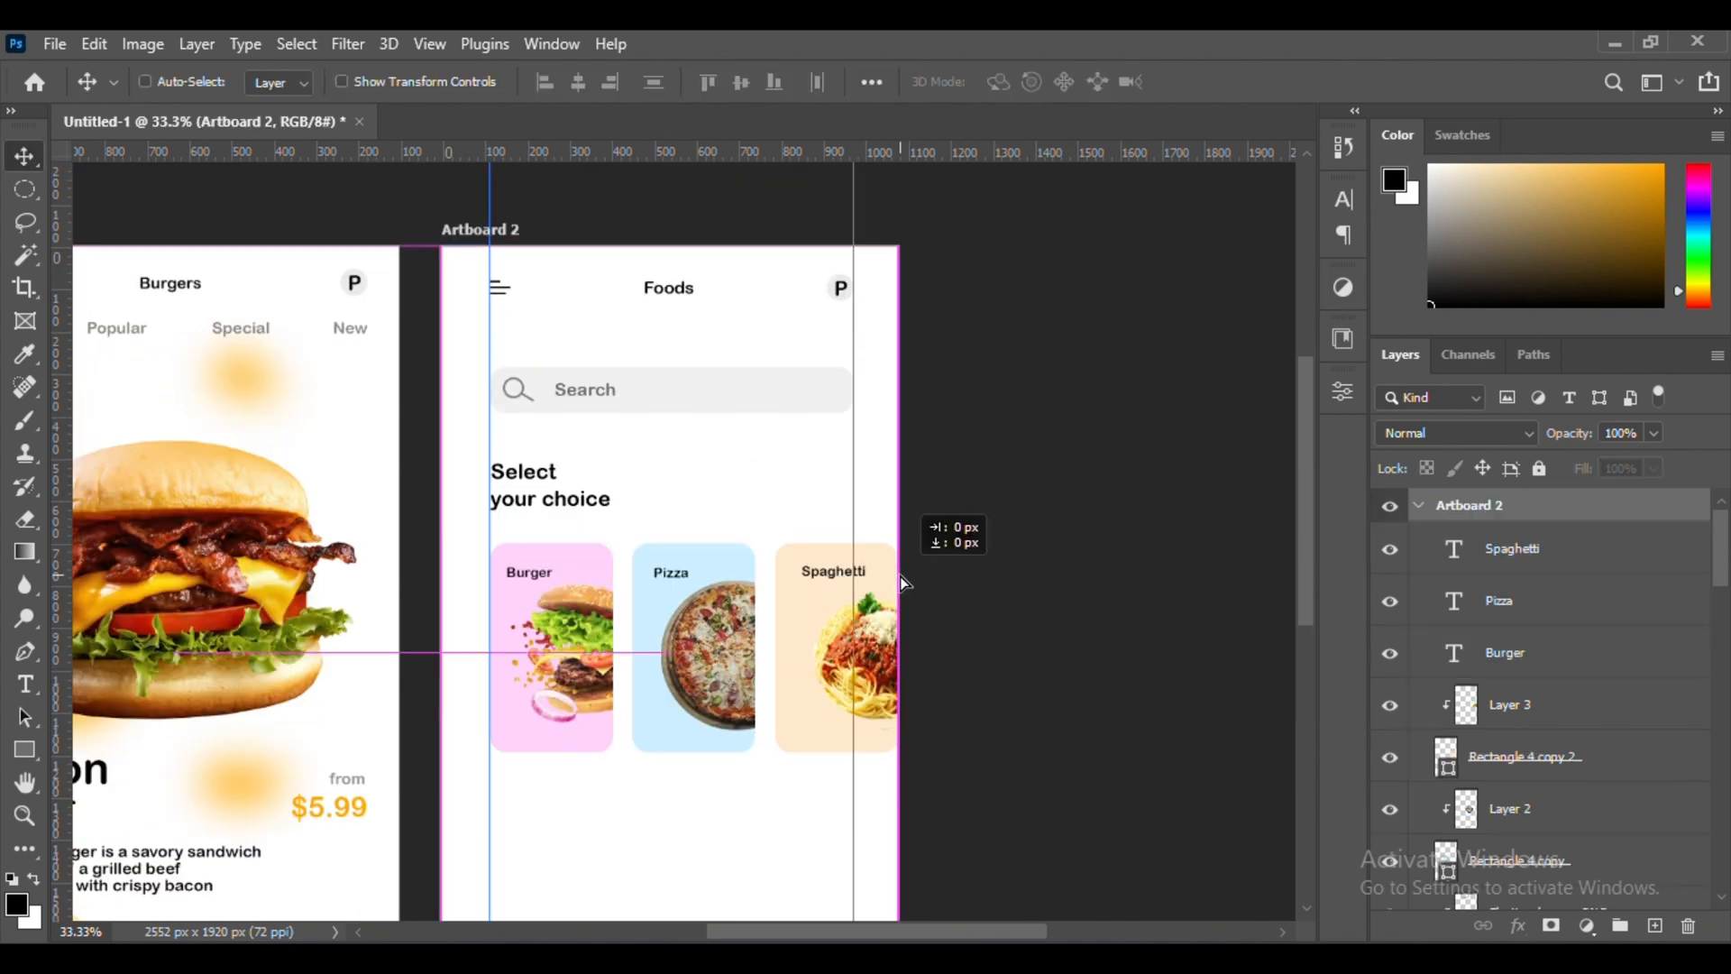
left_click_drag(901, 576, 910, 576)
left_click(798, 577, "ctrl")
left_click_drag(741, 569, 750, 571)
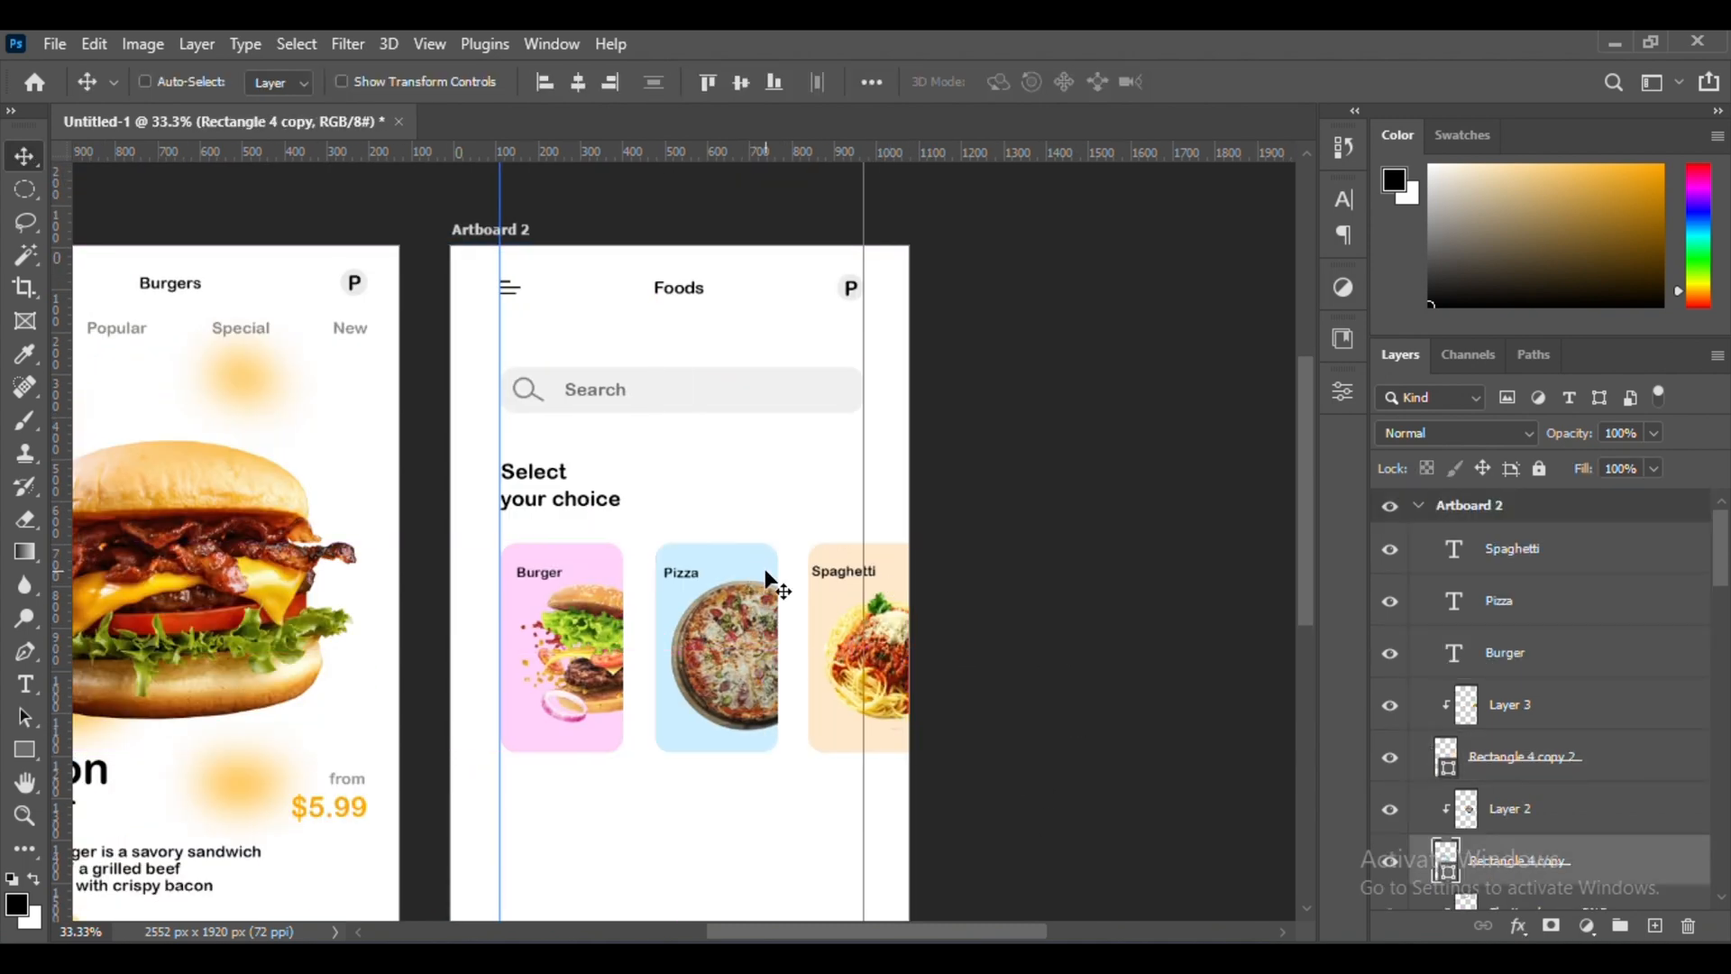
scroll(765, 579, "down", 1)
left_click(842, 493, "ctrl")
scroll(794, 497, "up", 3)
left_click_drag(822, 481, 828, 481)
scroll(956, 487, "left", 1)
left_click_drag(1037, 488, 1074, 482)
scroll(1073, 481, "left", 1)
left_click_drag(771, 479, 794, 472)
Add the heading "Most popular" below the category cards, enlarge it and align it with the left guide
scroll(793, 472, "down", 3)
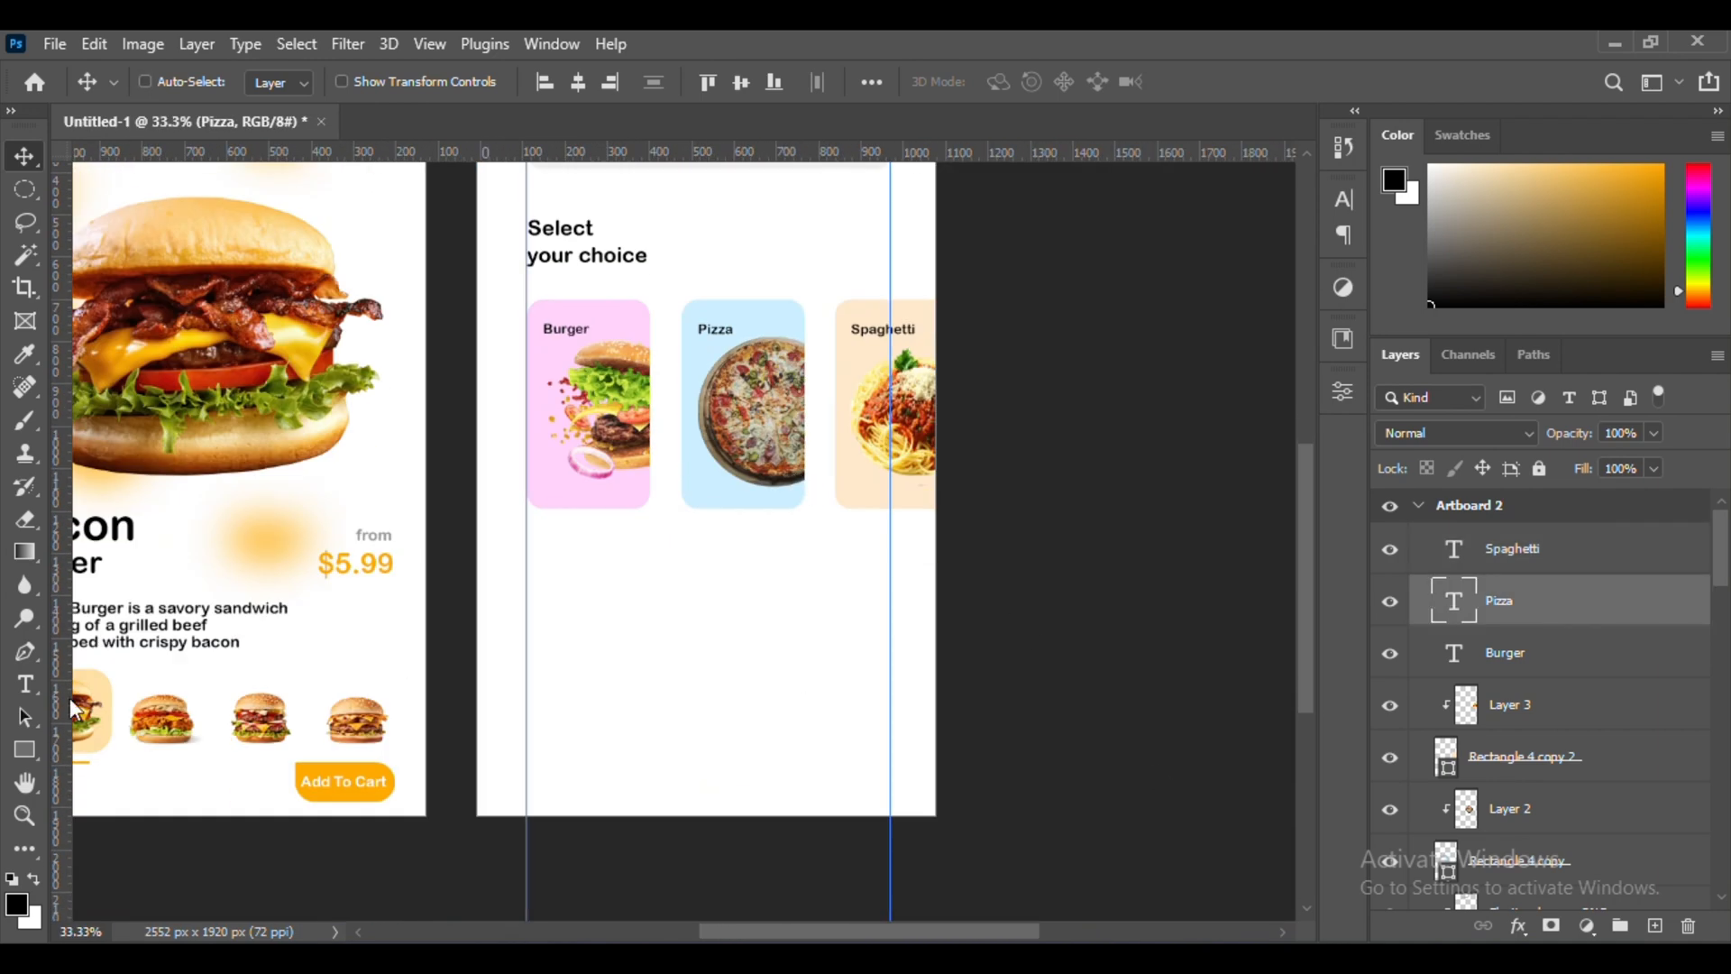
type("r")
key("ctrl+Return")
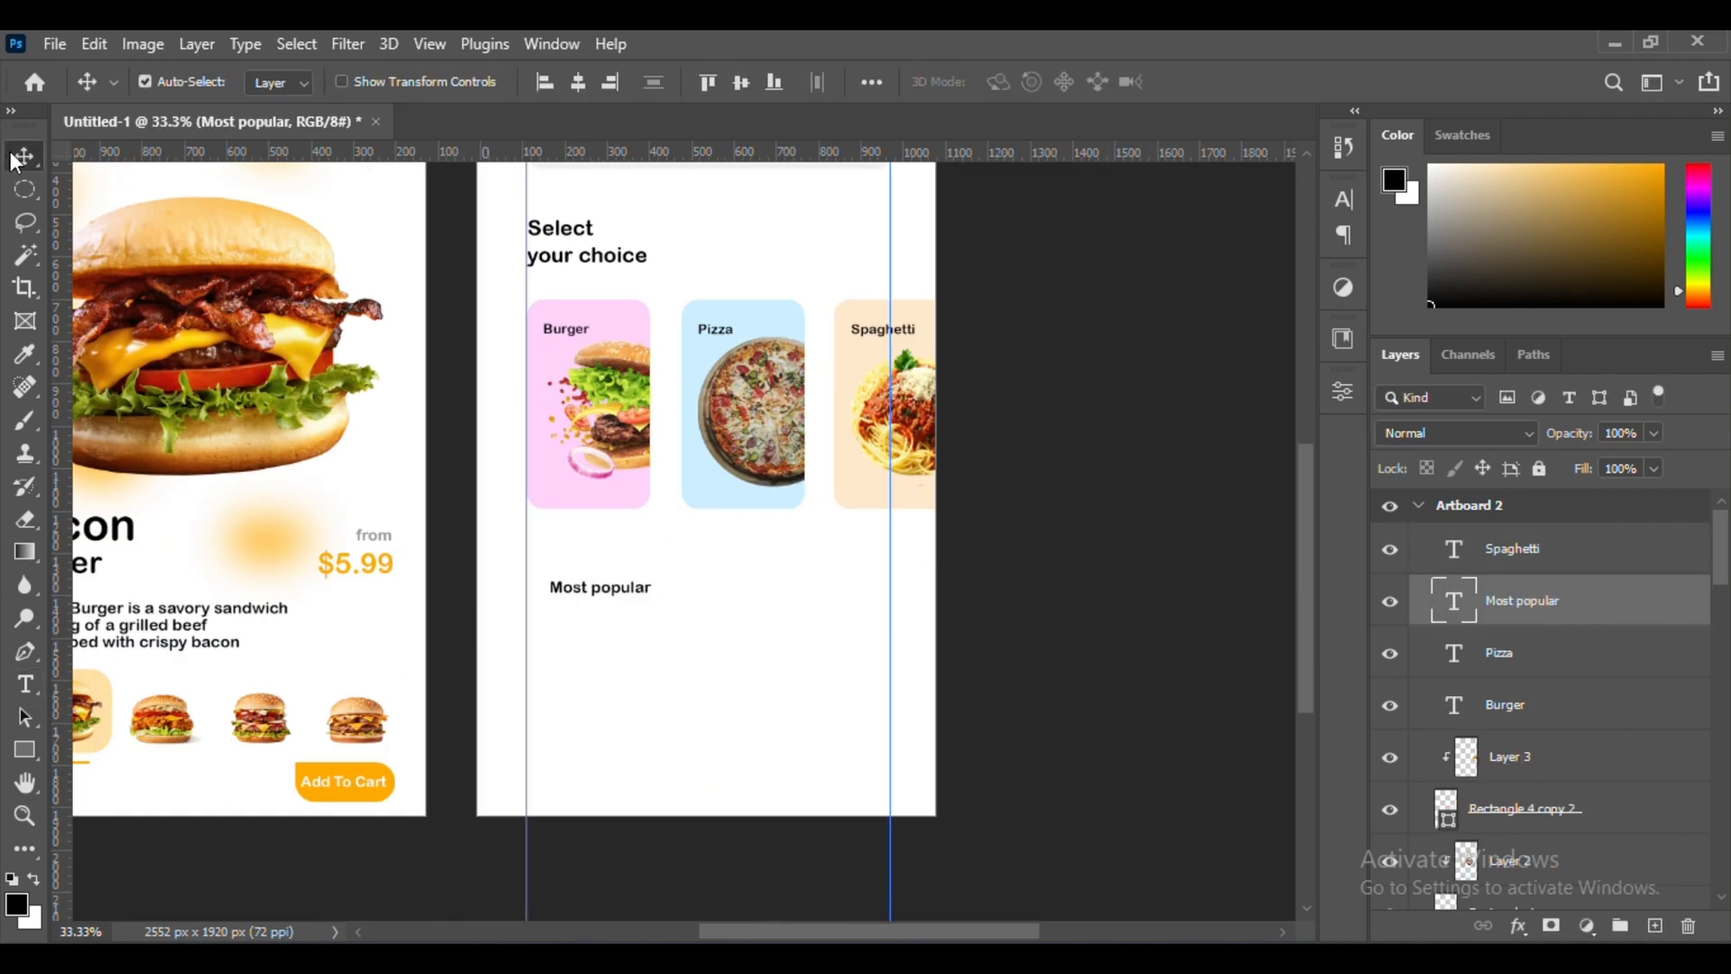
key("ctrl+t")
scroll(695, 624, "up", 2)
left_click_drag(700, 626, 644, 624)
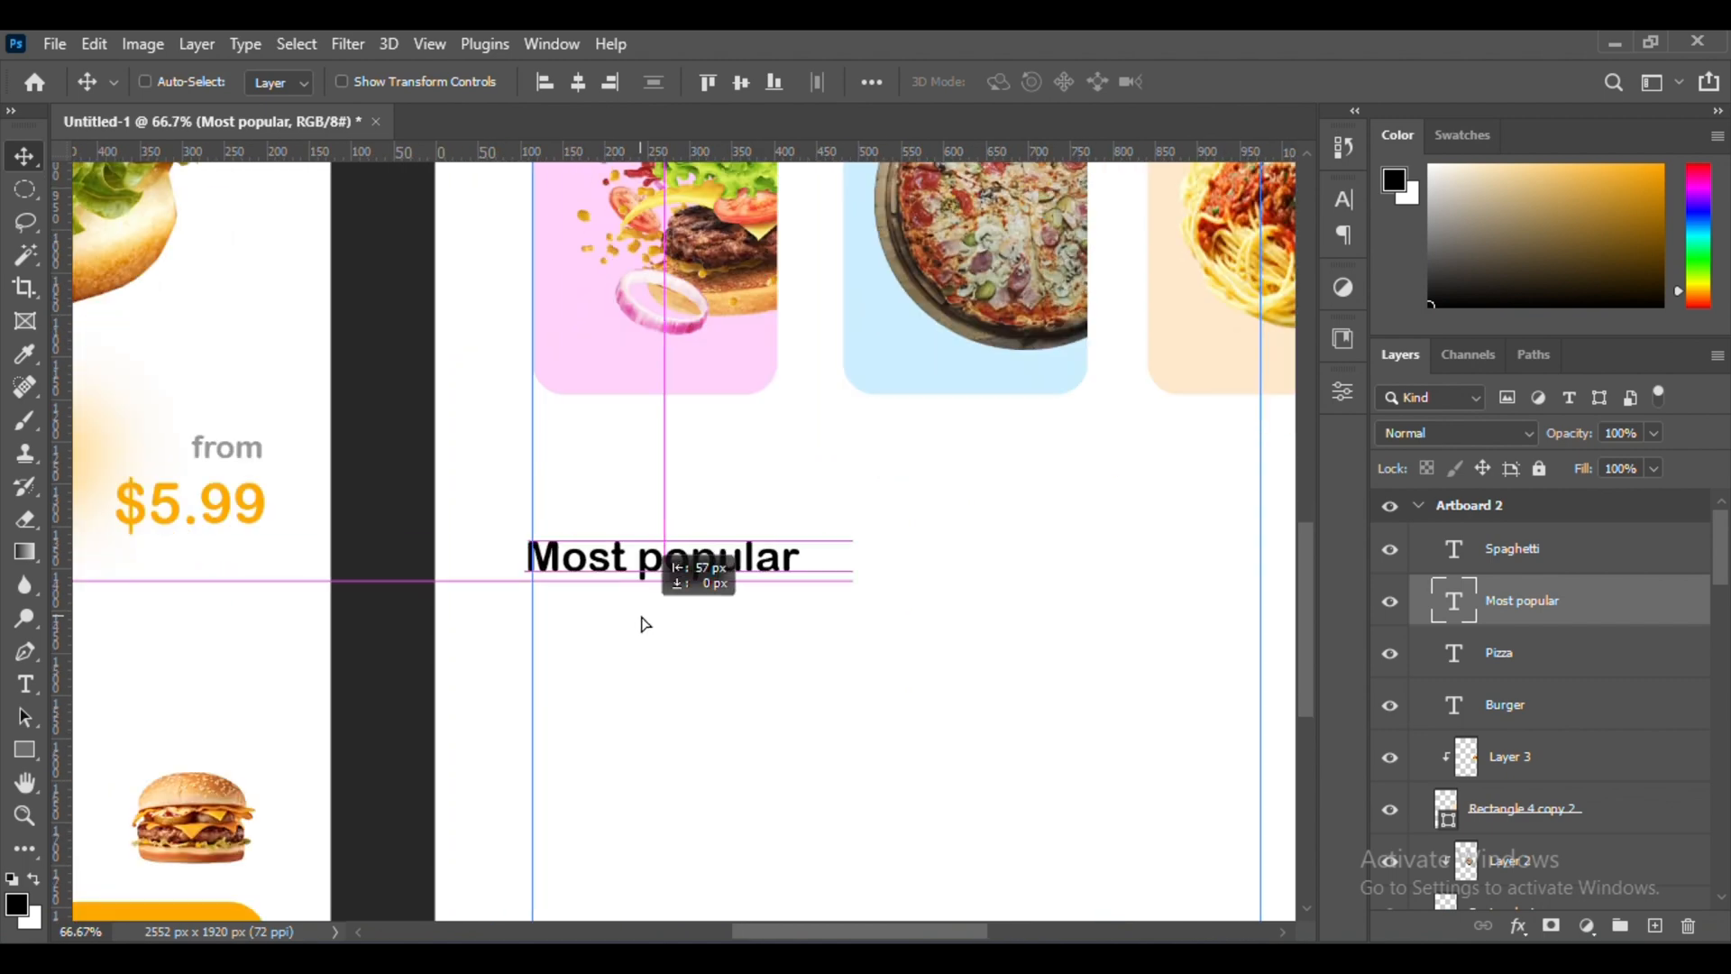
Duplicate the pizza picture below the "Most popular" heading, scale it down and align it with the left guide
key("ctrl+minus")
key("ctrl+minus")
scroll(863, 672, "up", 2)
left_click(816, 459, "ctrl")
left_click_drag(816, 458, 665, 741)
left_click_drag(1543, 847, 1557, 528)
key("ctrl+t")
left_click_drag(776, 732, 713, 724)
left_click_drag(676, 735, 656, 717)
key("Return")
scroll(764, 584, "up", 2)
scroll(665, 409, "down", 1)
Duplicate the floating burger picture beside the pizza in the Most popular row and scale it to match
left_click(622, 280, "ctrl")
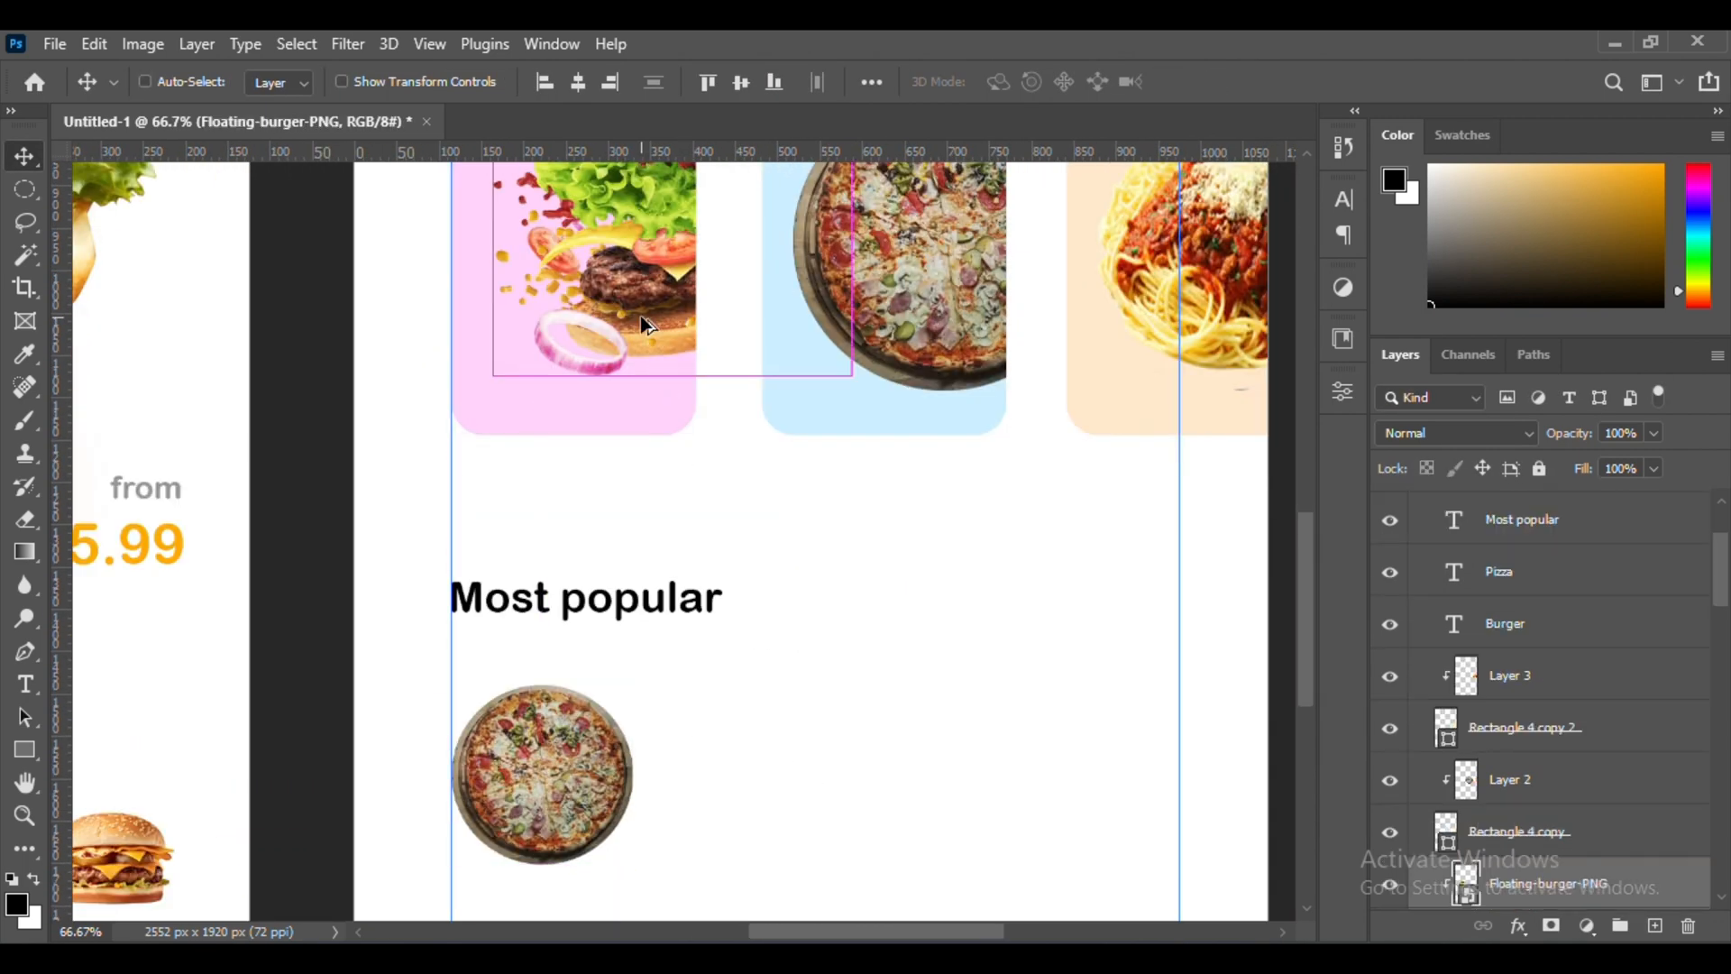
left_click_drag(623, 280, 809, 798)
left_click_drag(1533, 874, 1544, 497)
scroll(773, 770, "down", 3)
key("ctrl+t")
left_click_drag(872, 427, 866, 502)
left_click_drag(851, 709, 831, 647)
key("Return")
scroll(850, 622, "up", 3)
left_click(996, 352, "ctrl")
scroll(850, 665, "down", 3)
left_click_drag(651, 577, 636, 574)
Bring in the spaghetti picture, cut it out of its background onto a new layer and delete the original layer
key("alt+Tab")
left_click_drag(701, 284, 926, 547)
left_click(24, 256)
left_click(774, 492)
left_click(297, 44)
left_click(322, 142)
key("ctrl+j")
left_click(1561, 573)
key("Delete")
Resize the spaghetti cut-out as the third dish of the Most popular row and add a horizontal guide beneath the dishes
key("v")
key("ctrl+t")
left_click_drag(893, 647, 892, 656)
left_click_drag(893, 487, 893, 476)
key("Return")
left_click(640, 569, "ctrl")
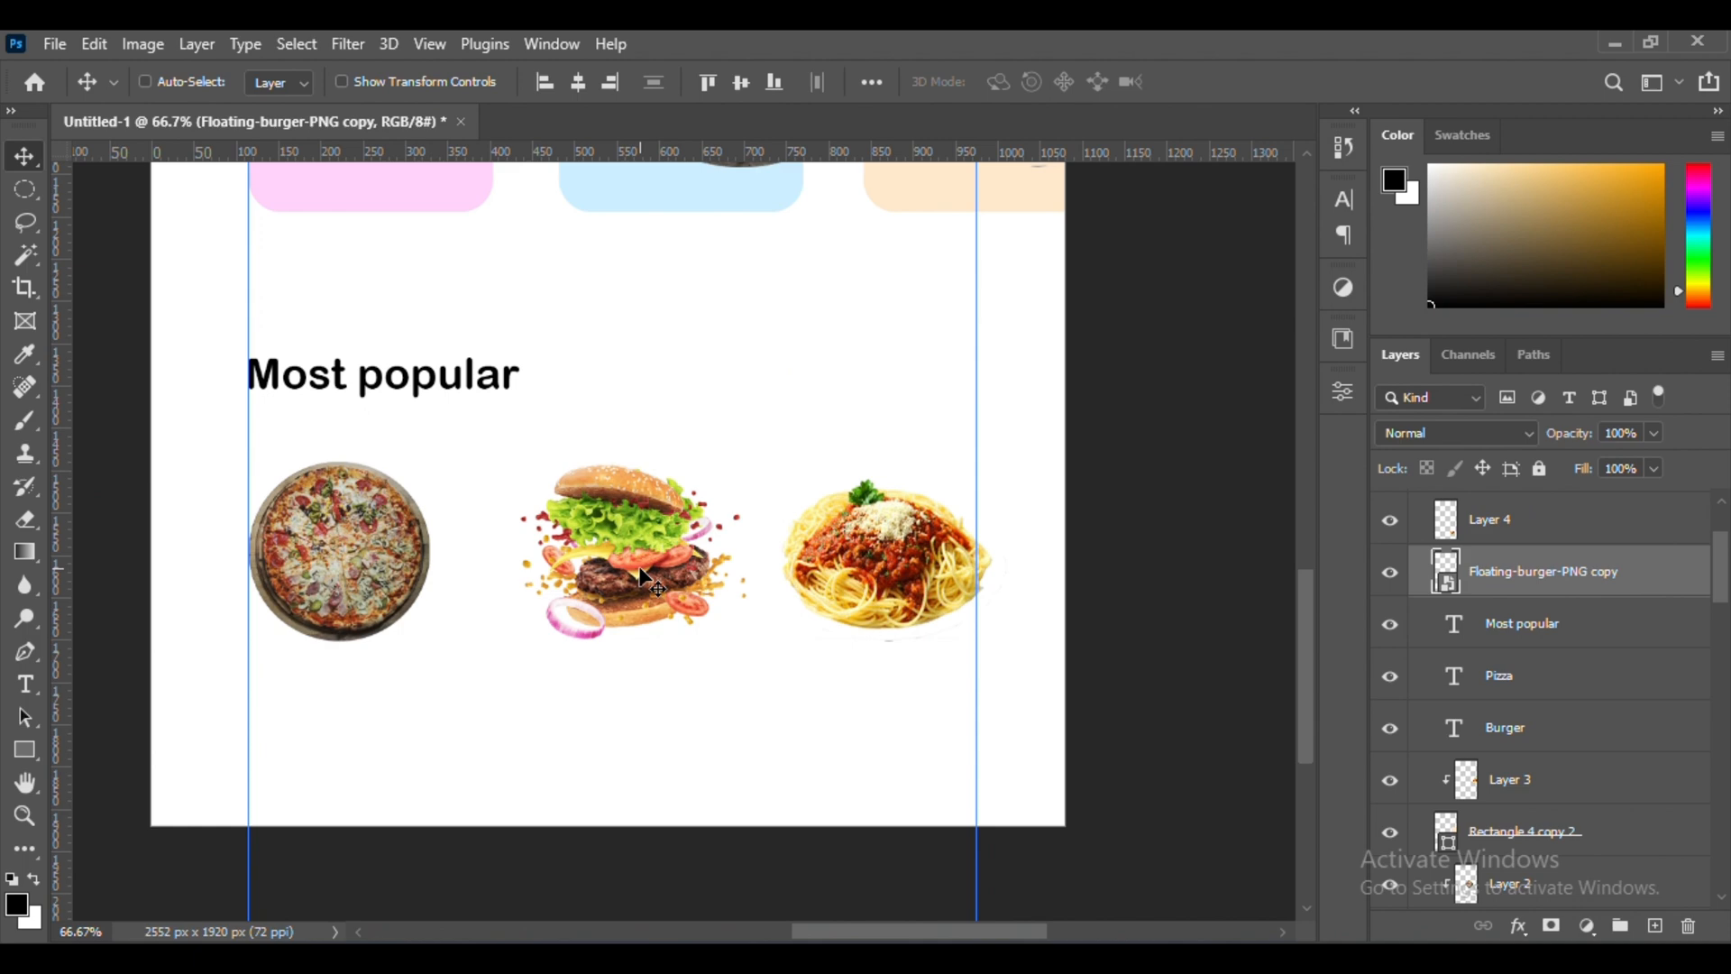
left_click(879, 572, "ctrl")
scroll(852, 565, "up", 4)
scroll(846, 565, "down", 5)
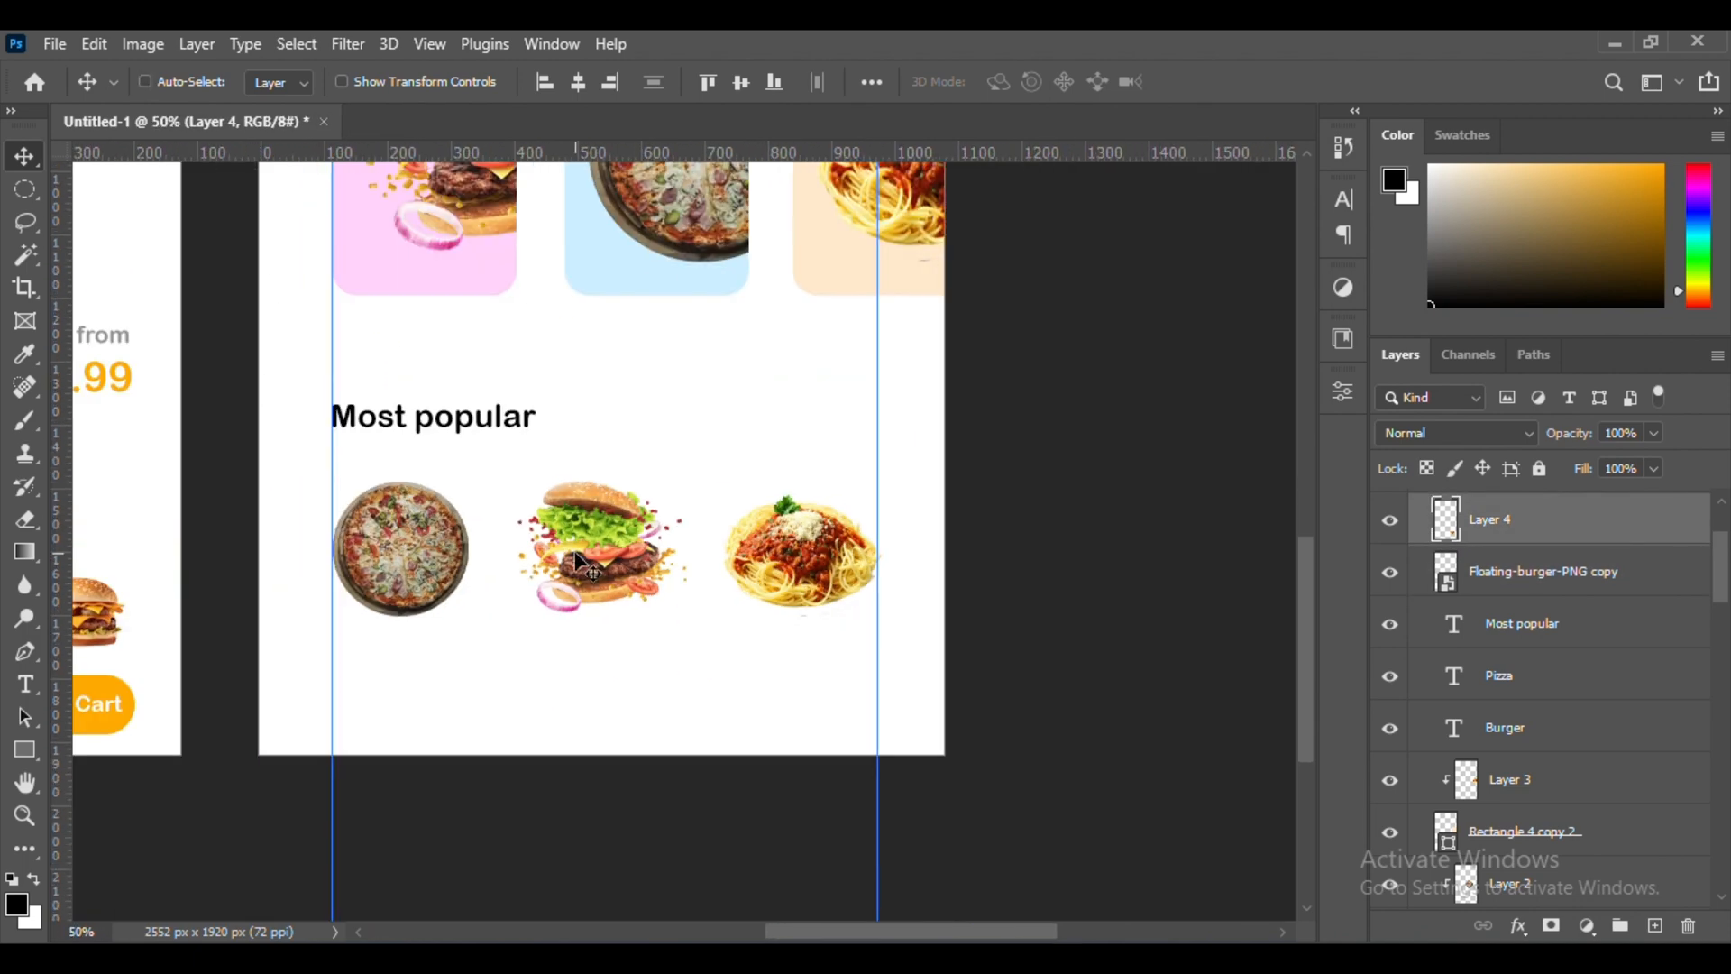
Line up the burger and spaghetti pictures on the horizontal guide and enlarge the spaghetti with Free Transform
left_click_drag(758, 580, 765, 587)
left_click_drag(647, 561, 647, 565)
left_click(756, 552, "ctrl")
key("ctrl+t")
left_click_drag(812, 504, 811, 488)
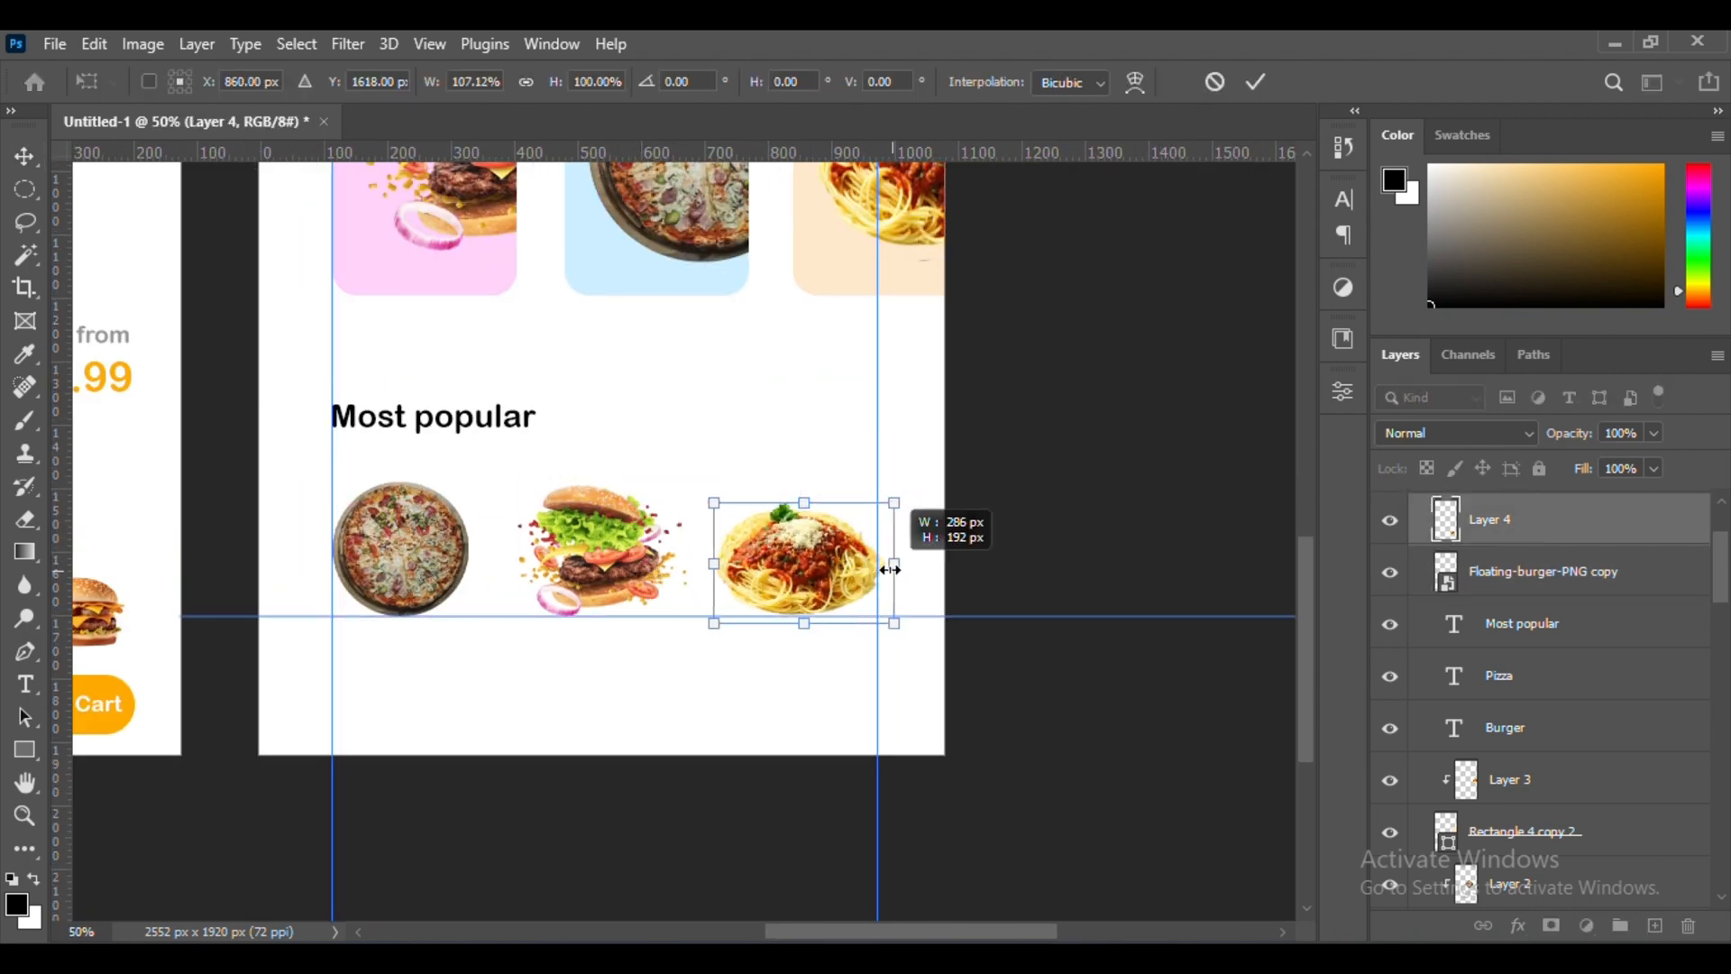
left_click_drag(890, 570, 895, 570)
key("Return")
scroll(852, 548, "up", 2)
key("ctrl+t")
left_click_drag(763, 461, 763, 441)
key("Return")
scroll(847, 667, "down", 3)
Copy the "Burger" and "Pizza" card labels beneath the matching pictures in the Most popular row
left_click_drag(546, 320, 695, 729)
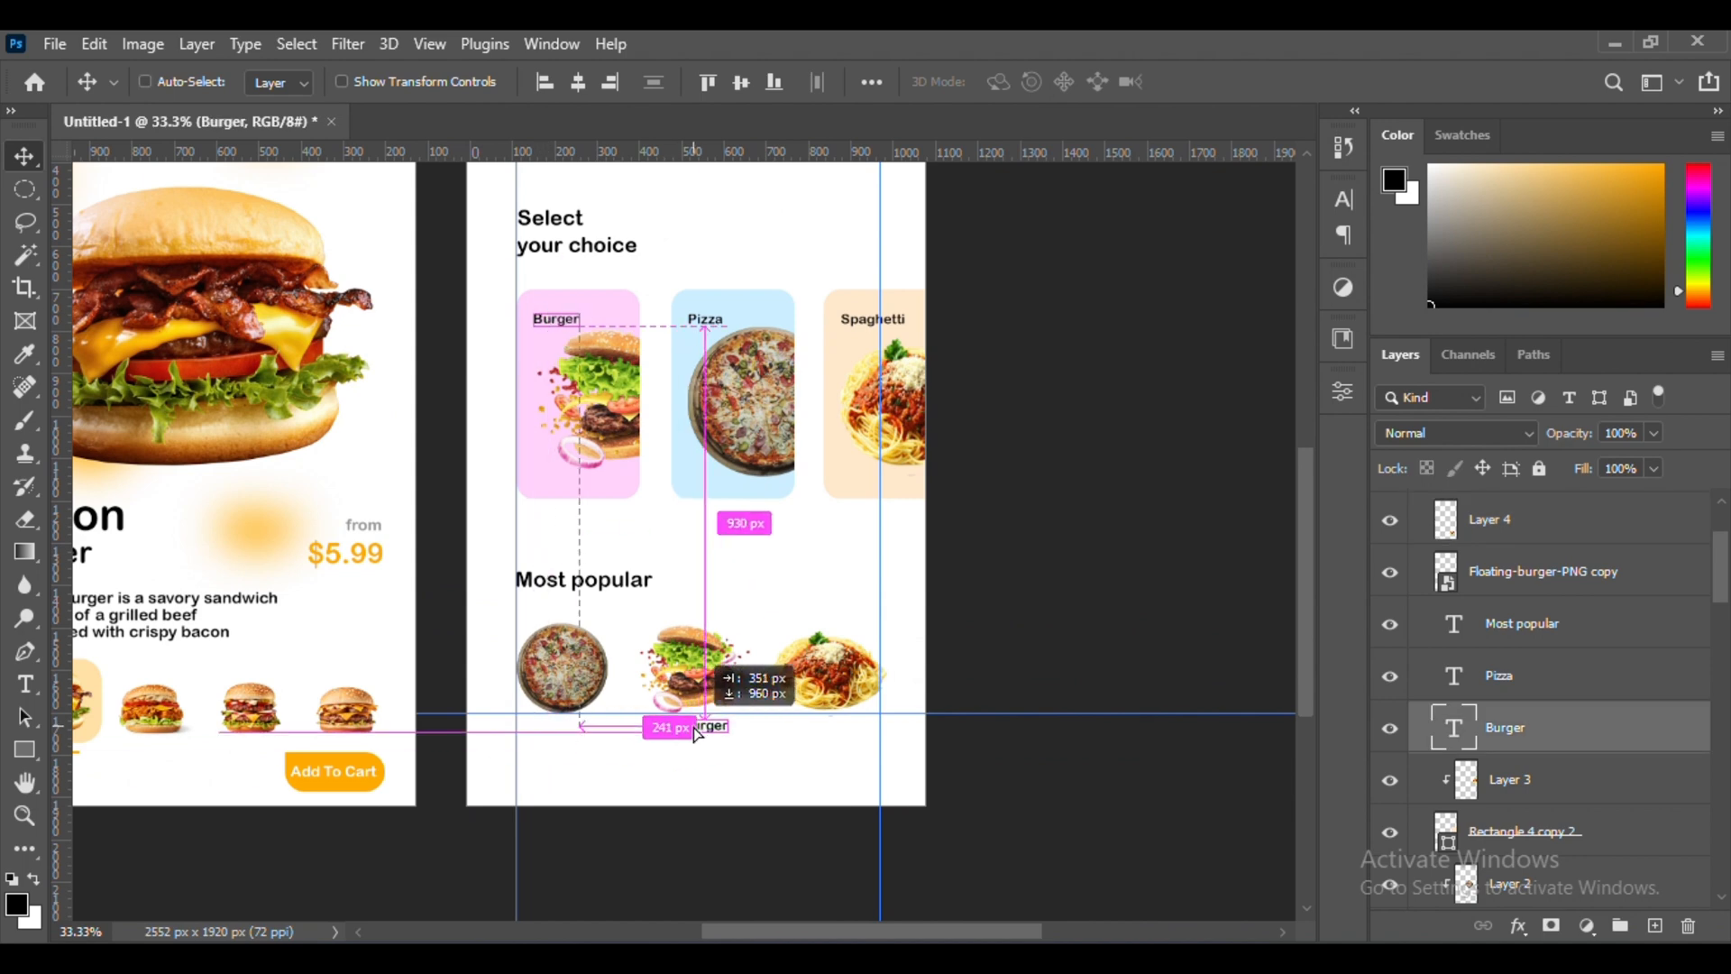
left_click_drag(706, 324, 573, 739)
scroll(585, 748, "up", 2)
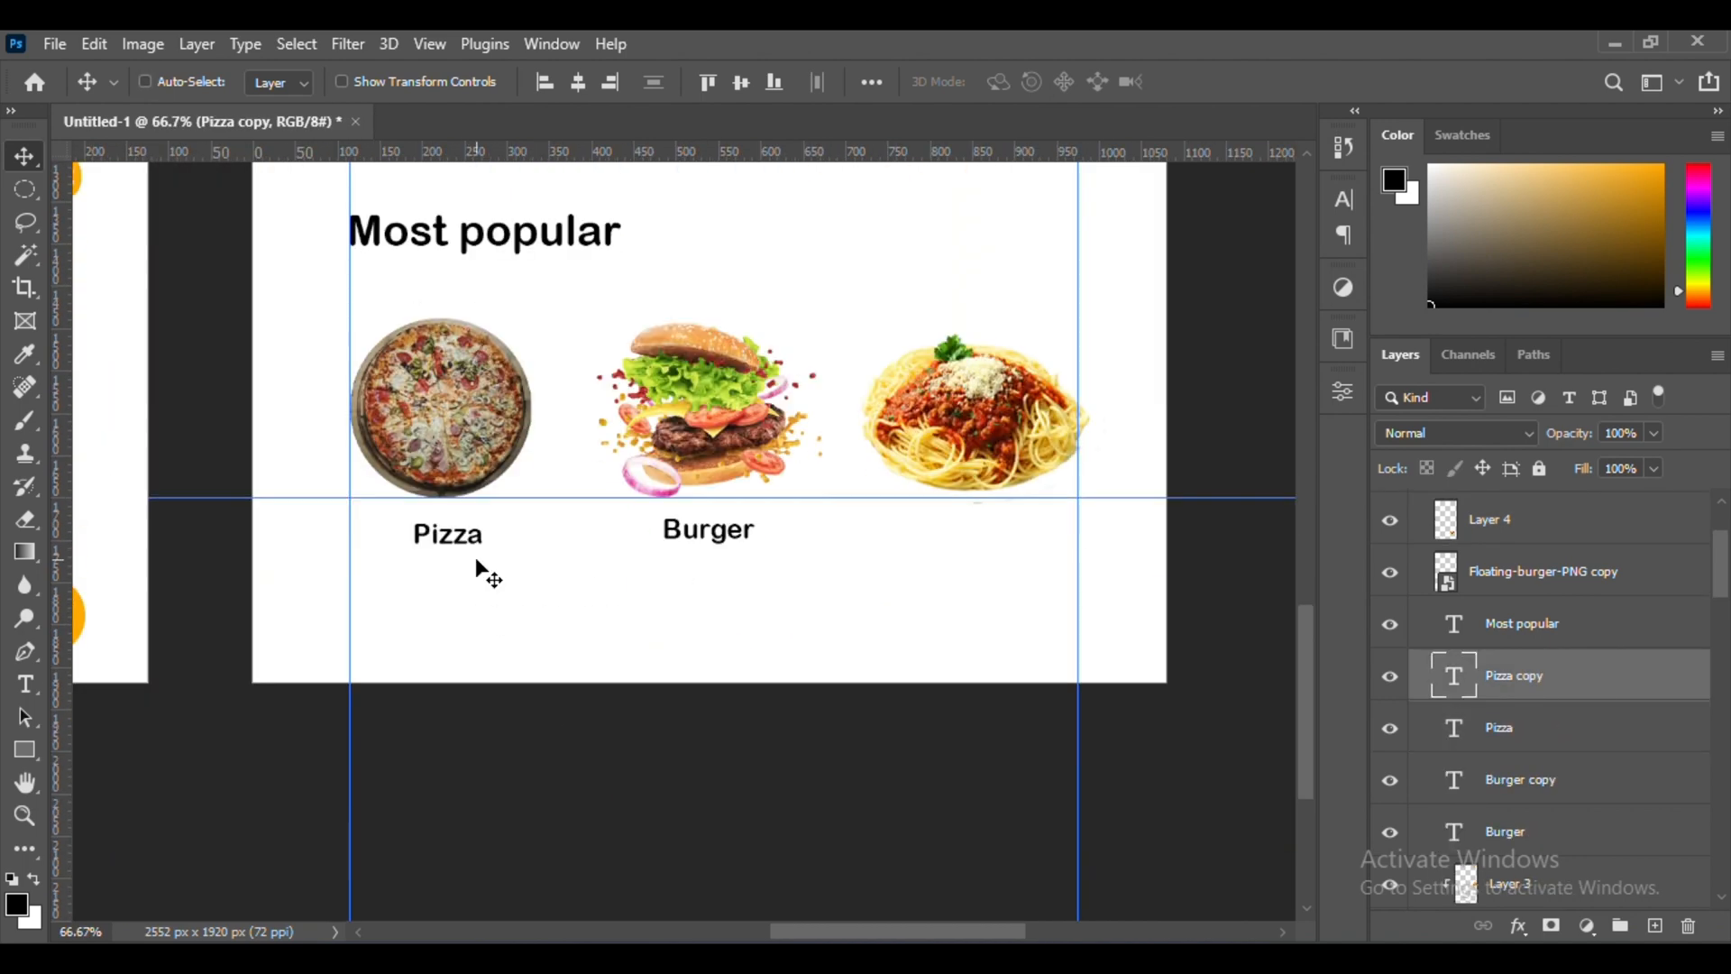
scroll(503, 574, "right", 1)
left_click_drag(455, 547, 510, 558)
scroll(503, 561, "up", 2)
scroll(510, 558, "down", 2)
Copy the "Spaghetti" card label beneath the spaghetti picture in the Most popular row
scroll(511, 558, "right", 3)
scroll(513, 555, "up", 8)
left_click_drag(768, 369, 667, 853)
scroll(667, 852, "down", 5)
left_click_drag(757, 536, 767, 863)
scroll(766, 863, "down", 2)
scroll(768, 861, "down", 1)
scroll(873, 776, "down", 1)
scroll(871, 771, "up", 3)
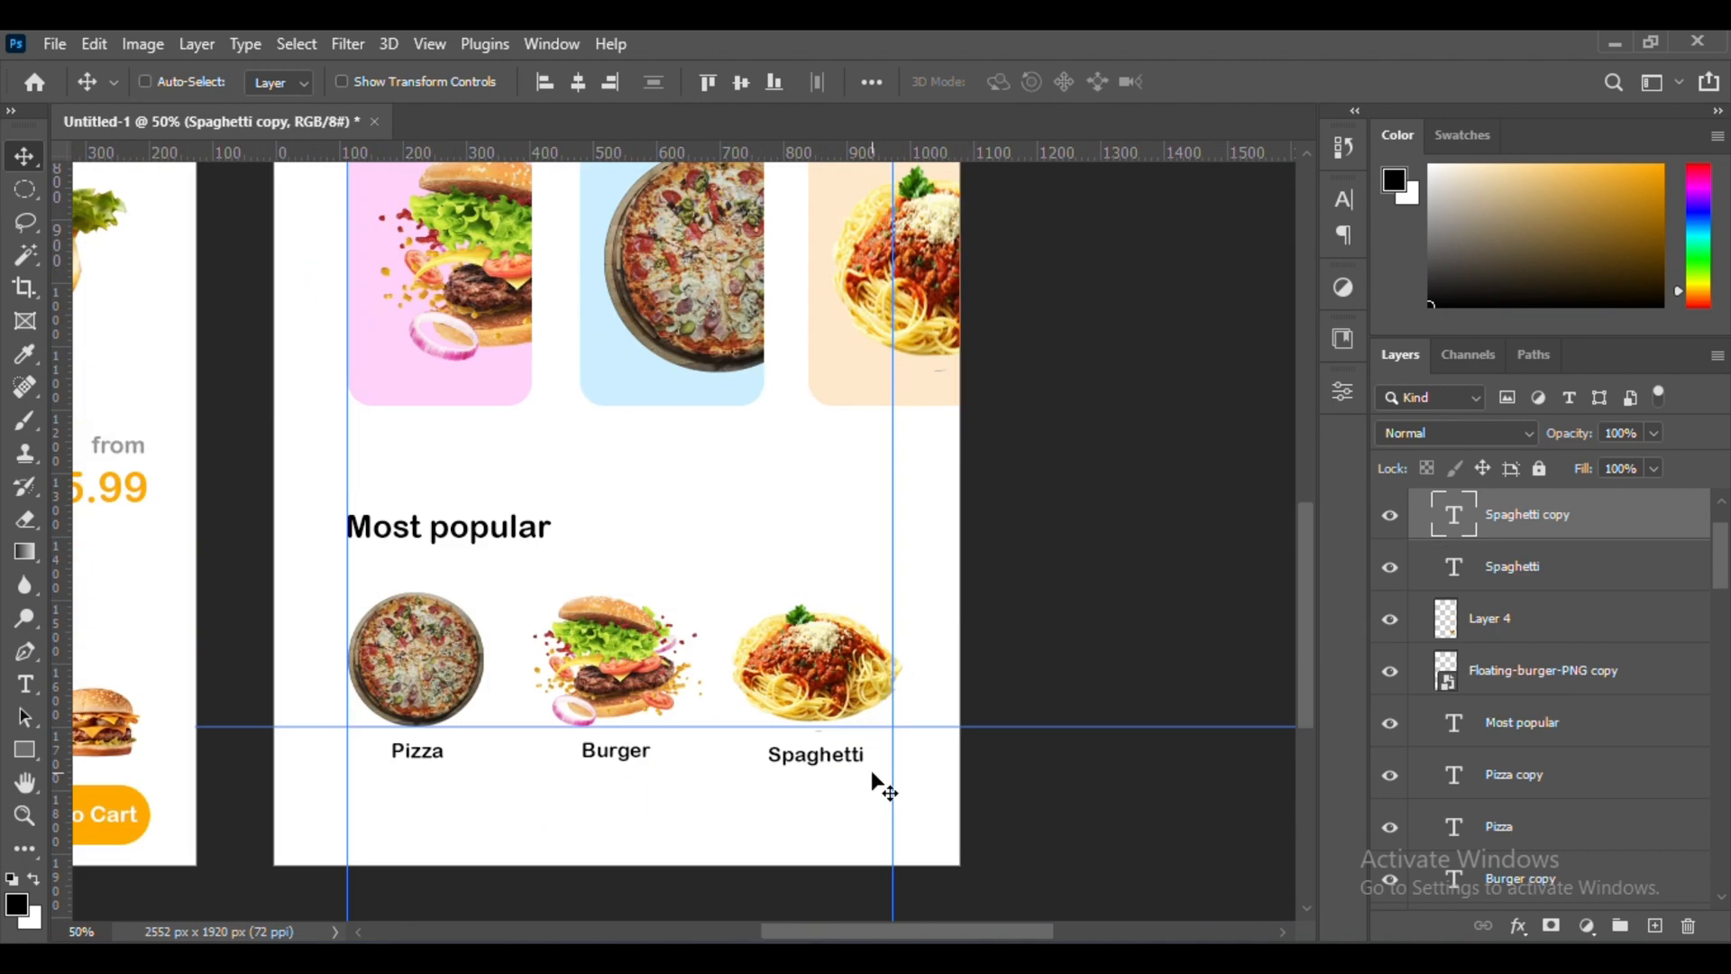
Convert the search bar's magnifier shapes to a Smart Object and place a copy below the lower "Spaghetti" label
scroll(871, 771, "up", 7)
left_click_drag(424, 293, 493, 475)
key("ctrl+z")
left_click(421, 297, "ctrl")
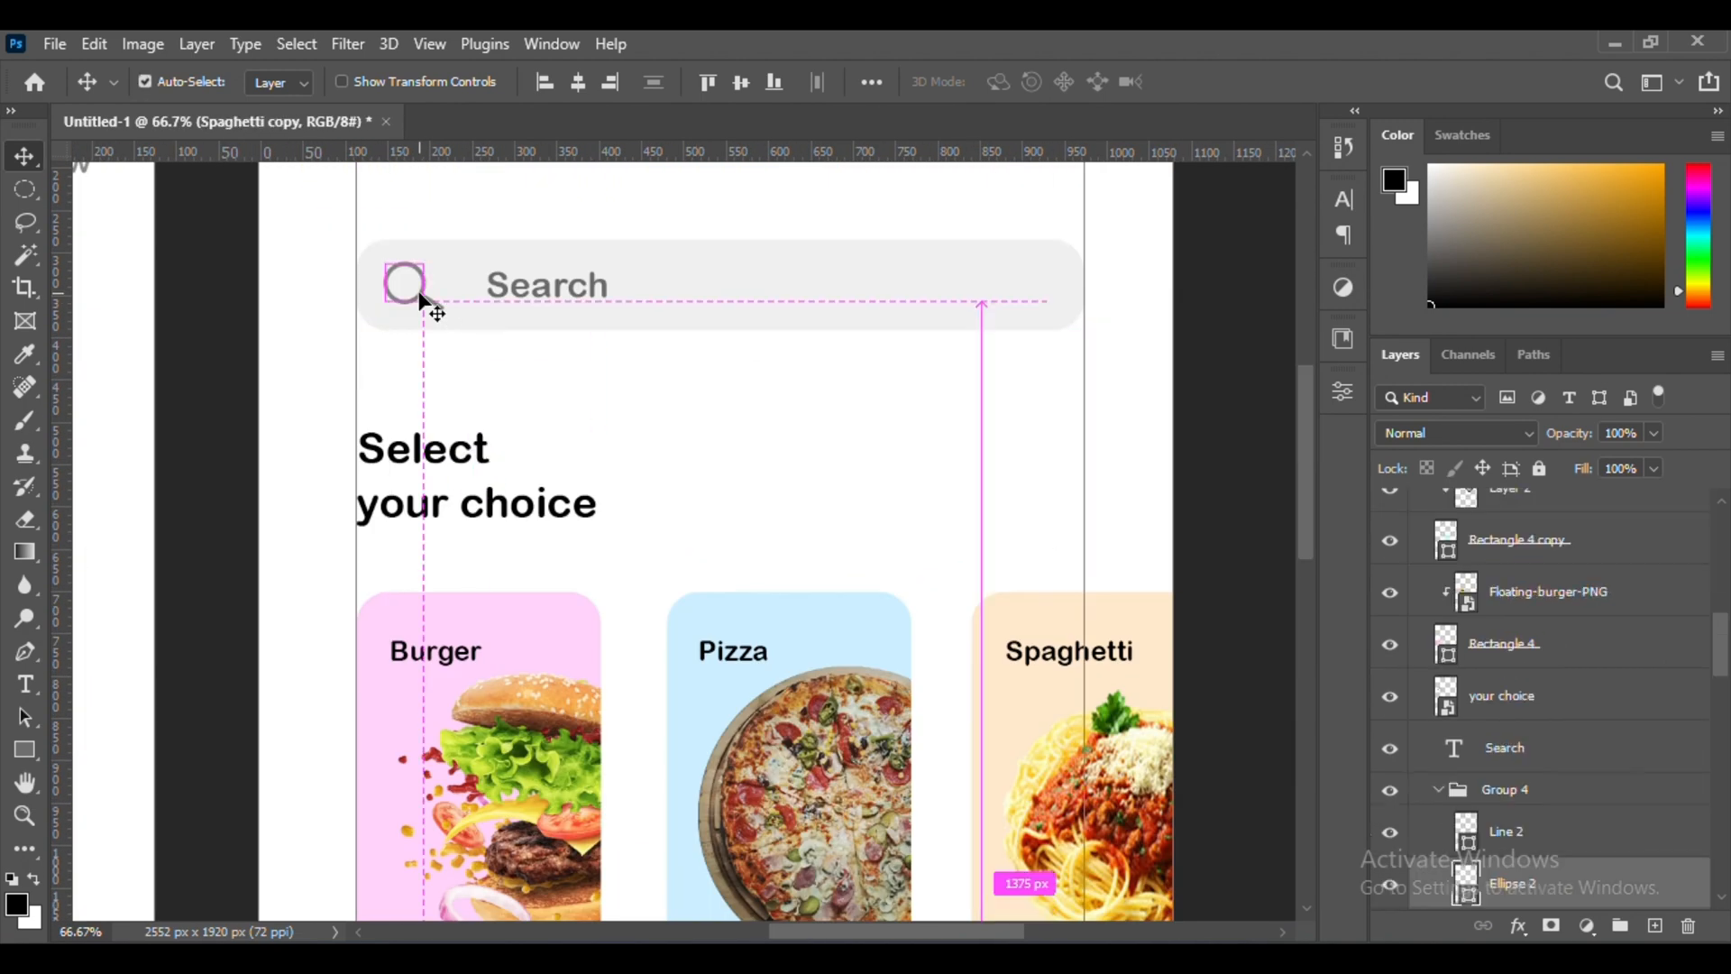
left_click(1522, 761, "shift")
right_click(1521, 761)
left_click(1335, 433)
left_click_drag(417, 289, 692, 819)
scroll(781, 401, "down", 8)
left_click_drag(781, 401, 1017, 757)
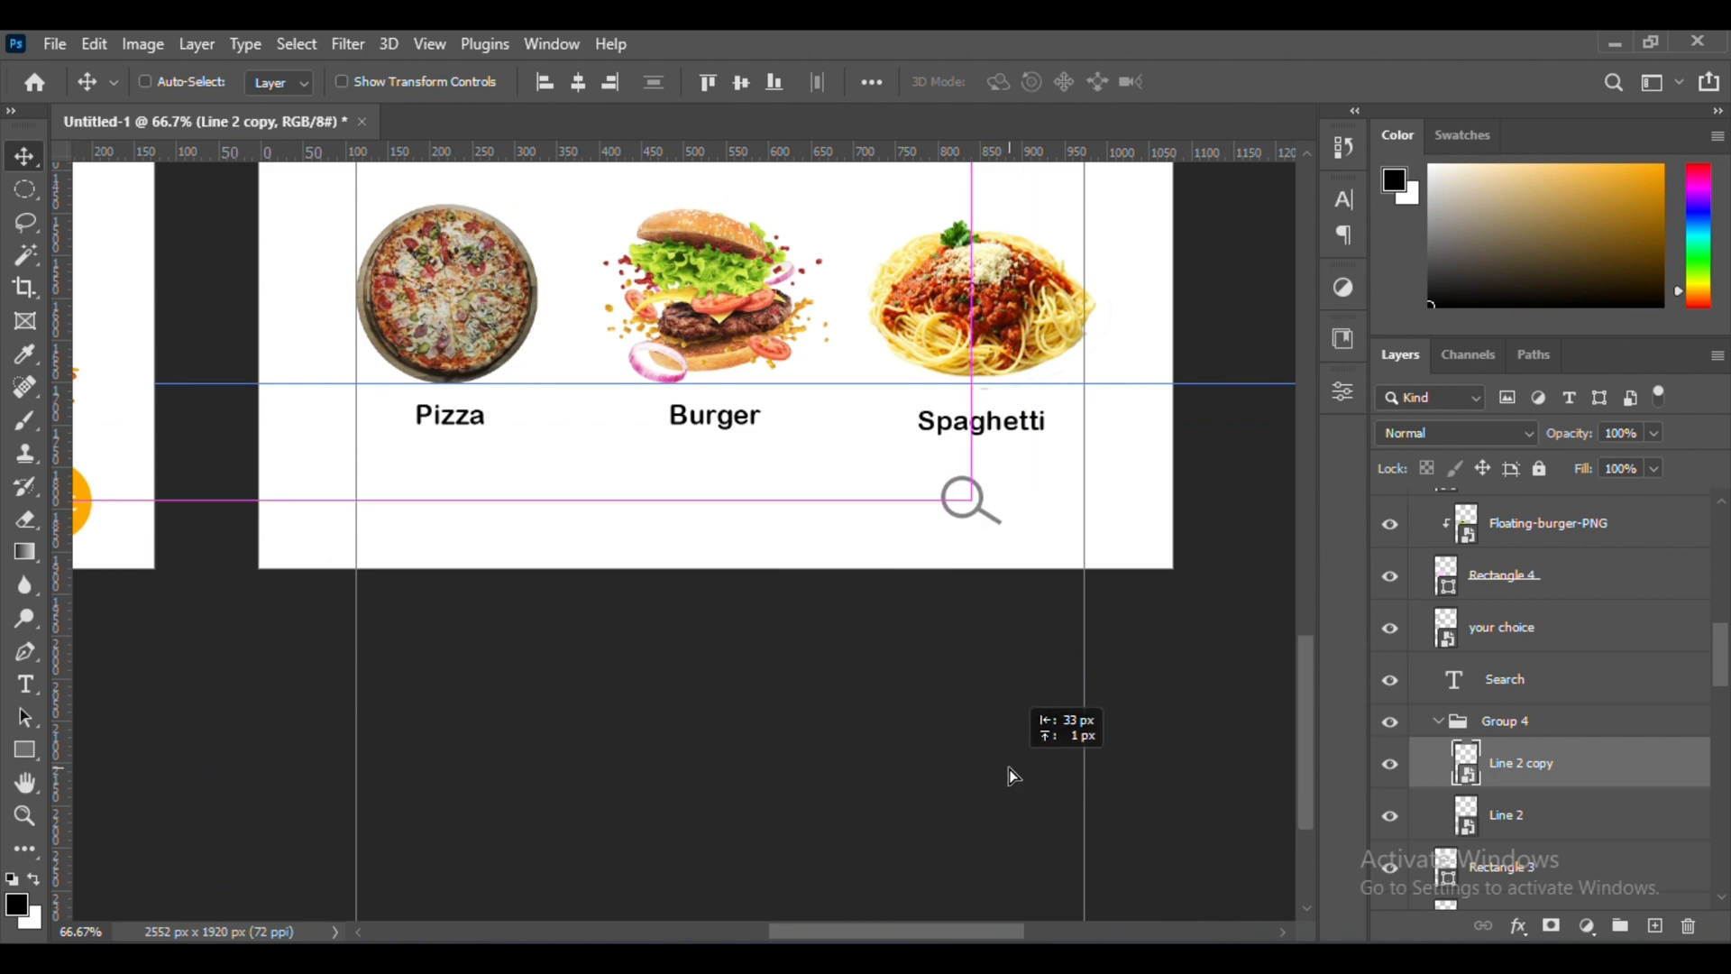
Draw a small black rectangle about 23 × 24 px below the "Burger" label in the Most popular row
key("ctrl+plus")
left_click(24, 750)
key("ctrl+plus")
left_click_drag(647, 573, 705, 634)
key("ctrl+plus")
left_click(1018, 385)
key("ctrl+minus")
key("ctrl+minus")
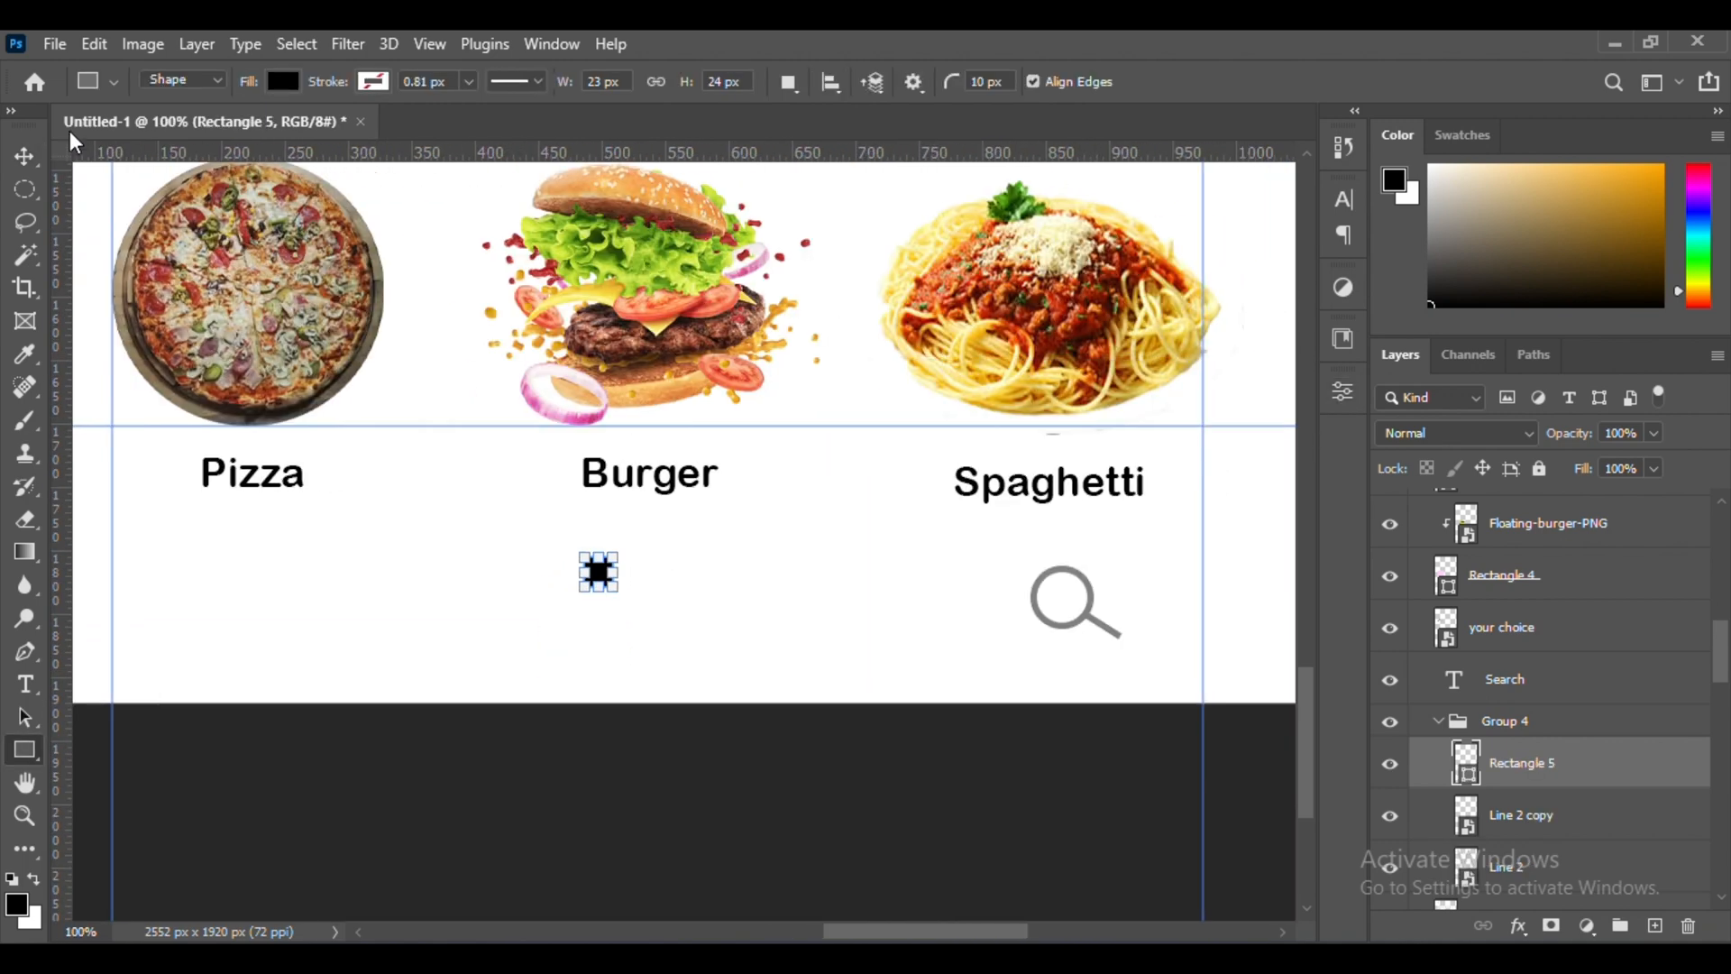
Duplicate the small square into a 2 × 2 grid icon, convert it to a Smart Object and center it under "Burger"
scroll(1558, 757, "down", 3)
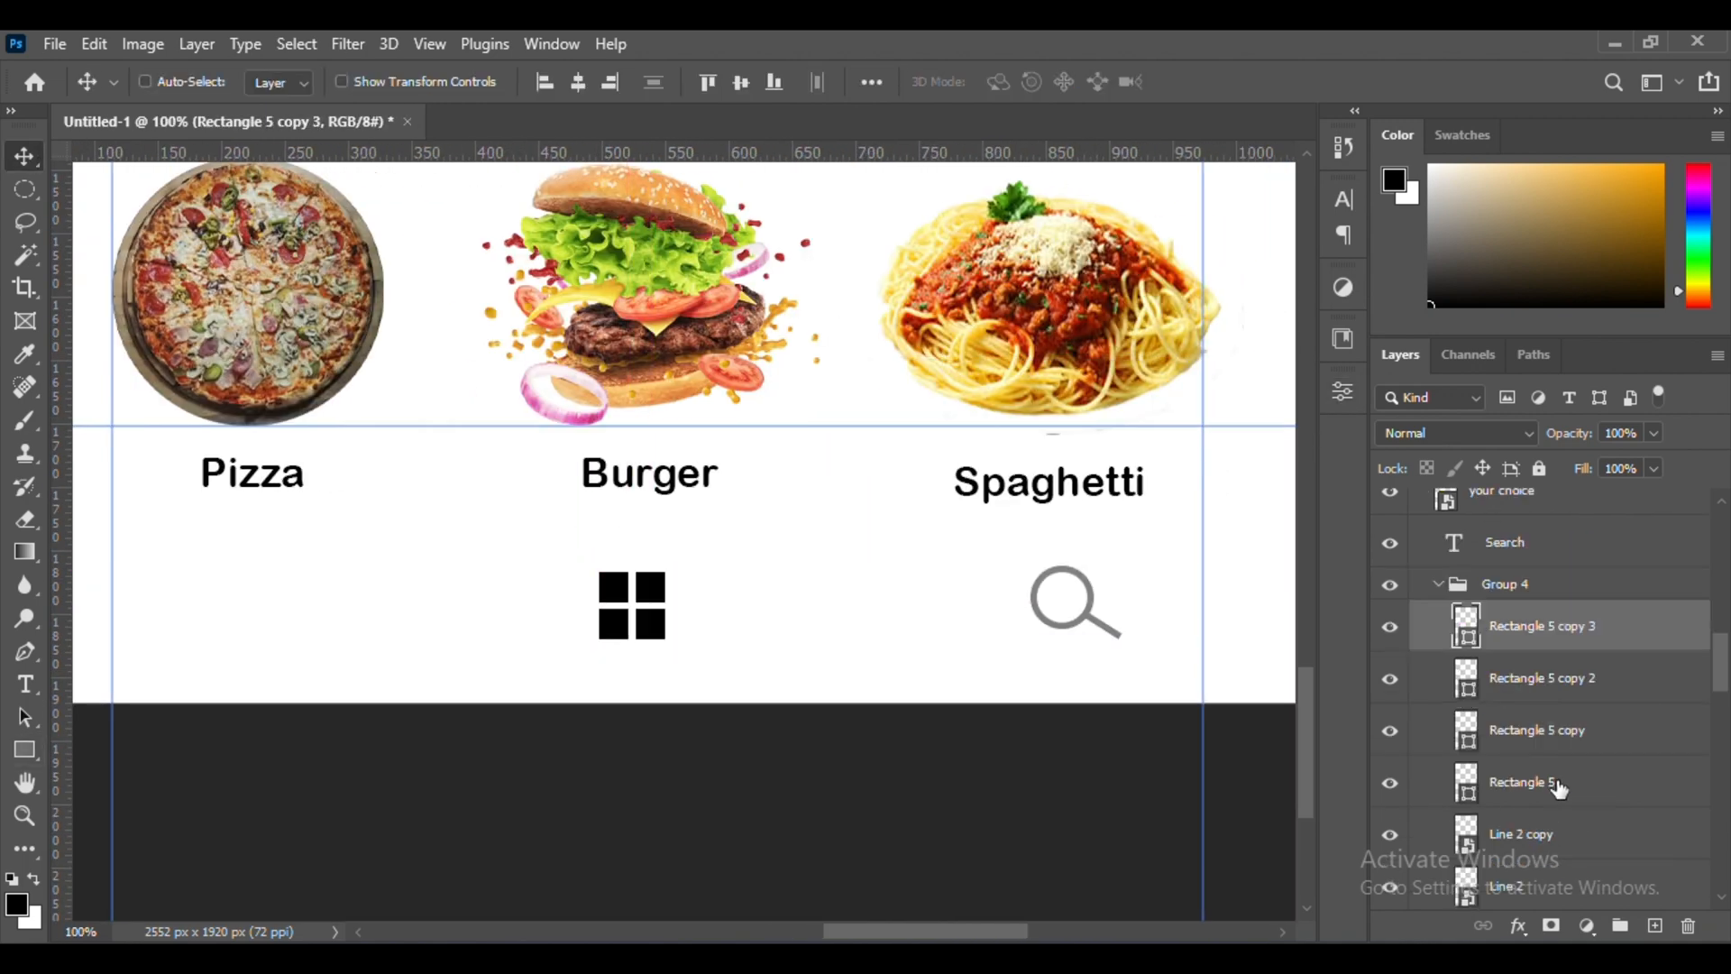
left_click(1557, 783, "shift")
right_click(1557, 782)
left_click(1335, 433)
mouse_move(629, 612)
left_mouse_down()
mouse_move(659, 626)
mouse_move(650, 613)
left_mouse_up()
Draw a black triangle about 50 × 32 px with a 4 px corner radius below the lower "Pizza" label
scroll(650, 613, "left", 3)
right_click(25, 749)
left_click(135, 798)
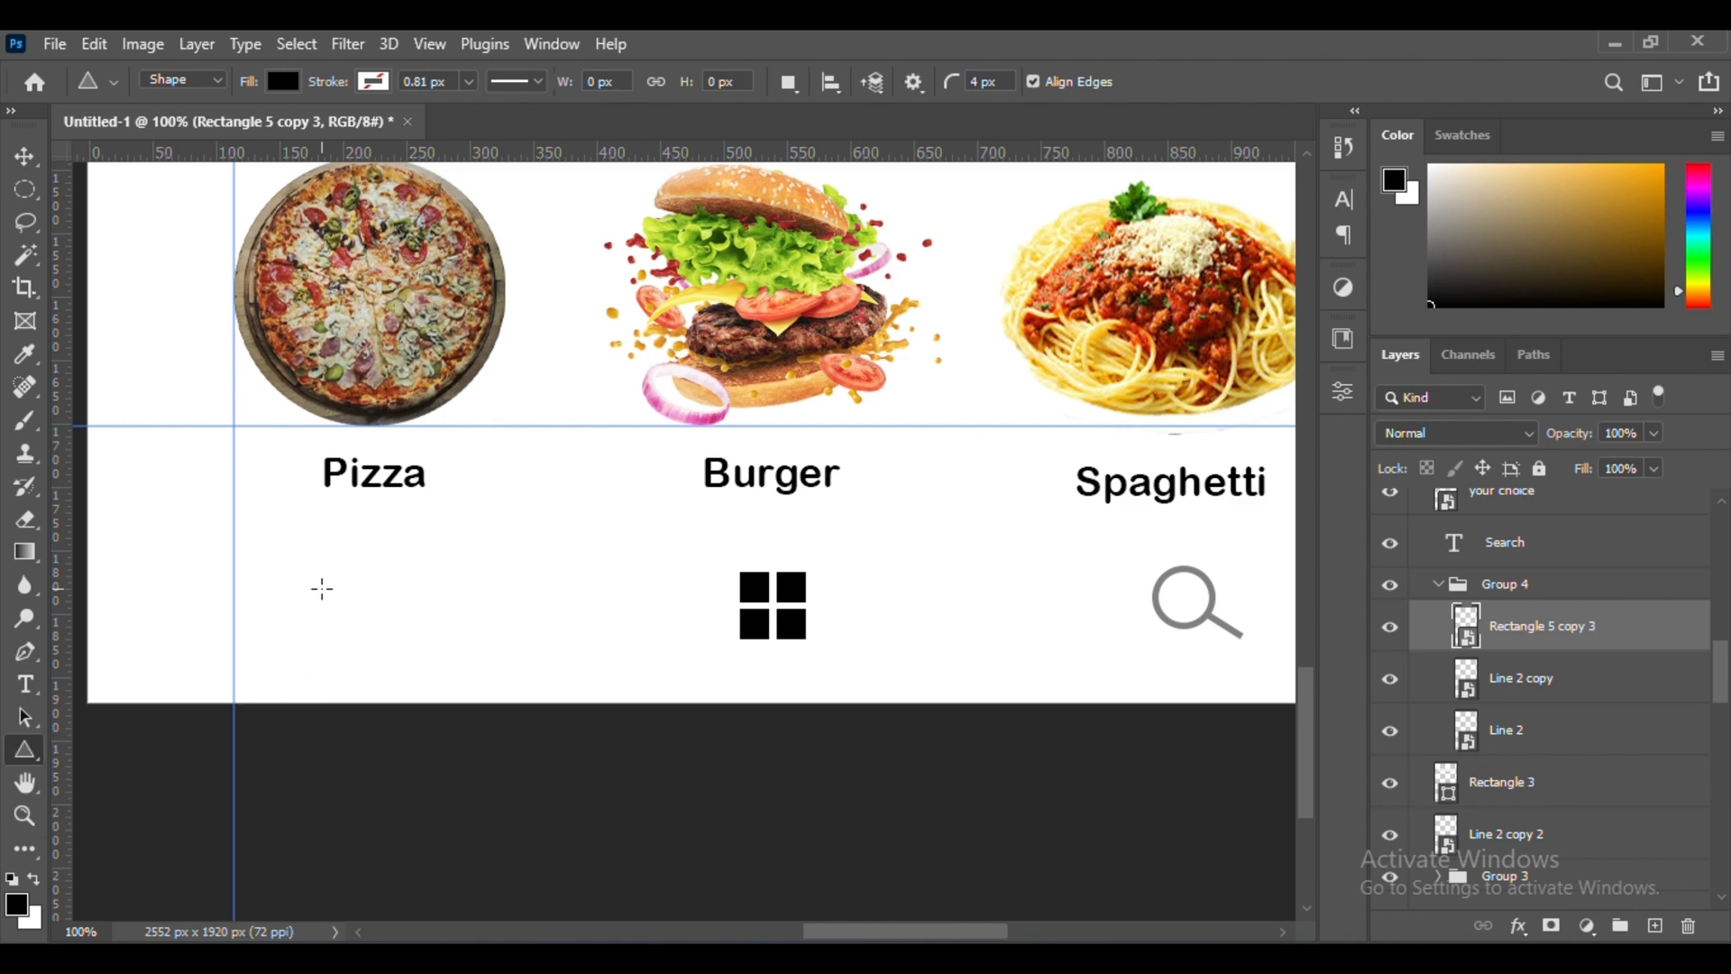
left_click_drag(394, 634, 391, 635)
key("ctrl+plus")
key("ctrl+plus")
key("ctrl+minus")
key("ctrl+minus")
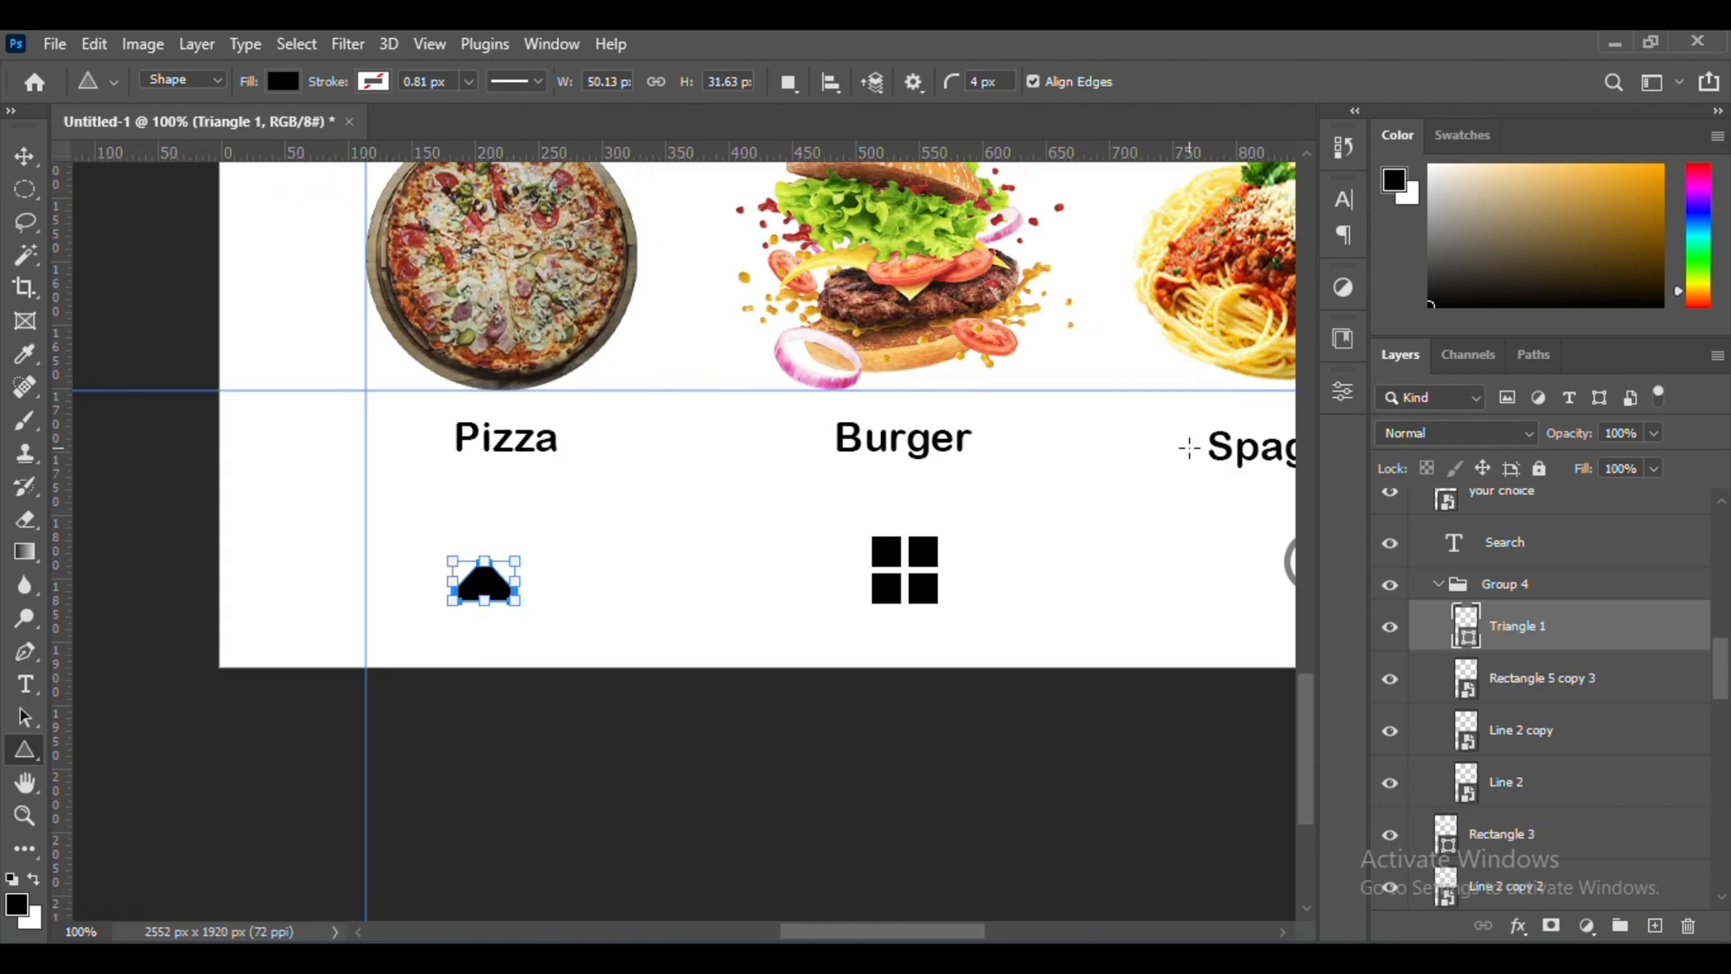
Add a black rectangle under the triangle as the house body and resize it to 38 × 19 px
key("ctrl+plus")
left_click_drag(593, 656, 611, 668)
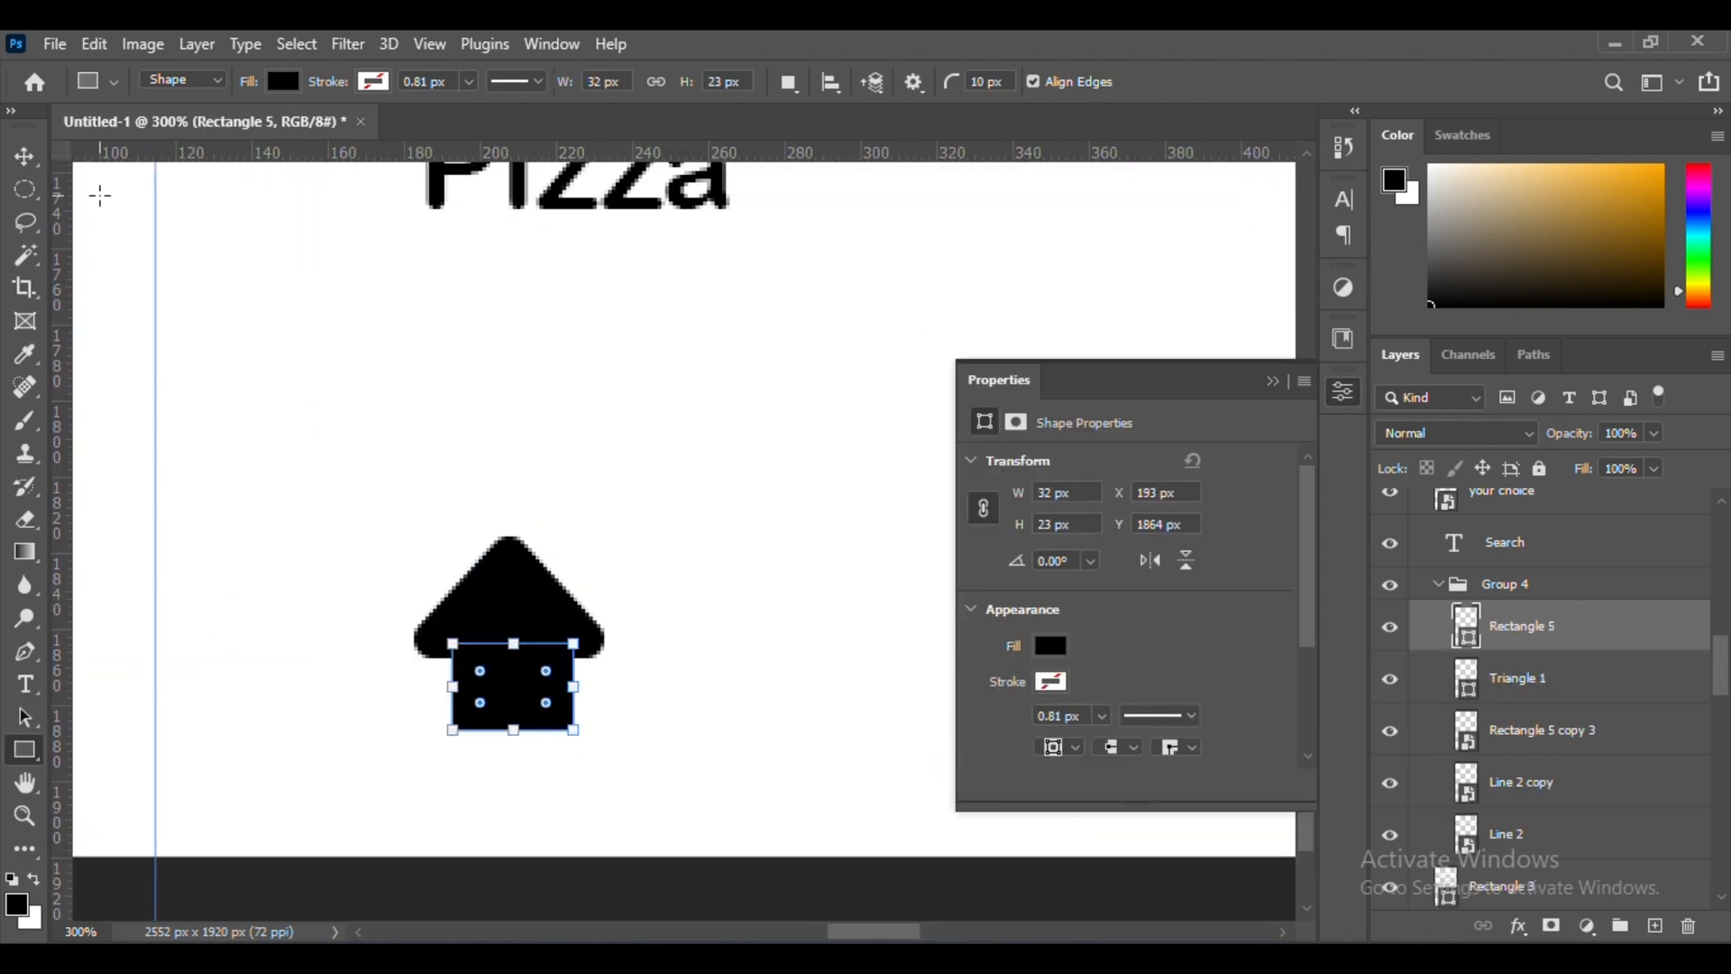
key("ctrl+t")
key("Return")
key("ctrl+plus")
key("ctrl+plus")
key("ctrl+plus")
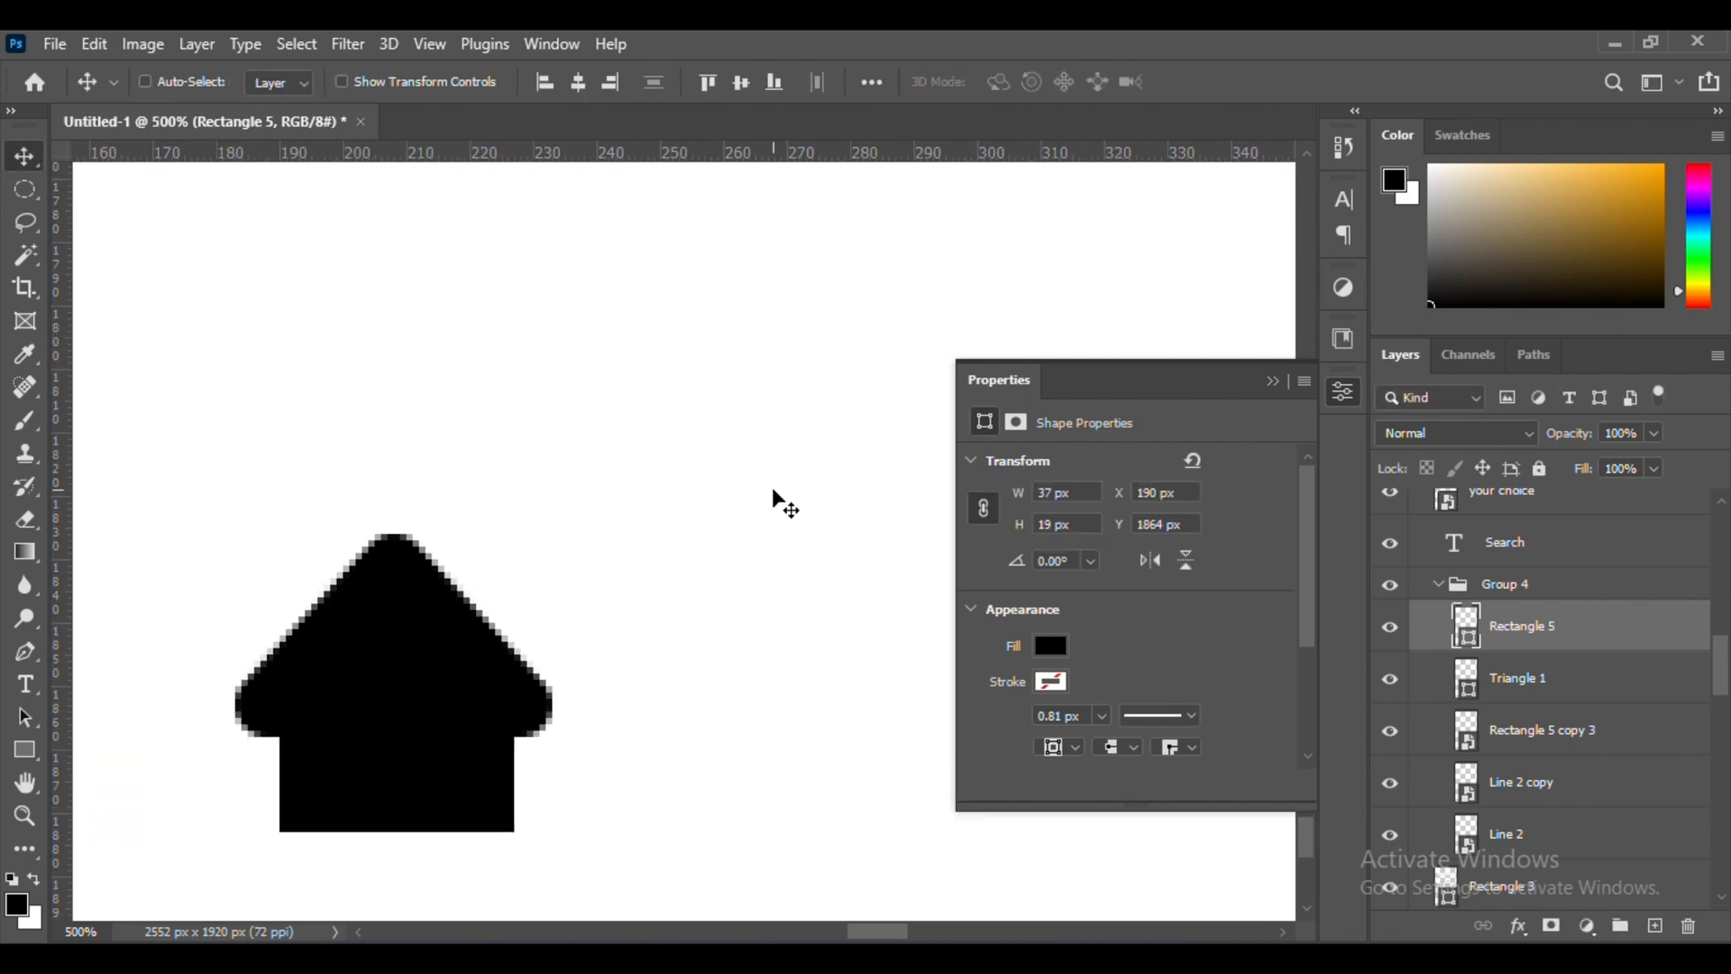
key("ctrl+plus")
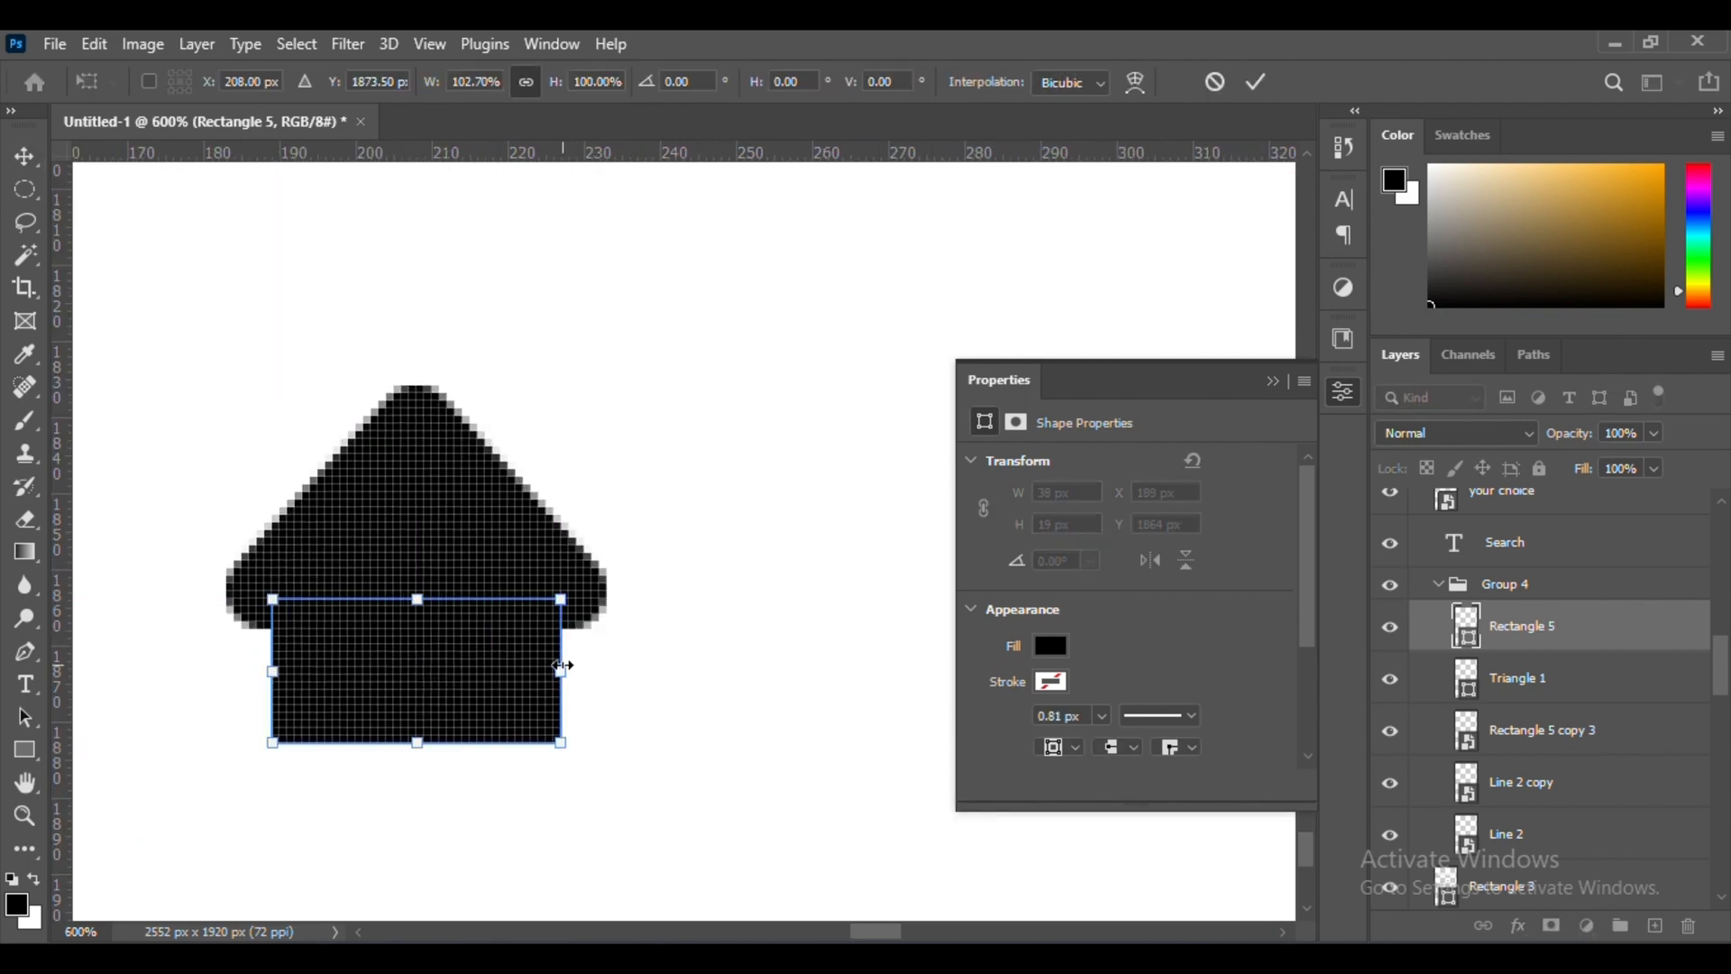
key("Return")
Rasterize the triangle and rectangle layers and merge them into a single home icon layer
key("ctrl+minus")
key("ctrl+minus")
key("ctrl+minus")
key("ctrl+minus")
key("ctrl+minus")
key("ctrl+minus")
right_click(1569, 685)
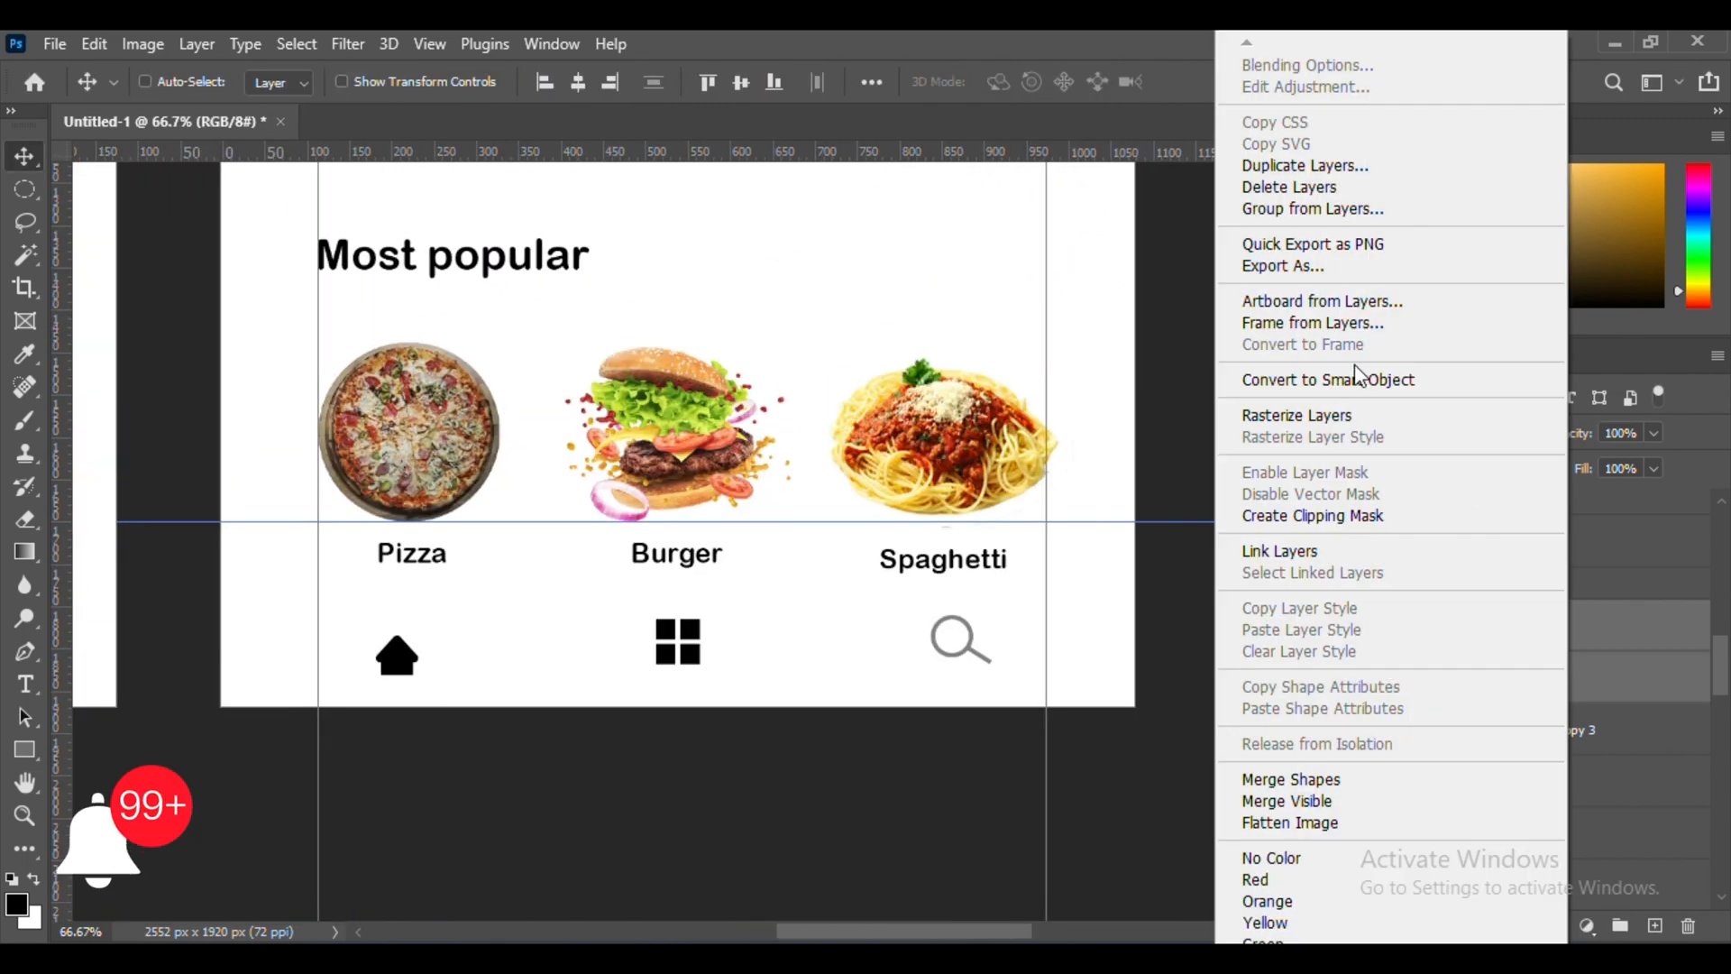
left_click(1298, 415)
key("ctrl+e")
Sample the gray of the lower search icon, load the home icon as a selection and paint it gray with the Brush
left_click(24, 421)
scroll(967, 621, "up", 2)
left_click(967, 626, "alt")
scroll(902, 586, "left", 10)
left_click(1466, 626, "ctrl")
left_click(741, 729)
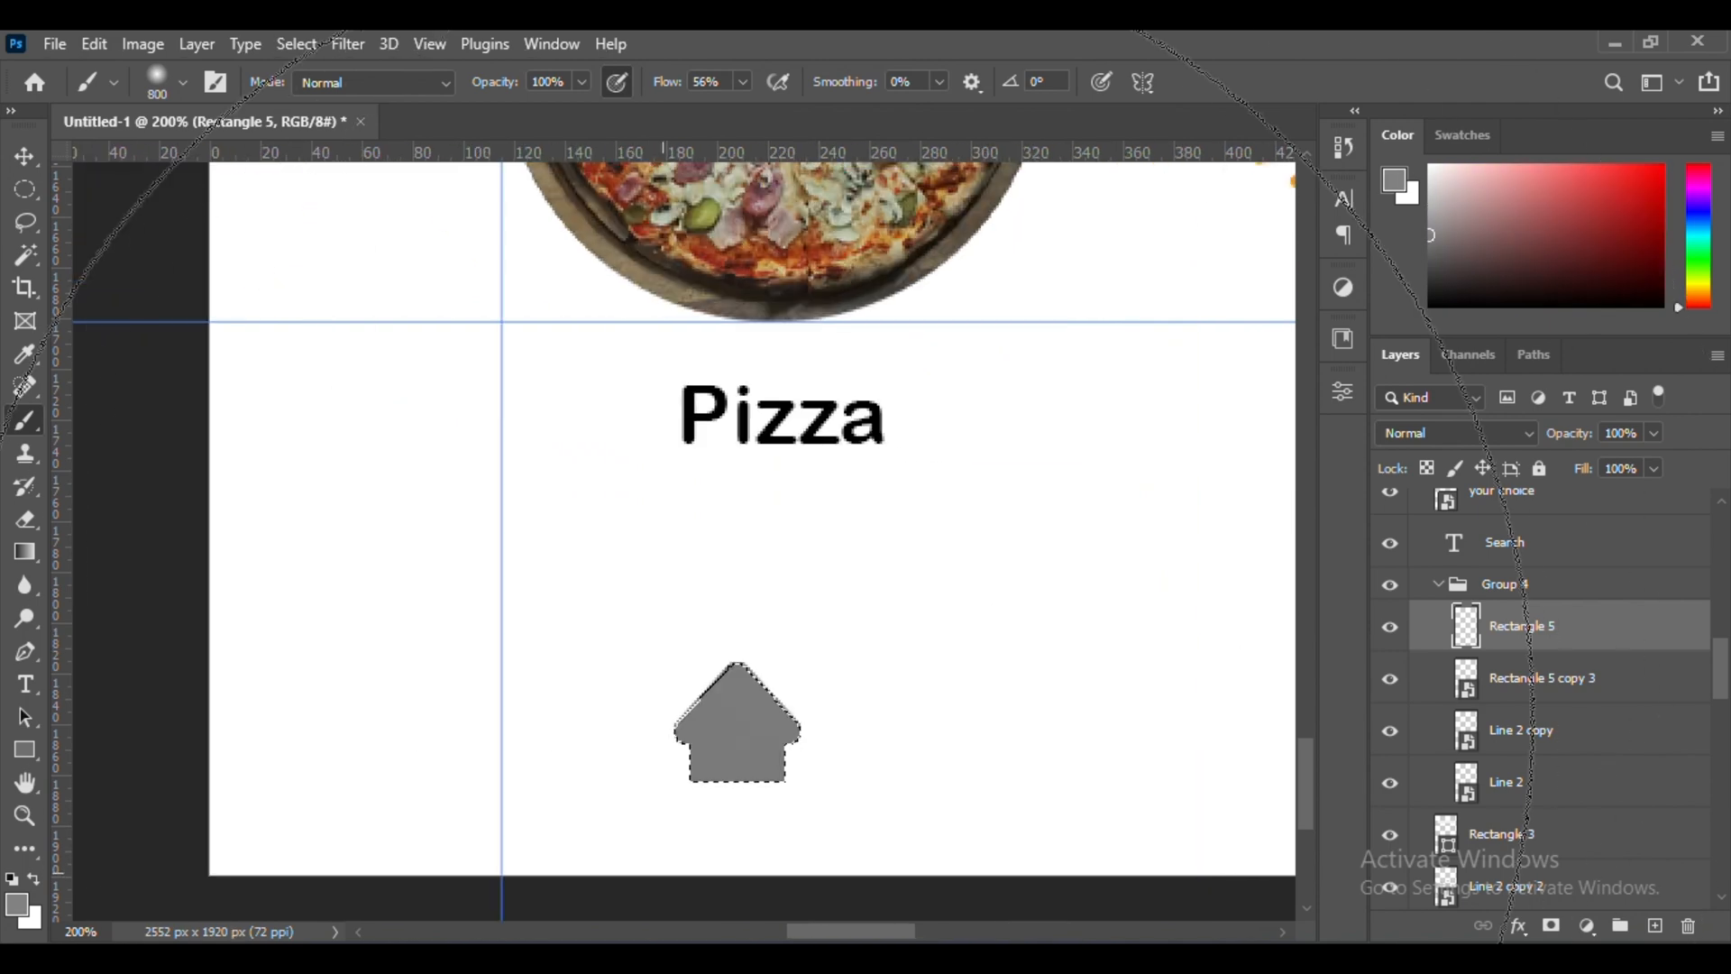
Deselect the home icon, enlarge it slightly and position it under the lower "Pizza" label in line with the other navigation icons
left_click(24, 156)
key("ctrl+d")
scroll(766, 549, "right", 4)
key("ctrl+minus")
key("ctrl+minus")
left_click_drag(422, 608, 417, 595)
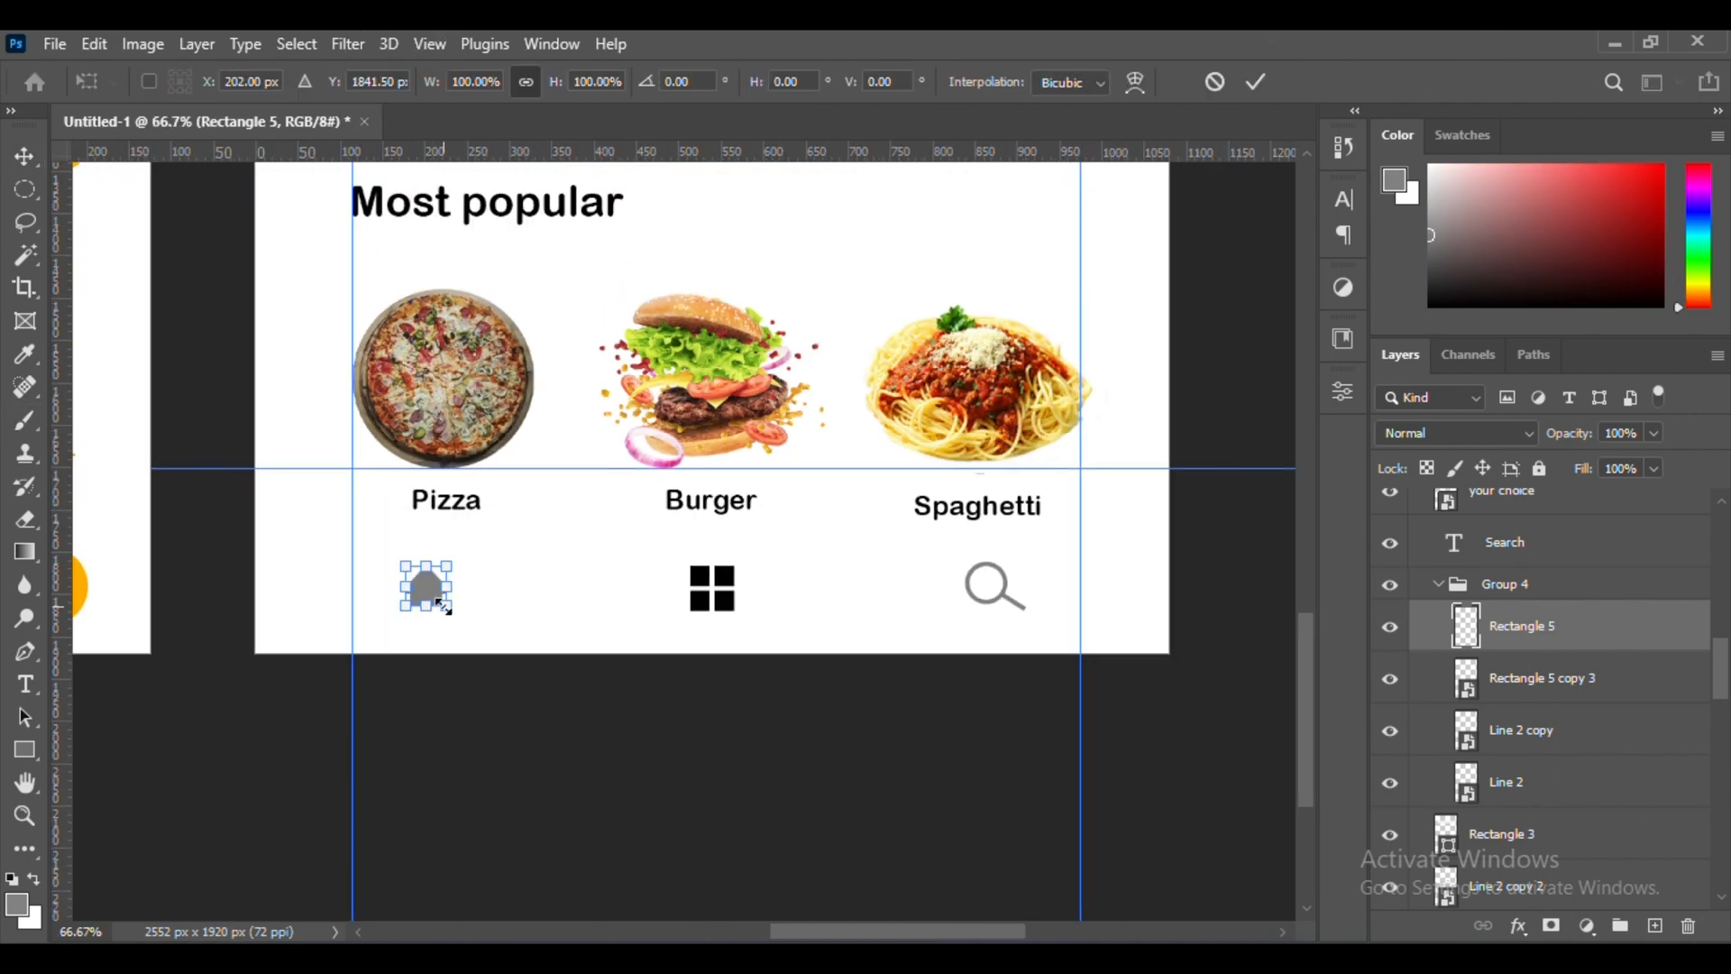
left_click_drag(721, 588, 721, 611)
Load the four-square icon as a selection, rasterize its layer and paint it with the sampled orange using the Brush
left_click(1542, 678)
left_click(1466, 678, "ctrl")
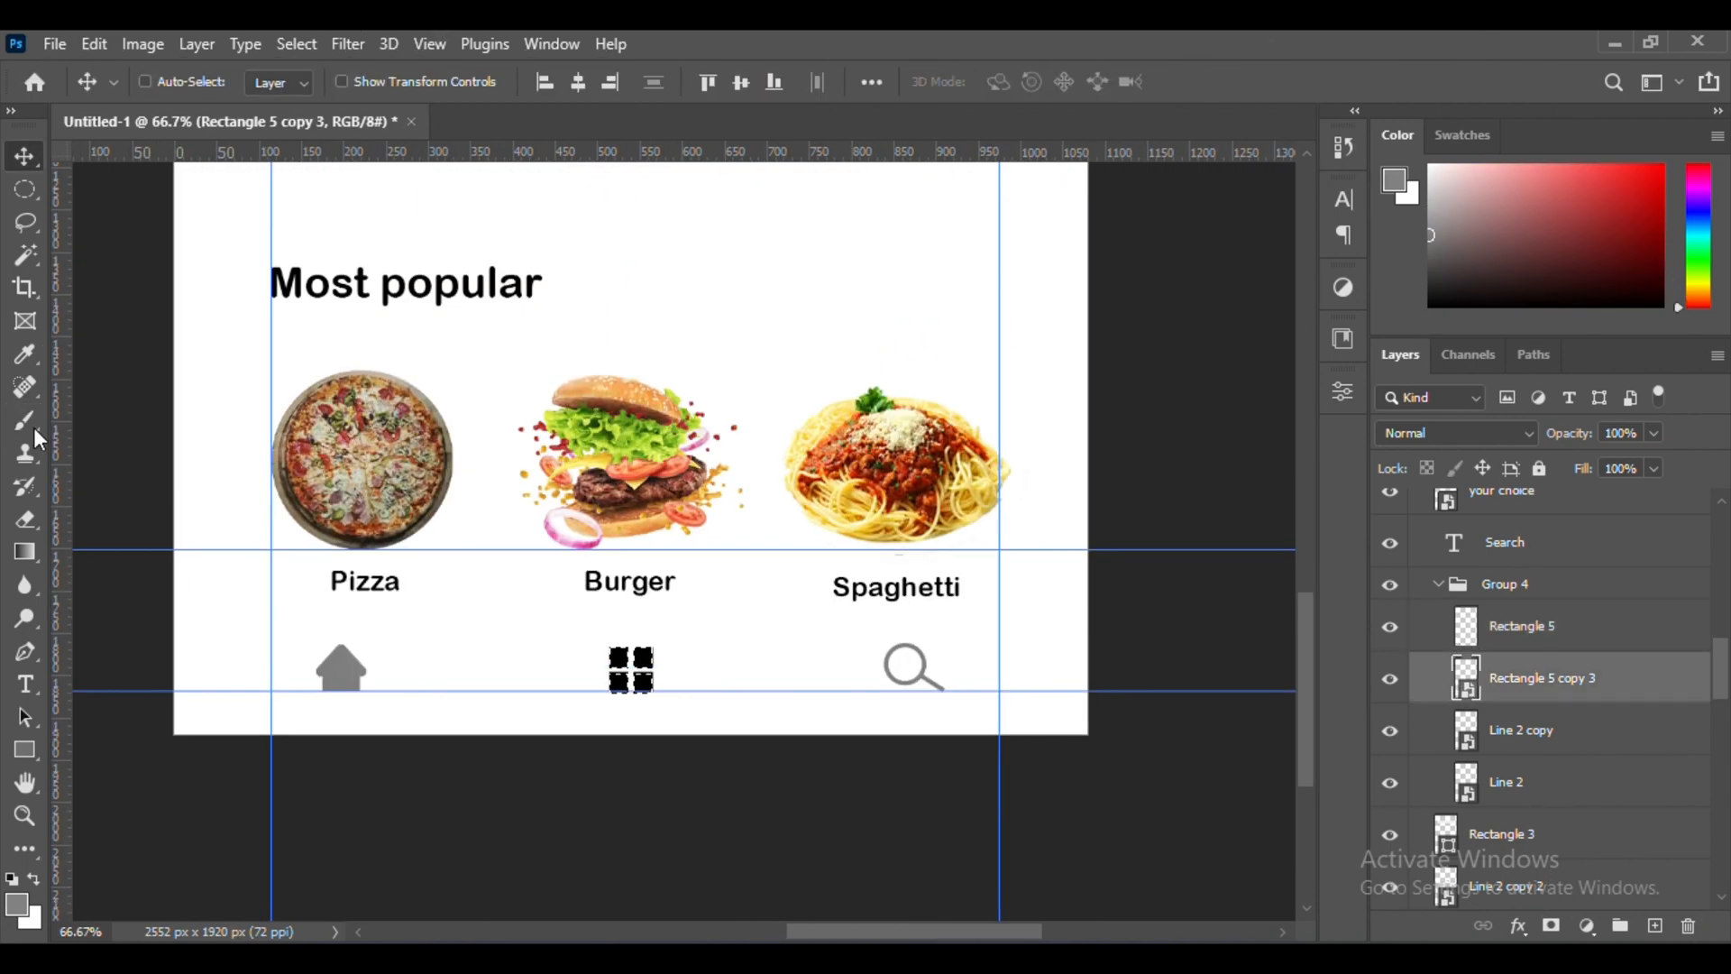
left_click(27, 422)
scroll(854, 541, "up", 4)
left_click(854, 425)
left_click(847, 415)
scroll(923, 622, "down", 5)
left_click(917, 807, "alt")
scroll(847, 740, "right", 10)
left_click(738, 738)
left_click(25, 157)
key("ctrl+d")
key("ctrl+minus")
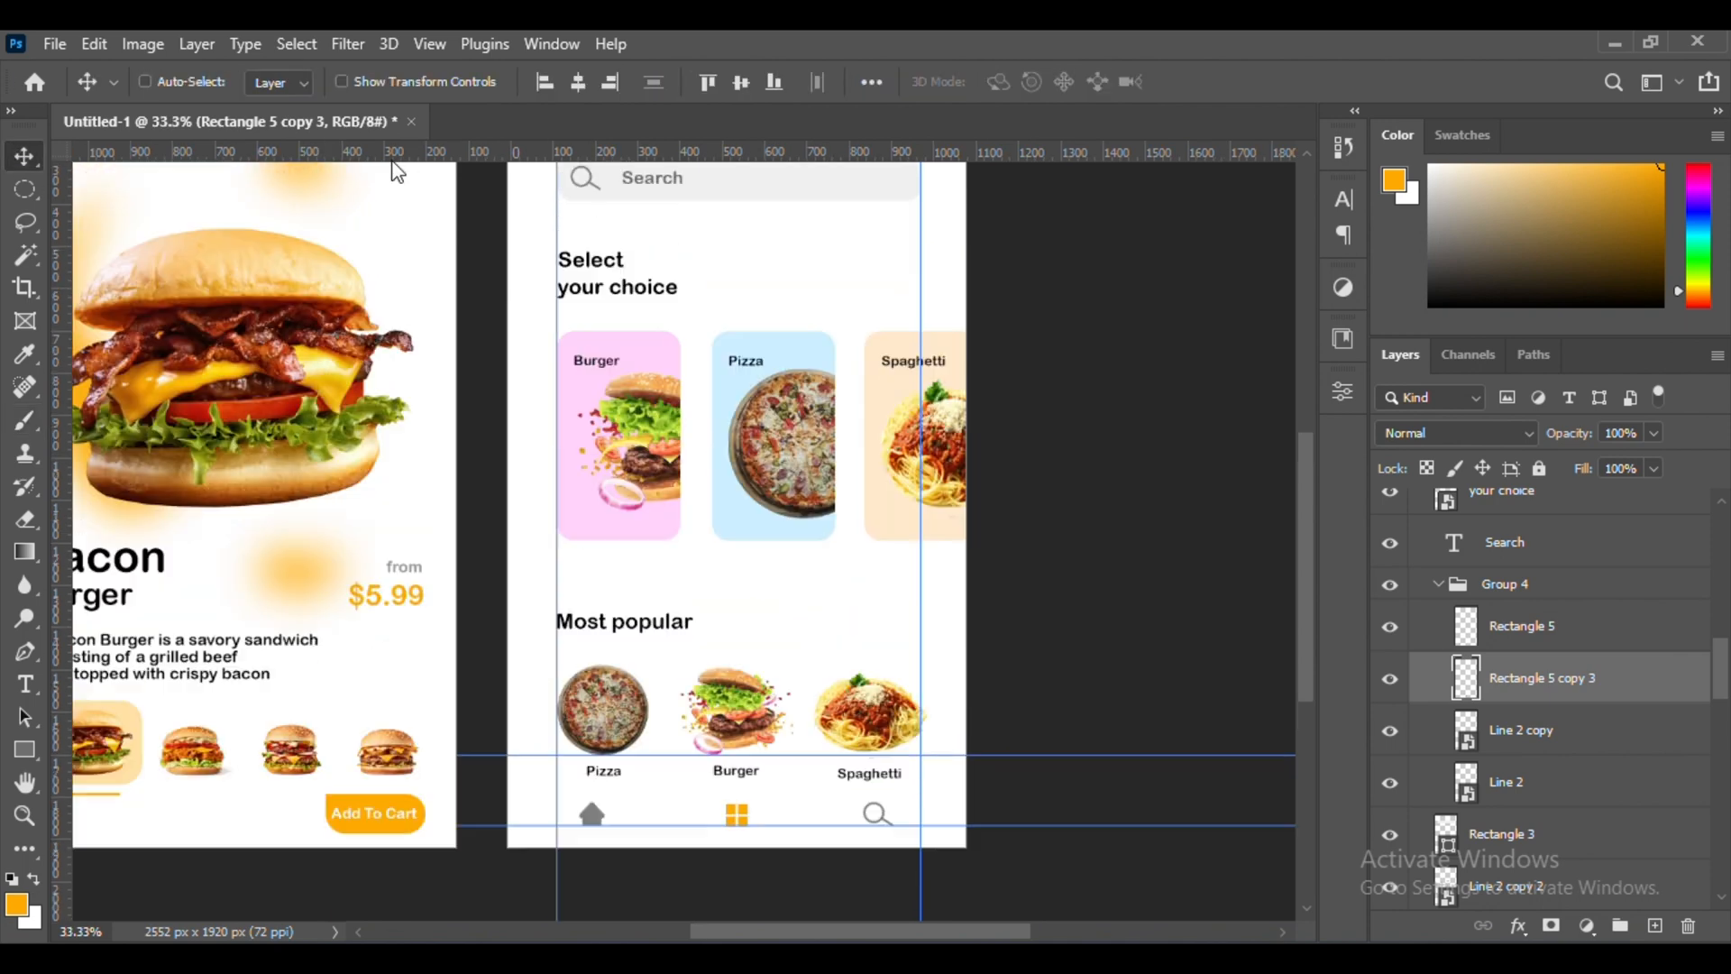
Remove the horizontal guides and shift the home, four-square and search icons slightly down together
scroll(722, 541, "down", 3)
left_click_drag(835, 635, 835, 709)
left_click(1525, 629)
key("ctrl+plus")
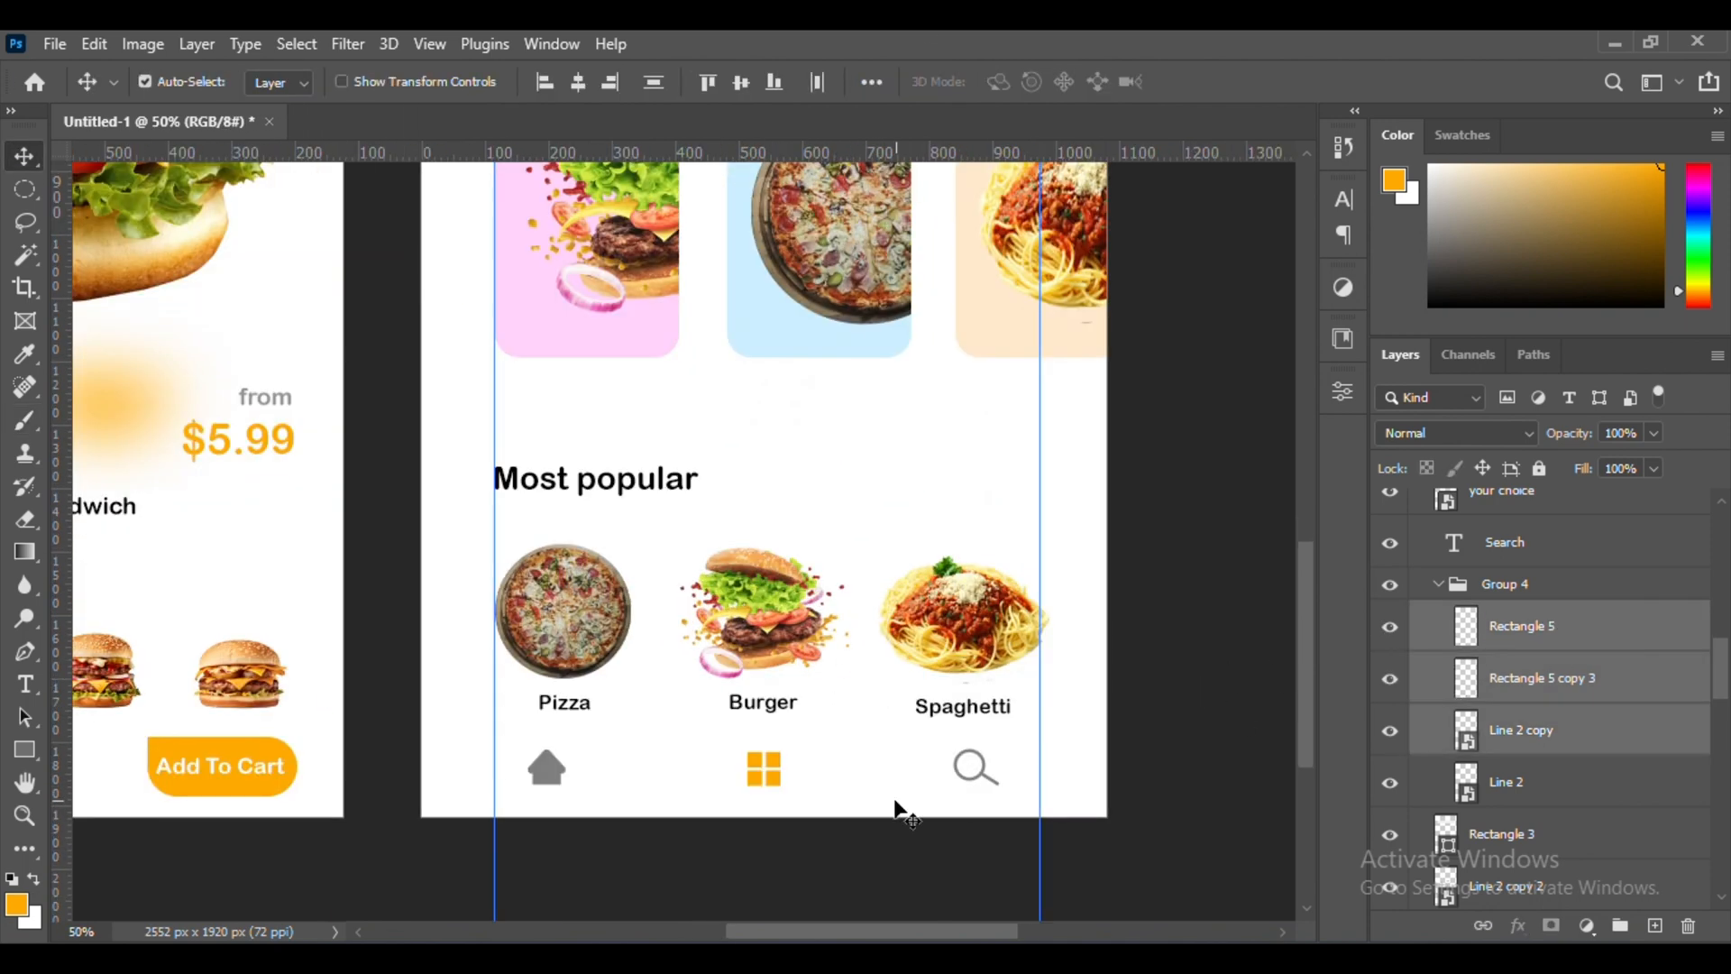
scroll(901, 808, "down", 2)
Draw a rectangle about 942 × 105 px over the navigation icons and round its ends fully
key("u")
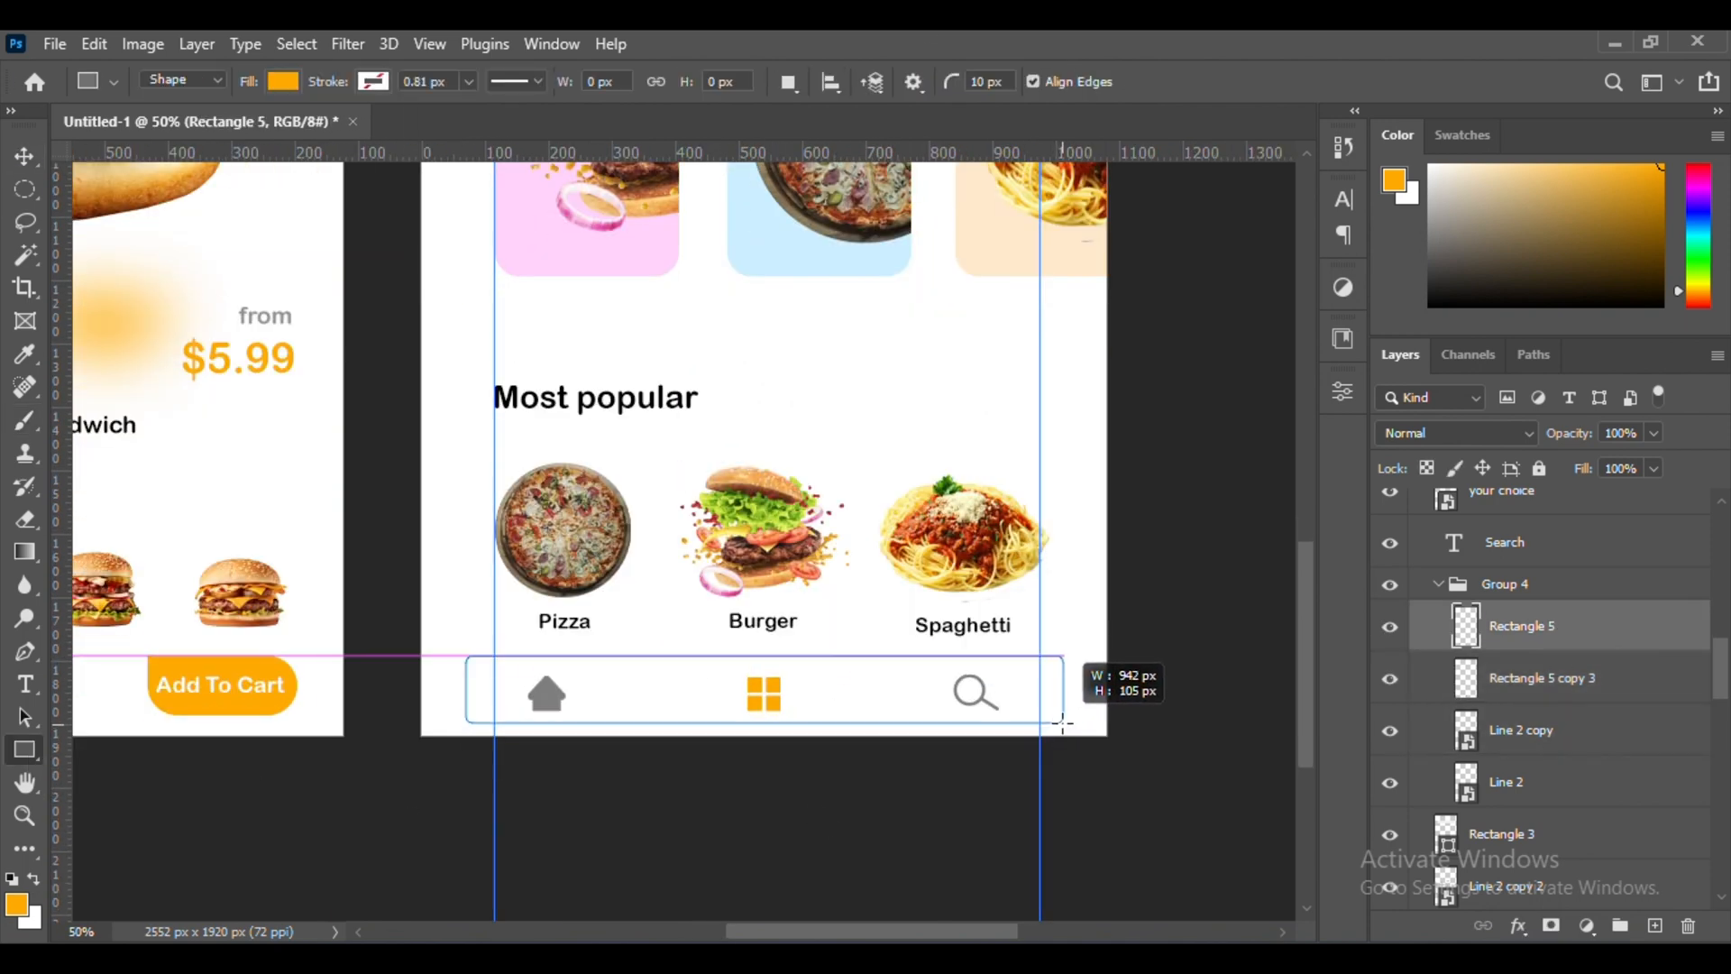
left_click_drag(1065, 727, 1066, 727)
key("ctrl+plus")
left_click_drag(415, 713, 443, 741)
key("ctrl+minus")
Fill the navigation bar with light gray #dfdfdf and place it beneath the icons at 71% opacity
left_click(1051, 644)
left_click(1243, 556)
left_click(1054, 520)
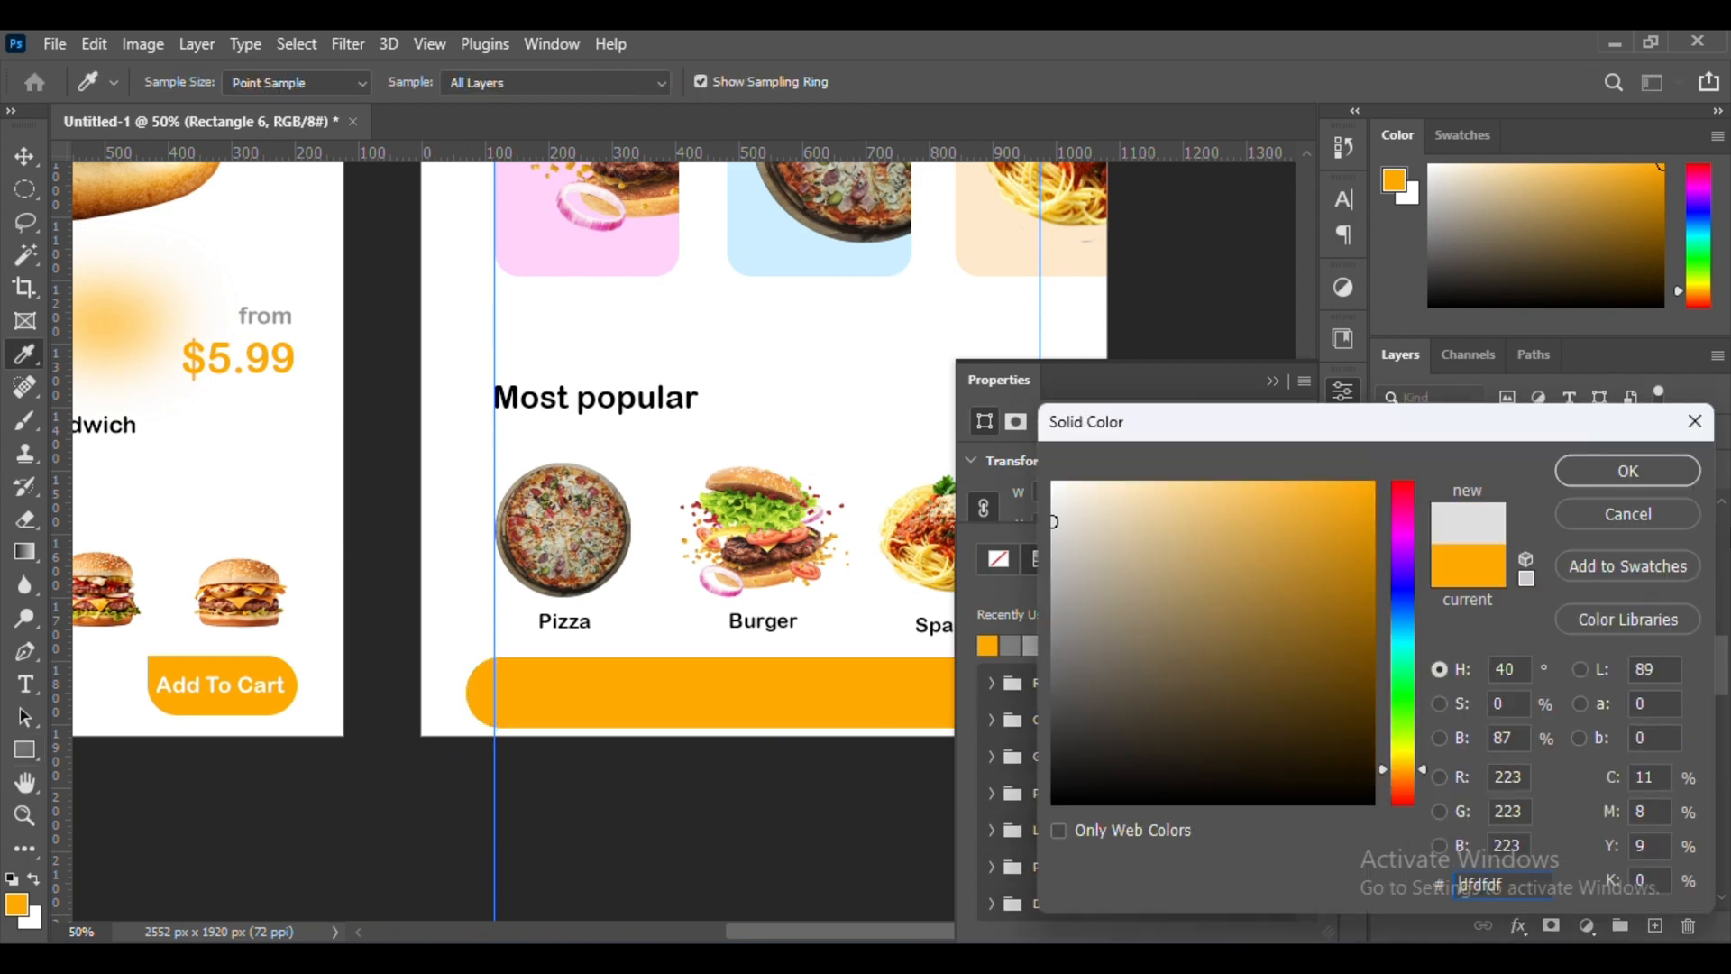
left_click(1627, 471)
mouse_move(1584, 624)
left_mouse_down()
mouse_move(1574, 902)
mouse_move(1569, 617)
left_mouse_up()
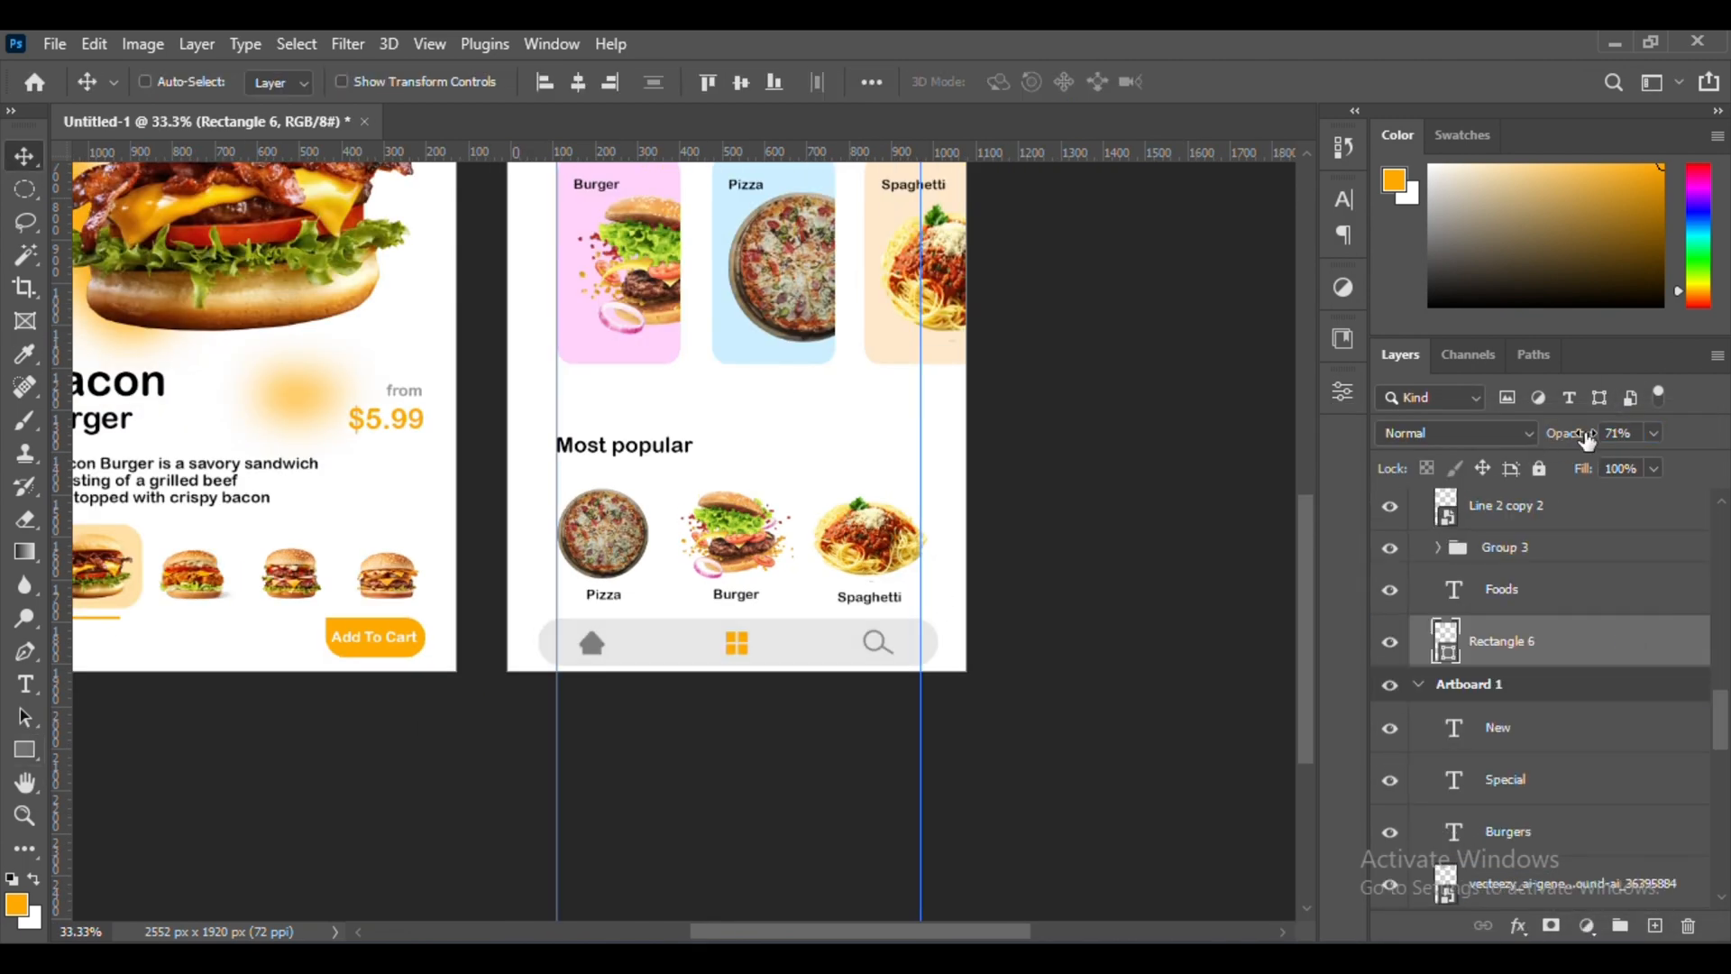
Hide the guides and fit both artboards in view
scroll(913, 441, "up", 4)
key("ctrl+semicolon")
key("ctrl+minus")
scroll(839, 431, "up", 1)
Try to shift the pizza, burger and spaghetti images of the Most popular row upward together
left_click(816, 726, "ctrl")
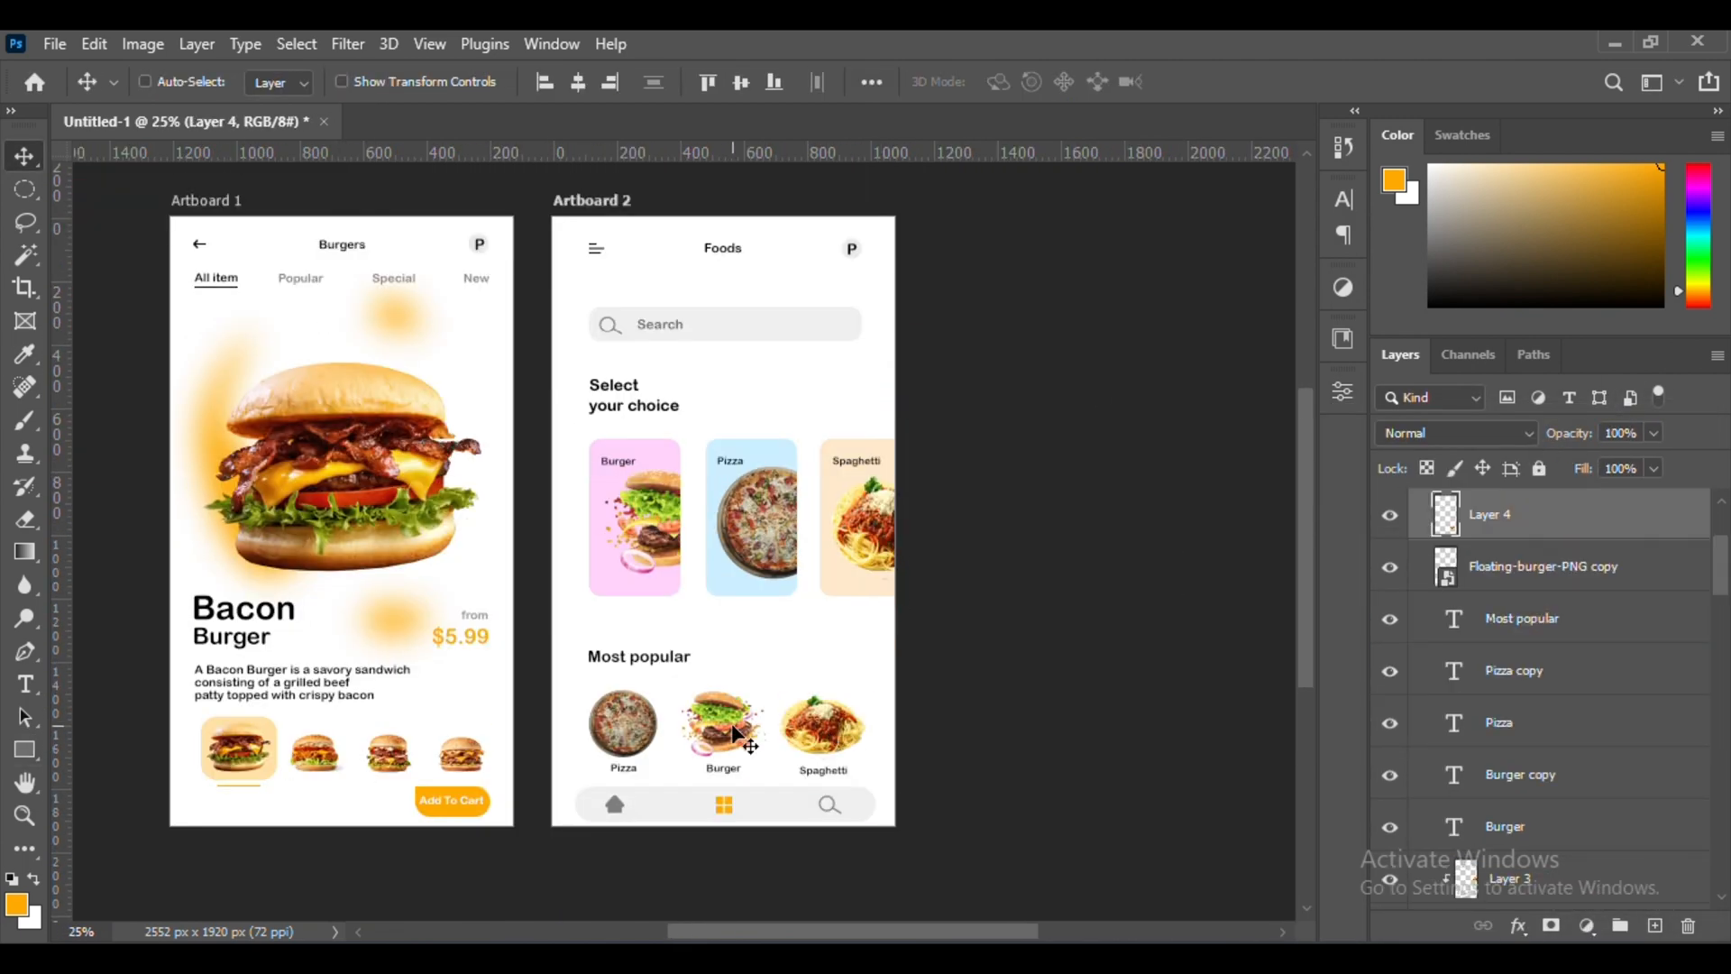
scroll(1470, 518, "up", 2)
left_click(1500, 505)
left_click(1497, 671, "ctrl")
left_click(1492, 723, "ctrl")
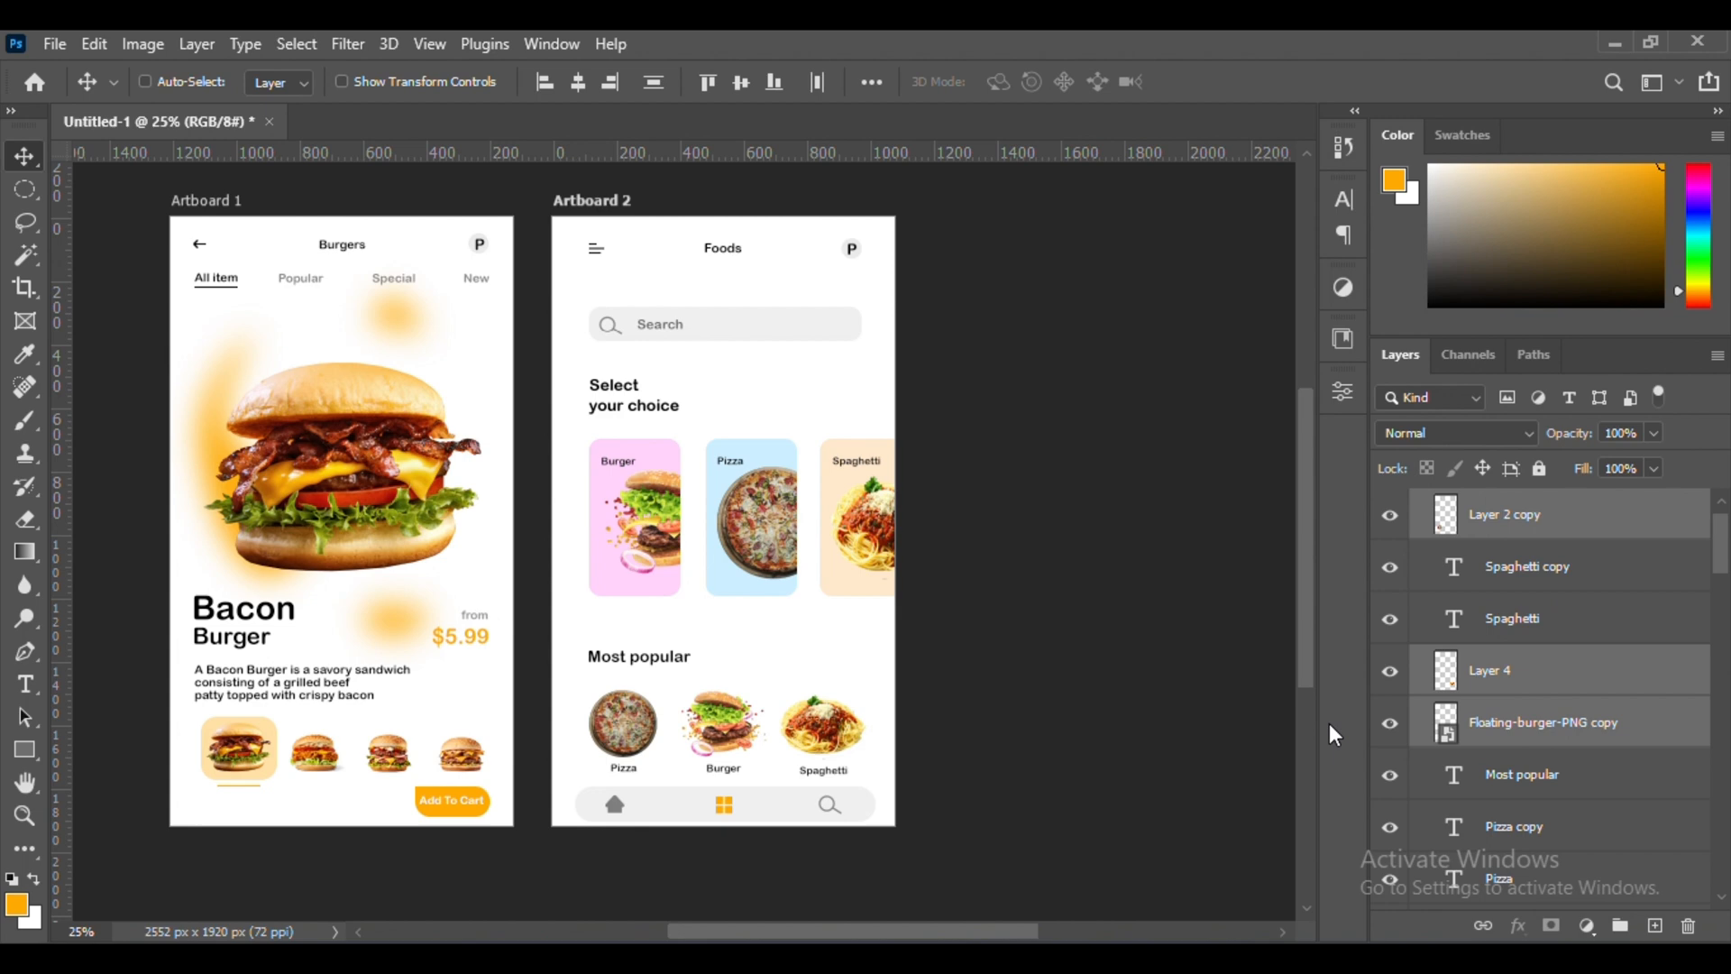
left_click_drag(775, 728, 778, 739)
left_click(799, 732, "ctrl")
Copy the orange glow layer of Artboard 1 and paste it into Artboard 2 beneath the navigation bar layer
scroll(1524, 812, "down", 15)
left_click(1522, 902)
scroll(734, 782, "down", 1)
right_click(733, 781)
left_click(1629, 617)
scroll(1629, 617, "up", 4)
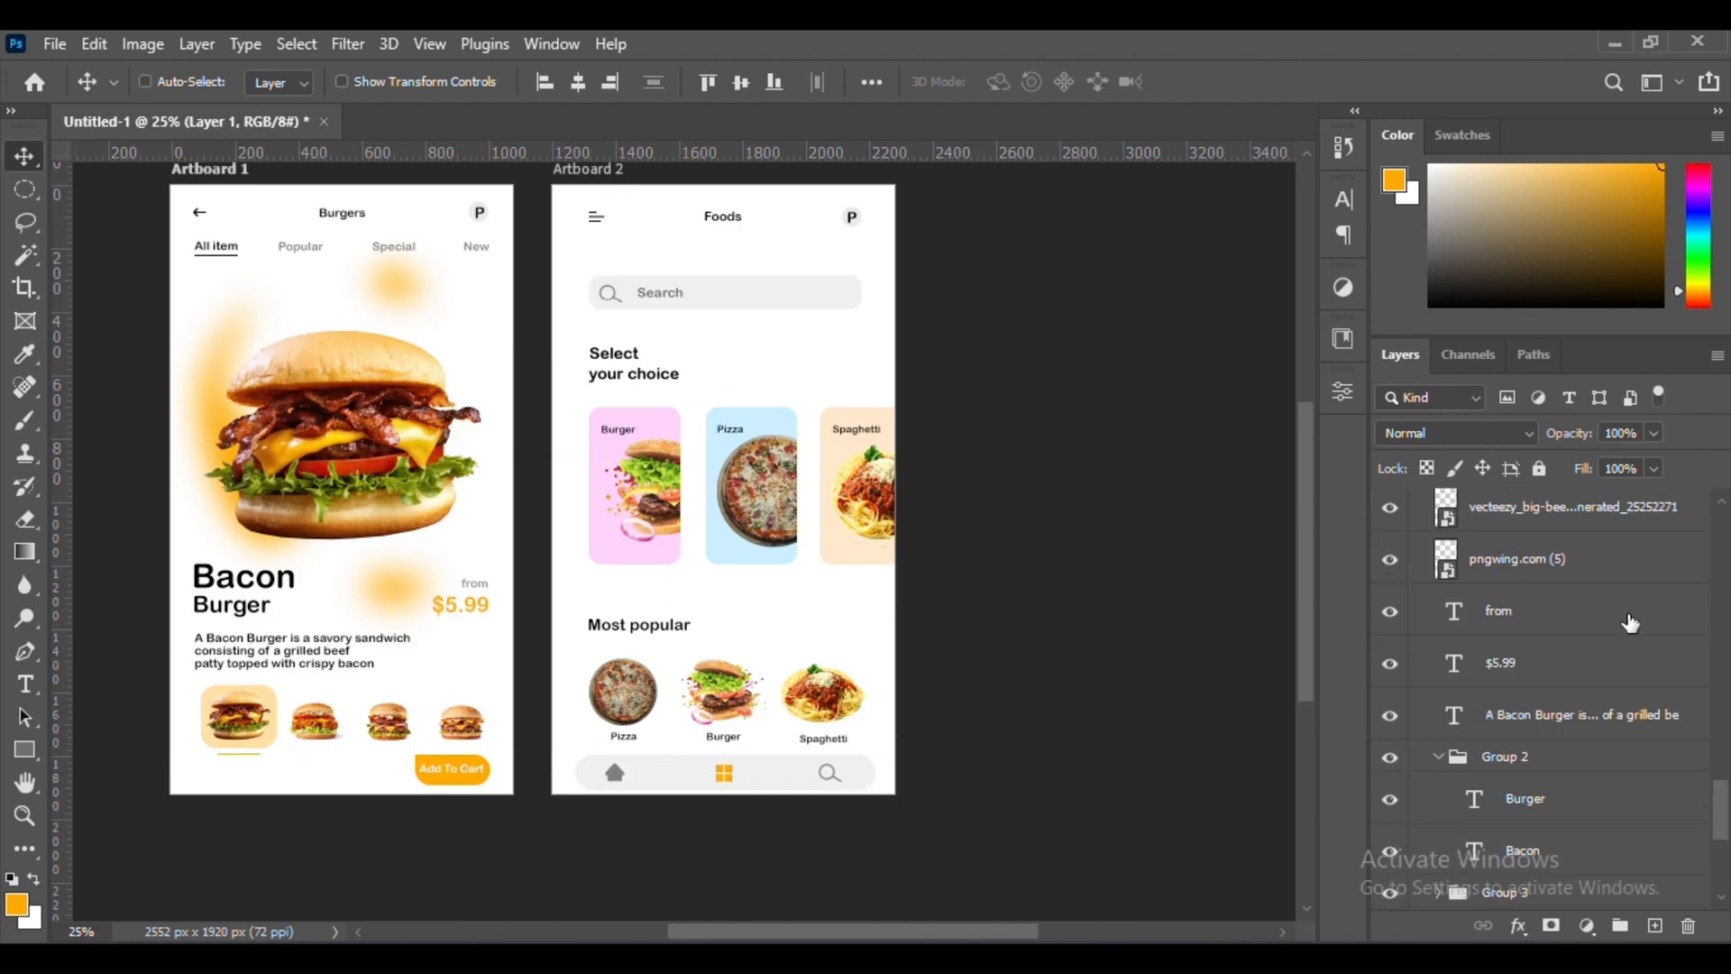
scroll(1630, 622, "up", 8)
left_click(1563, 735)
key("ctrl+v")
key("ctrl+bracketleft")
Enlarge the pasted orange glow and position it to spread across Artboard 2
key("ctrl+t")
left_click_drag(1037, 585, 1114, 411)
left_click_drag(1027, 463, 1025, 538)
key("Return")
Soften the enlarged orange glow on Artboard 2 with a blur filter
left_click(348, 44)
left_click(757, 470)
left_click_drag(1236, 631, 1283, 634)
left_click(1430, 292)
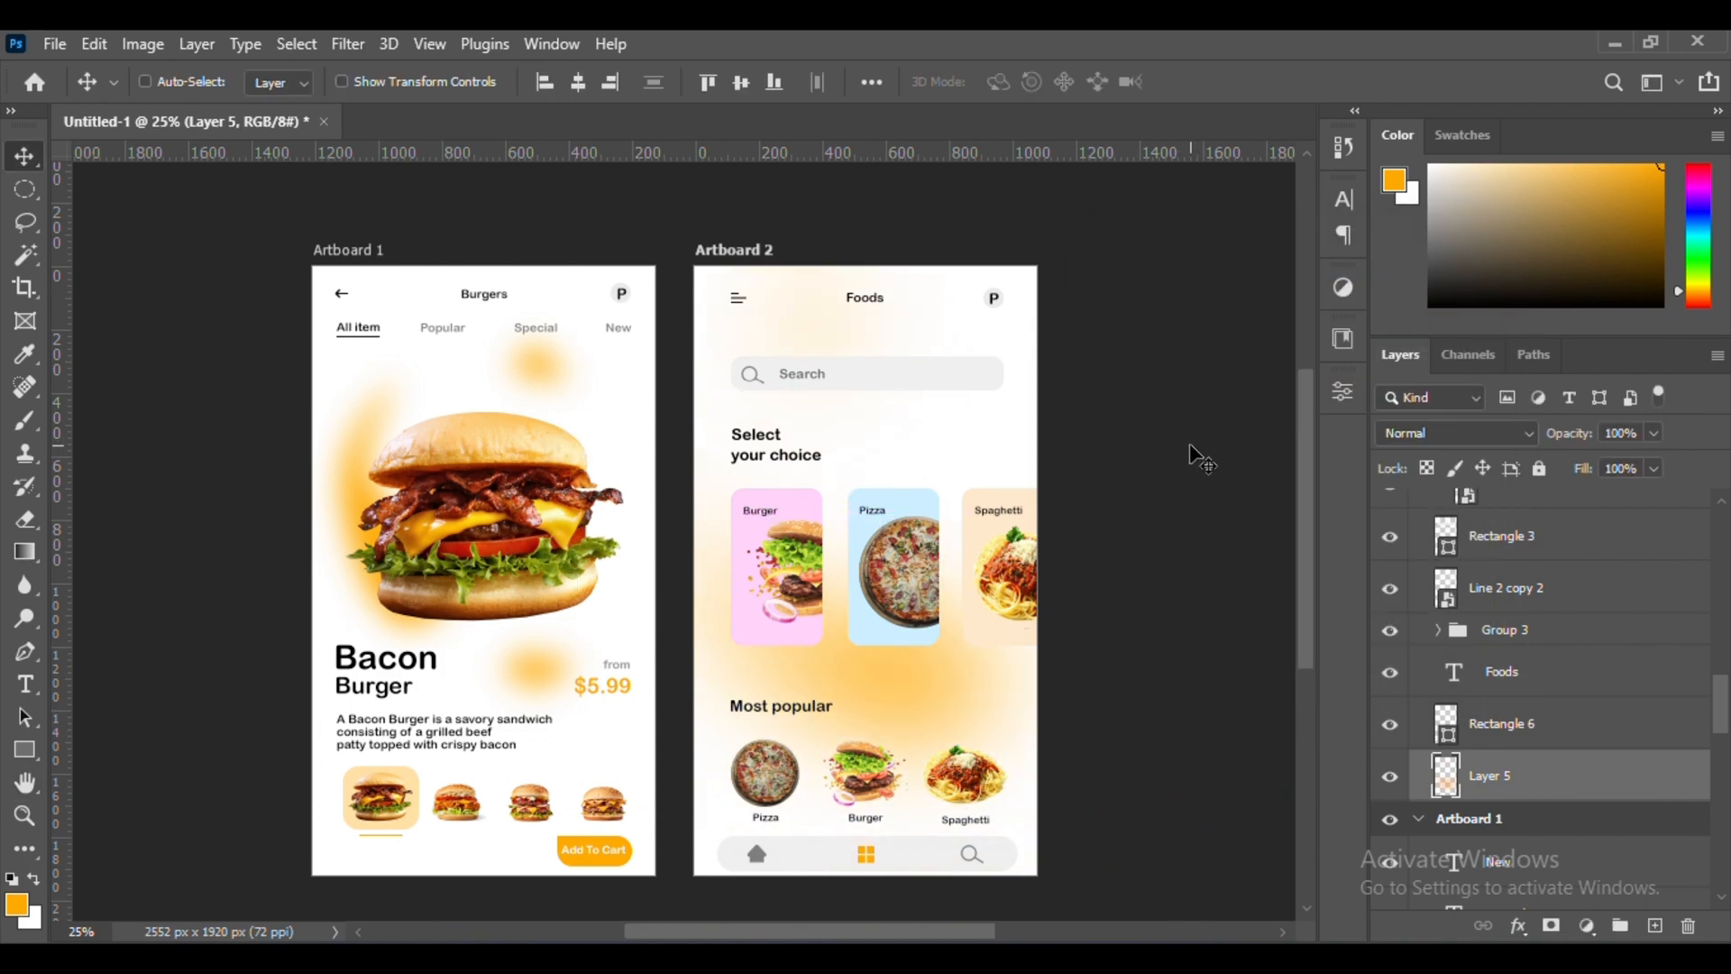